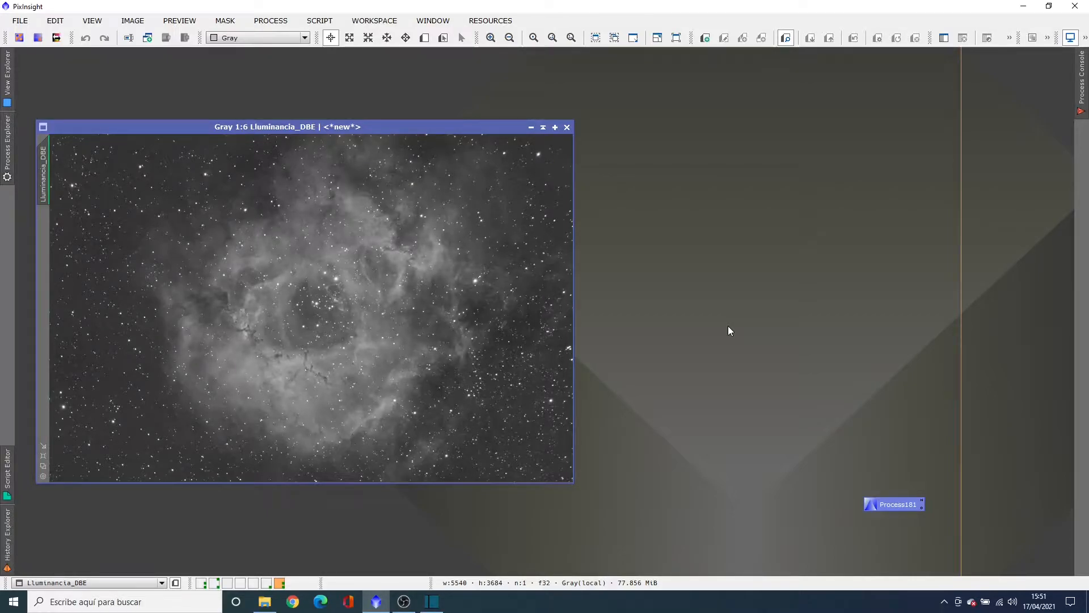
# Examine the stars and nebula detail of the Lluminancia_DBE image at 1:1 in the central and lower regions
pyautogui.click(490, 38)
pyautogui.click(490, 38)
pyautogui.click(490, 38)
pyautogui.click(490, 38)
pyautogui.click(490, 38)
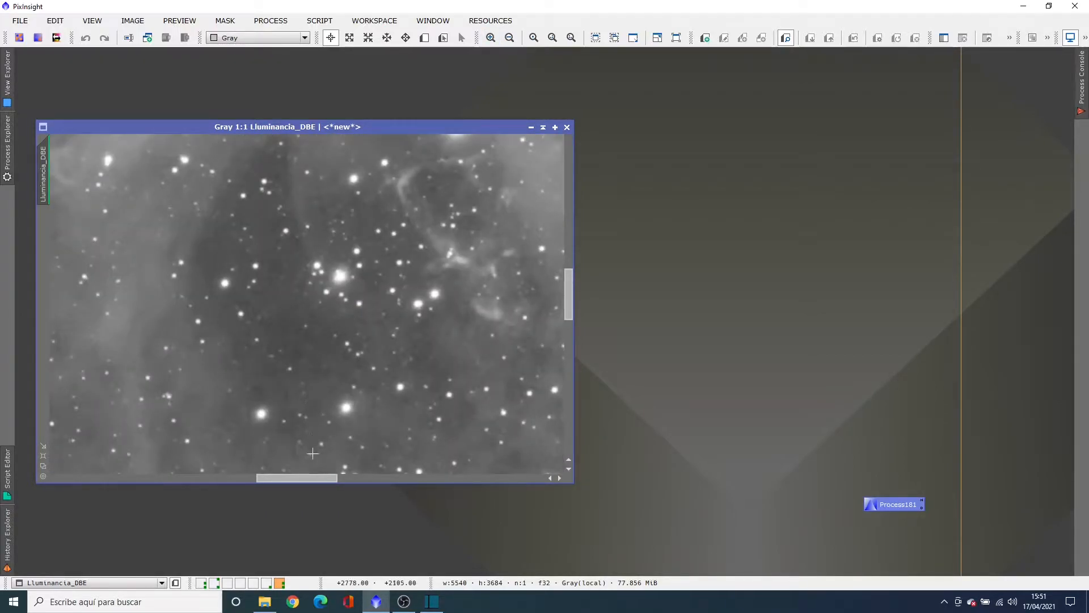
pyautogui.moveTo(311, 479)
pyautogui.mouseDown()
pyautogui.moveTo(436, 478)
pyautogui.moveTo(301, 478)
pyautogui.mouseUp()
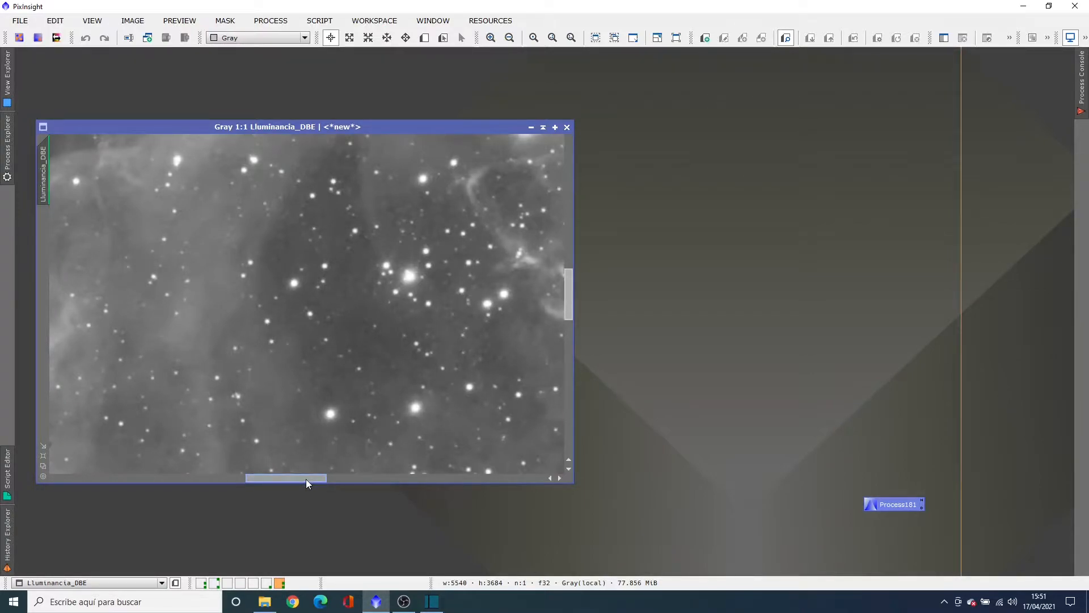
pyautogui.moveTo(306, 483); pyautogui.dragTo(344, 483)
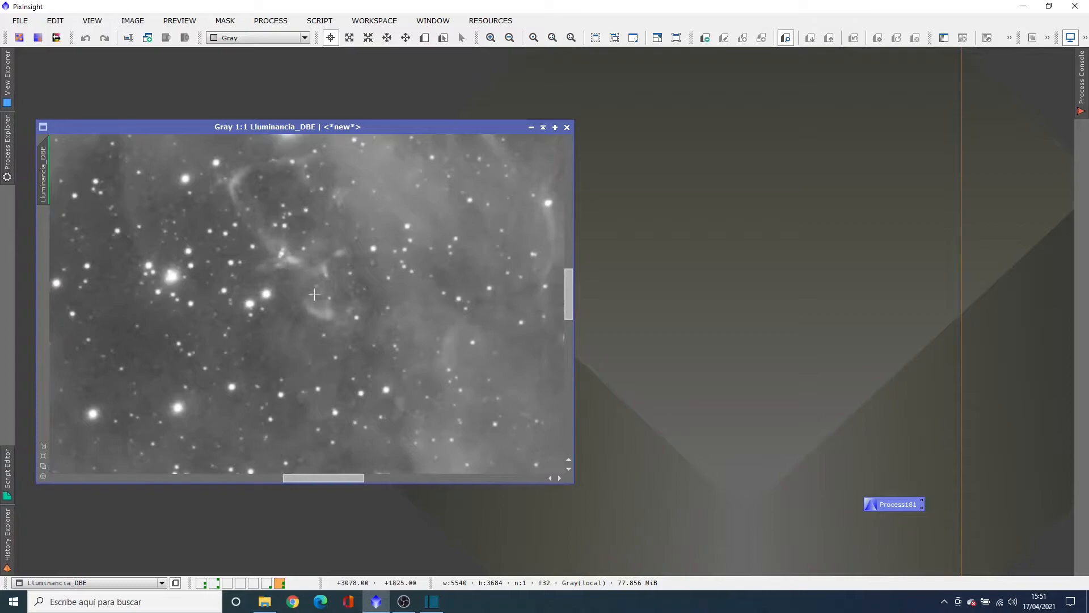
pyautogui.moveTo(569, 293); pyautogui.dragTo(563, 343)
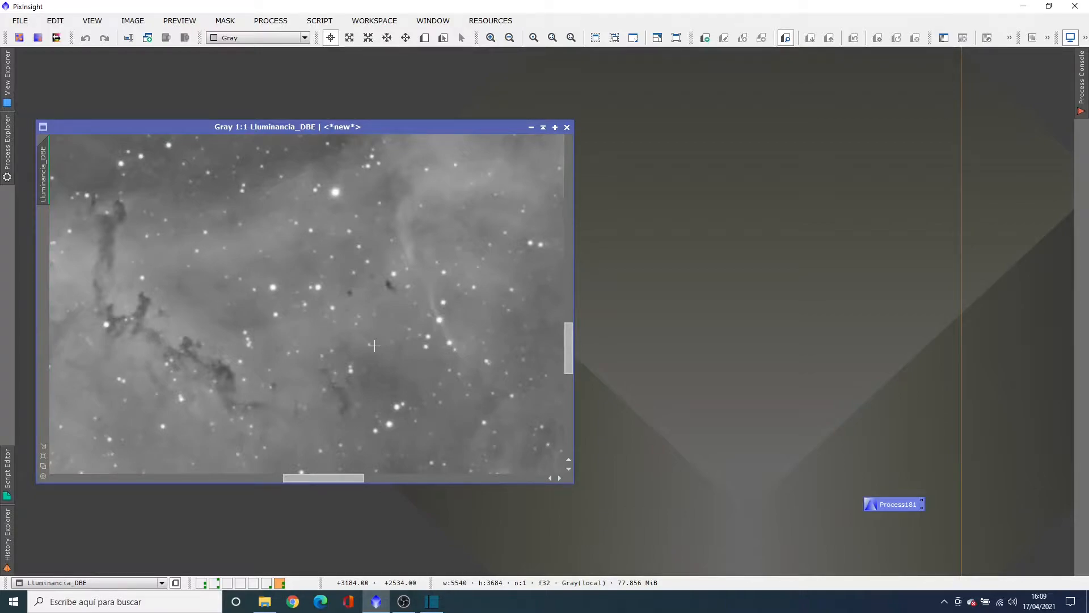
pyautogui.click(43, 465)
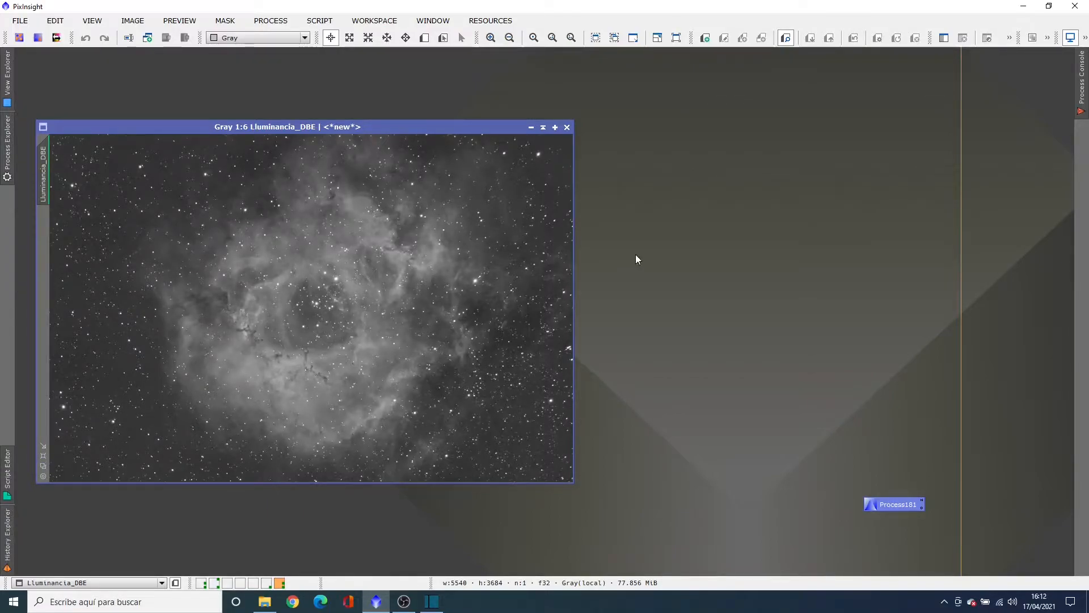
# Start a DynamicPSF session on Lluminancia_DBE and sample six stars around the bright central star
pyautogui.click(271, 21)
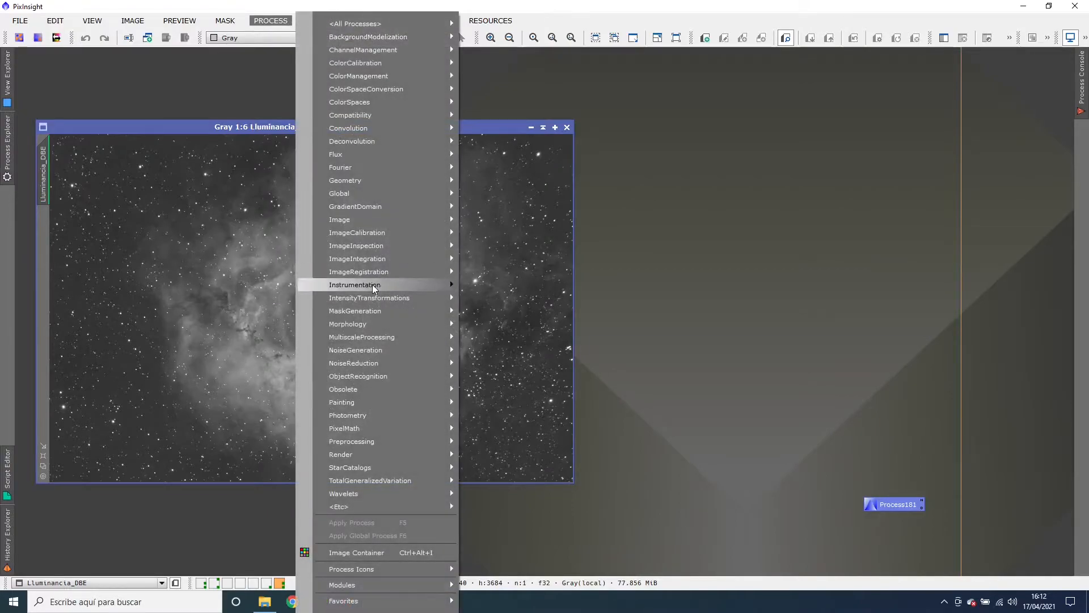
pyautogui.moveTo(379, 25)
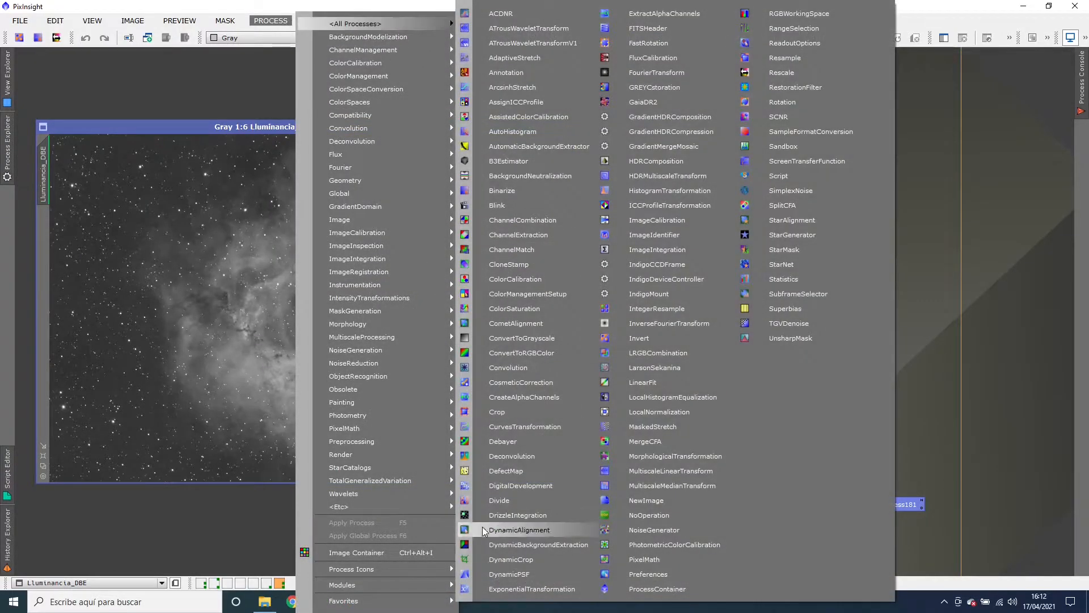
pyautogui.click(513, 574)
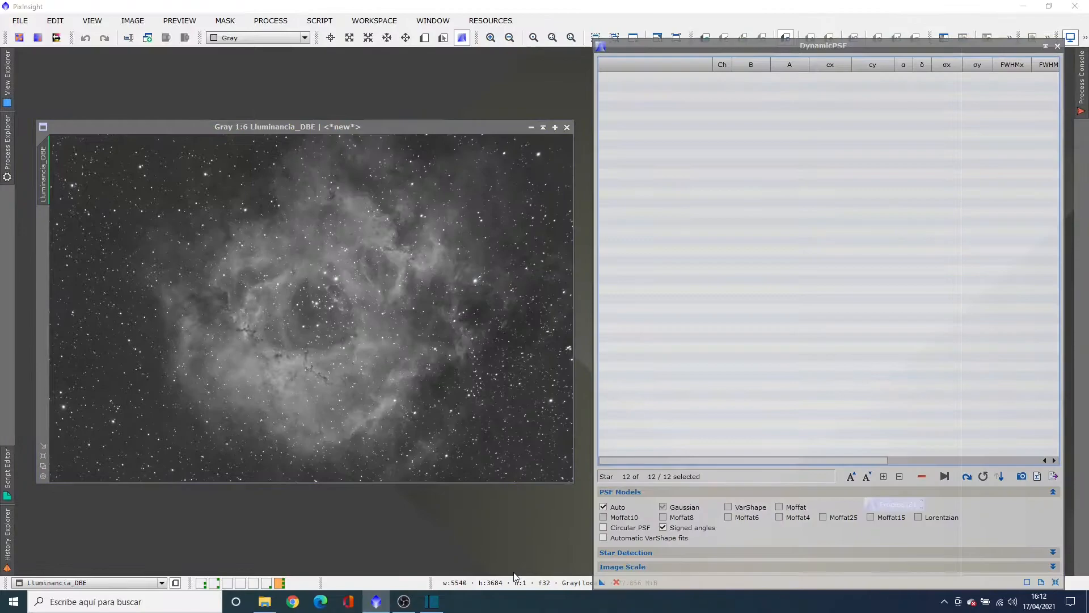
pyautogui.click(490, 37)
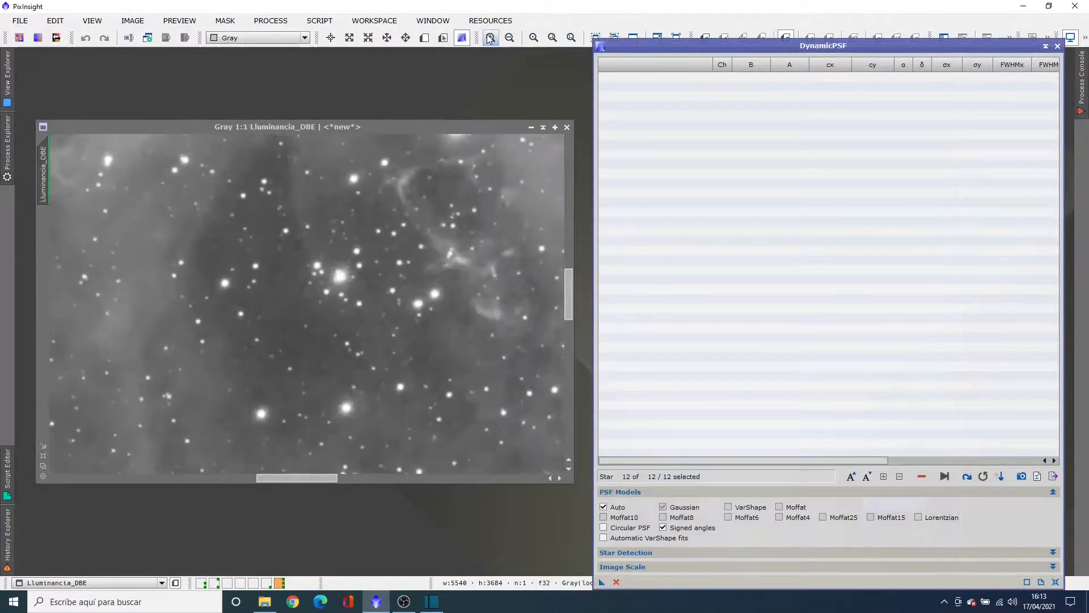
pyautogui.click(490, 37)
pyautogui.click(422, 299)
pyautogui.click(476, 277)
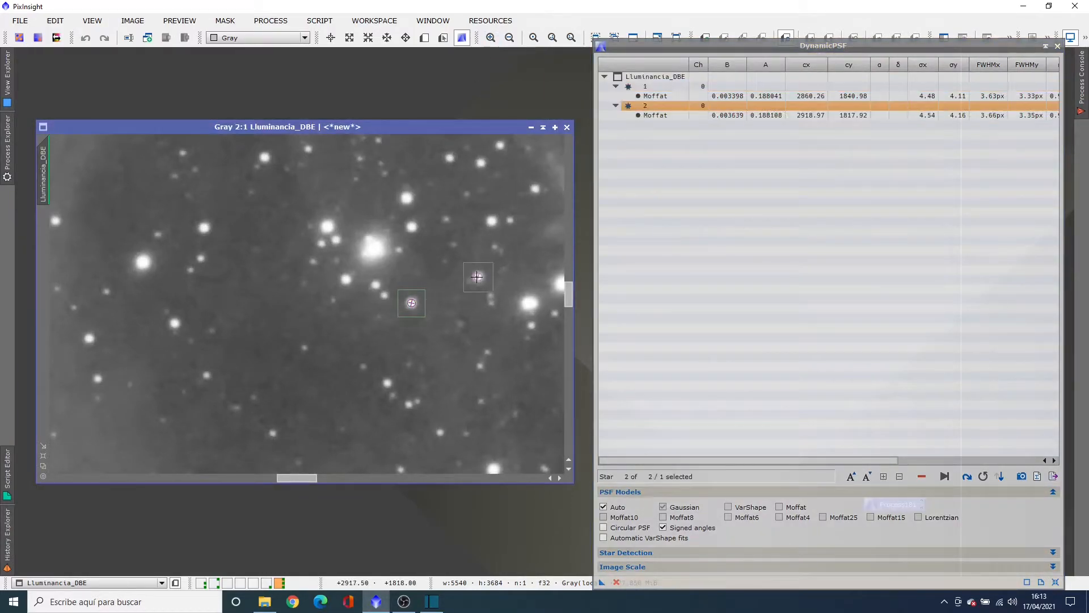
pyautogui.click(491, 221)
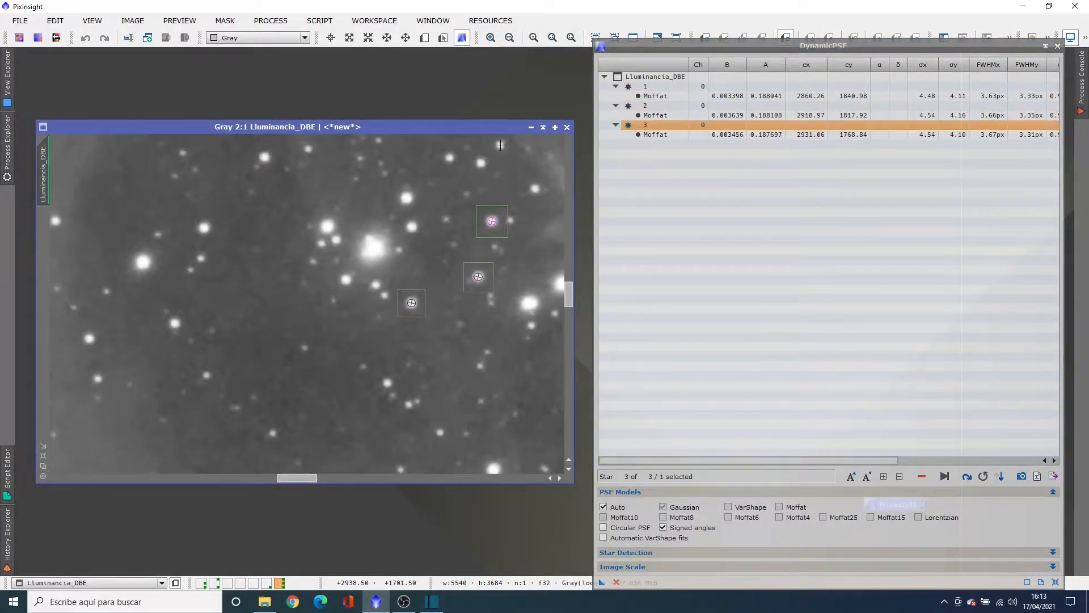
pyautogui.click(500, 145)
pyautogui.click(450, 158)
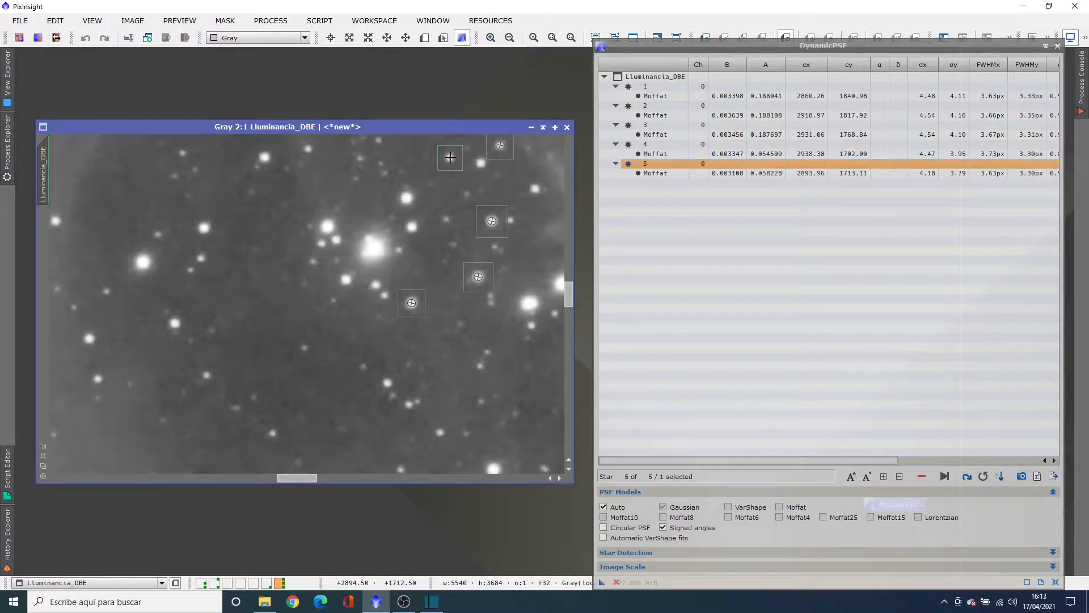
pyautogui.click(406, 198)
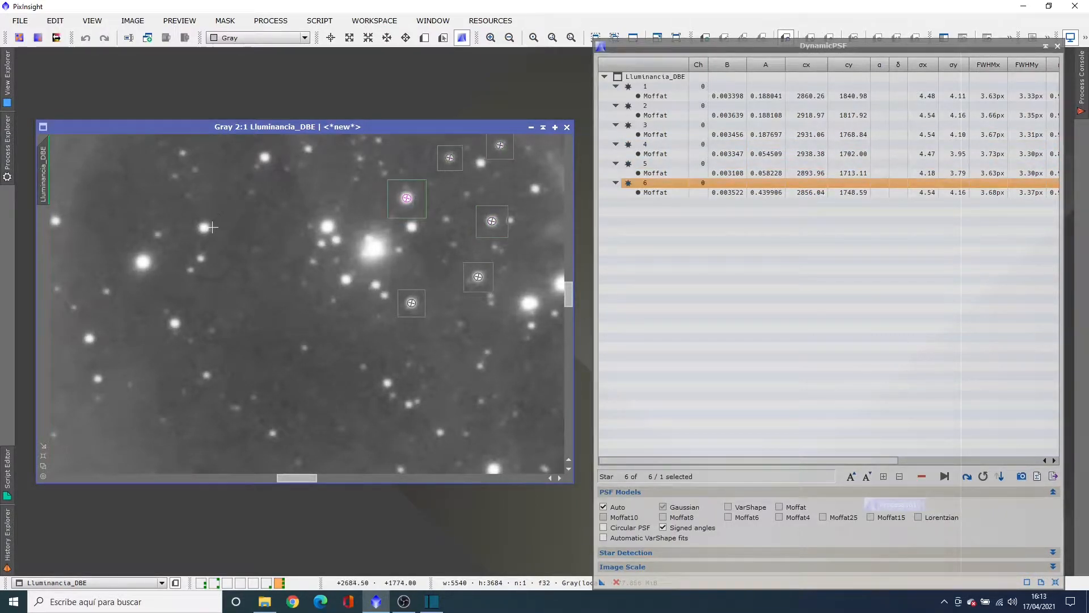
# Sample four more stars west of the bright central star, and cancel the DynamicPSF session
pyautogui.click(207, 227)
pyautogui.click(144, 262)
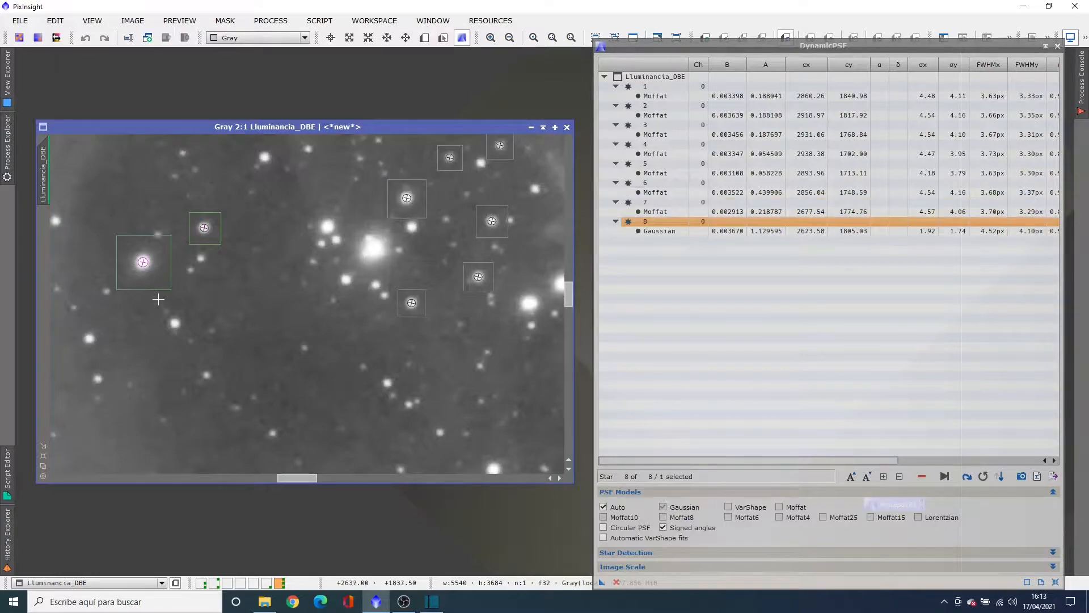
pyautogui.click(175, 322)
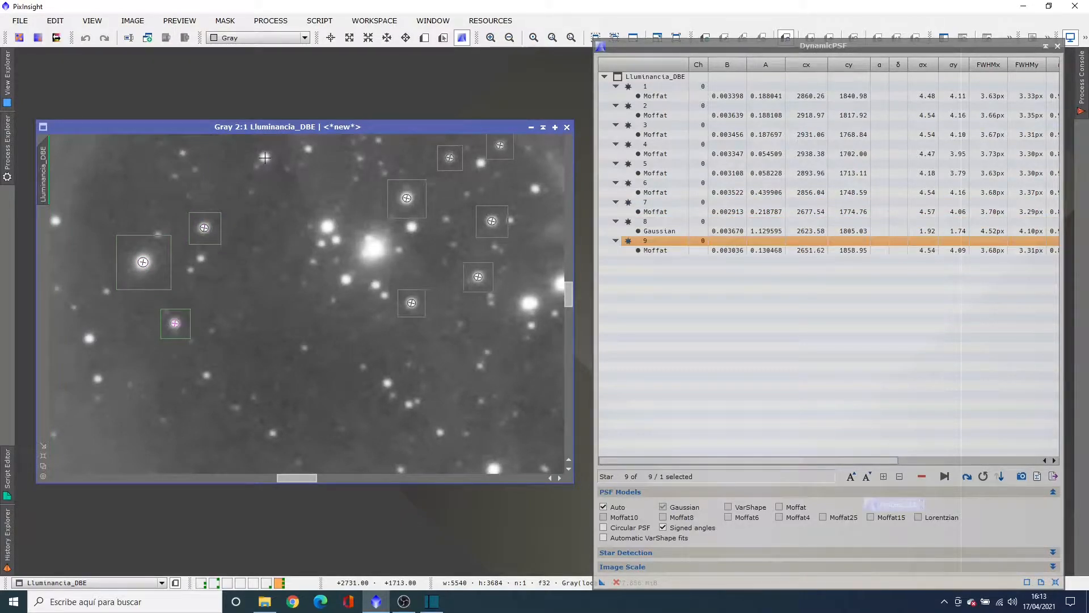
pyautogui.click(264, 157)
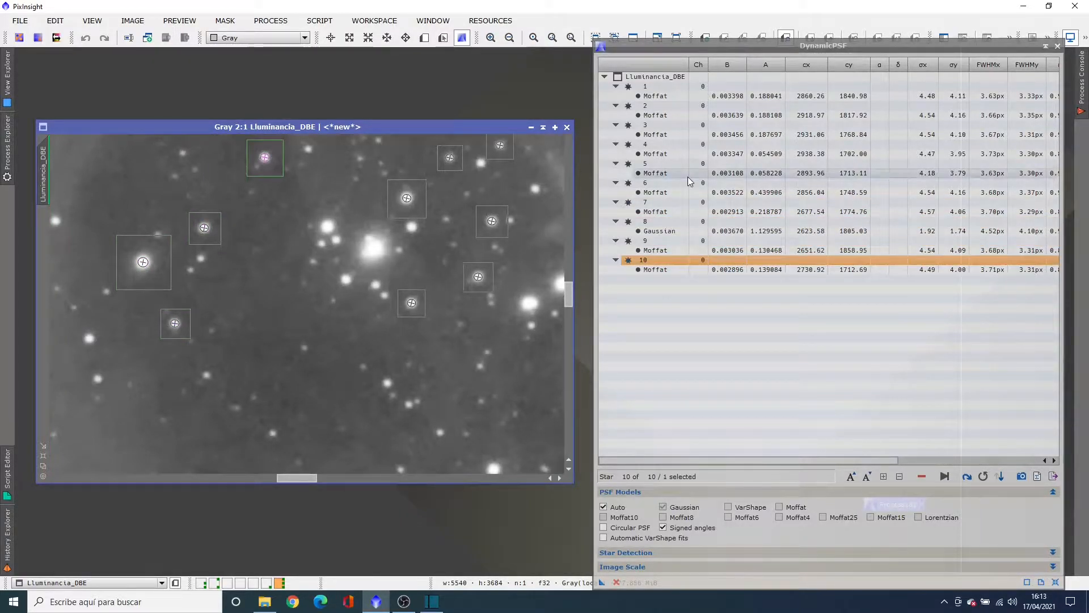
pyautogui.click(1057, 48)
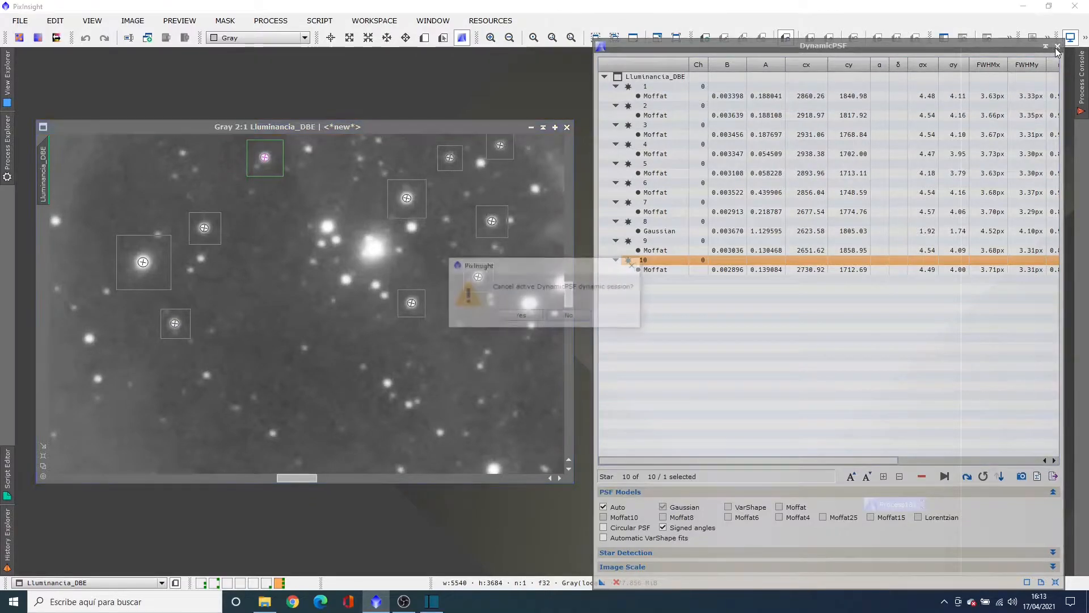
pyautogui.click(528, 317)
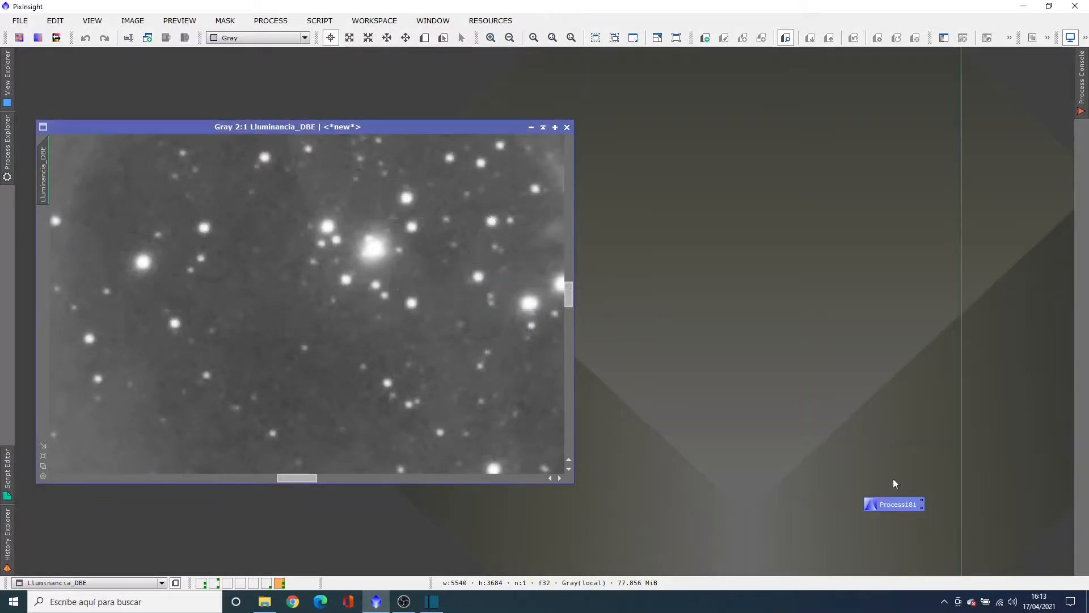
# Load the saved Process181 DynamicPSF star samples onto the Lluminancia_DBE image
pyautogui.moveTo(895, 505); pyautogui.dragTo(558, 418)
pyautogui.click(43, 466)
pyautogui.click(43, 467)
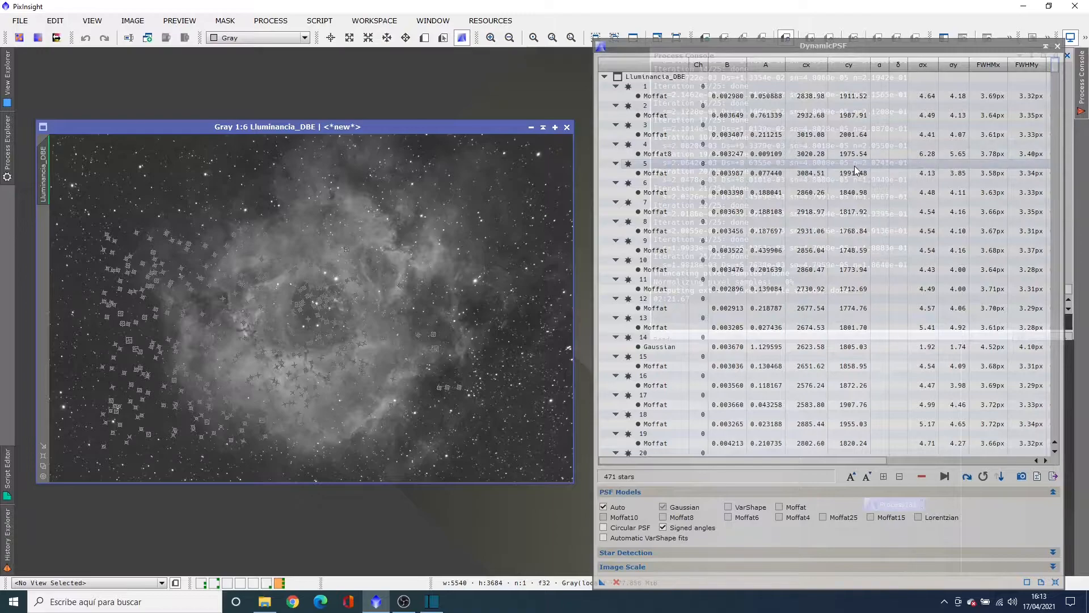
# Inspect the sampled stars at 2:1 zoom, locating stars 1 and 12 from the PSF list in the image
pyautogui.click(491, 38)
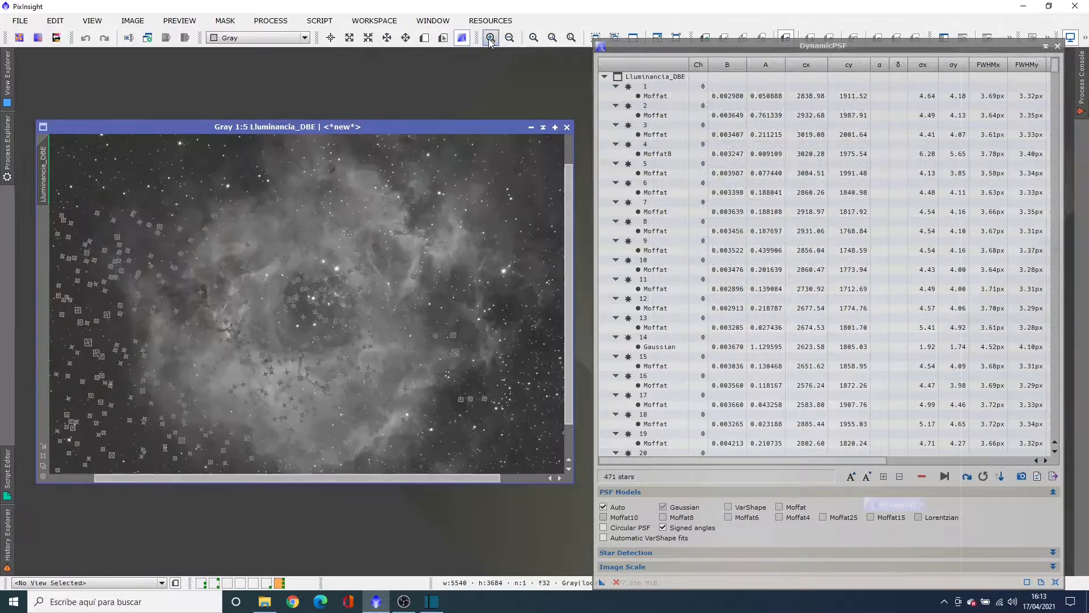
pyautogui.click(491, 38)
pyautogui.click(491, 38)
pyautogui.click(490, 38)
pyautogui.click(491, 38)
pyautogui.click(490, 38)
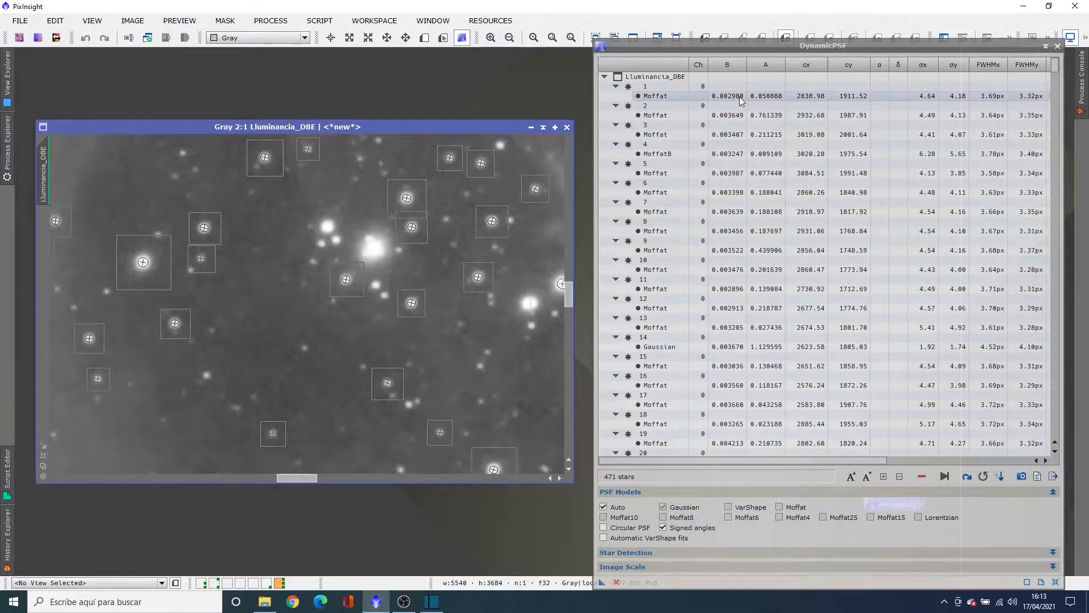
pyautogui.click(669, 95)
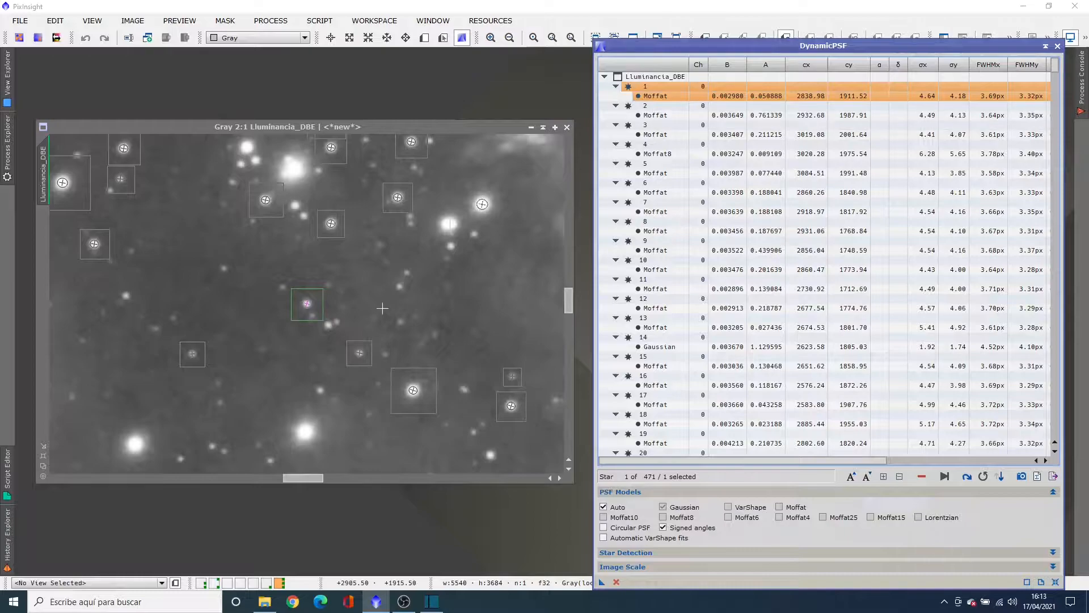
pyautogui.click(733, 309)
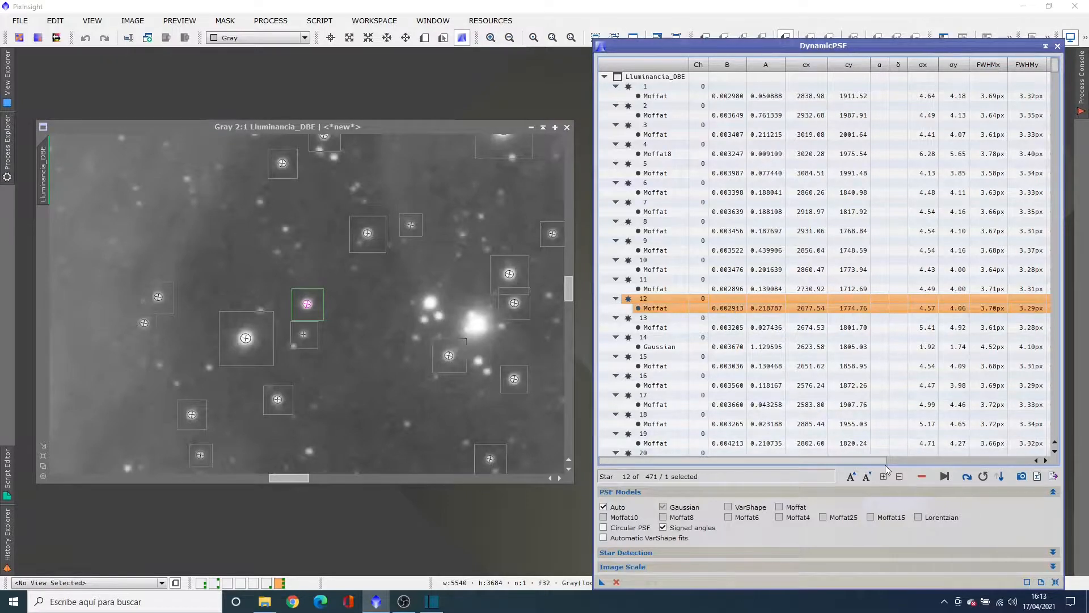
# Sort the PSF collection by aspect ratio
pyautogui.click(1000, 478)
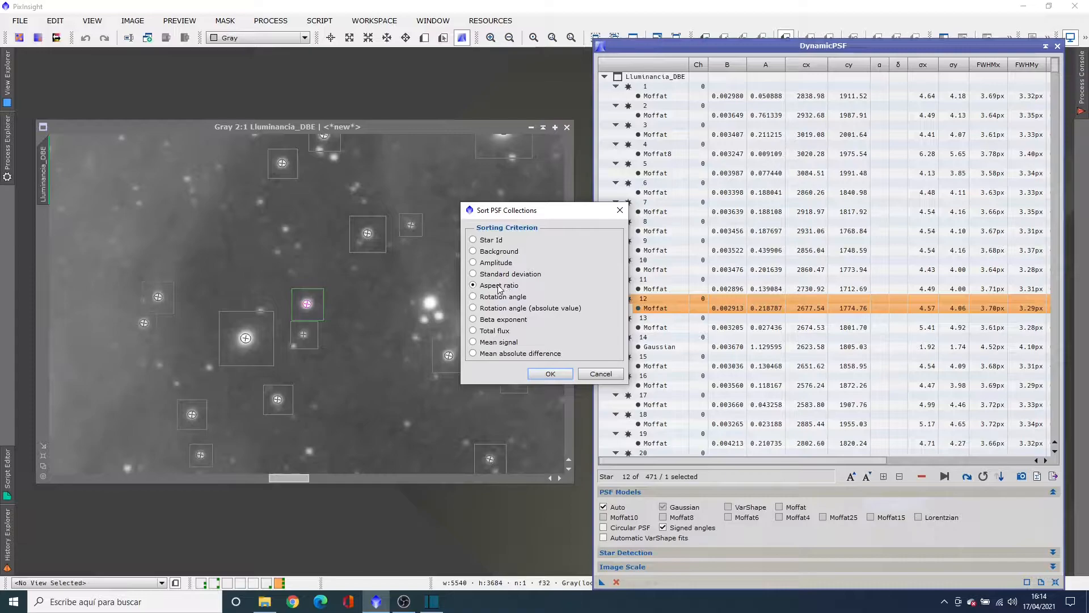
pyautogui.click(540, 374)
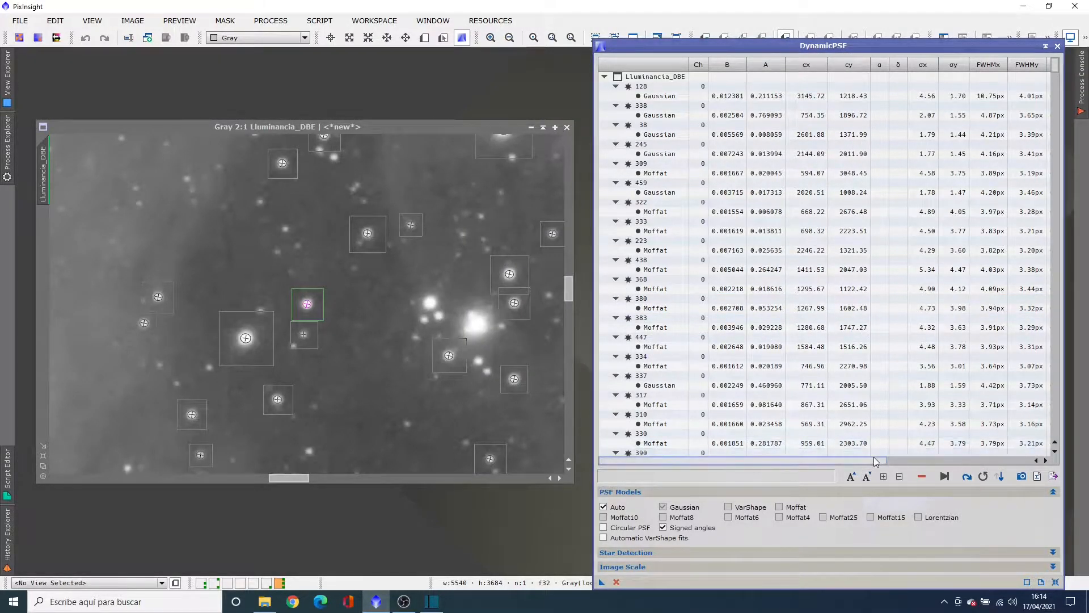
pyautogui.moveTo(880, 461); pyautogui.dragTo(970, 469)
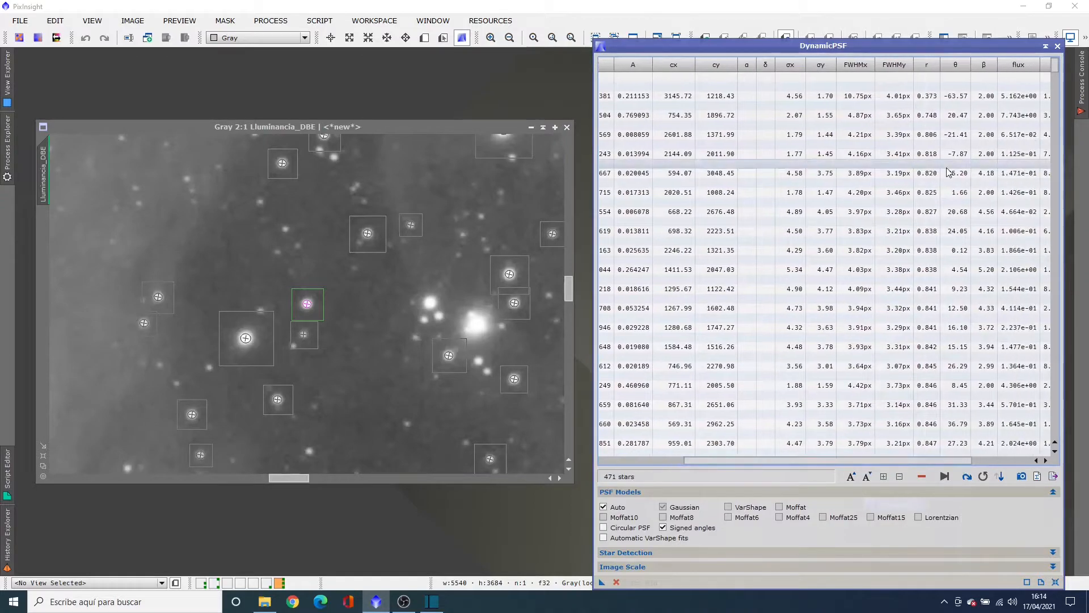
# Compare the shapes and r values of the first and last stars in the sorted PSF list
pyautogui.click(924, 115)
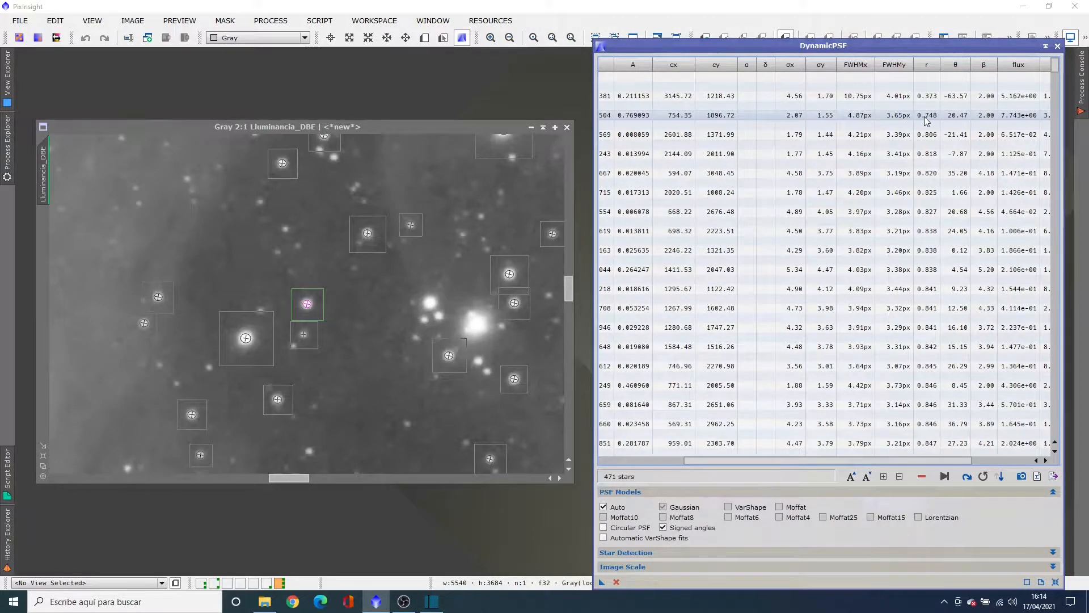
pyautogui.moveTo(293, 479); pyautogui.dragTo(331, 482)
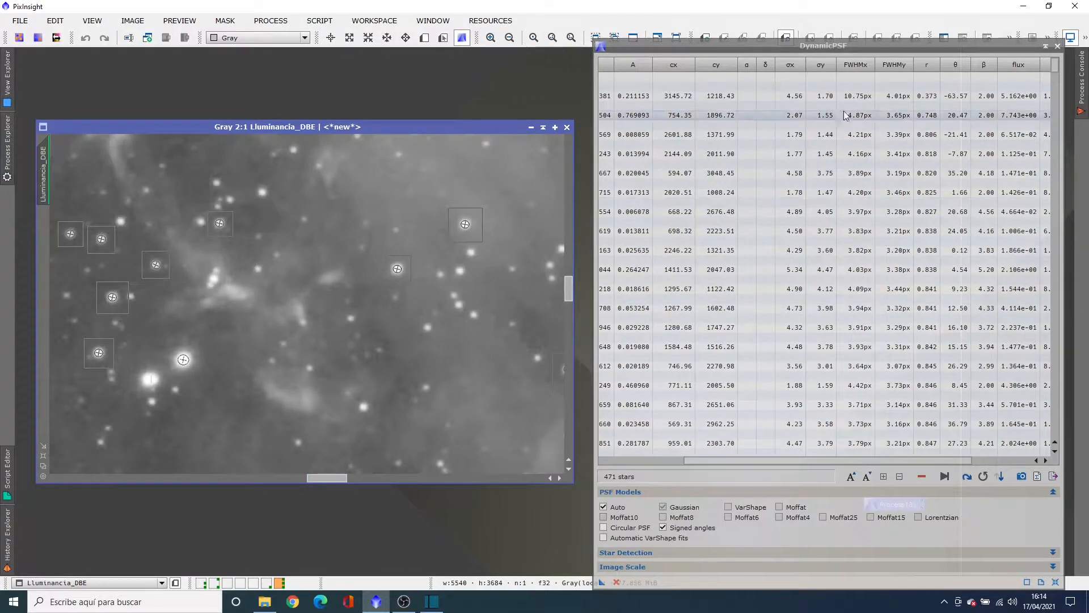
pyautogui.click(929, 98)
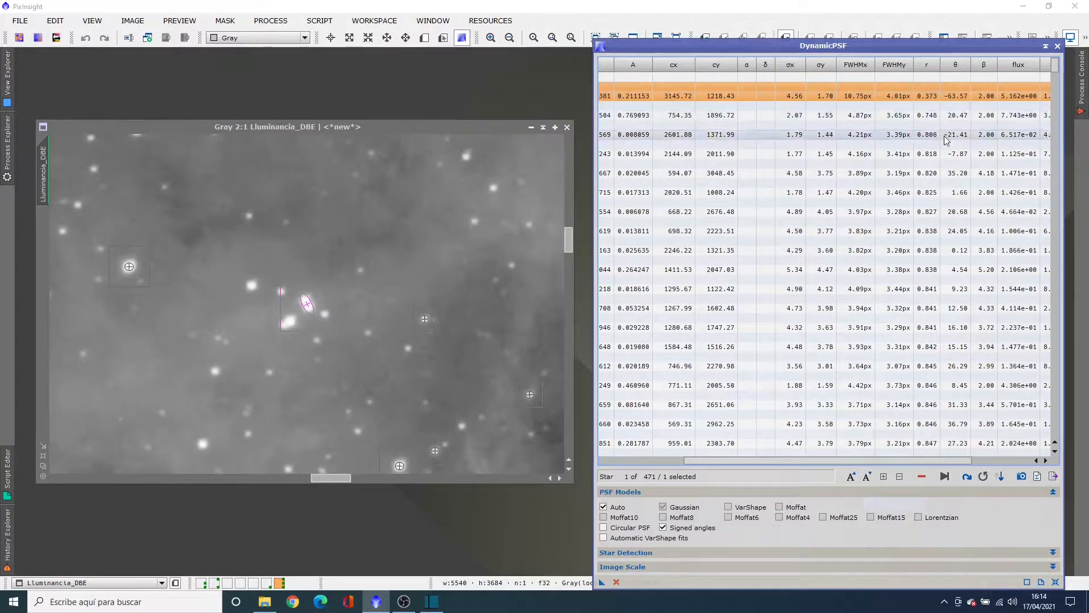
pyautogui.moveTo(1054, 67); pyautogui.dragTo(1088, 443)
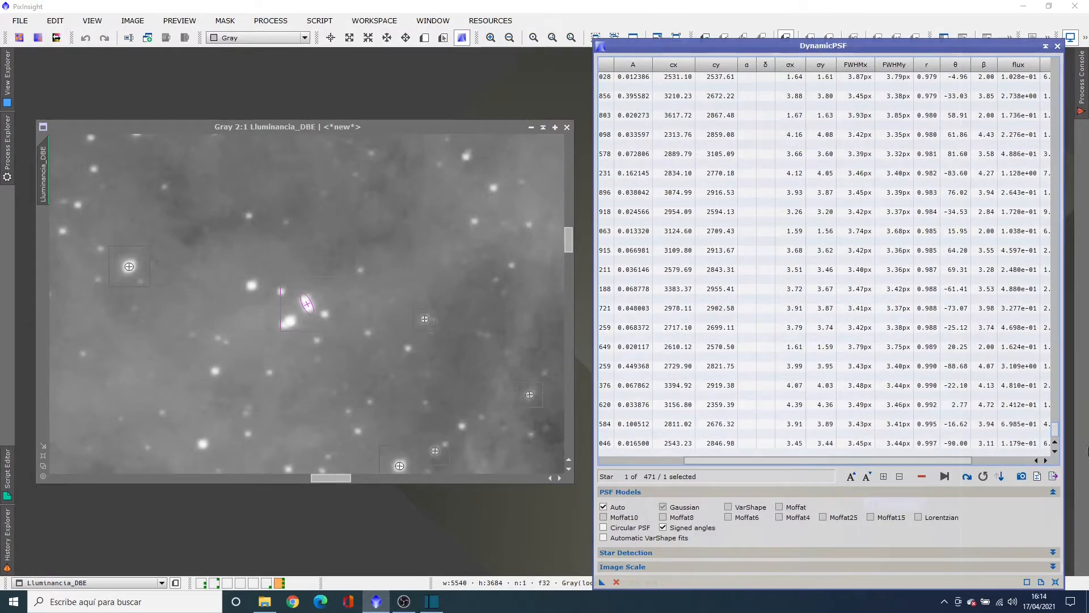
pyautogui.click(923, 444)
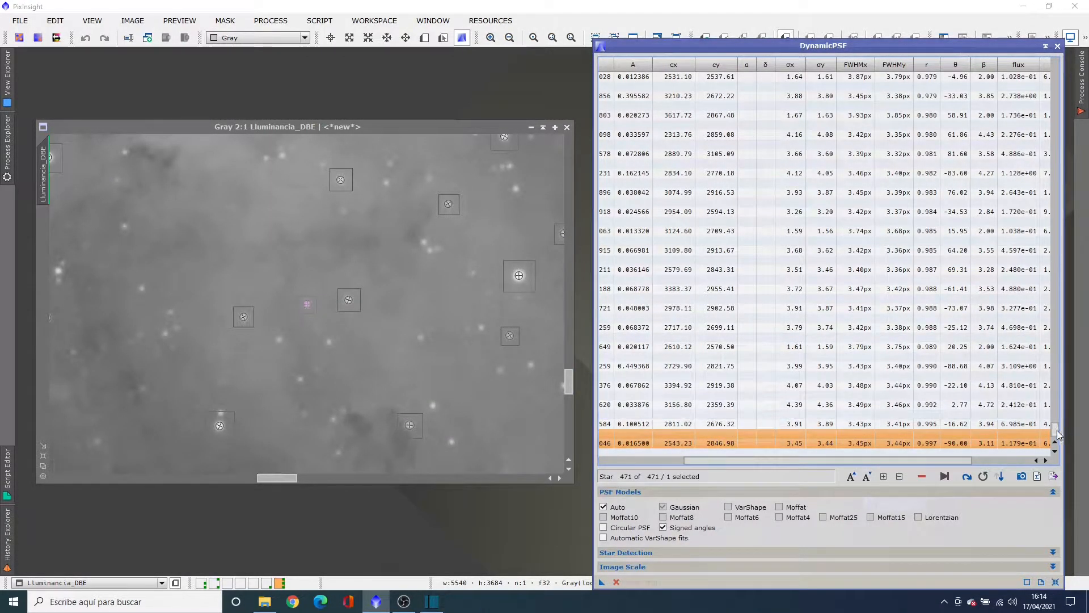
pyautogui.moveTo(1056, 434); pyautogui.dragTo(1062, 59)
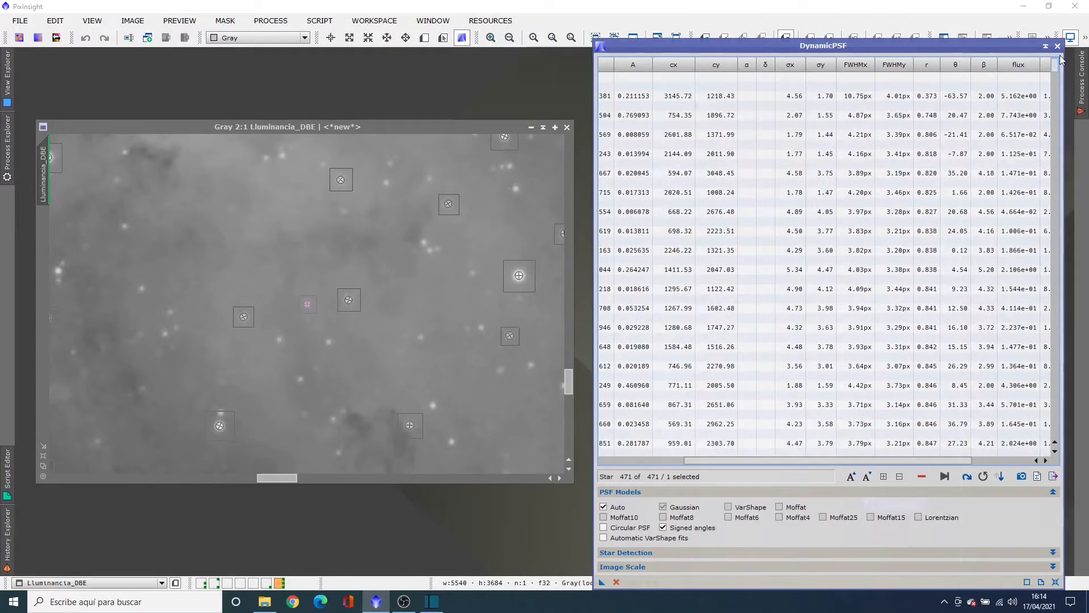
# Delete the stars with the lowest aspect ratios, from the first list entry through the last one at 0.859
pyautogui.click(901, 96)
pyautogui.moveTo(1059, 72); pyautogui.dragTo(1061, 121)
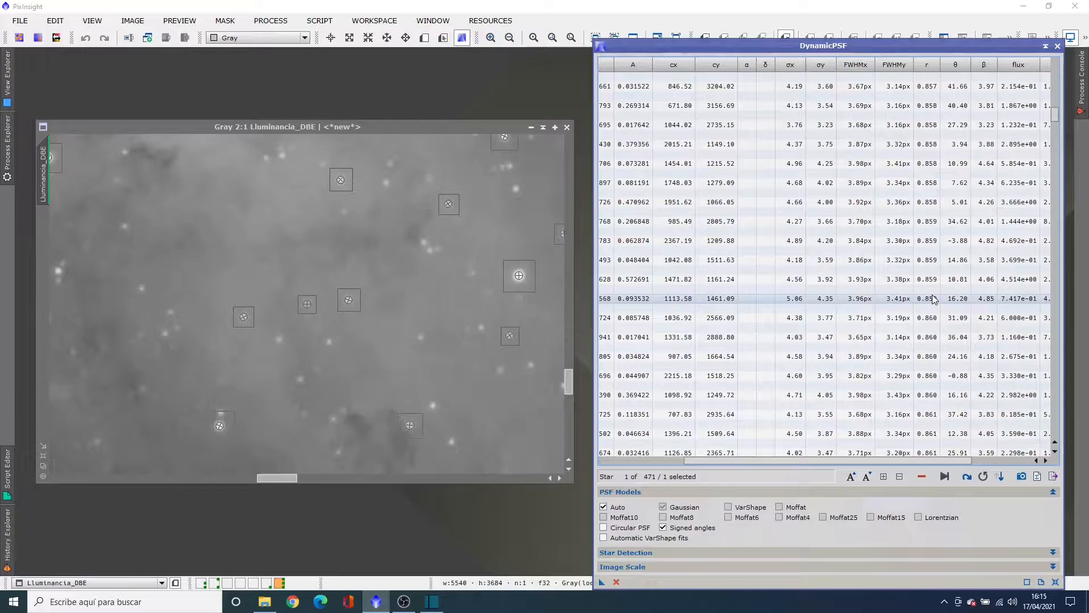
pyautogui.keyDown('shift'); pyautogui.click(933, 299); pyautogui.keyUp('shift')
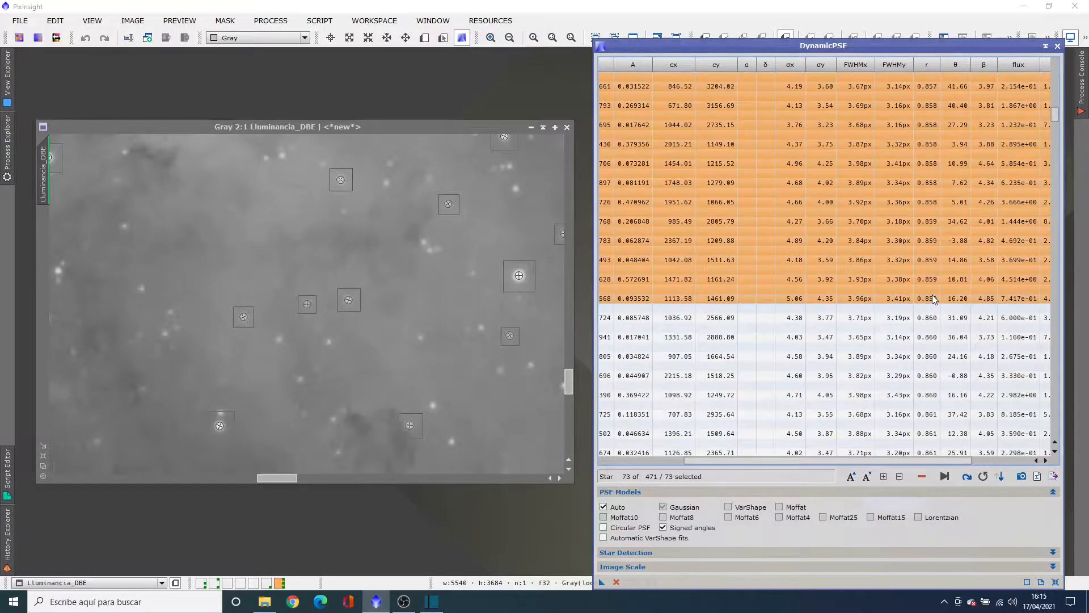
pyautogui.click(921, 478)
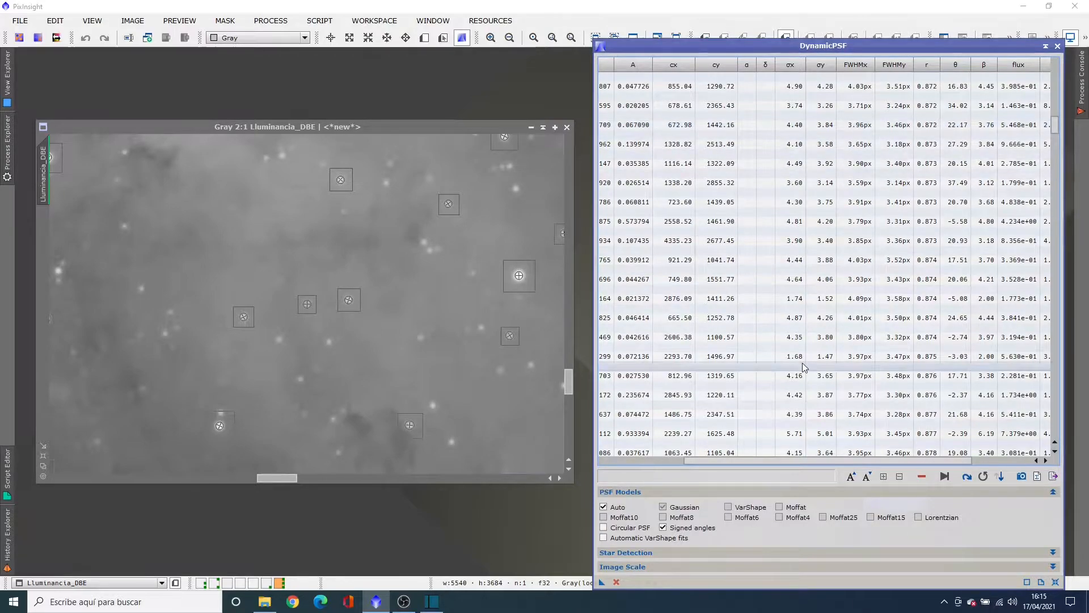
# Sort the PSF collection by mean absolute difference and bring the MAD column into view
pyautogui.click(1000, 476)
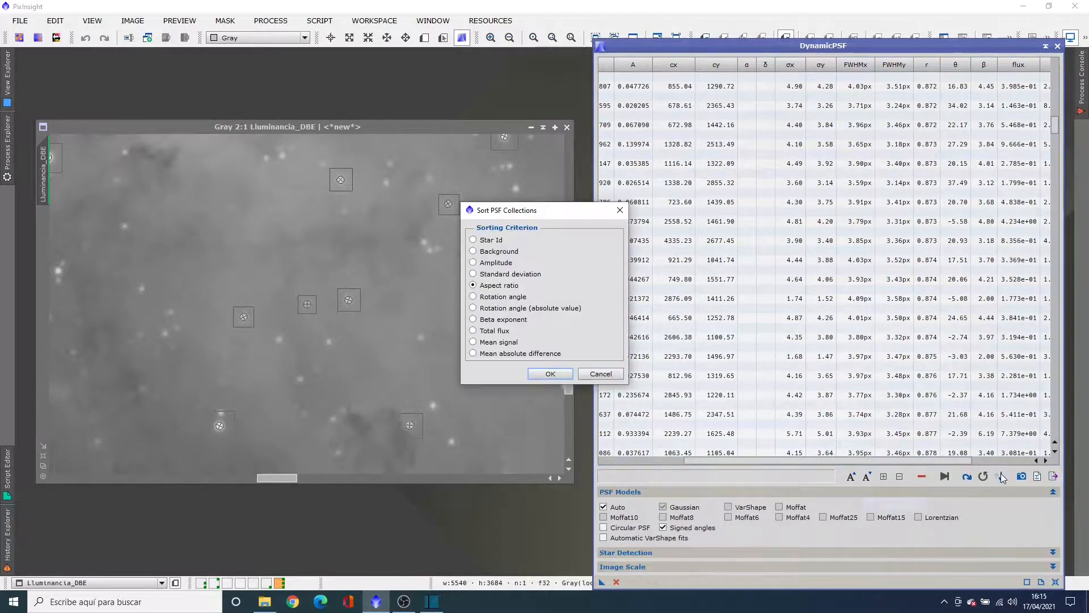
pyautogui.click(472, 353)
pyautogui.click(537, 374)
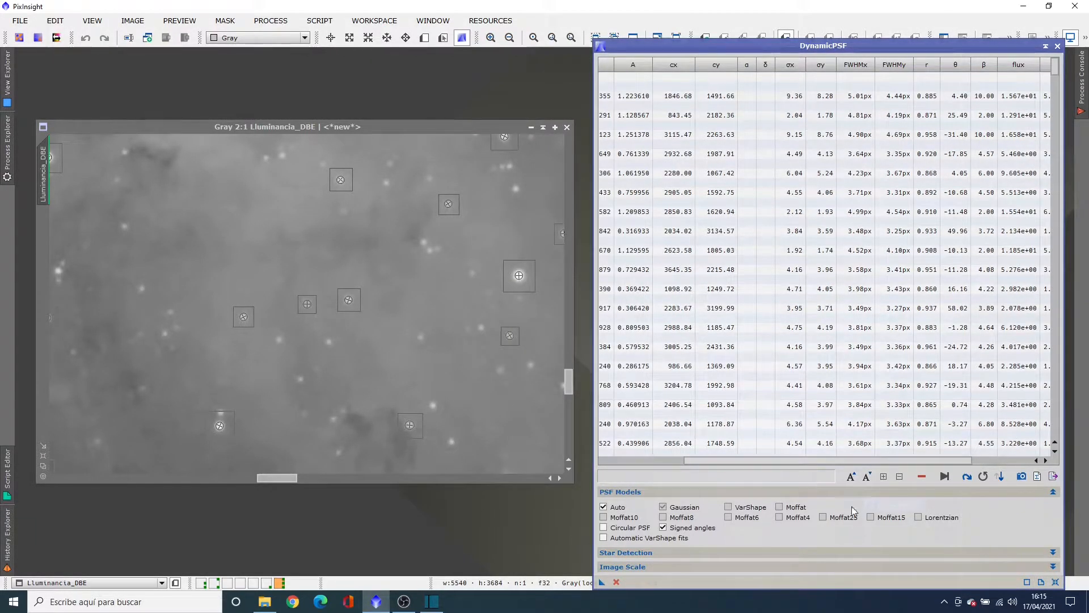
pyautogui.moveTo(842, 460); pyautogui.dragTo(933, 476)
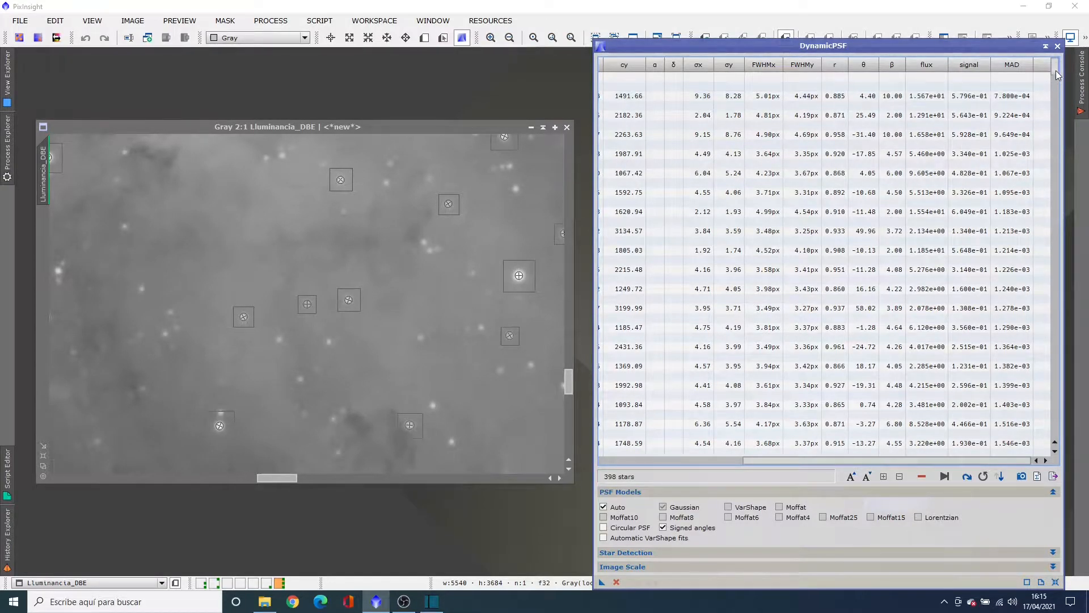
# Compare the first and last stars of the MAD-sorted PSF list in the image
pyautogui.click(1005, 94)
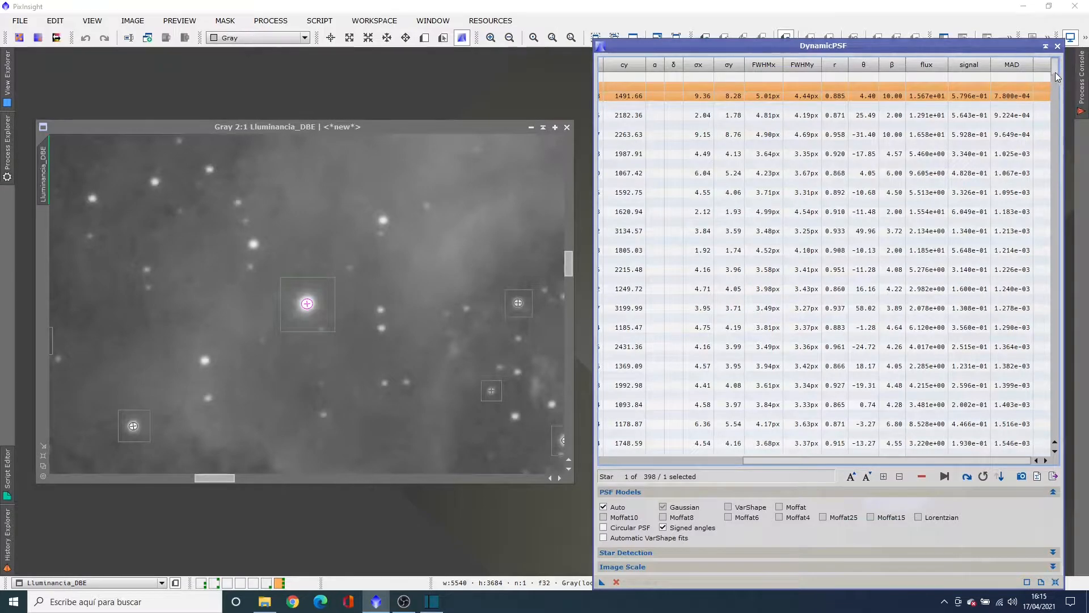
pyautogui.moveTo(1054, 70); pyautogui.dragTo(1088, 447)
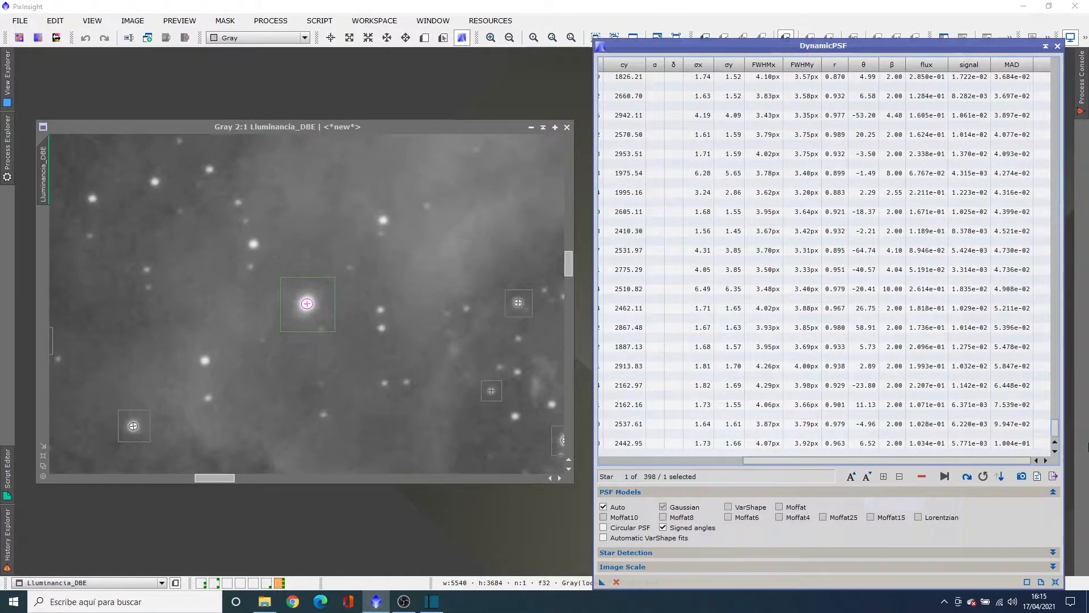
pyautogui.click(1016, 447)
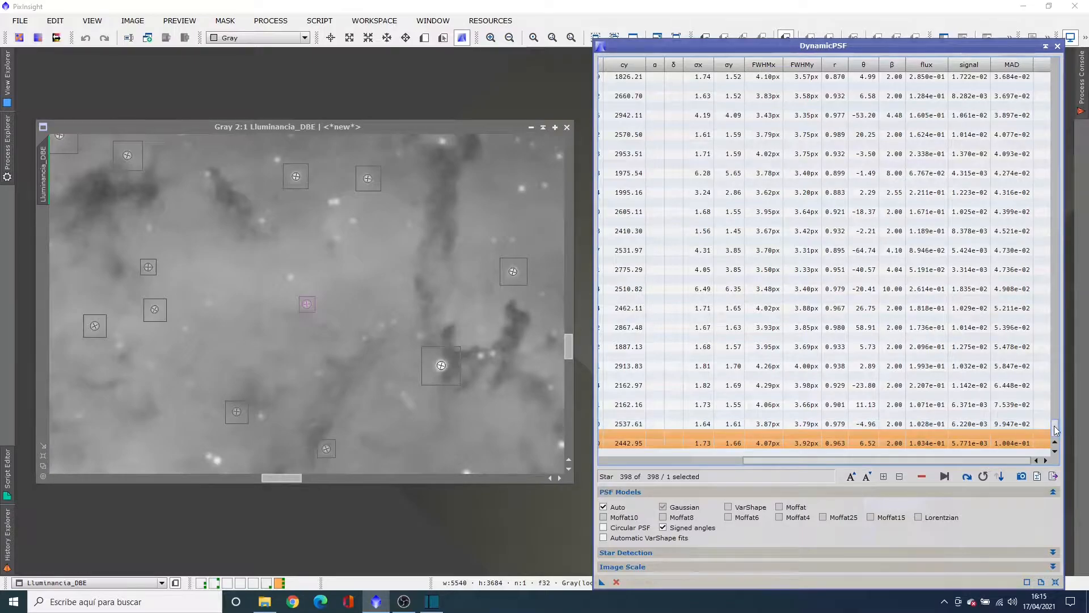
# Delete the three stars with the lowest MAD values, from the first list entry through 9.649e-04
pyautogui.moveTo(1054, 426); pyautogui.dragTo(1057, 57)
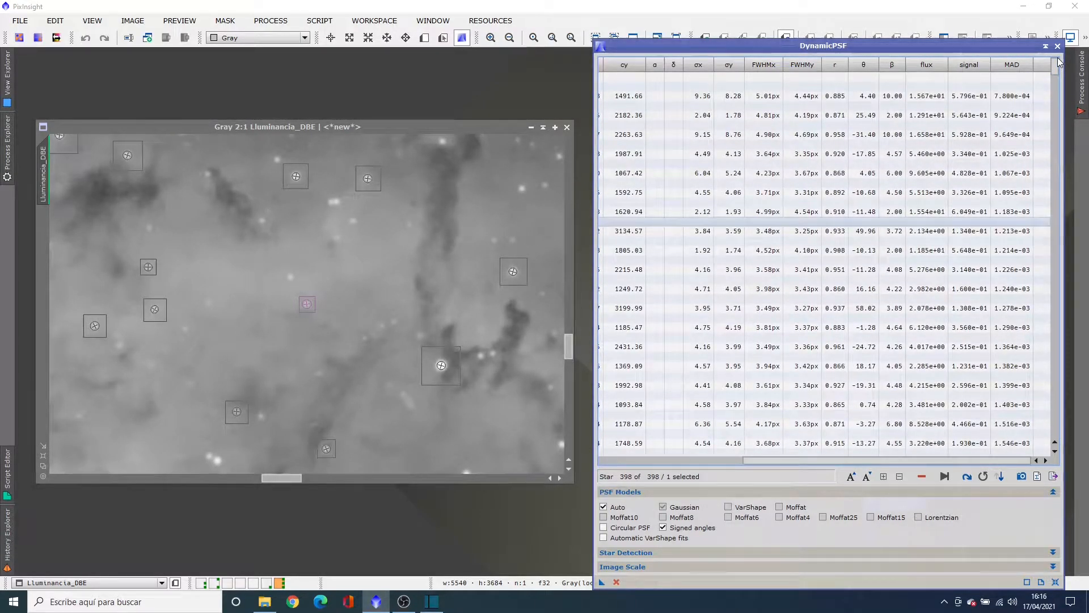
pyautogui.click(1014, 97)
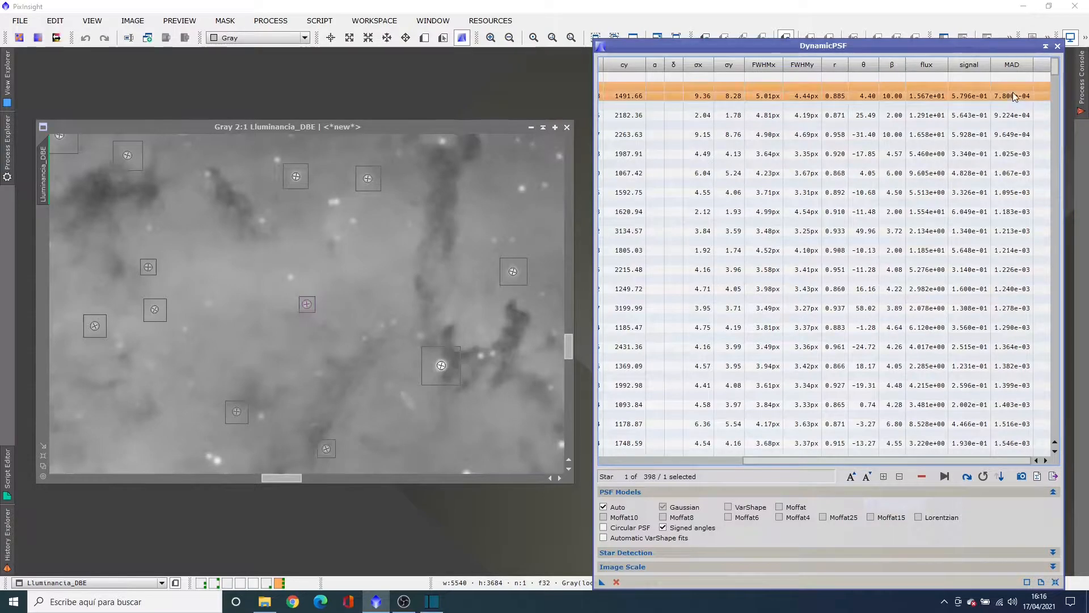
pyautogui.keyDown('shift'); pyautogui.click(1015, 137); pyautogui.keyUp('shift')
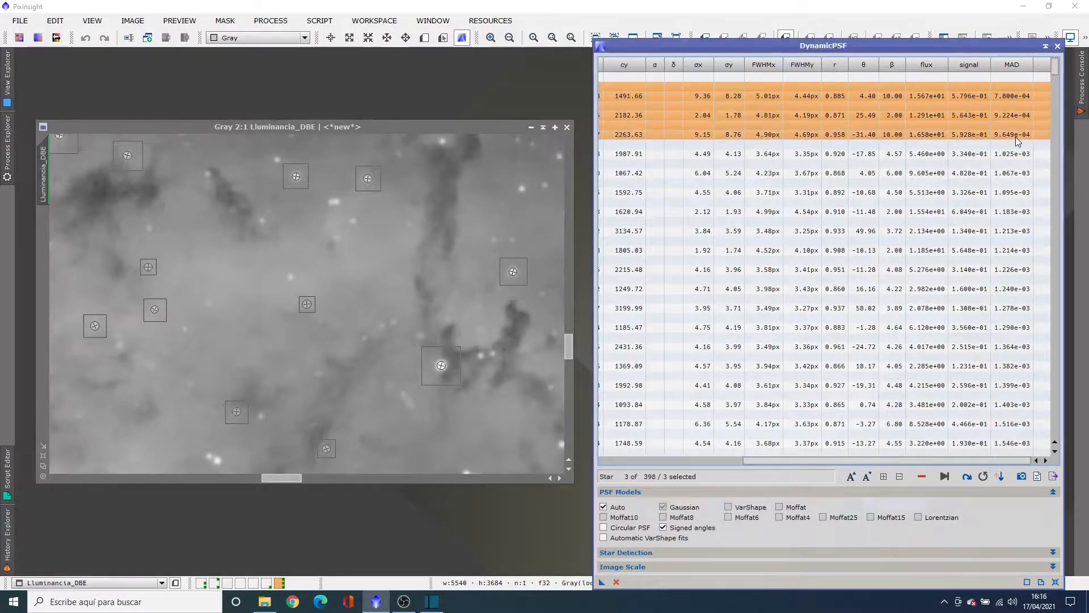
pyautogui.click(923, 478)
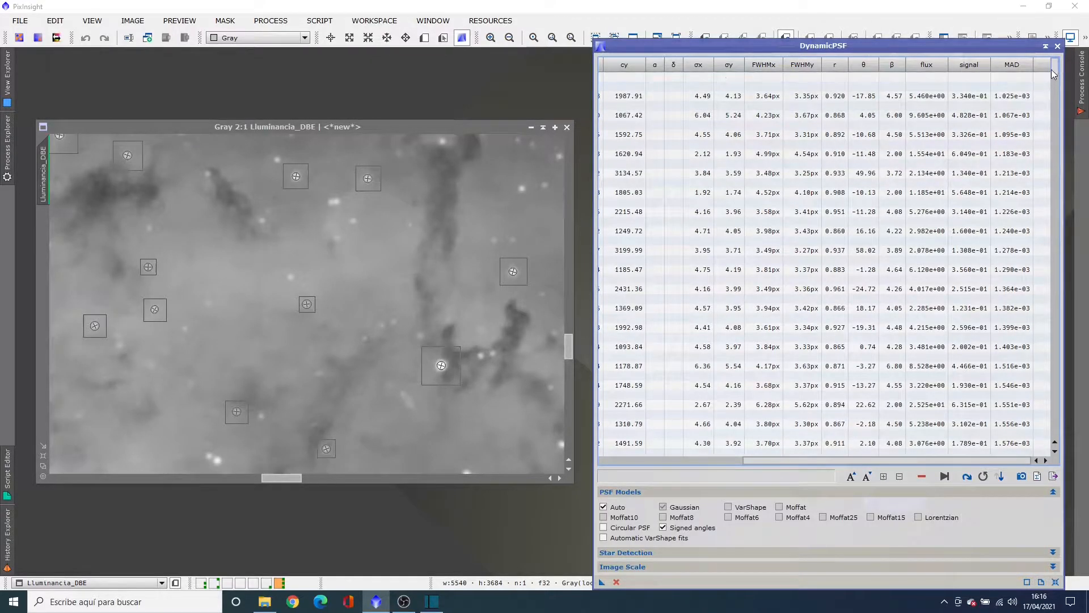
# Delete the stars with the highest MAD values, from 1.002e-02 through the last list entry
pyautogui.moveTo(1055, 82); pyautogui.dragTo(1056, 428)
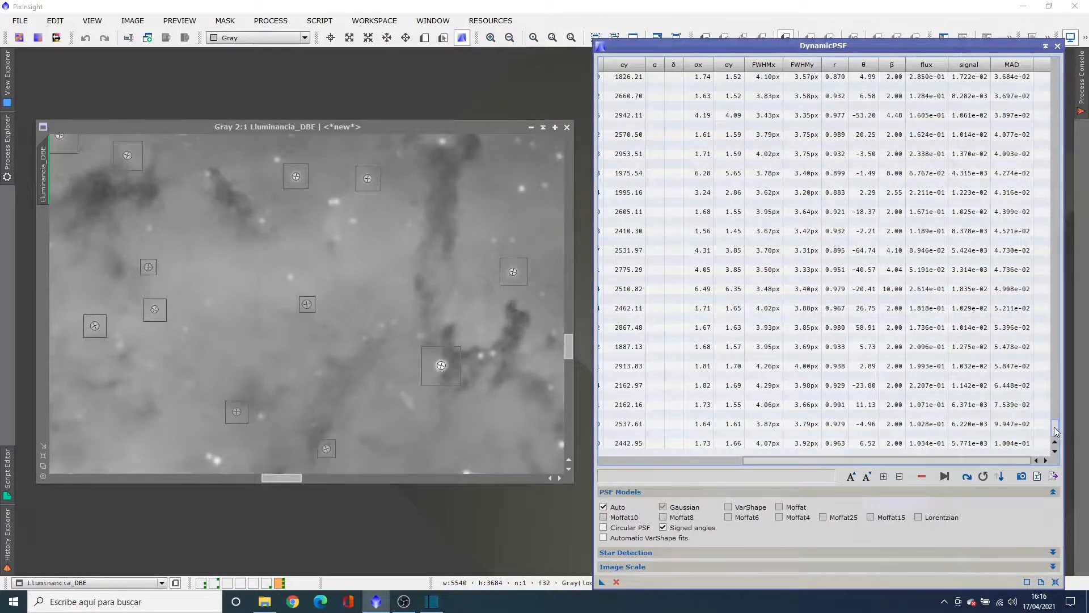
pyautogui.scroll(2, 1056, 428)
pyautogui.moveTo(1056, 428); pyautogui.dragTo(1055, 263)
pyautogui.click(1025, 244)
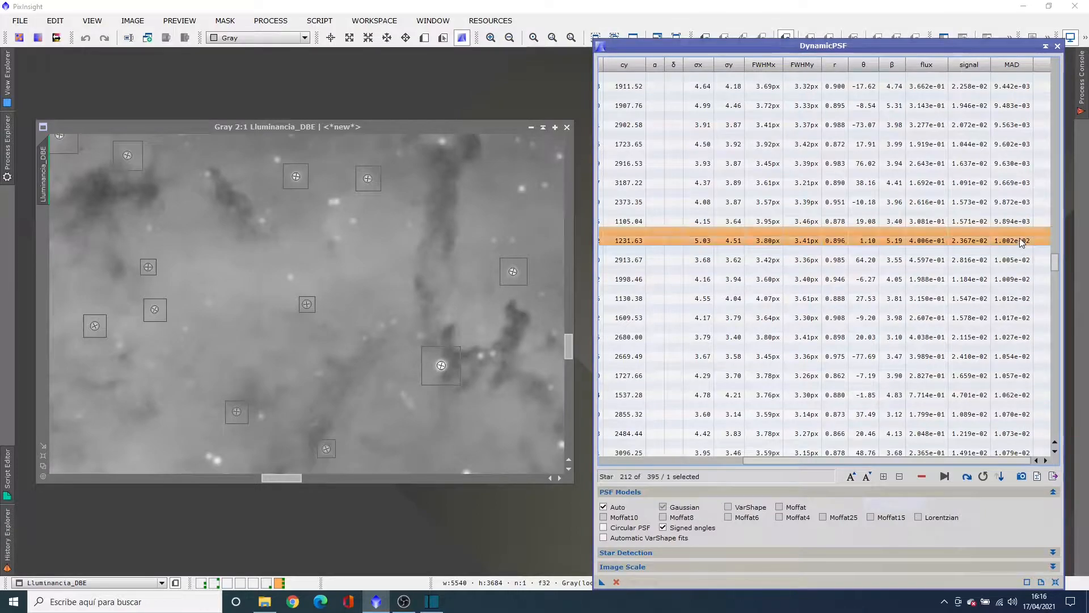
pyautogui.moveTo(1058, 266); pyautogui.dragTo(1071, 448)
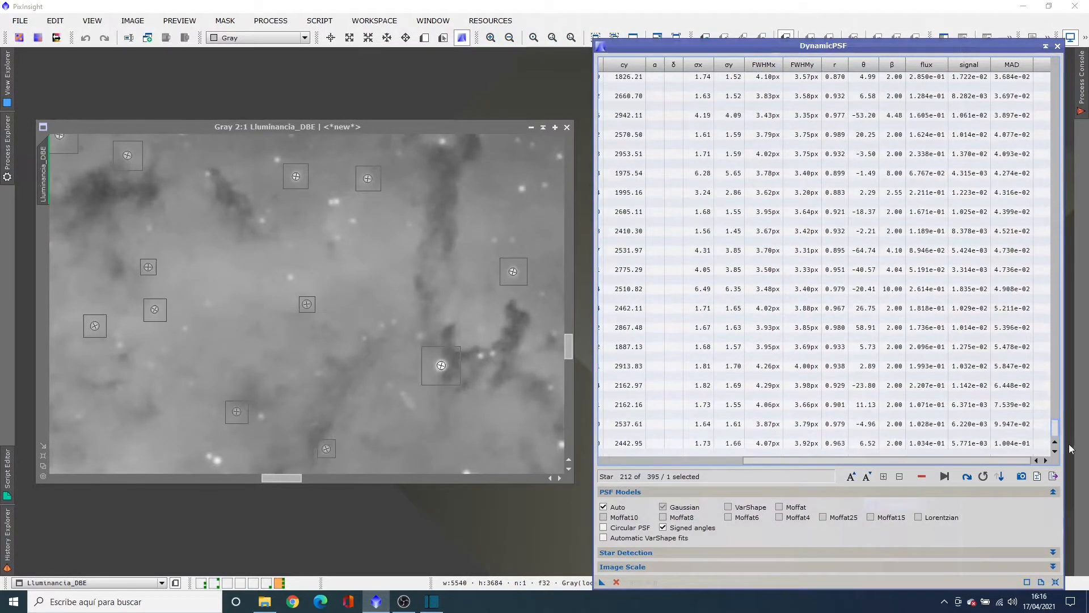
pyautogui.keyDown('shift'); pyautogui.click(1022, 447); pyautogui.keyUp('shift')
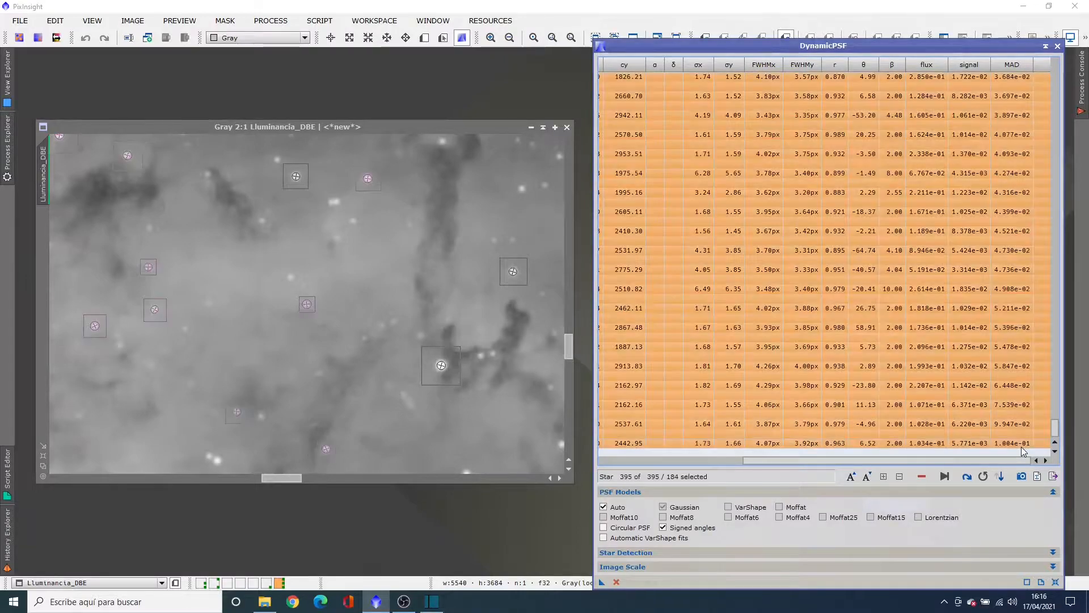
pyautogui.click(918, 478)
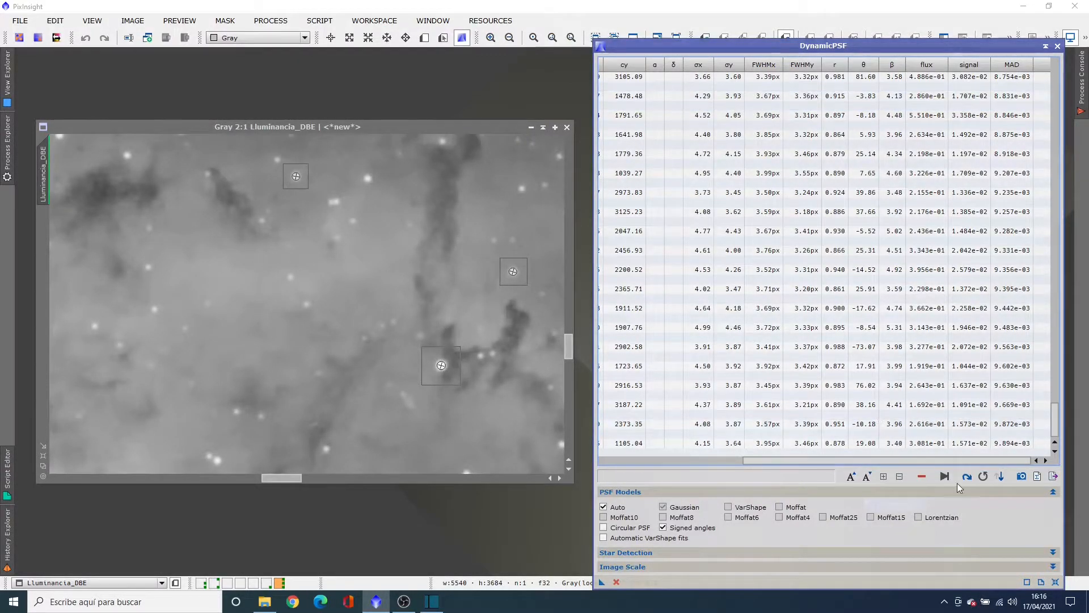
# Sort the PSF collection by amplitude and bring the A column into view
pyautogui.click(1000, 477)
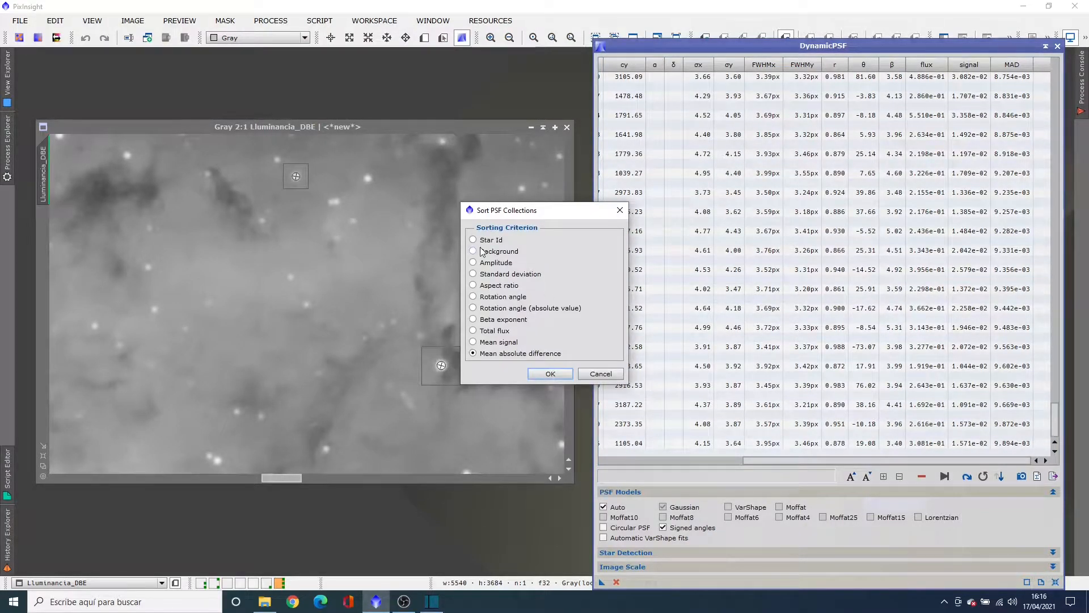
pyautogui.click(553, 373)
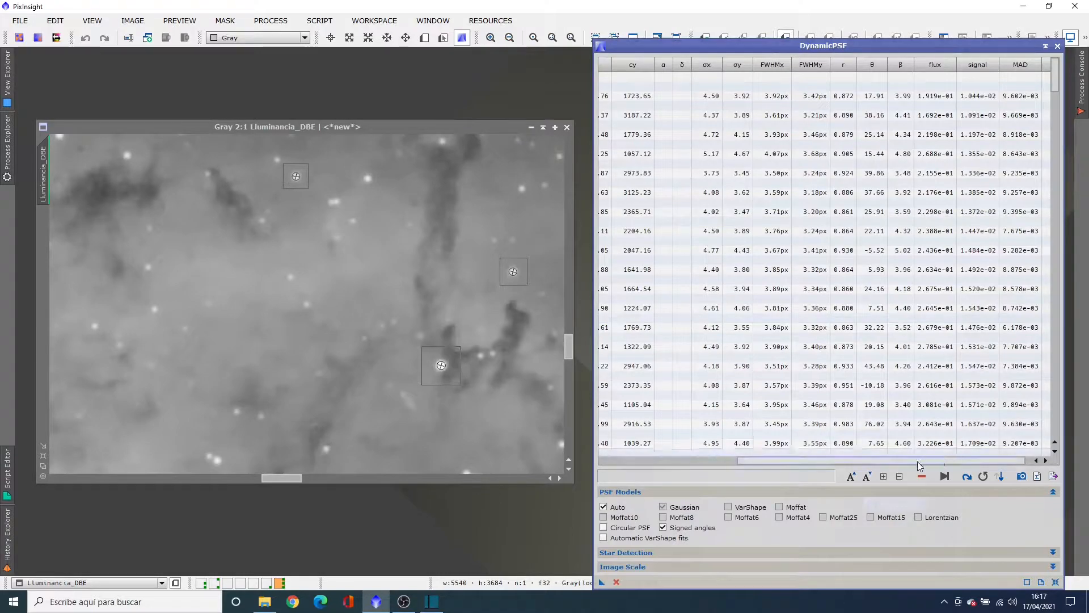
pyautogui.moveTo(918, 461); pyautogui.dragTo(743, 478)
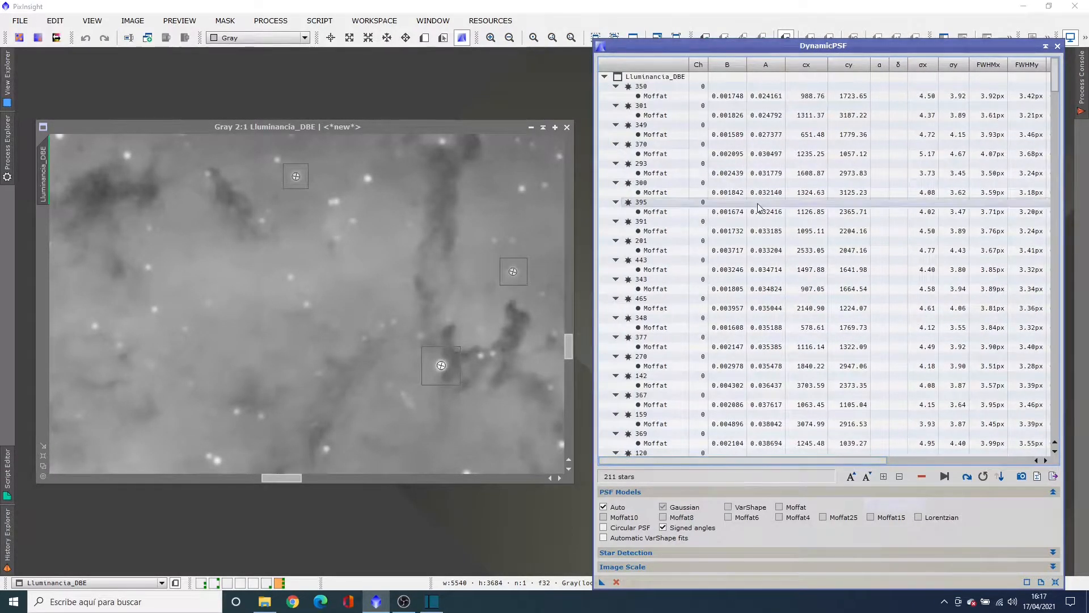
# Compare the faintest and brightest stars at the two ends of the amplitude-sorted list in the image
pyautogui.click(767, 96)
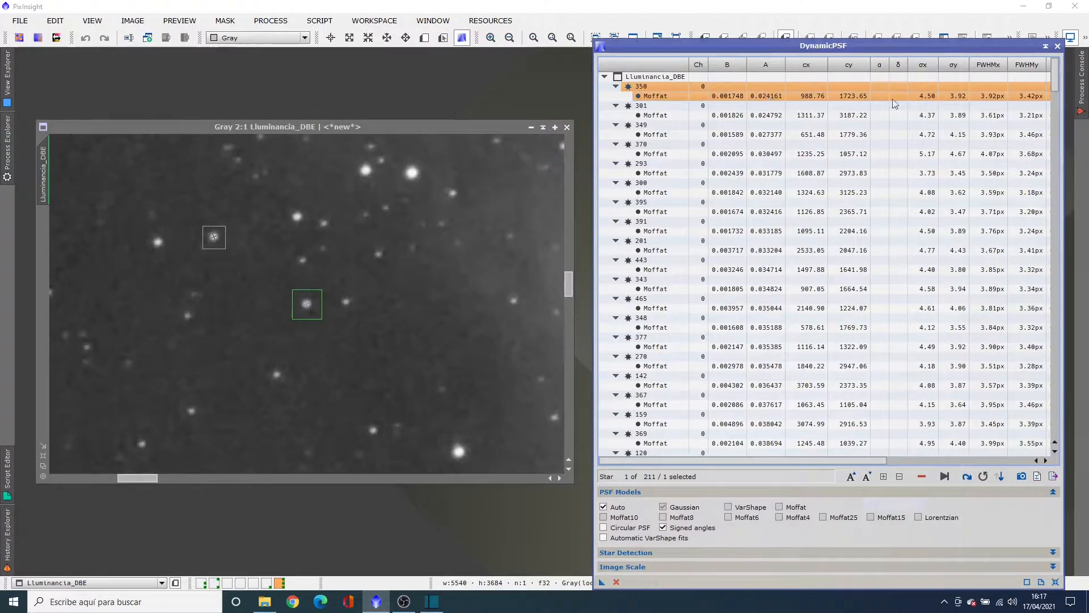
pyautogui.moveTo(1053, 86); pyautogui.dragTo(1055, 447)
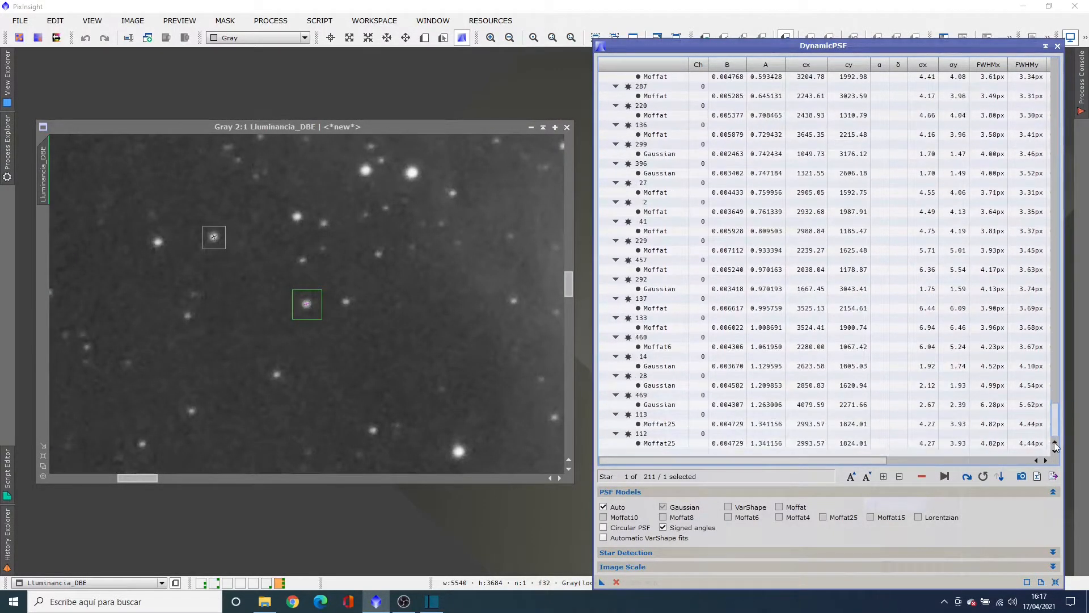
pyautogui.click(771, 443)
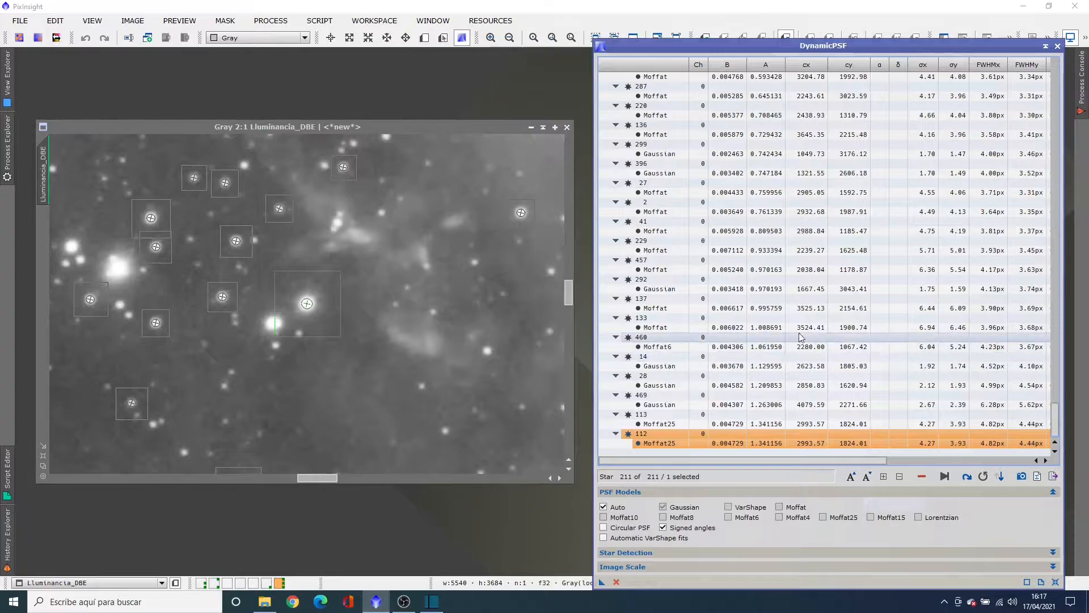
# Delete the stars with amplitudes above 1, from star 133 at 1.008691 through the last list entry
pyautogui.click(774, 329)
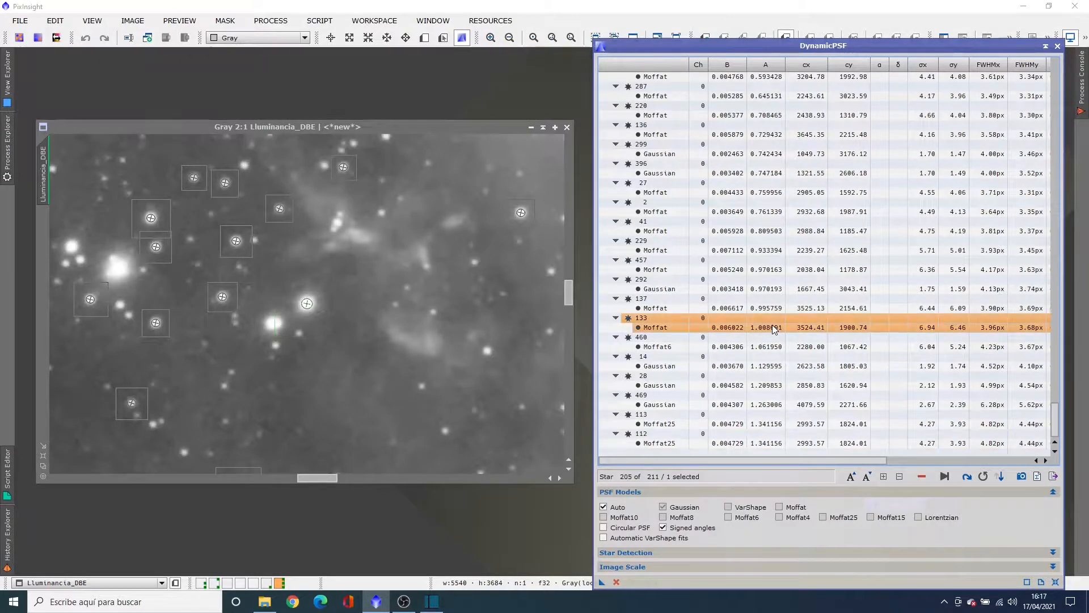
pyautogui.keyDown('shift'); pyautogui.click(758, 444); pyautogui.keyUp('shift')
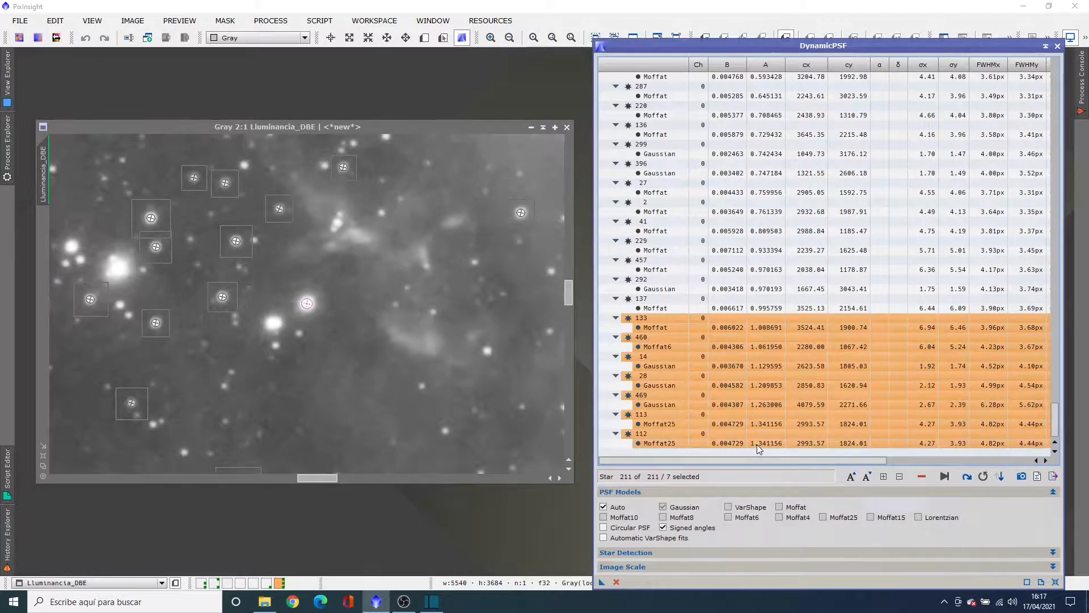
pyautogui.click(921, 477)
# Examine the amplitudes through the remaining PSF list and locate star 68, with amplitude 0.100512, in the image
pyautogui.scroll(15, 1032, 196)
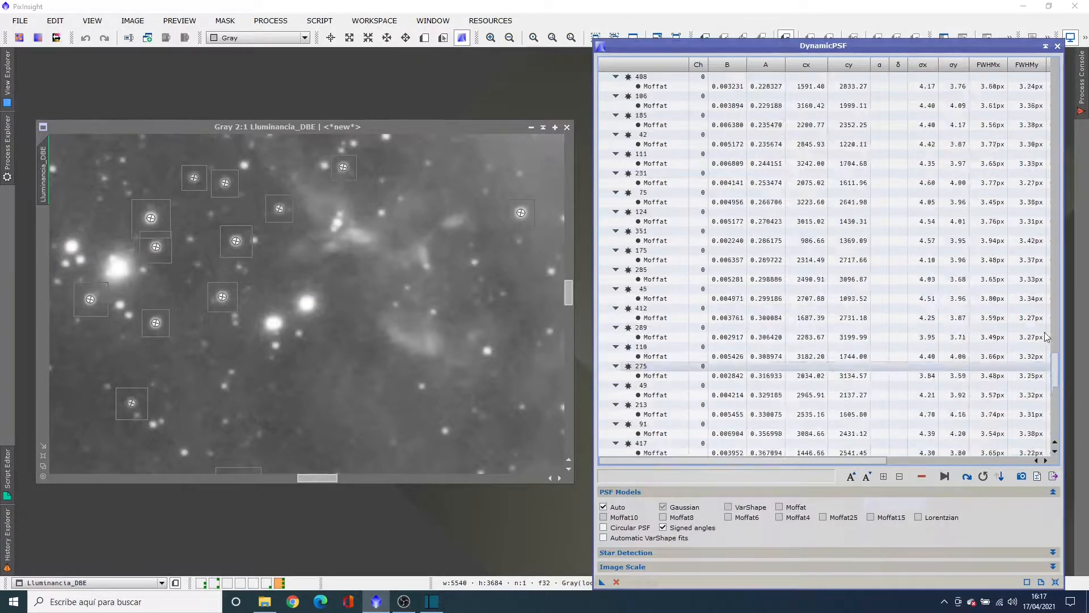
pyautogui.scroll(10, 1031, 197)
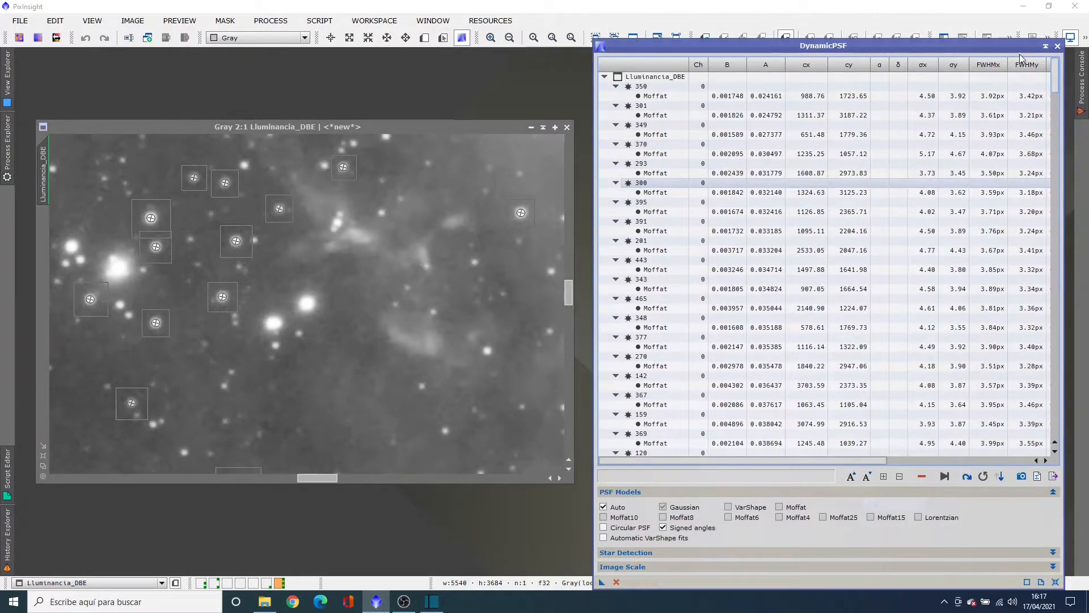
pyautogui.scroll(-5, 1022, 88)
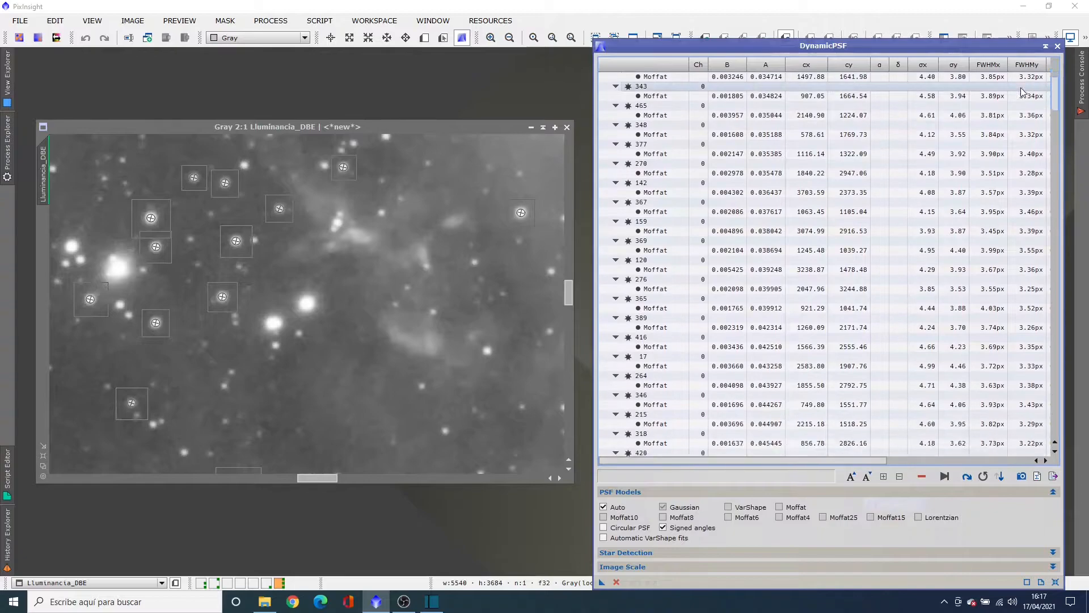
pyautogui.scroll(-2, 1023, 98)
pyautogui.scroll(-3, 1023, 108)
pyautogui.scroll(-1, 1027, 124)
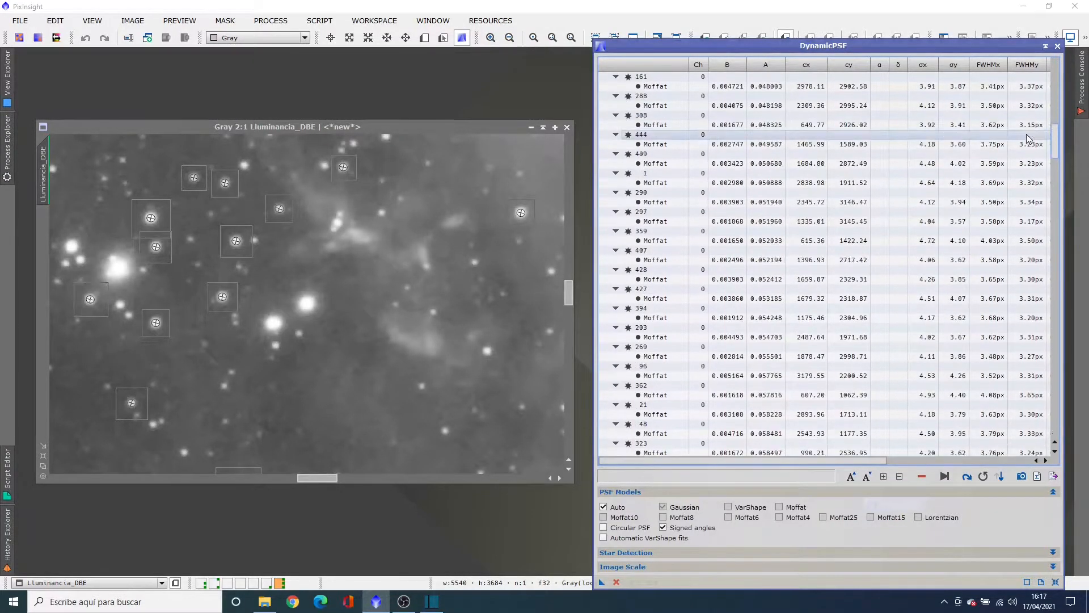
pyautogui.scroll(-5, 1030, 148)
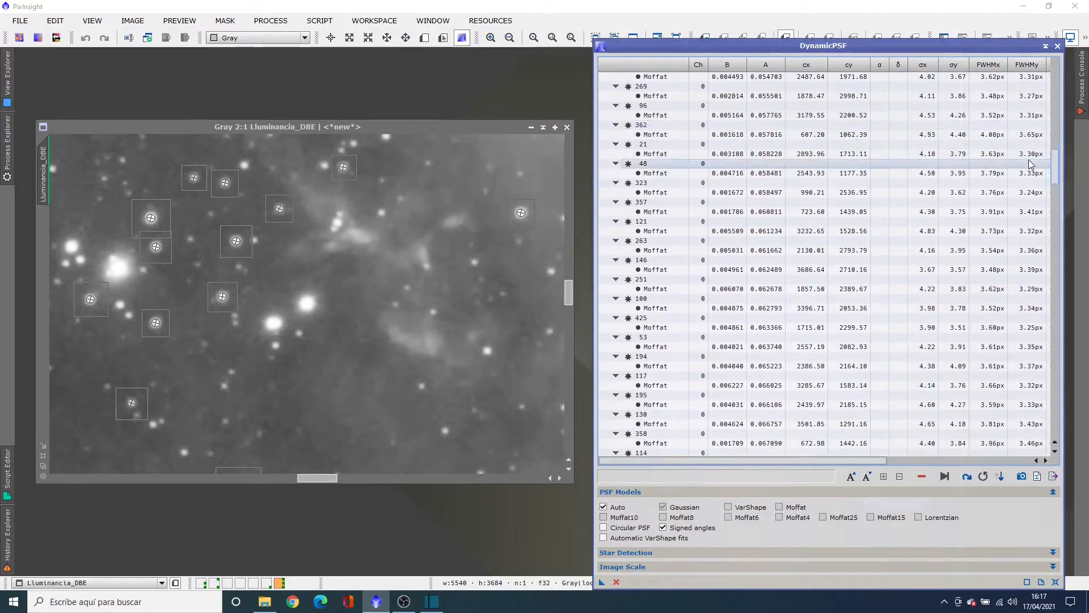
pyautogui.scroll(-2, 1031, 184)
pyautogui.scroll(-2, 1033, 194)
pyautogui.scroll(-9, 1034, 214)
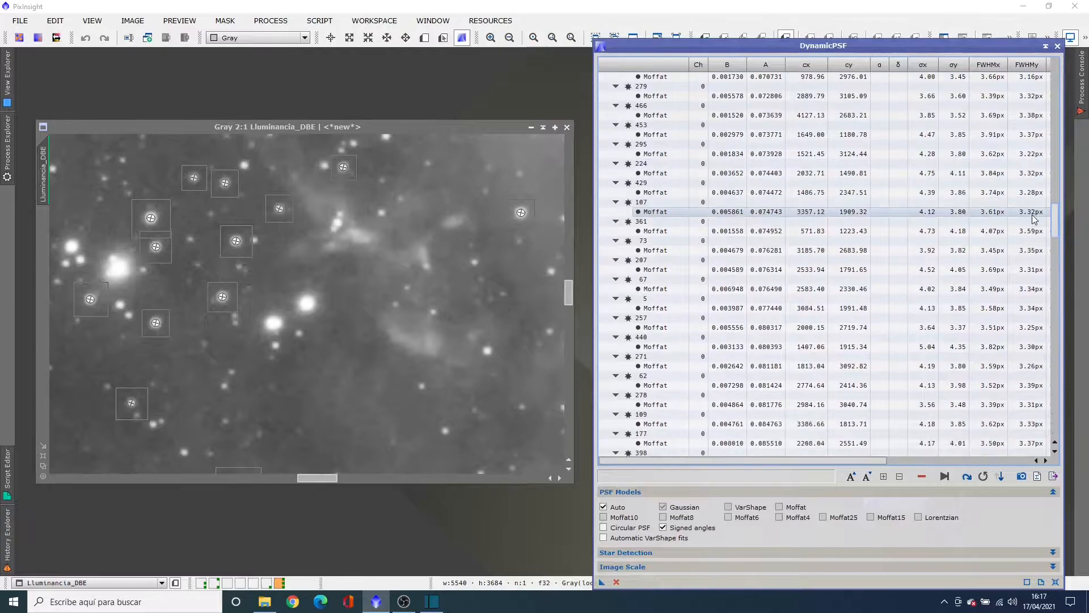
pyautogui.scroll(-1, 1034, 240)
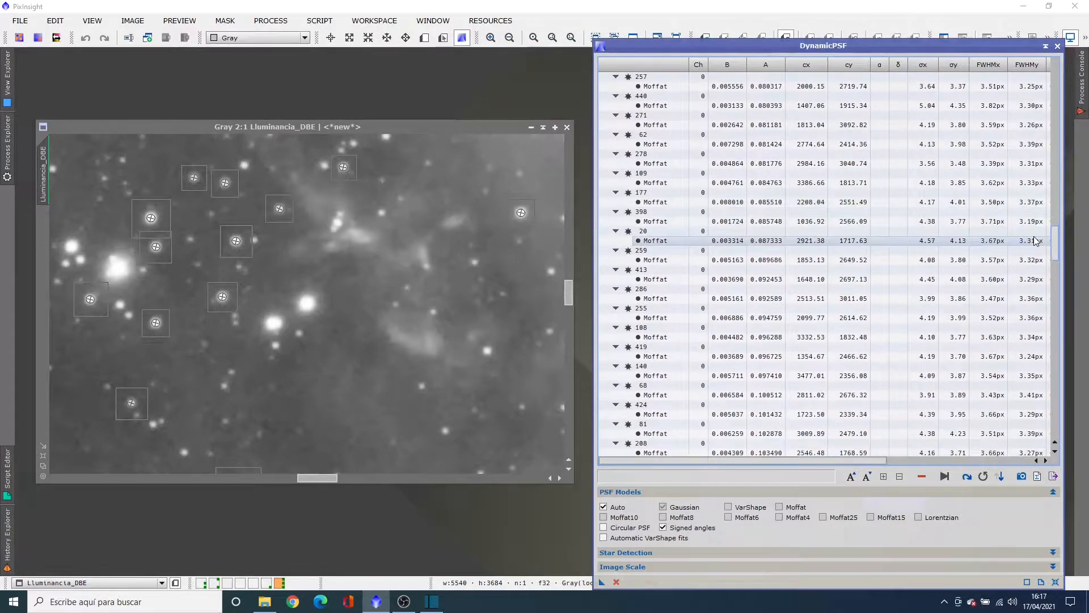
pyautogui.click(766, 397)
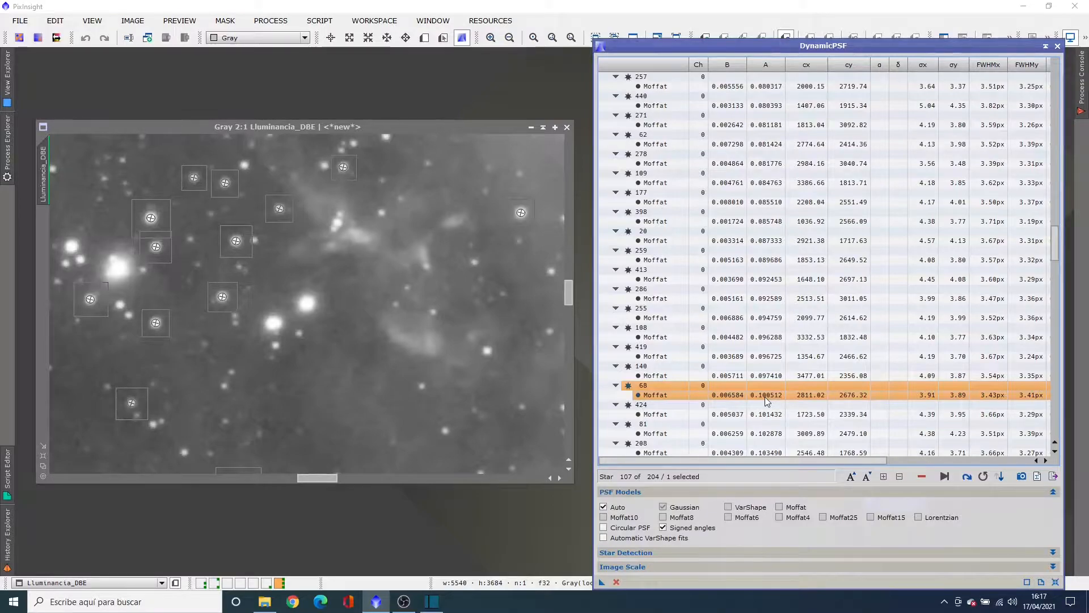
pyautogui.doubleClick(765, 397)
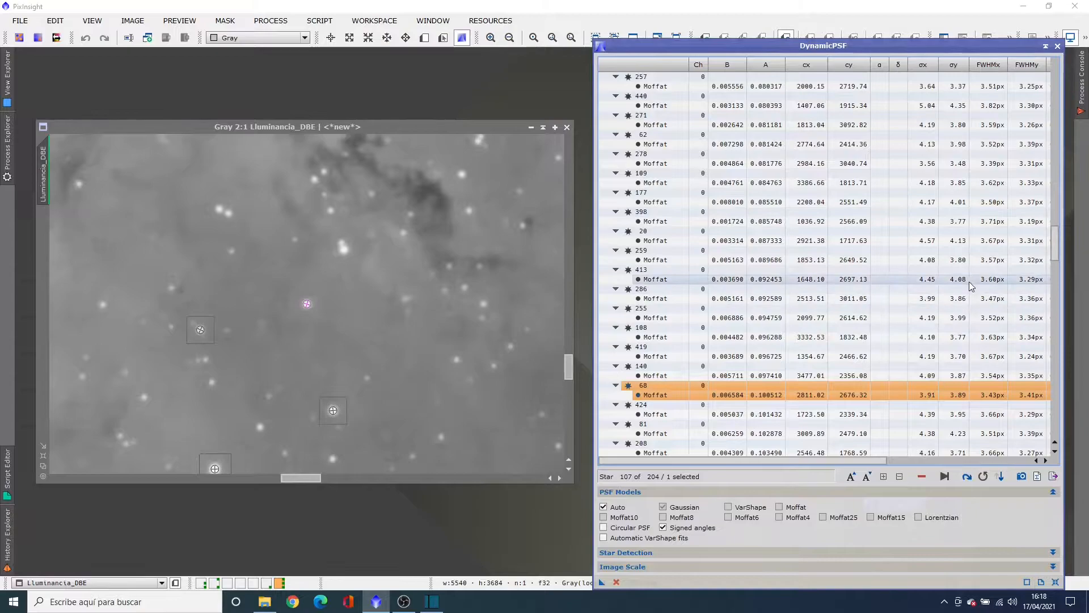
# Delete the stars with amplitudes below 0.06, from the first list entry through star 323 at 0.058497, and dismiss the Sticky Keys prompt
pyautogui.moveTo(1057, 246); pyautogui.dragTo(1039, 170)
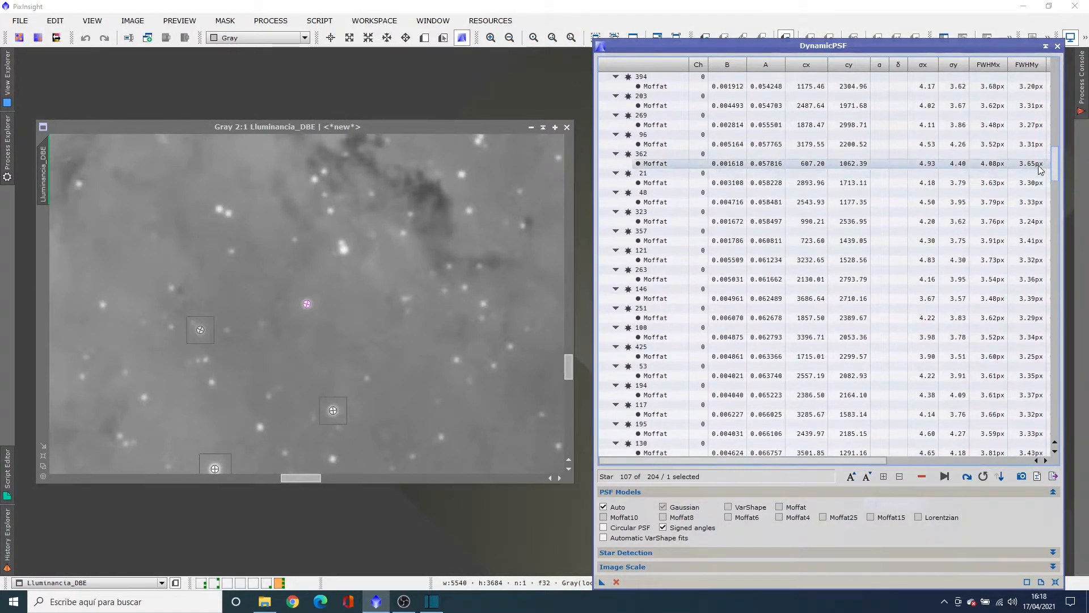
pyautogui.click(813, 223)
pyautogui.moveTo(1056, 170); pyautogui.dragTo(1057, 59)
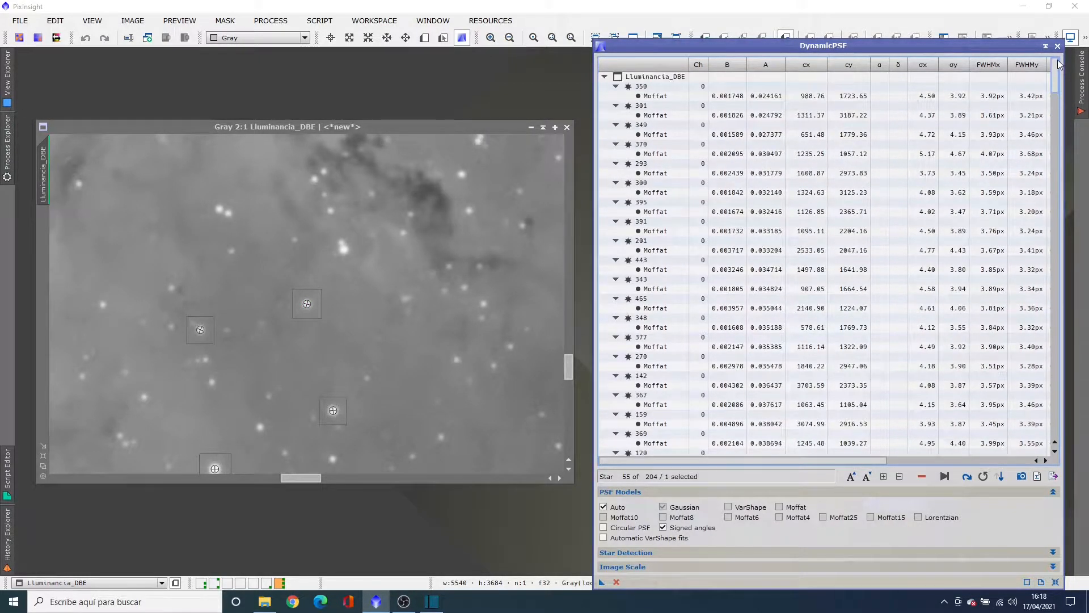
pyautogui.keyDown('shift'); pyautogui.click(853, 93); pyautogui.keyUp('shift')
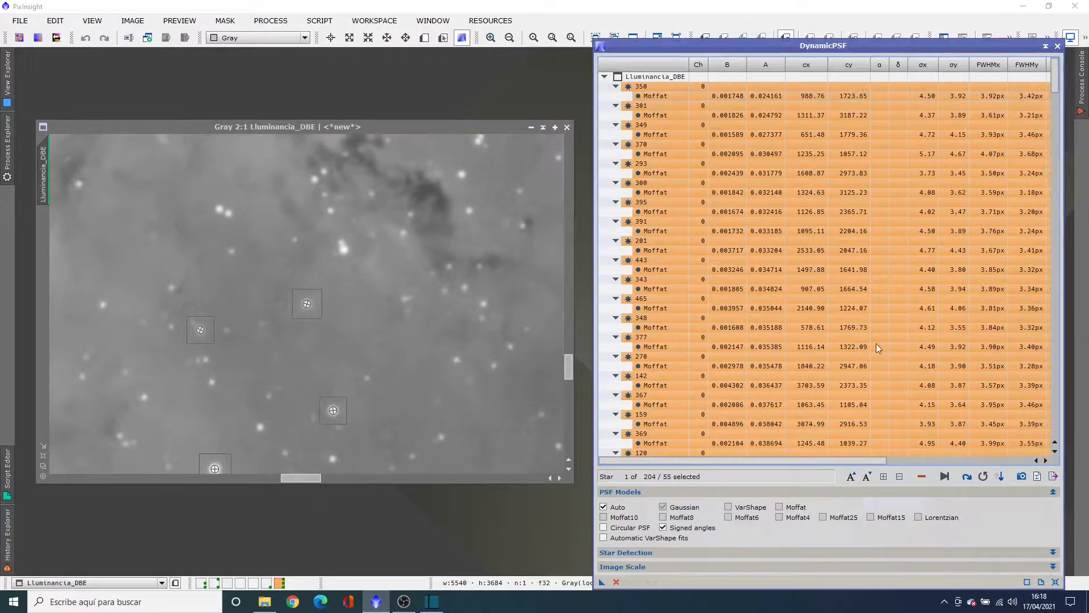
pyautogui.press('shift')
pyautogui.press('shift')
pyautogui.press('shift')
pyautogui.press('shift')
pyautogui.press('shift')
pyautogui.click(922, 478)
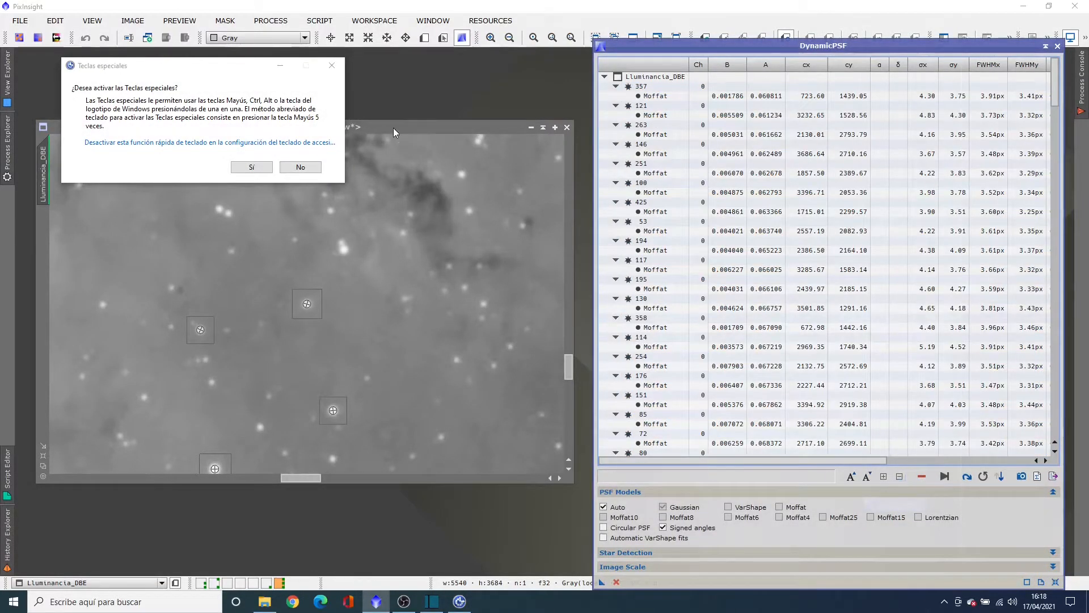
pyautogui.click(331, 67)
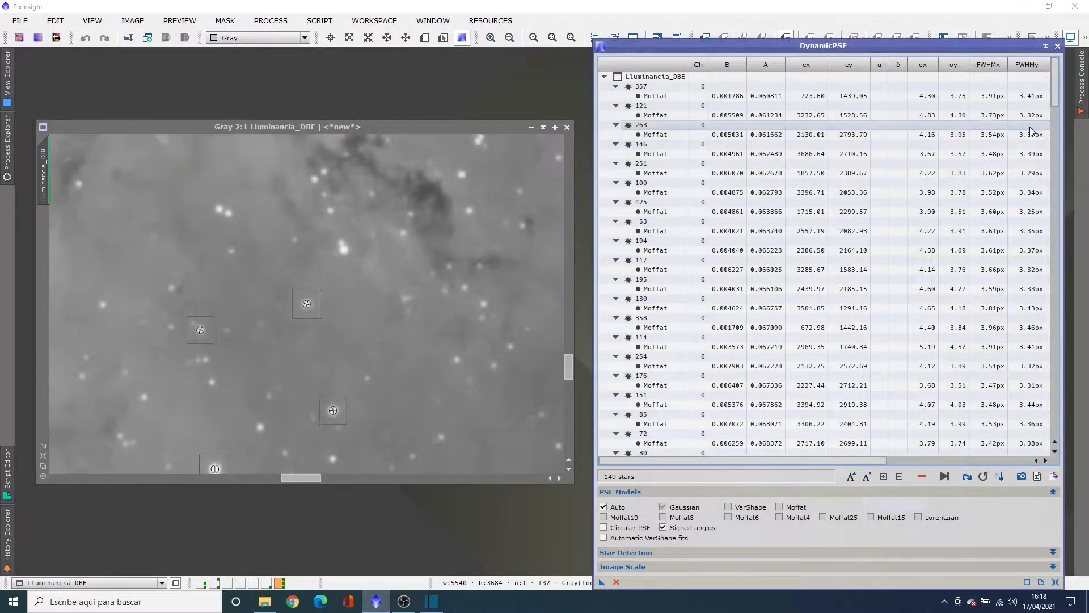
# Delete the stars with amplitudes above 0.8, from star 41 at 0.809503 through star 137 at 0.995759
pyautogui.moveTo(1055, 99); pyautogui.dragTo(1088, 432)
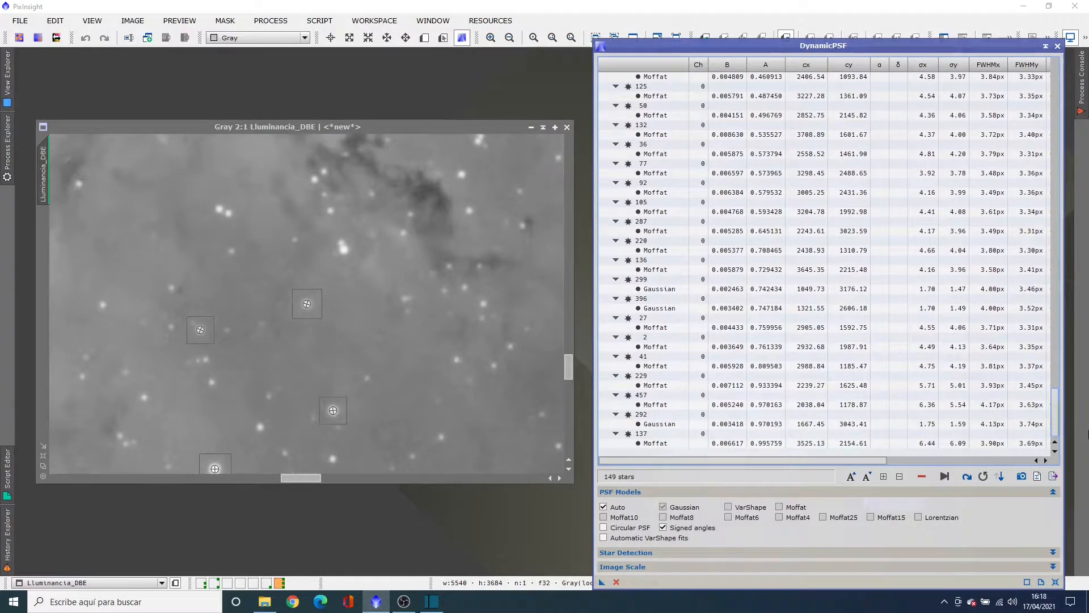
pyautogui.click(773, 368)
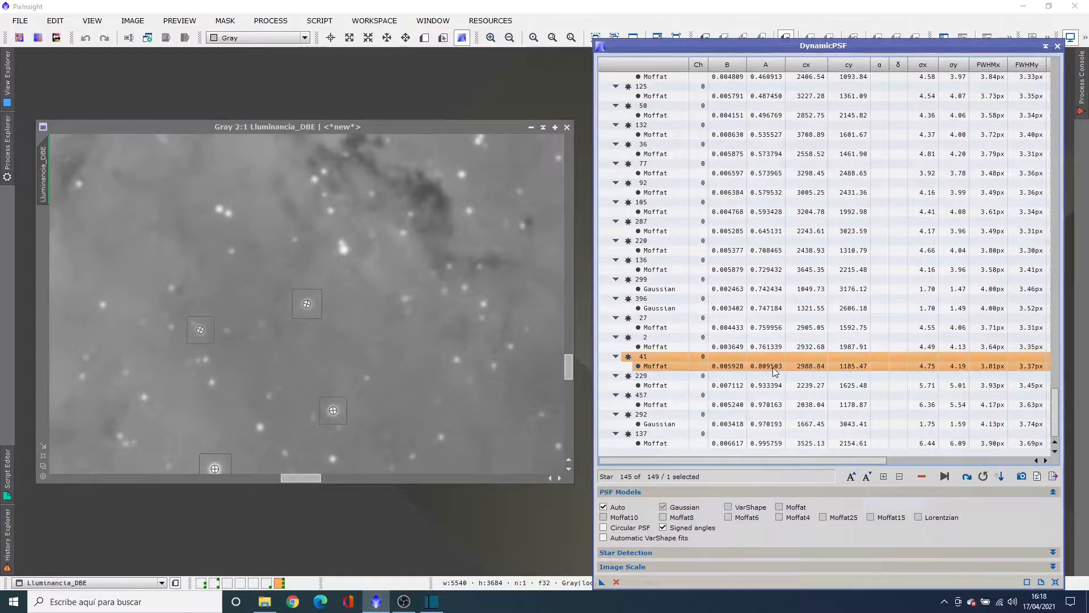
pyautogui.keyDown('shift'); pyautogui.click(770, 444); pyautogui.keyUp('shift')
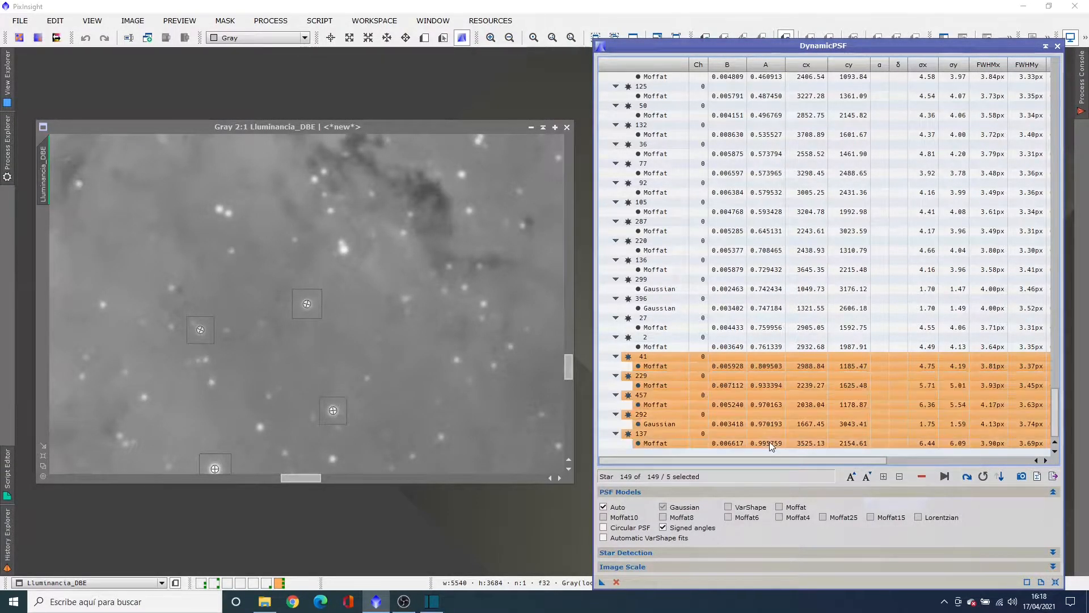
pyautogui.click(923, 477)
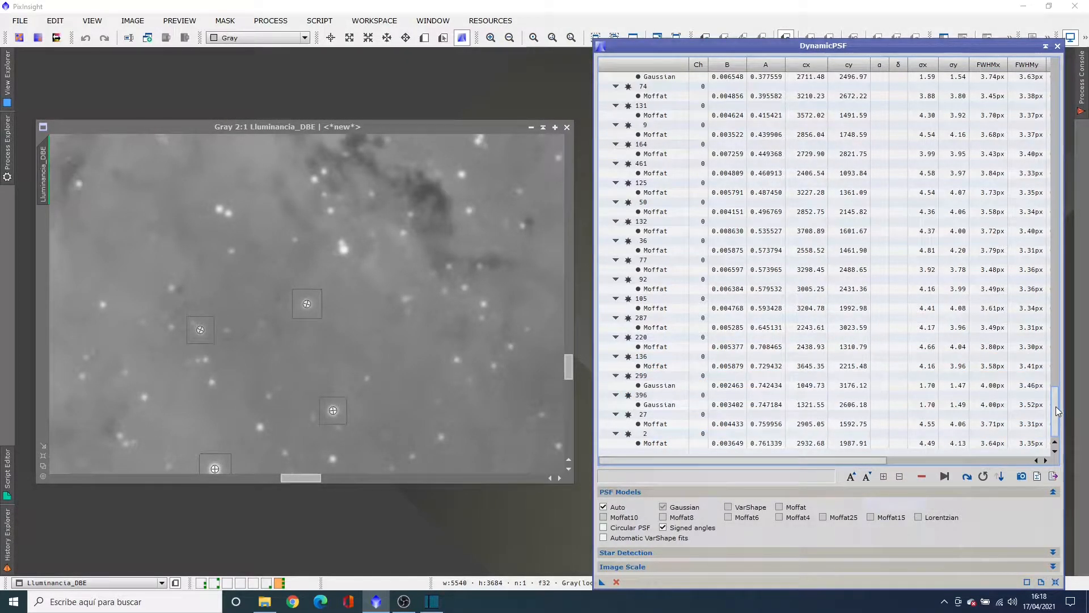
# Review the amplitudes and fitted PSF models of the remaining stars from the start of the list
pyautogui.moveTo(1056, 406); pyautogui.dragTo(1056, 60)
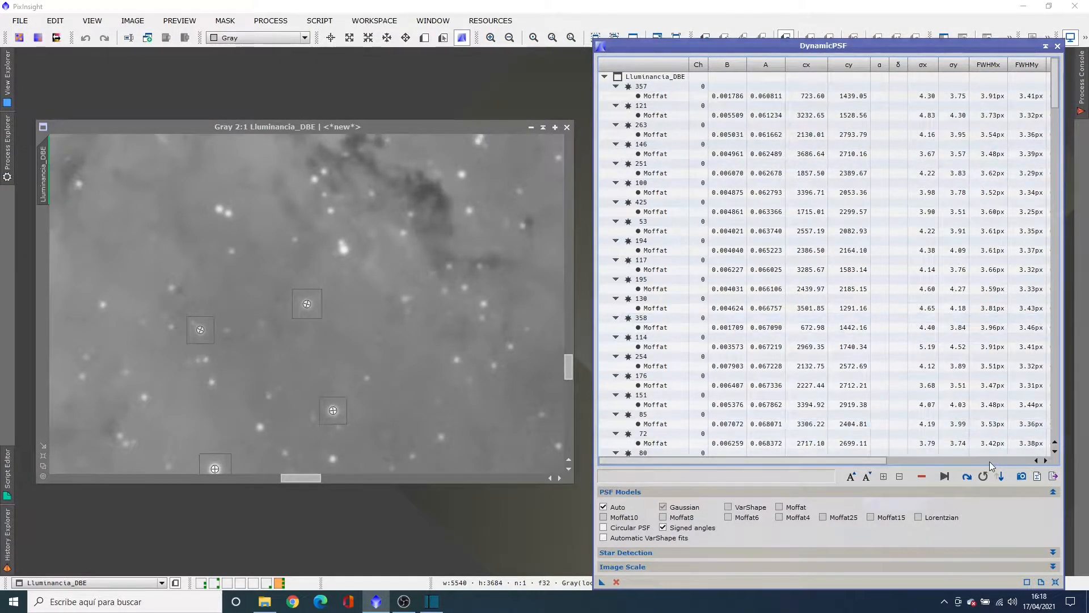
pyautogui.scroll(-3, 1056, 452)
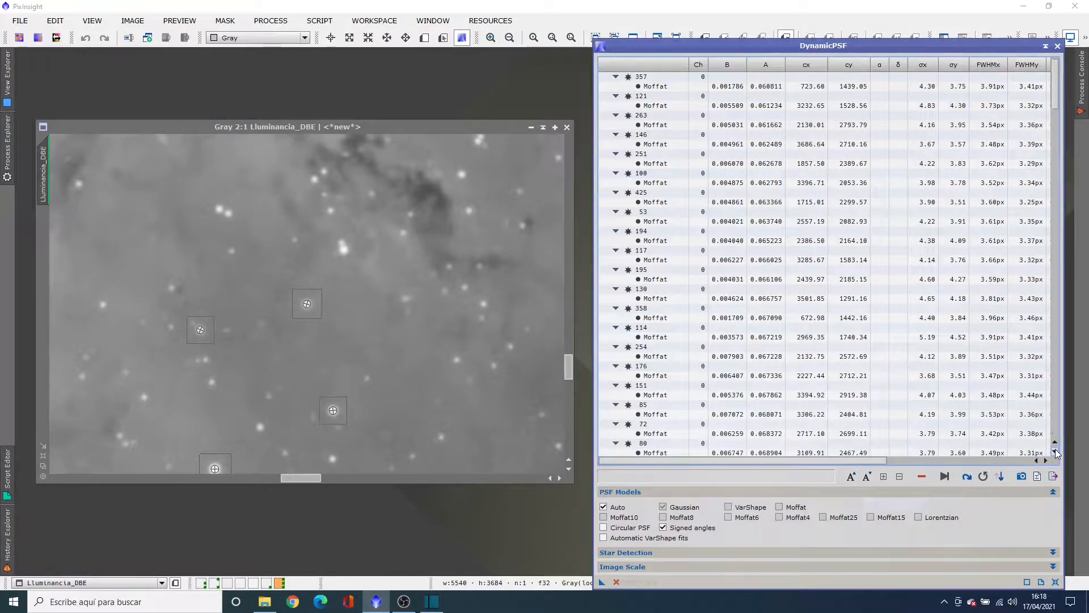
pyautogui.scroll(-5, 1057, 452)
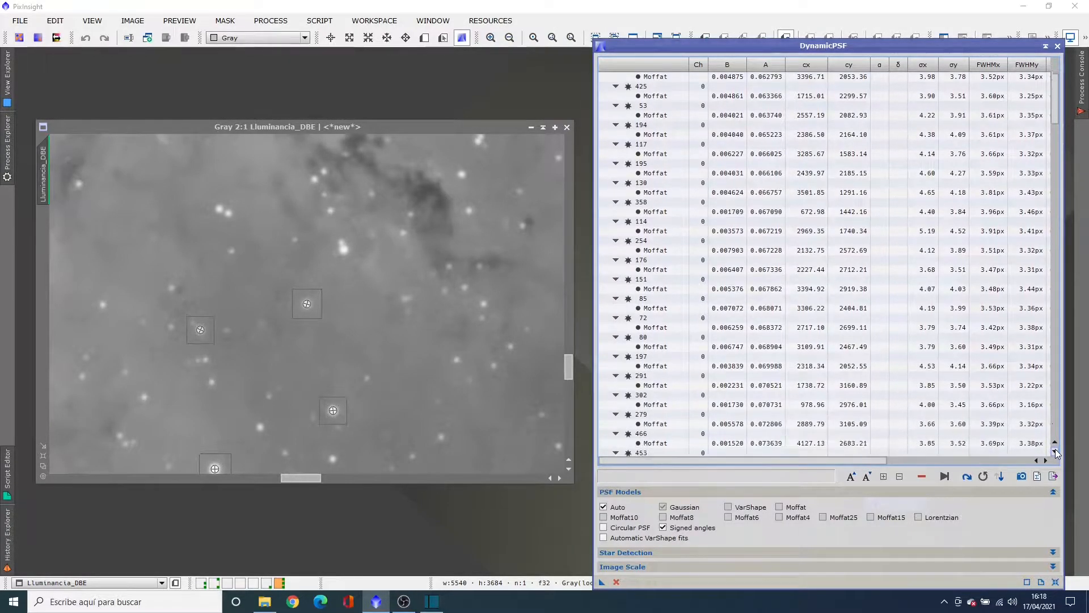
pyautogui.scroll(-5, 1056, 452)
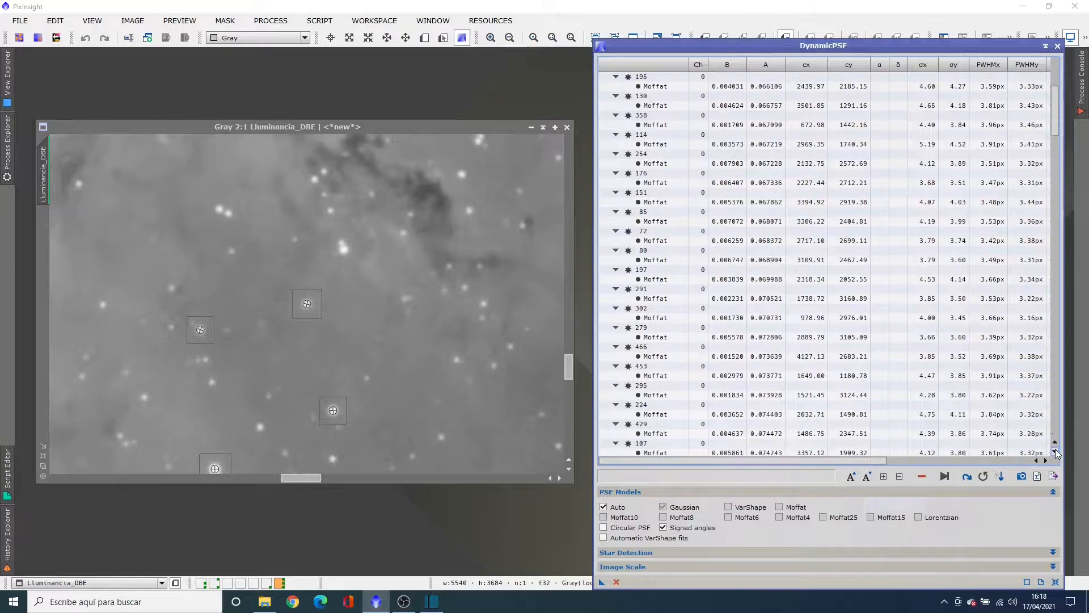
pyautogui.scroll(-5, 1056, 452)
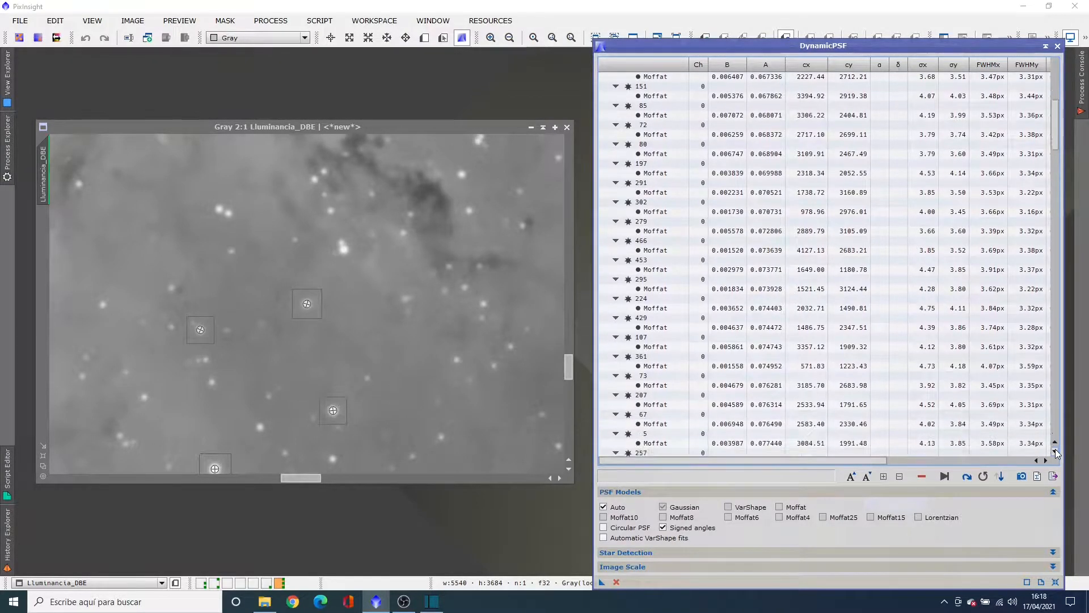
pyautogui.scroll(-5, 1056, 452)
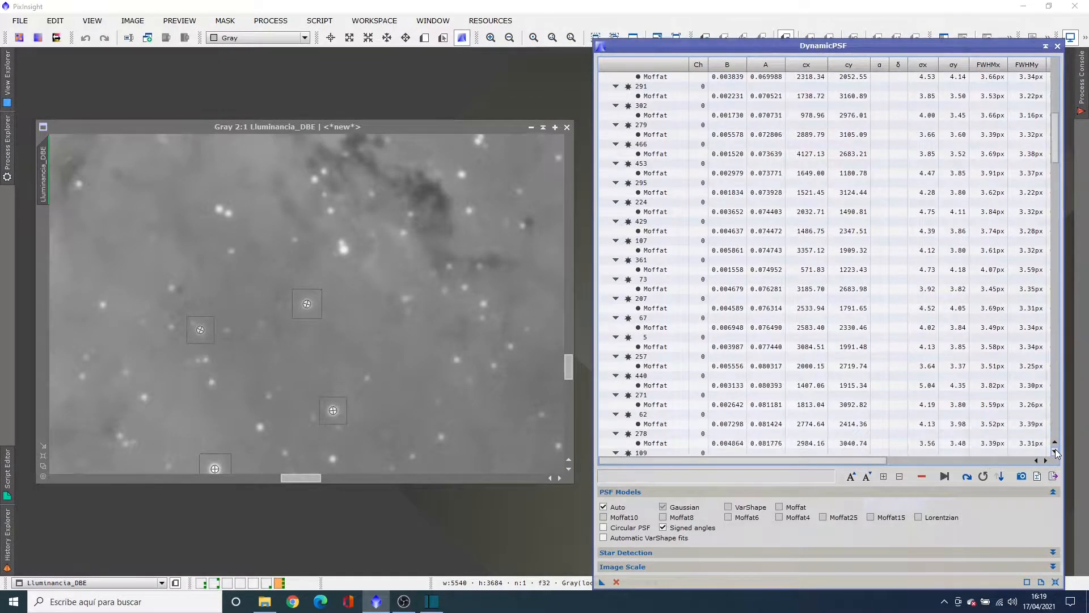
pyautogui.scroll(-3, 1056, 452)
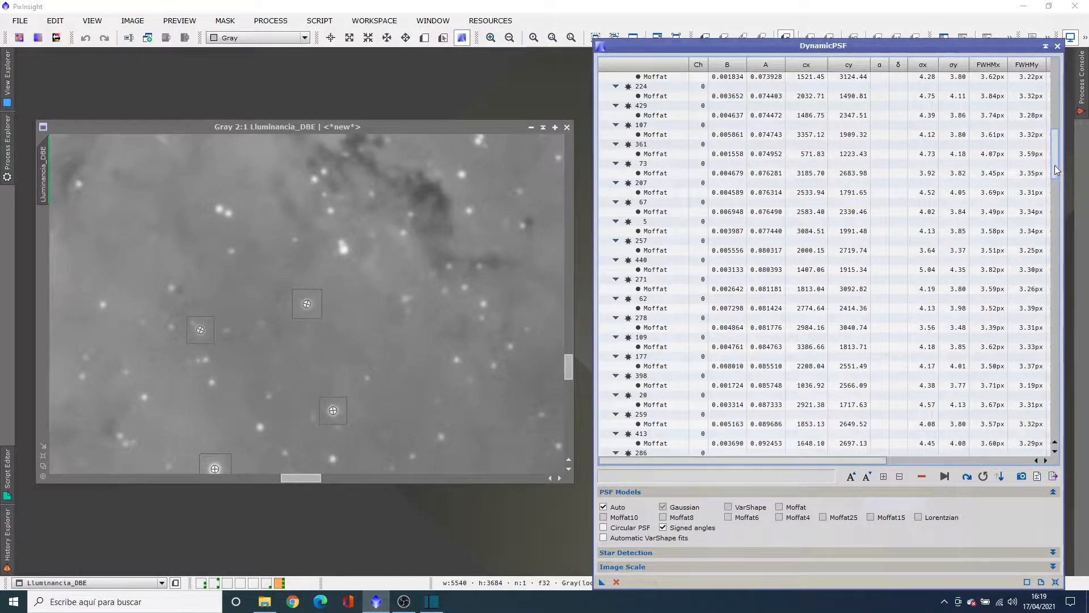
# Delete the stars fitted with a Gaussian model, numbers 65, 299 and 396, from the PSF list
pyautogui.moveTo(1054, 165); pyautogui.dragTo(1088, 386)
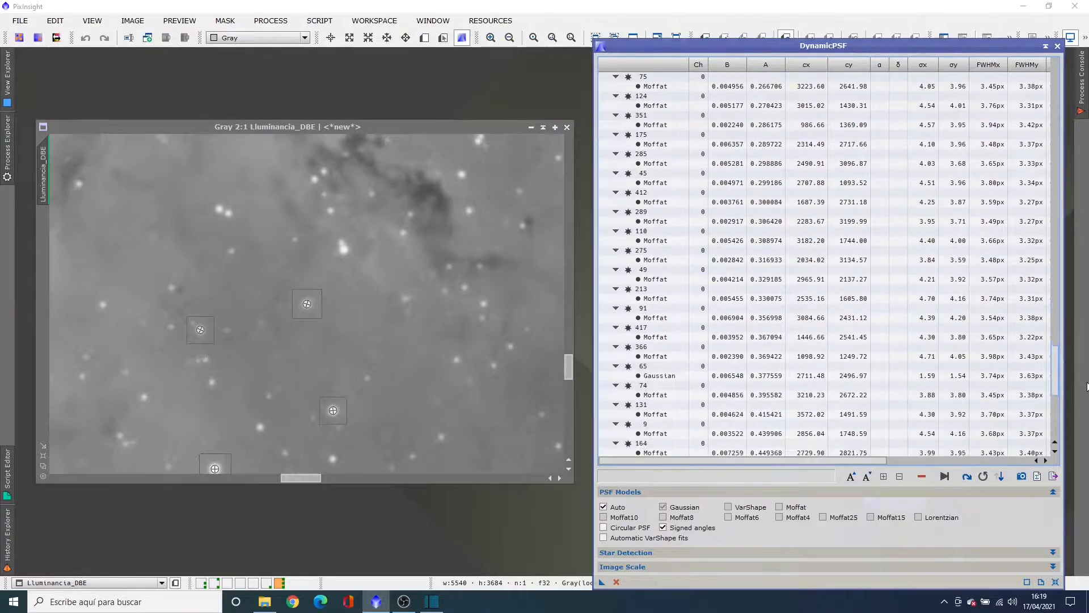
pyautogui.click(671, 376)
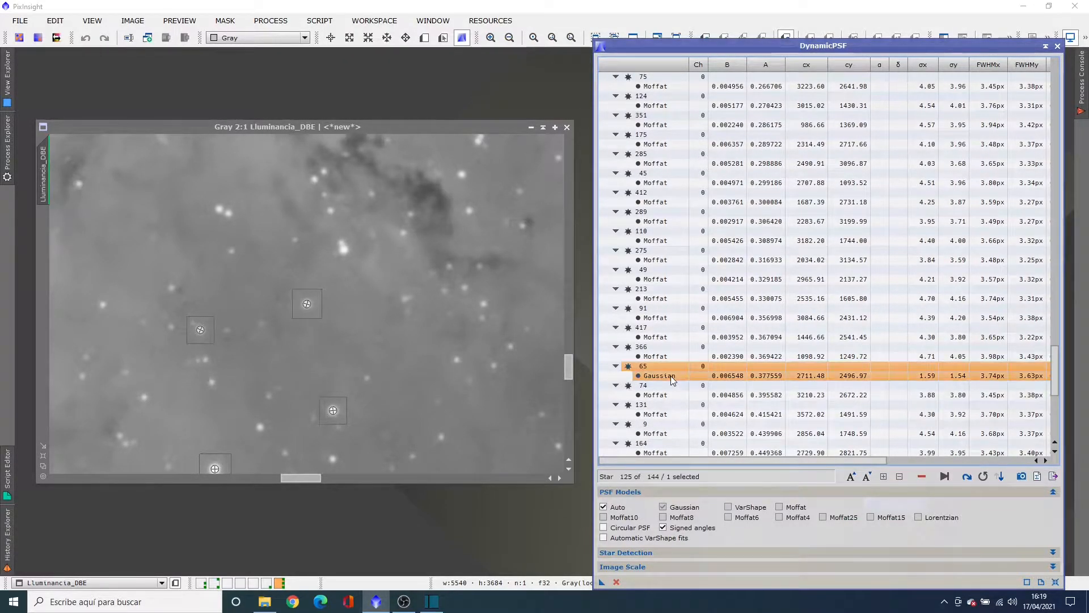
pyautogui.click(923, 476)
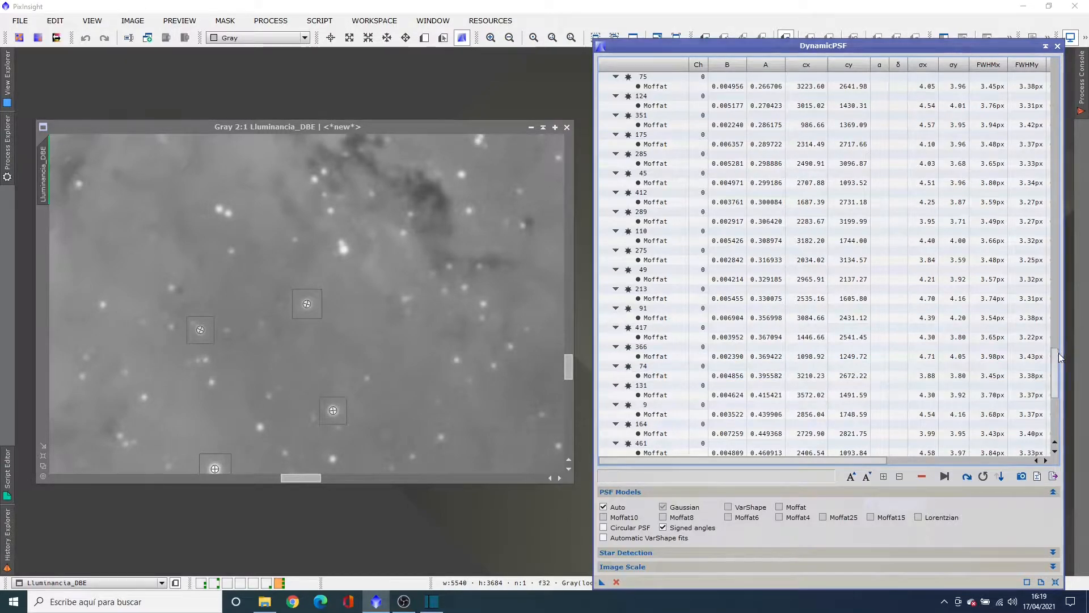
pyautogui.moveTo(1057, 355); pyautogui.dragTo(1066, 399)
pyautogui.click(678, 383)
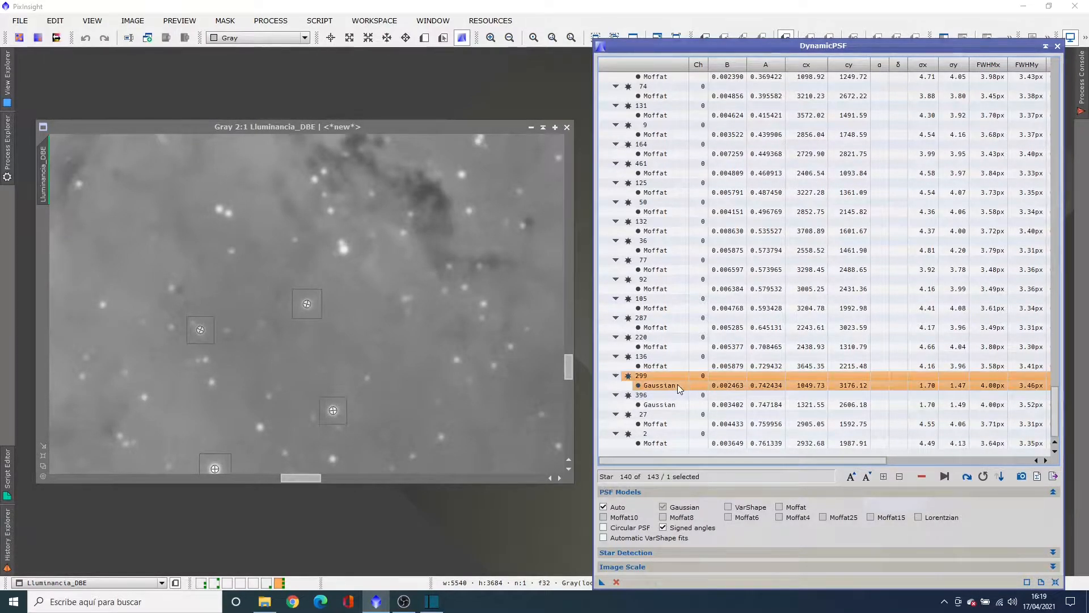
pyautogui.keyDown('ctrl'); pyautogui.click(676, 405); pyautogui.keyUp('ctrl')
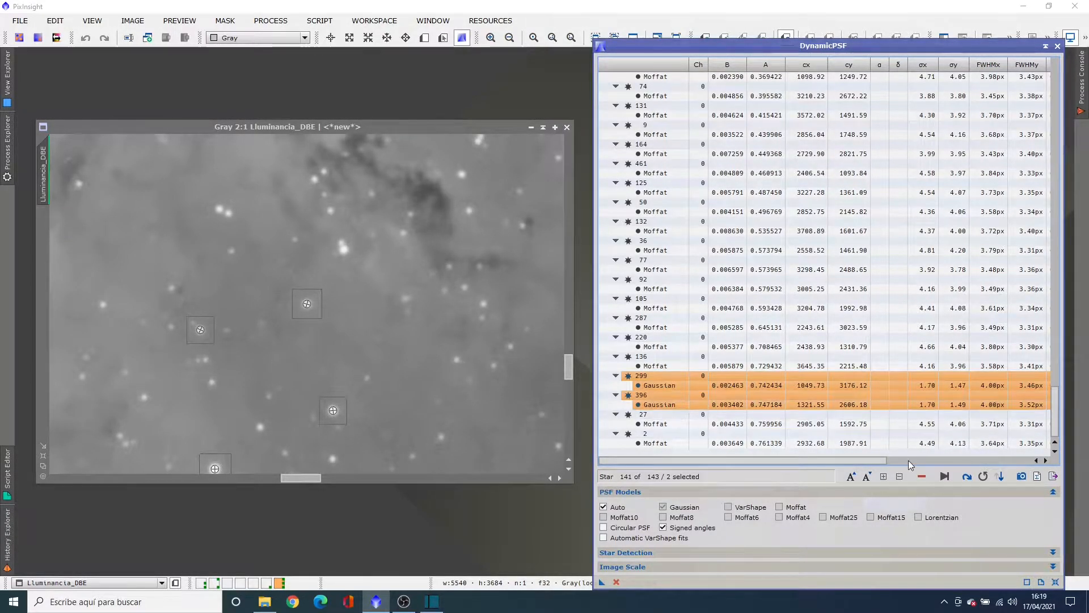
pyautogui.click(922, 476)
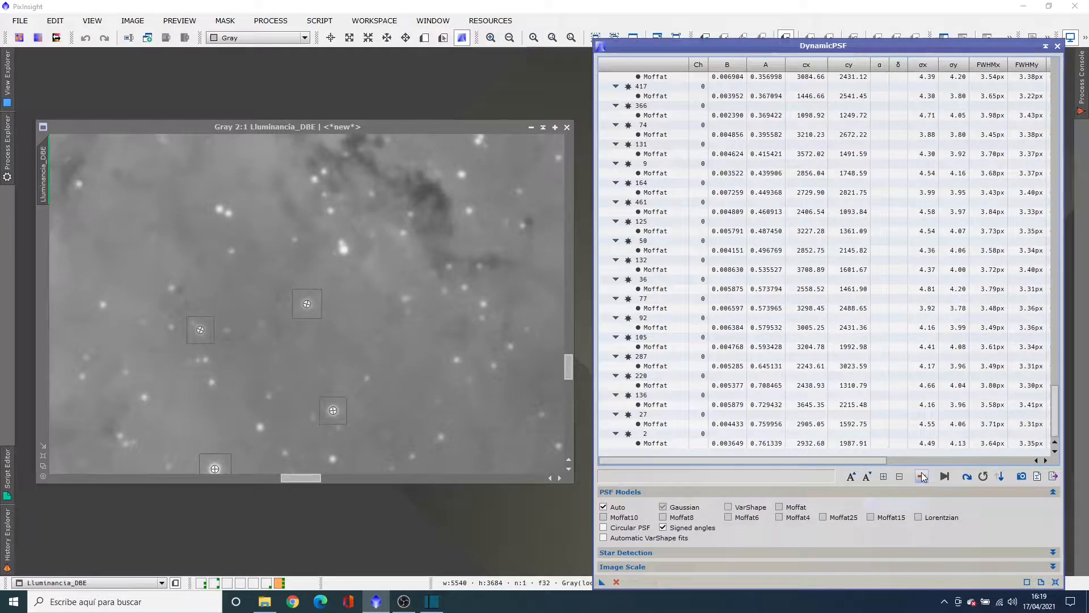
# Sort the PSF collection by aspect ratio and bring the r column into view
pyautogui.click(881, 434)
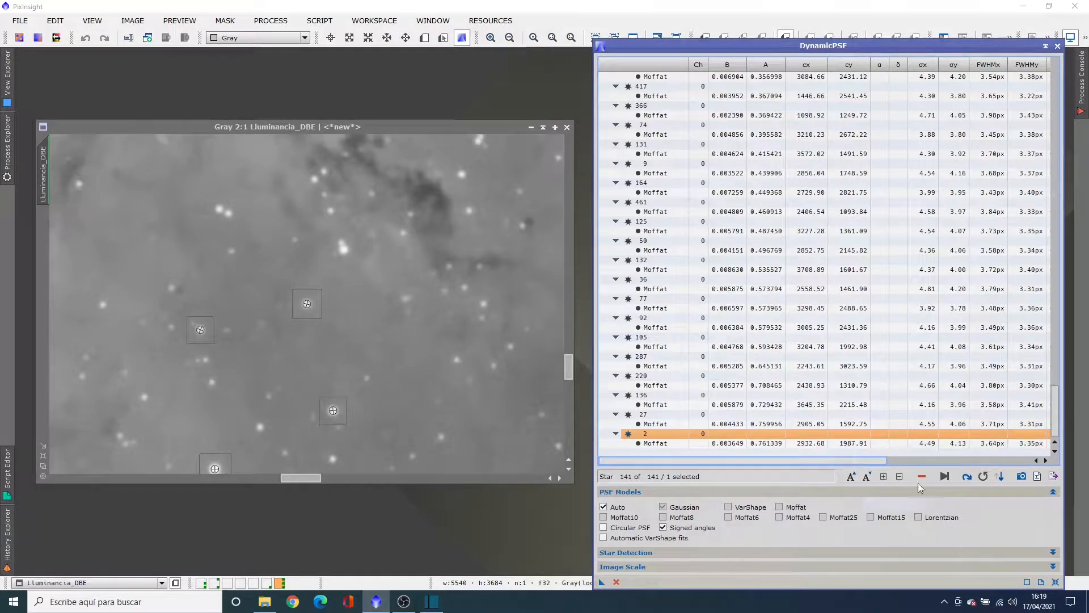
pyautogui.click(1000, 475)
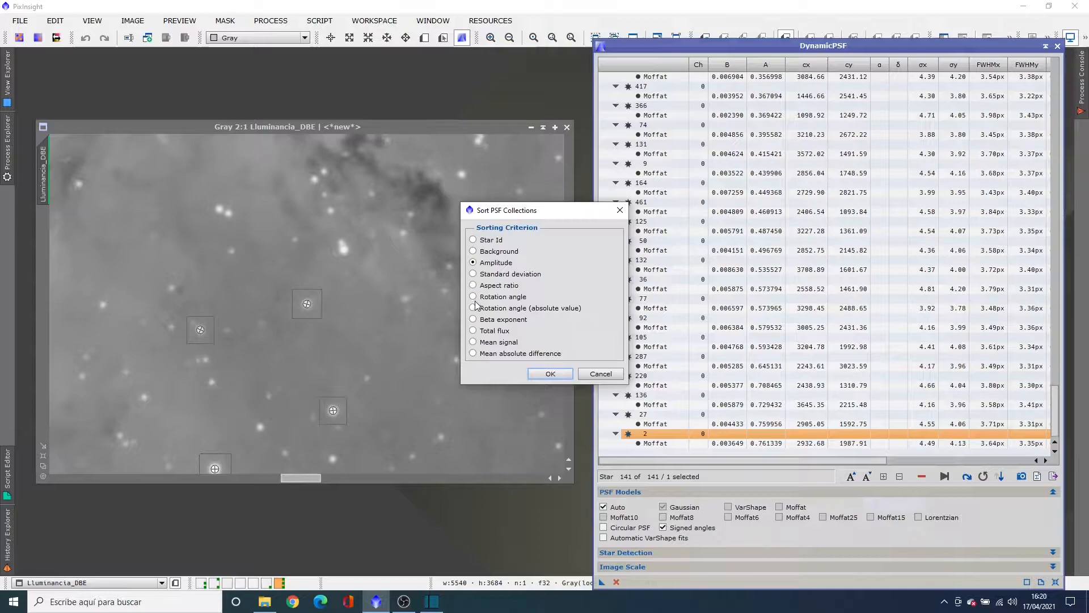
pyautogui.click(549, 373)
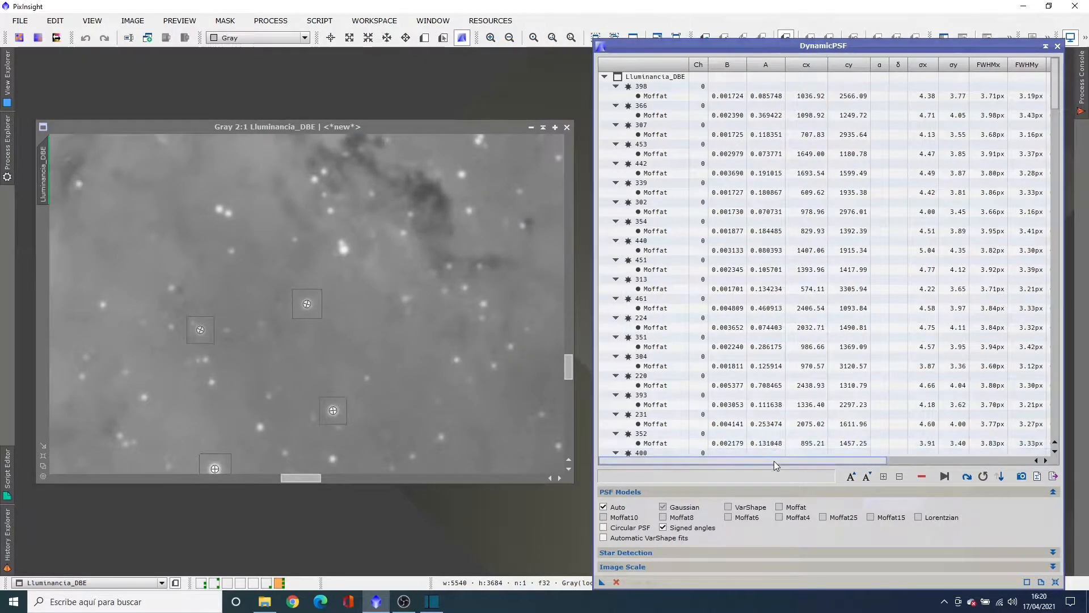
pyautogui.moveTo(774, 461); pyautogui.dragTo(934, 464)
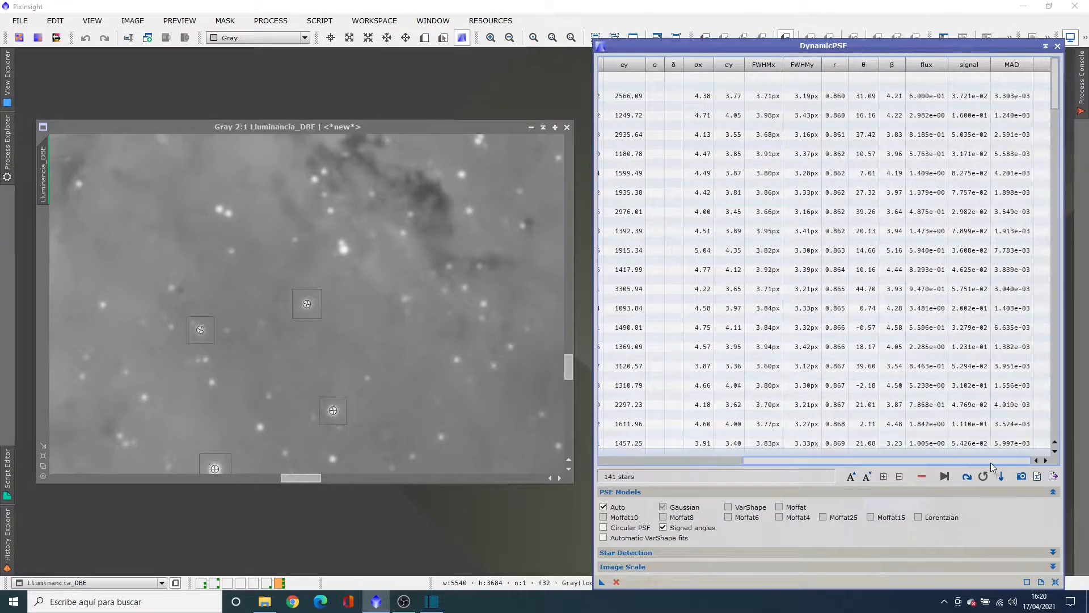
# Delete the stars with aspect ratios up to 0.900, from the first list entry through the star with cy 2339.34
pyautogui.click(829, 94)
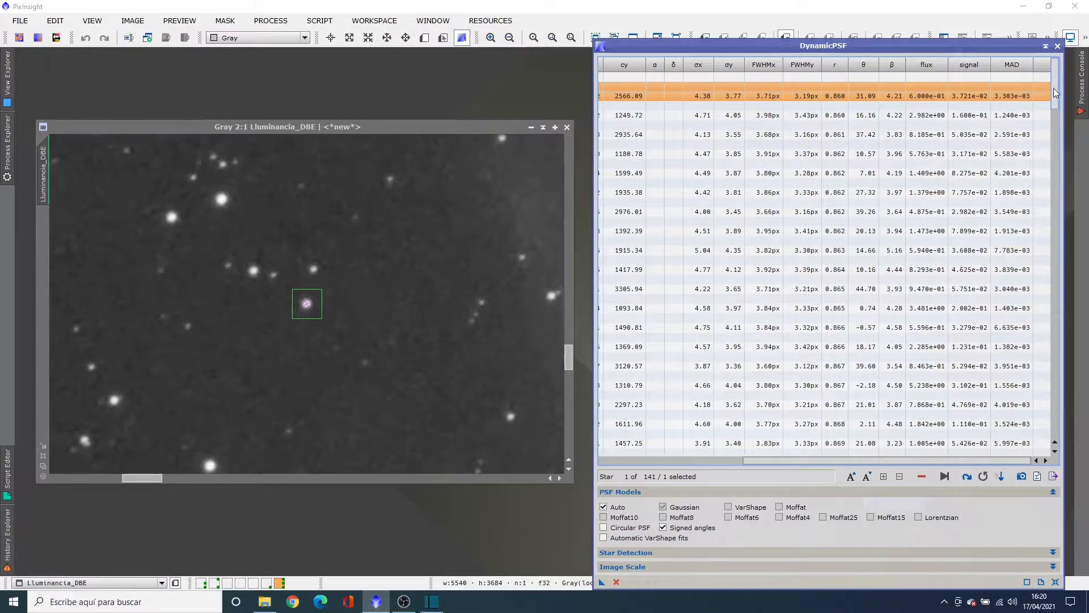
pyautogui.moveTo(1054, 93); pyautogui.dragTo(1045, 50)
pyautogui.moveTo(1053, 98); pyautogui.dragTo(1087, 444)
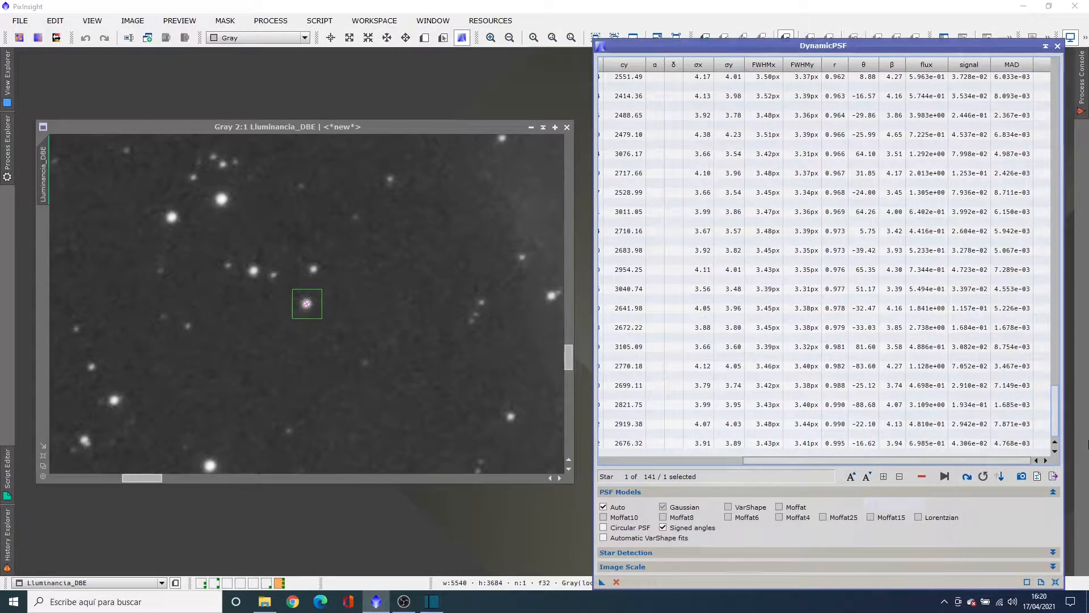
pyautogui.moveTo(1088, 432); pyautogui.dragTo(1049, 226)
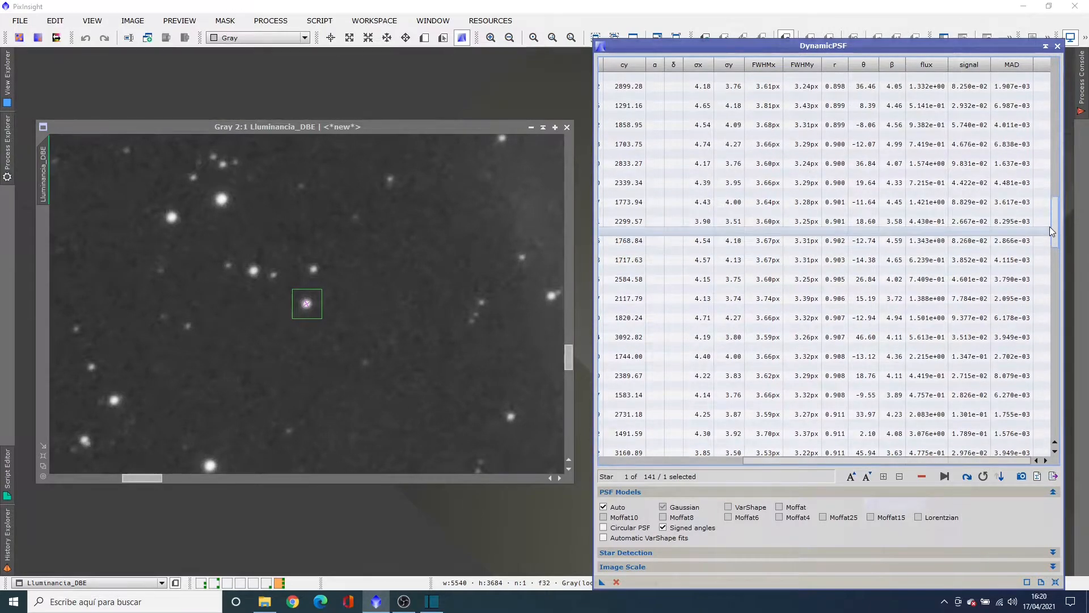
pyautogui.keyDown('shift'); pyautogui.click(832, 185); pyautogui.keyUp('shift')
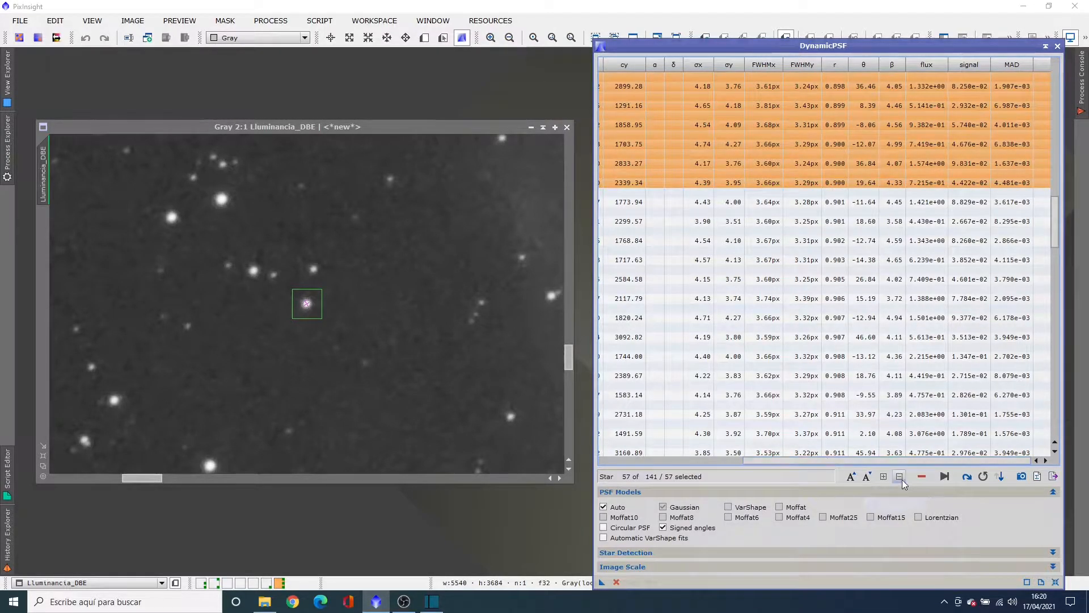
pyautogui.click(921, 477)
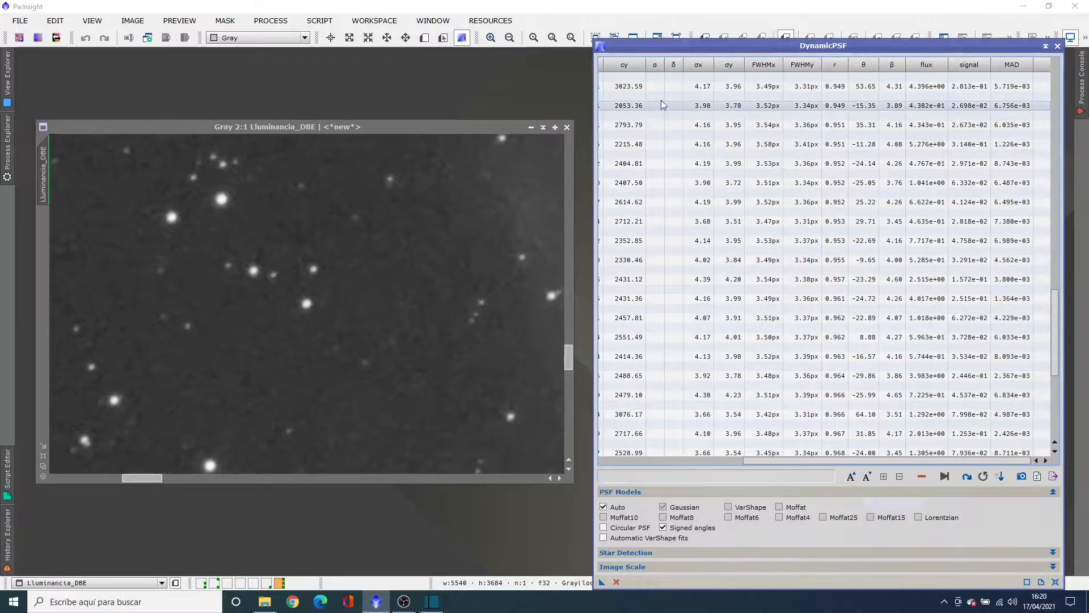
# Sort the PSF collection by mean absolute difference and check the MAD values from the first star to the end of the list
pyautogui.click(1000, 477)
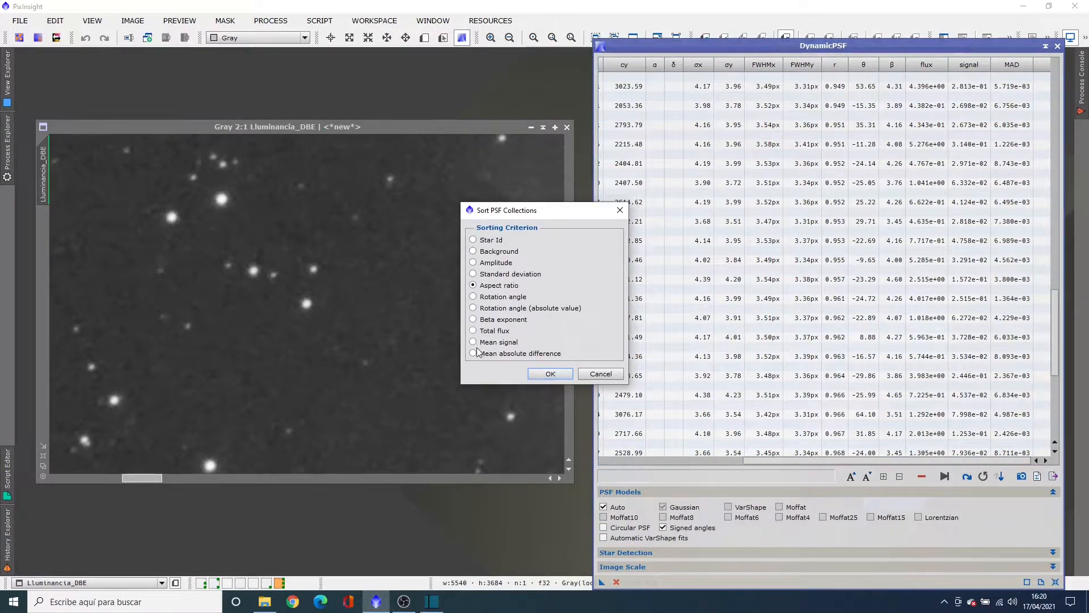
pyautogui.click(548, 373)
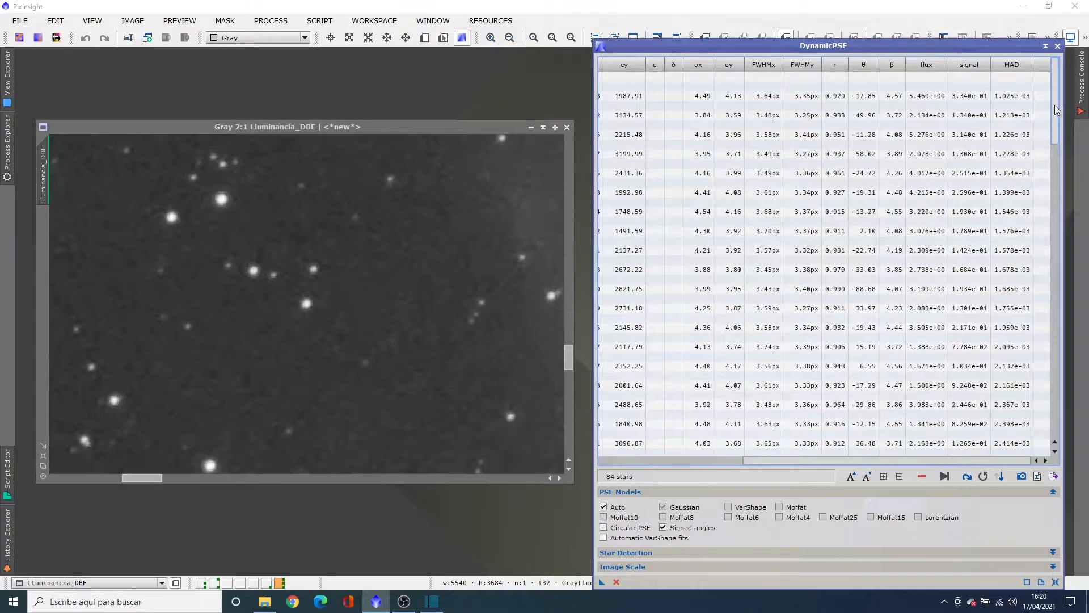
pyautogui.click(1024, 96)
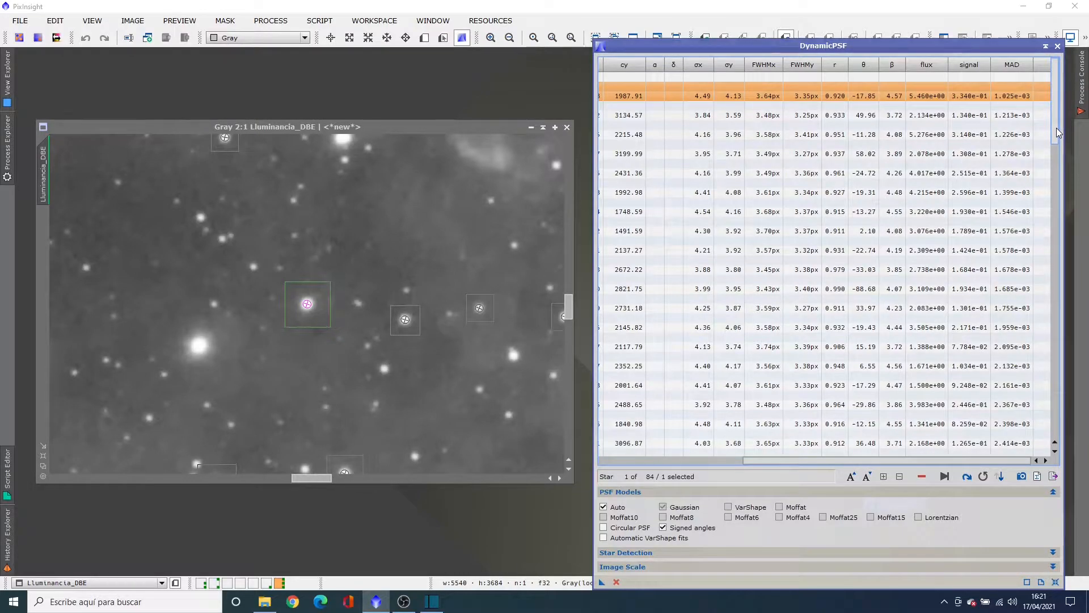
pyautogui.moveTo(1057, 124); pyautogui.dragTo(1064, 218)
pyautogui.moveTo(1070, 264); pyautogui.dragTo(1083, 429)
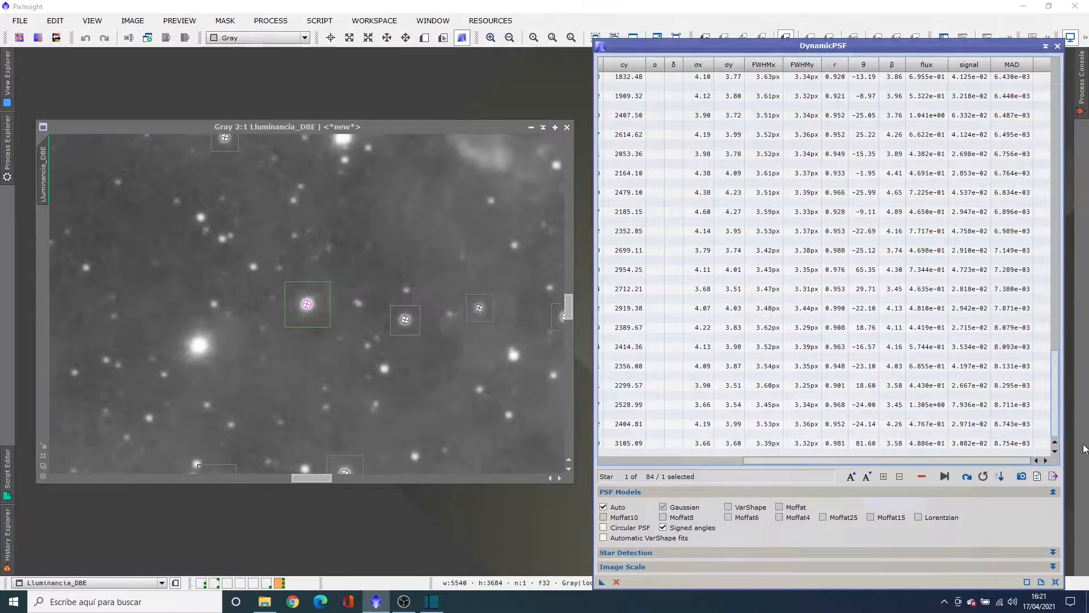
# Delete the stars with MAD values from 7.149e-03 through the end of the PSF list
pyautogui.click(1021, 255)
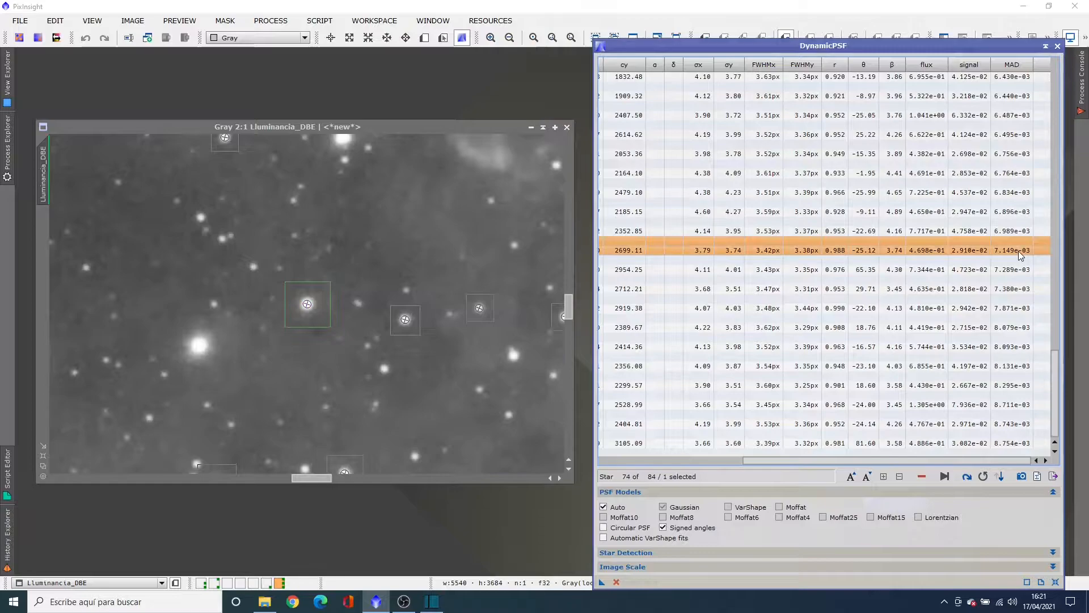
pyautogui.keyDown('shift'); pyautogui.click(1015, 443); pyautogui.keyUp('shift')
pyautogui.click(922, 478)
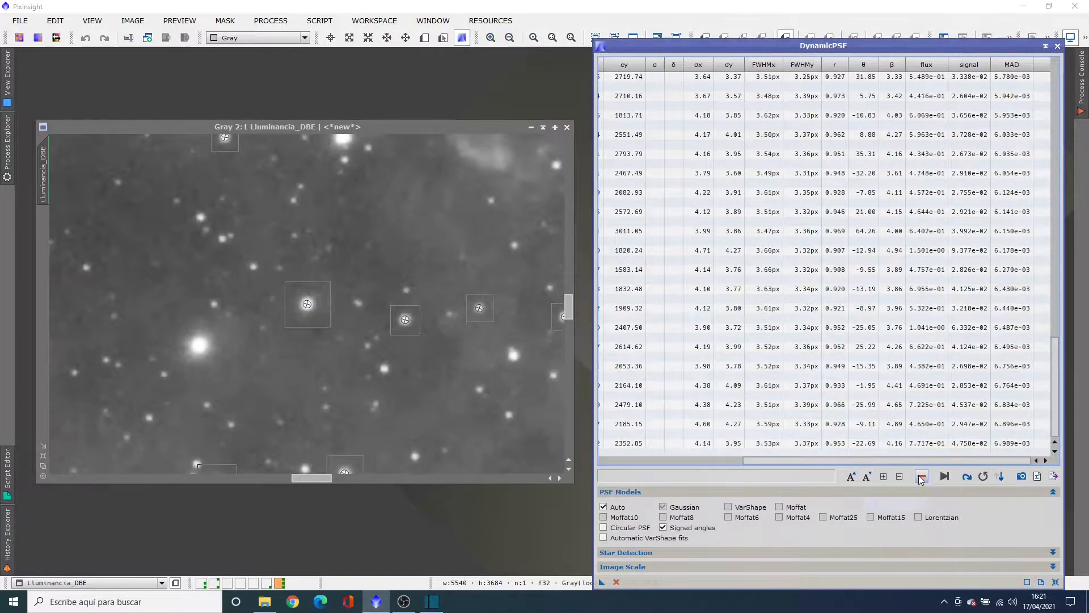
# Sort the PSF collection by amplitude and check the A values from the first star to the end of the list
pyautogui.click(1000, 477)
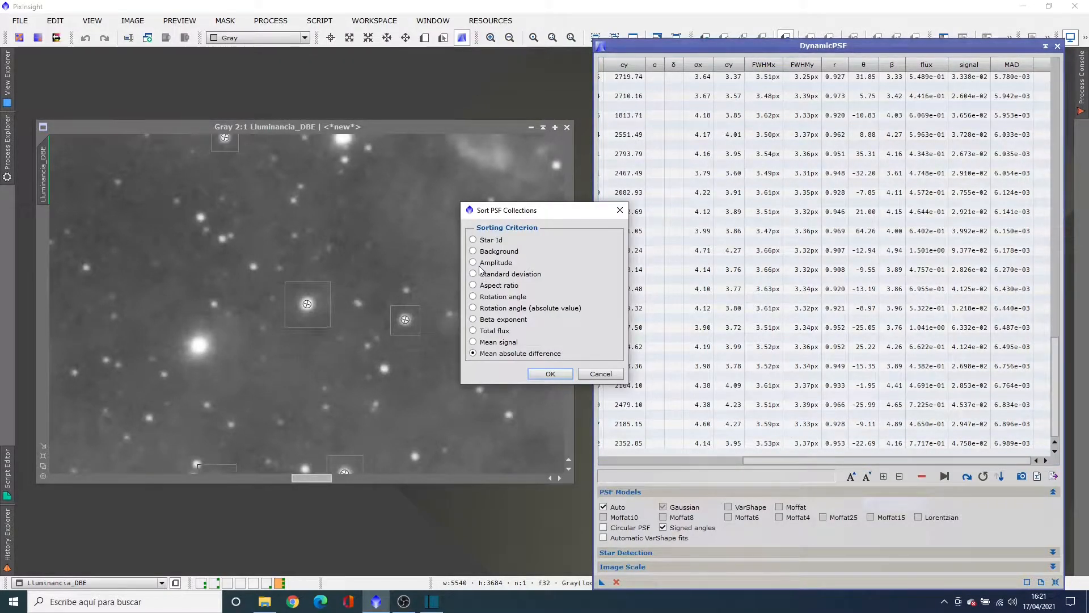
pyautogui.click(550, 373)
pyautogui.moveTo(906, 458); pyautogui.dragTo(711, 478)
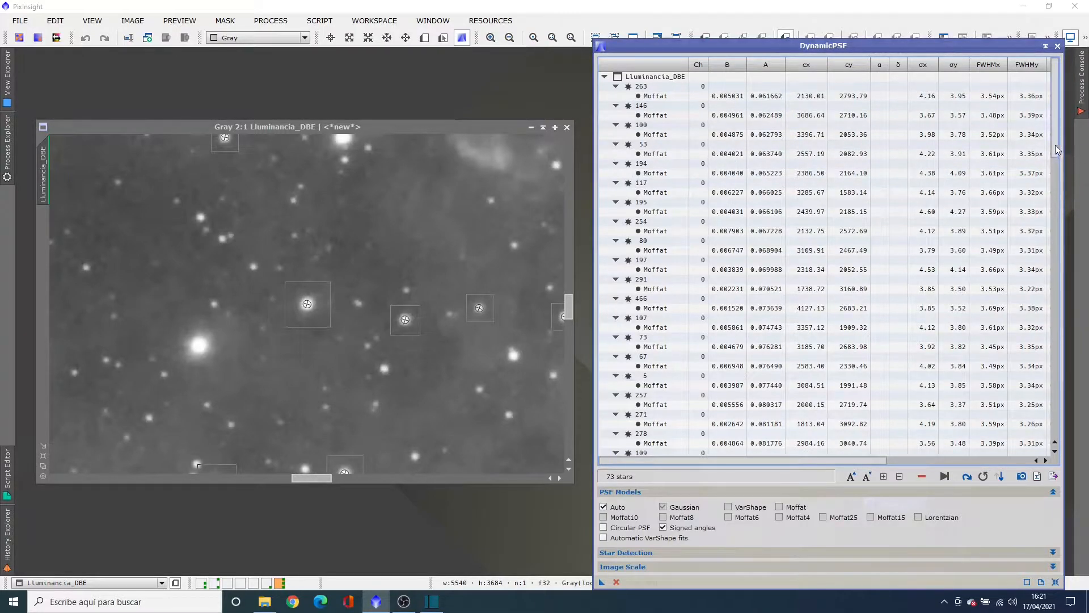
pyautogui.moveTo(1056, 149); pyautogui.dragTo(1088, 434)
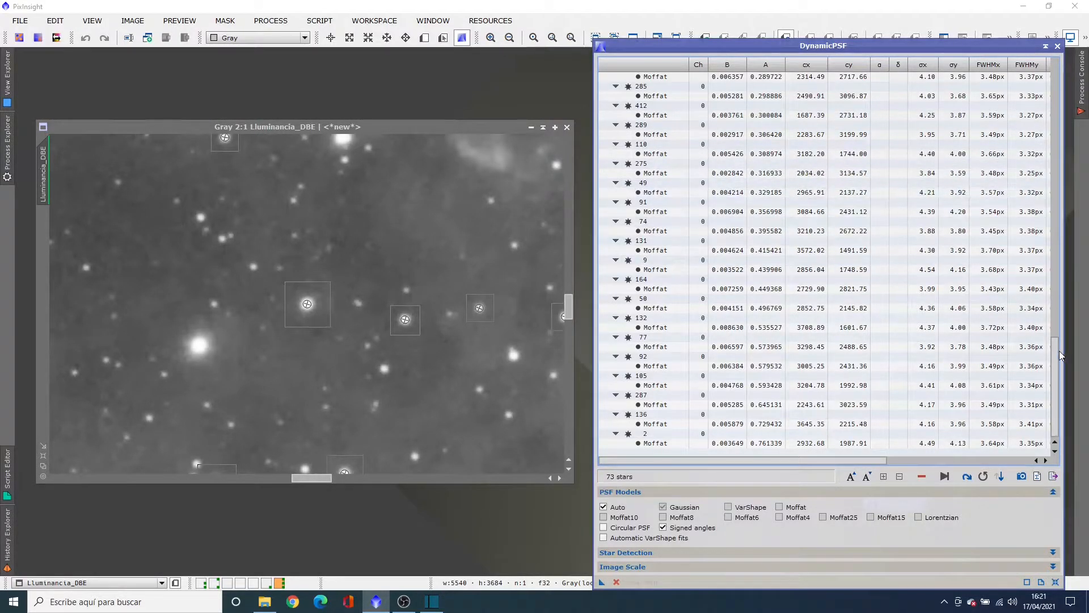
pyautogui.moveTo(1058, 361); pyautogui.dragTo(1041, 203)
# Delete the stars with amplitudes below 0.1, from star 263 at the start of the list through star 108
pyautogui.click(770, 169)
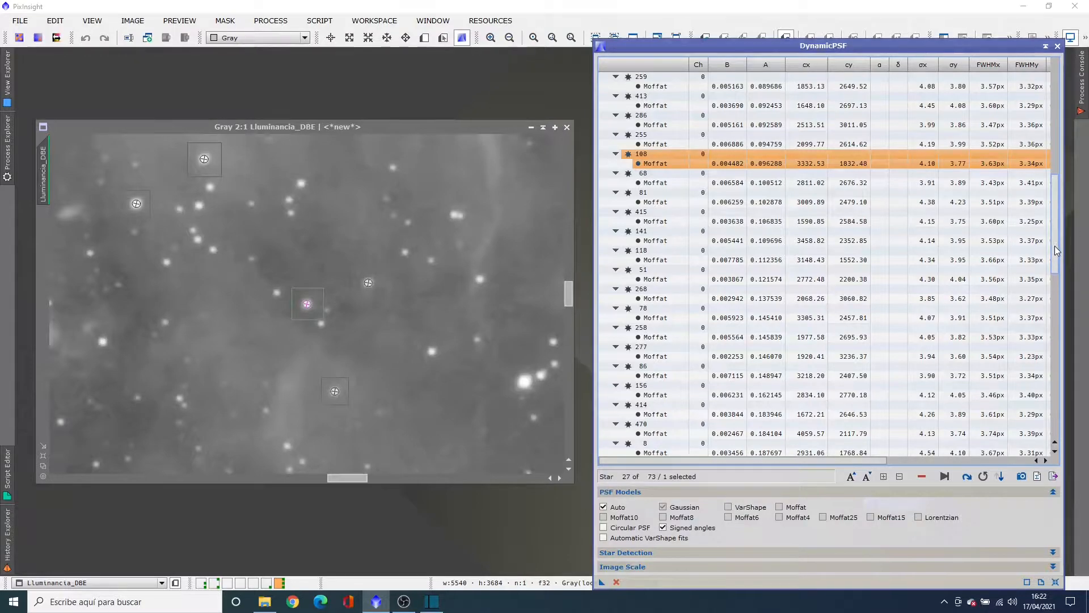
pyautogui.moveTo(1054, 235); pyautogui.dragTo(1040, 121)
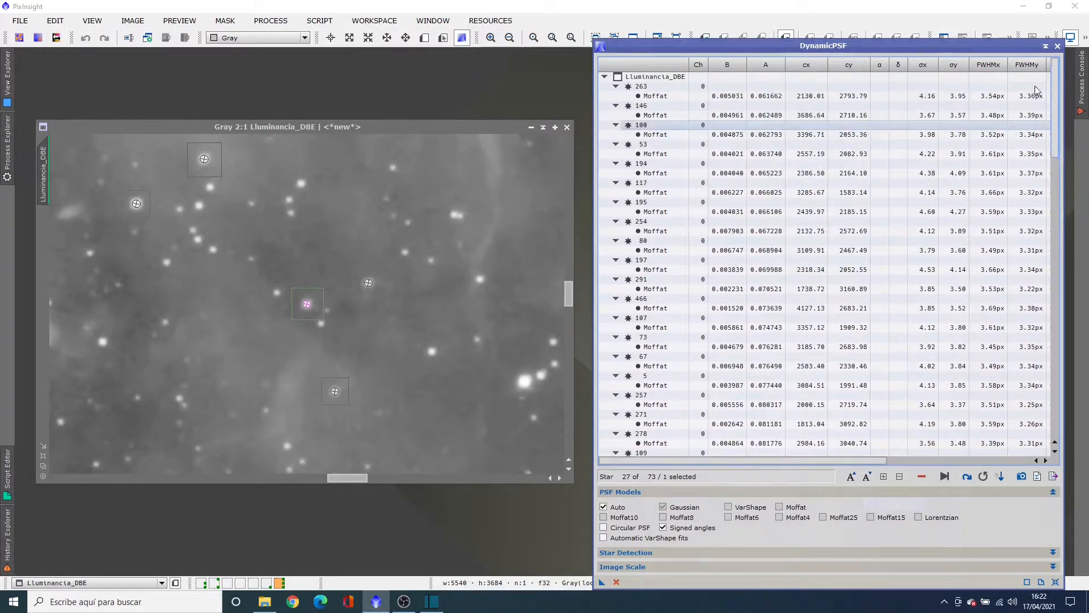
pyautogui.keyDown('shift'); pyautogui.click(760, 97); pyautogui.keyUp('shift')
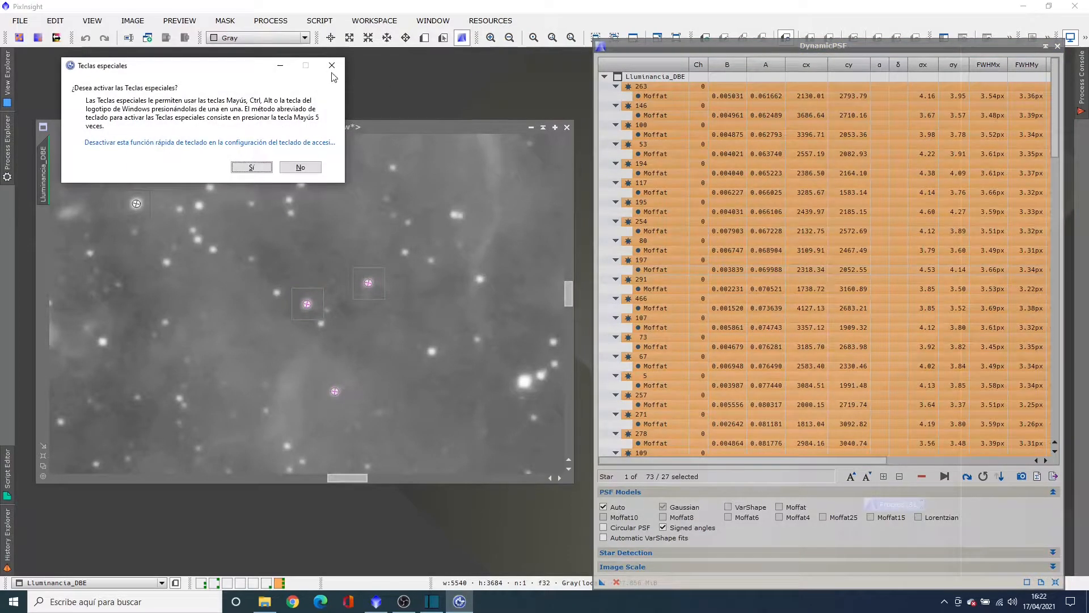
pyautogui.click(332, 67)
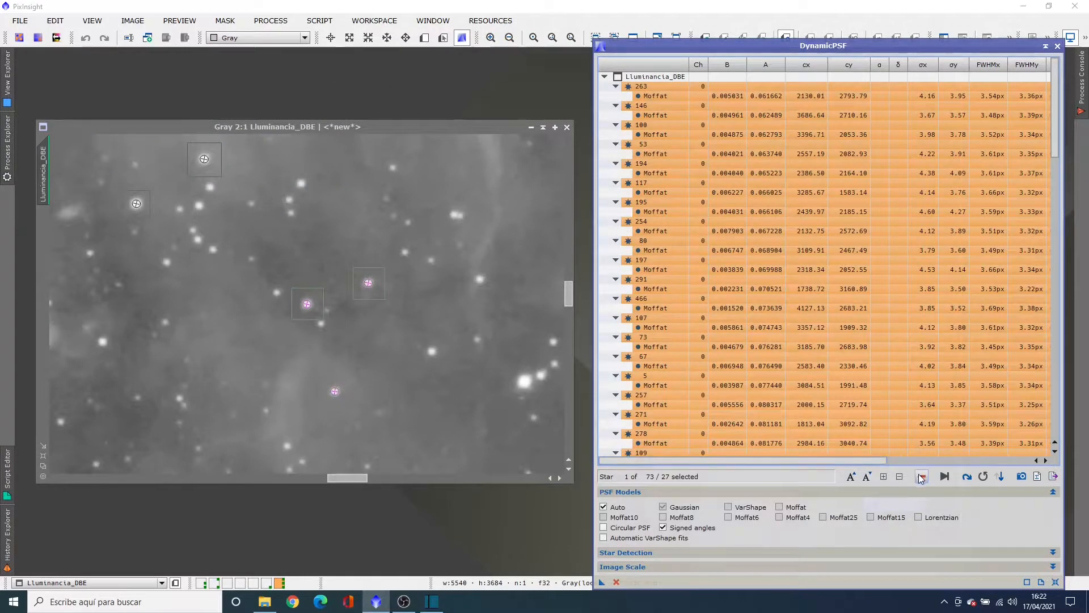
pyautogui.click(922, 478)
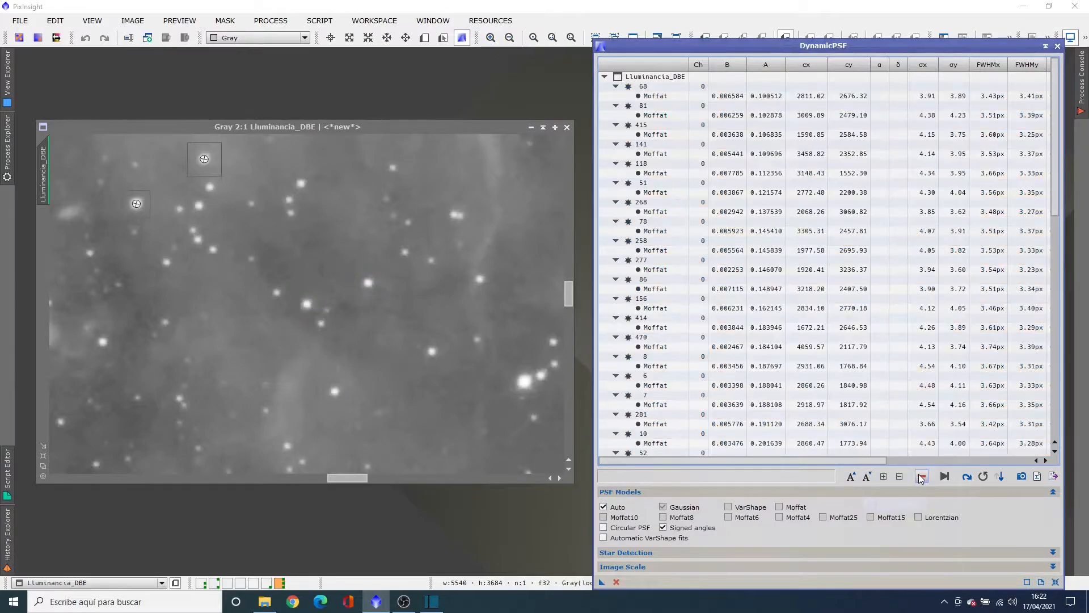
# Delete the stars with amplitudes above 0.5, from star 132 through star 2 at the end of the list
pyautogui.click(759, 272)
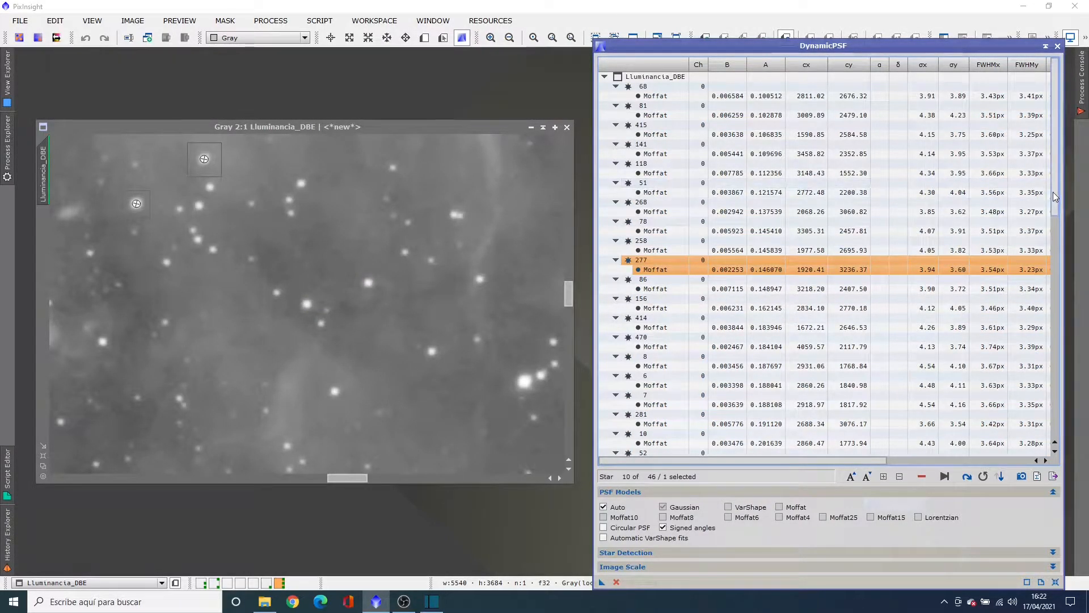
pyautogui.click(770, 98)
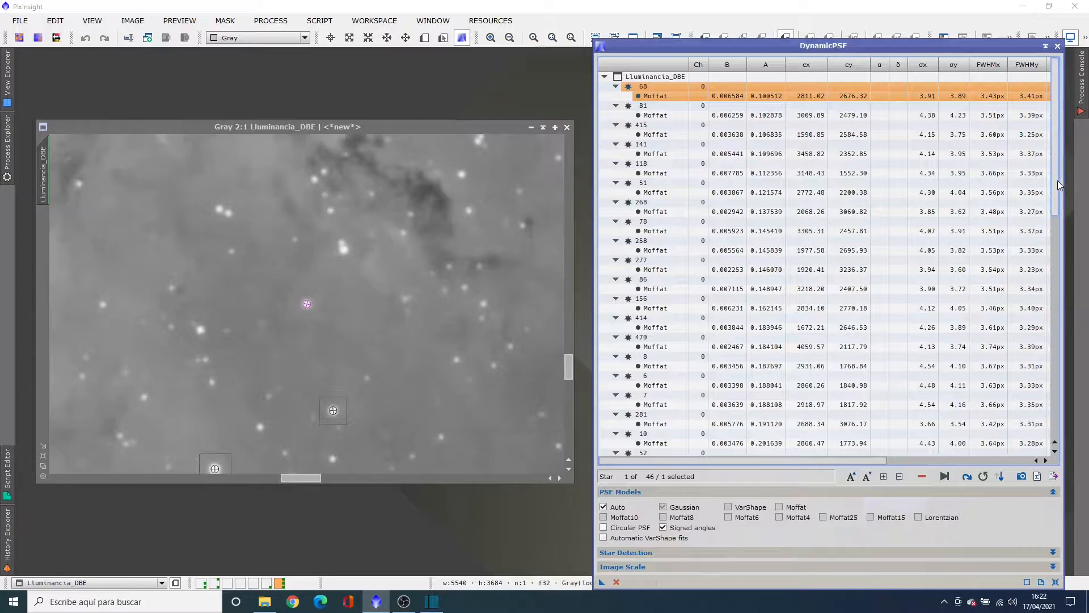
pyautogui.moveTo(1056, 180); pyautogui.dragTo(1077, 492)
pyautogui.click(768, 445)
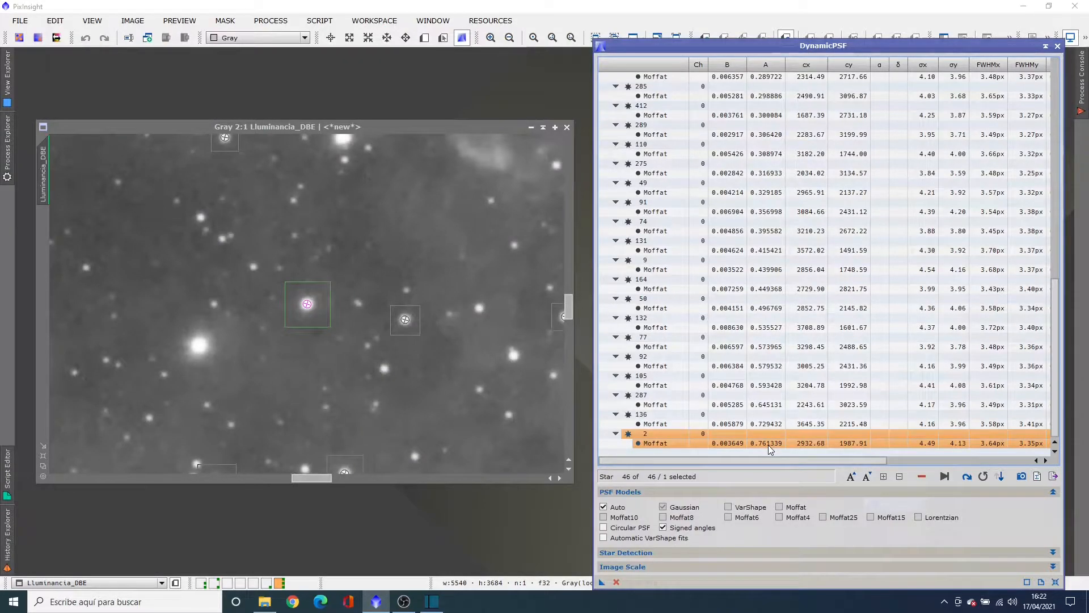
pyautogui.click(760, 327)
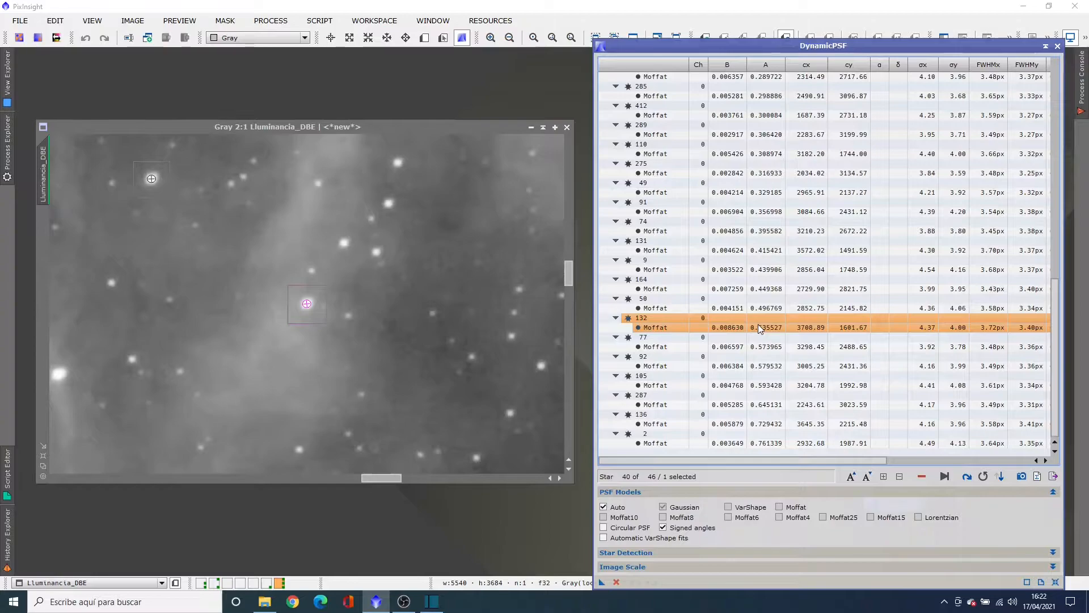
pyautogui.keyDown('shift'); pyautogui.click(767, 442); pyautogui.keyUp('shift')
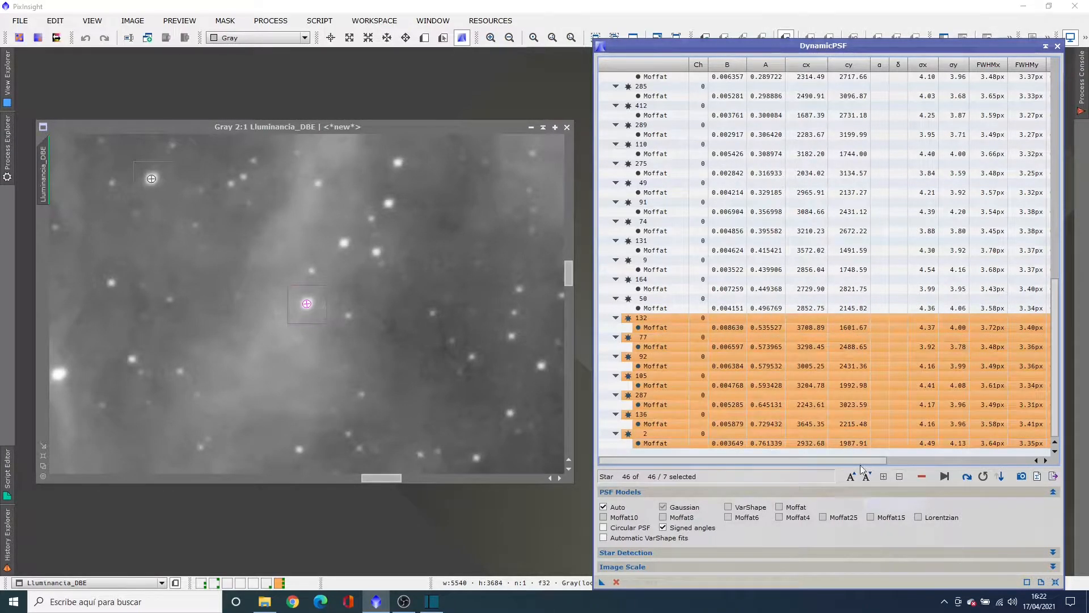
pyautogui.click(922, 477)
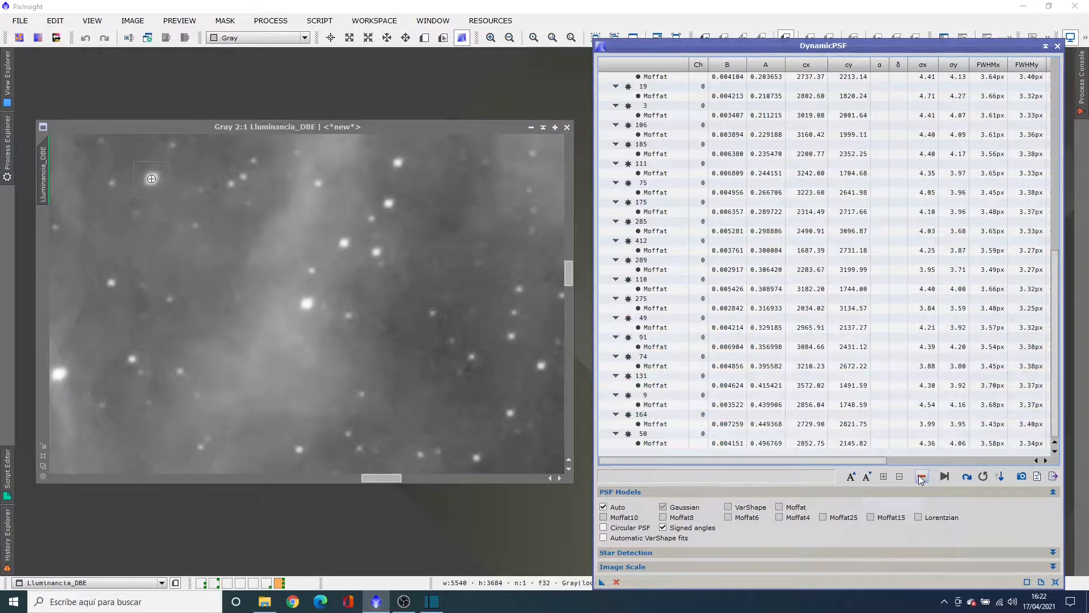
# Select all remaining stars in the PSF list, export a synthetic PSF image from them, and close DynamicPSF
pyautogui.click(904, 443)
pyautogui.moveTo(1054, 356); pyautogui.dragTo(1043, 139)
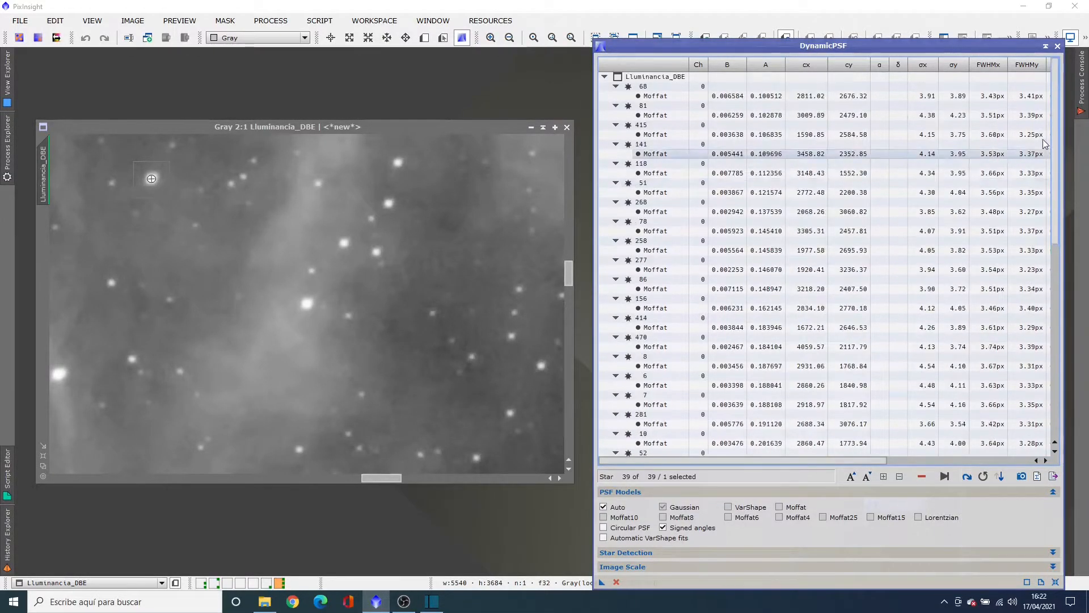
pyautogui.keyDown('shift'); pyautogui.click(892, 95); pyautogui.keyUp('shift')
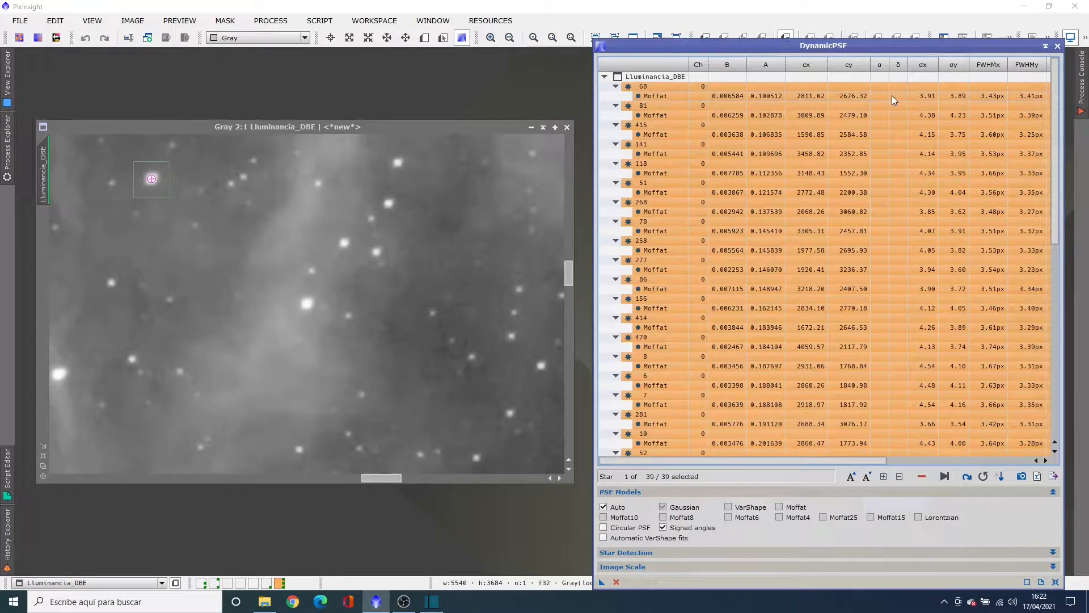
pyautogui.click(1022, 477)
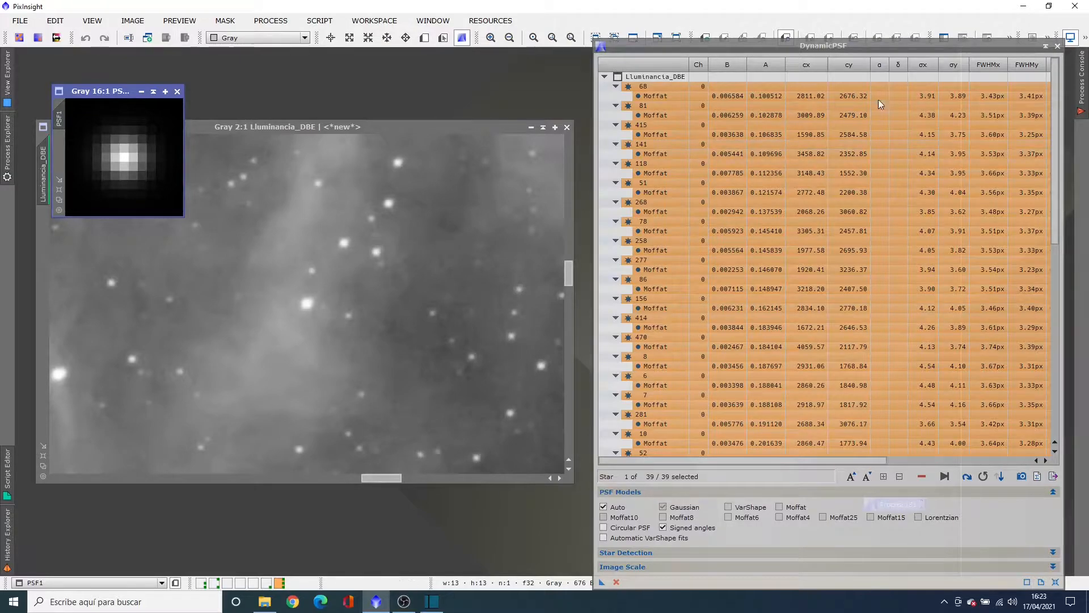
pyautogui.click(1058, 46)
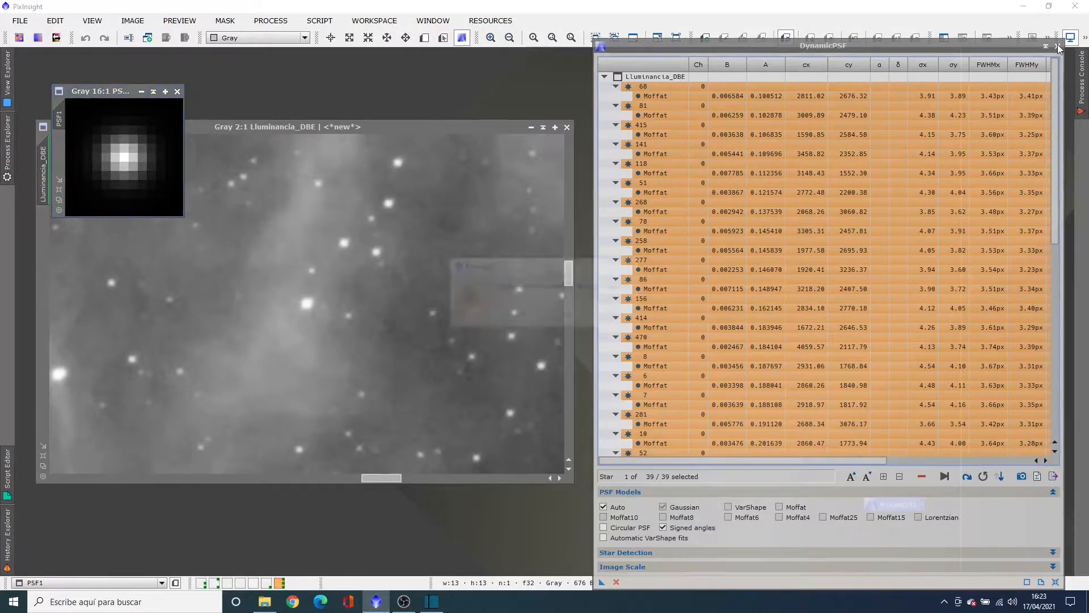
pyautogui.click(520, 316)
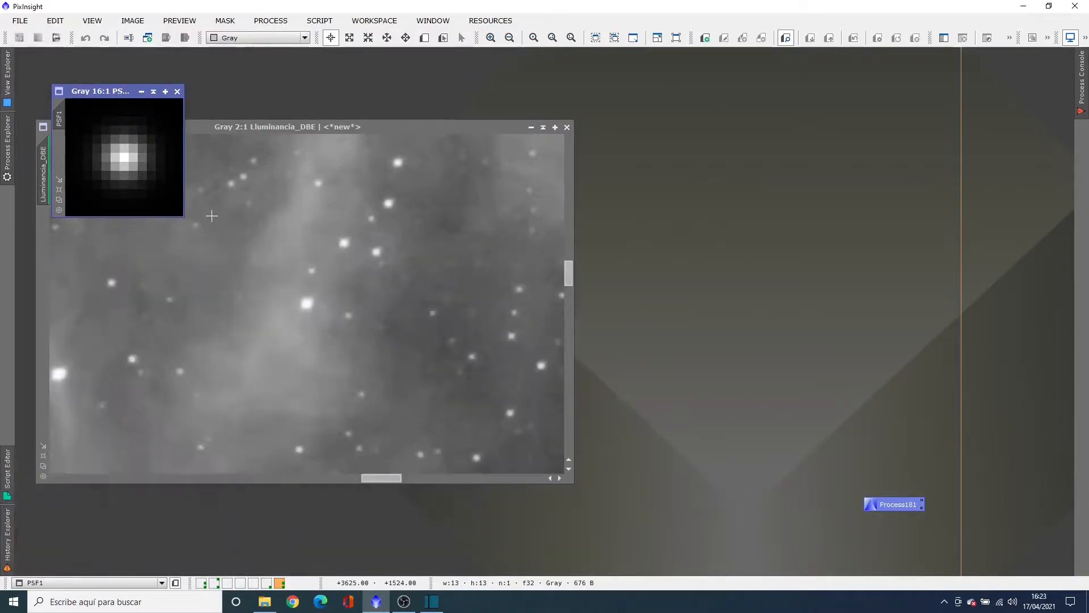
# Fit the whole Lluminancia_DBE image in its window, and minimize PSF1 and park its icon on the empty workspace beside the image
pyautogui.click(43, 466)
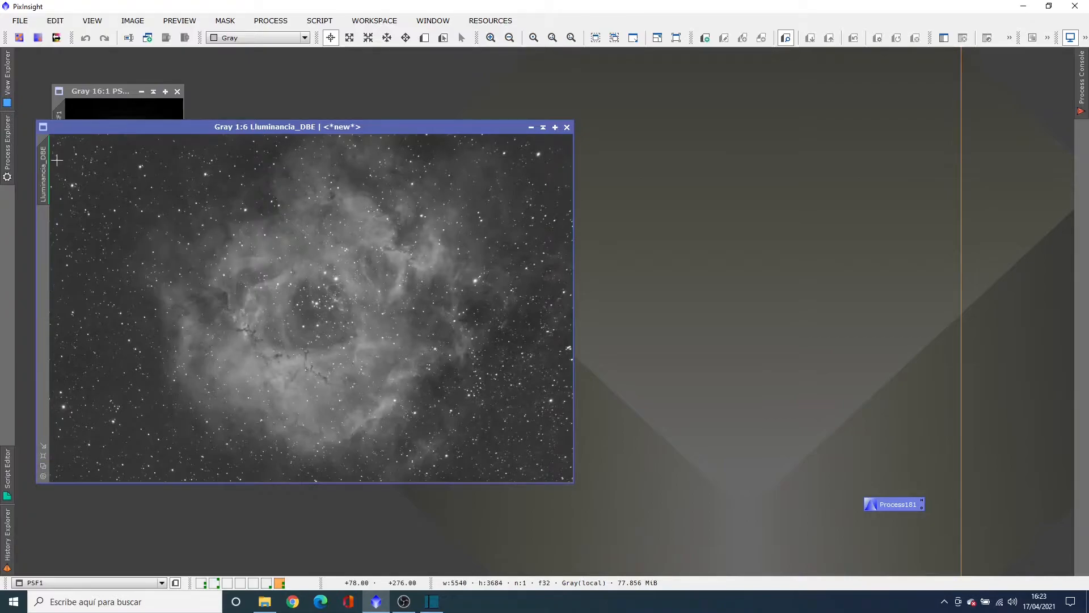
pyautogui.click(142, 91)
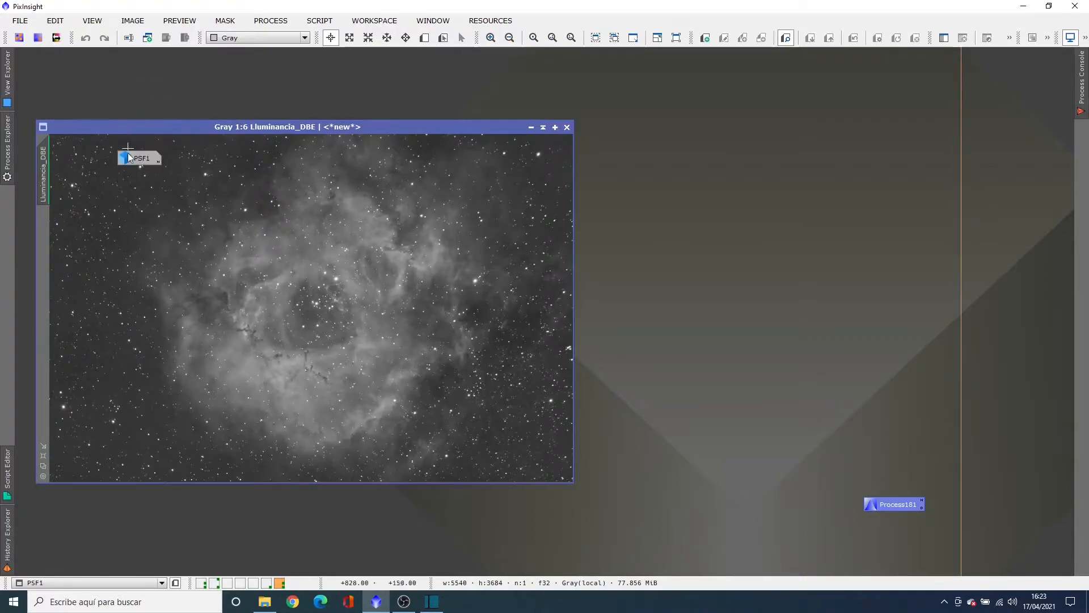
pyautogui.moveTo(135, 159); pyautogui.dragTo(666, 84)
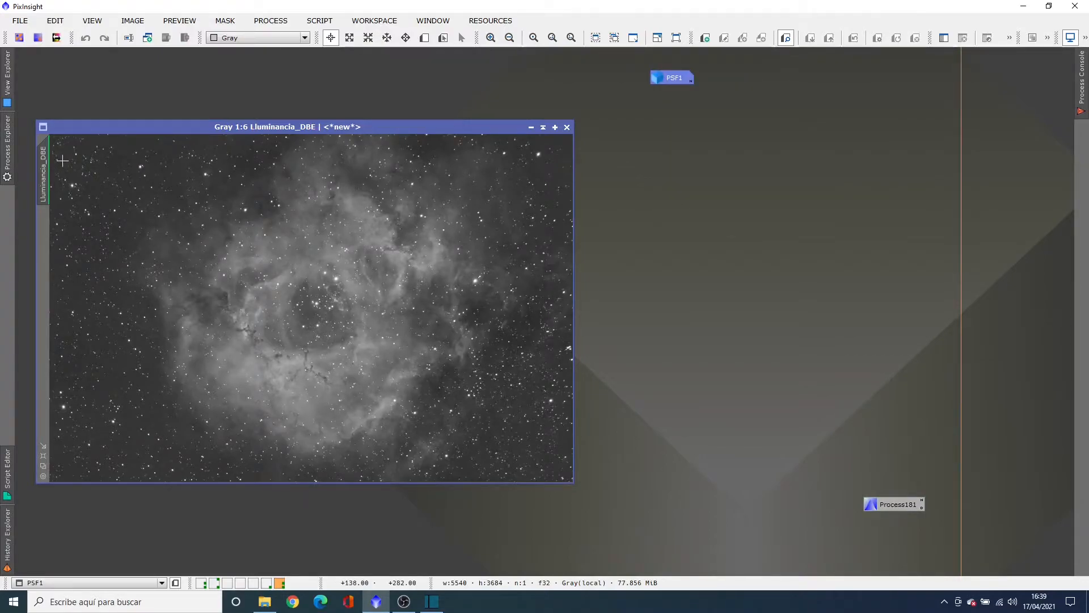
# Duplicate the Lluminancia_DBE image and set the copy's identifier to Dec1
pyautogui.moveTo(48, 166); pyautogui.dragTo(28, 204)
pyautogui.rightClick(25, 217)
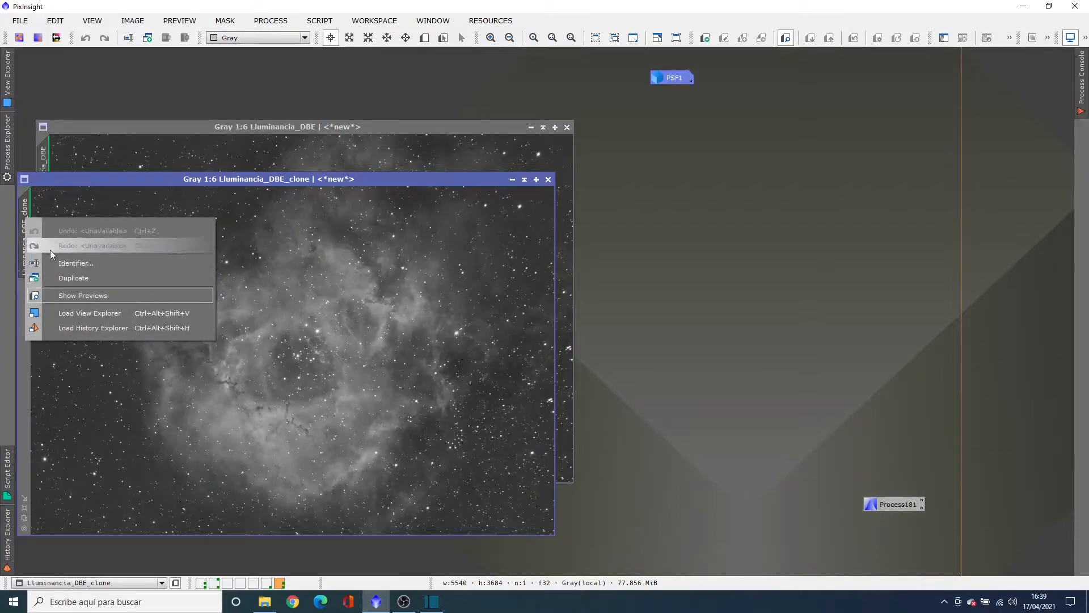
pyautogui.click(59, 264)
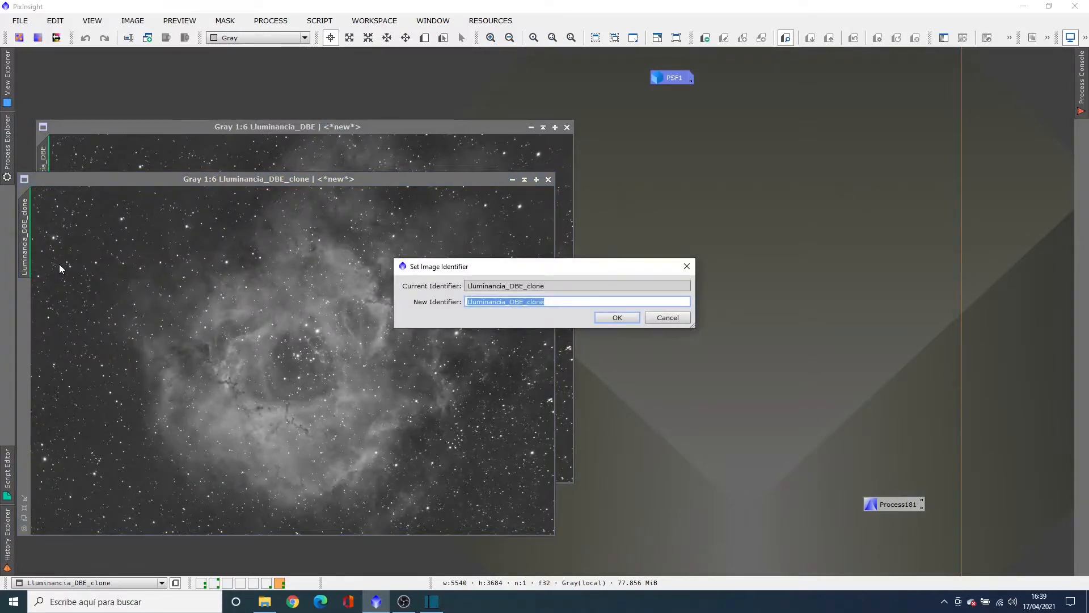
pyautogui.write('Dec1')
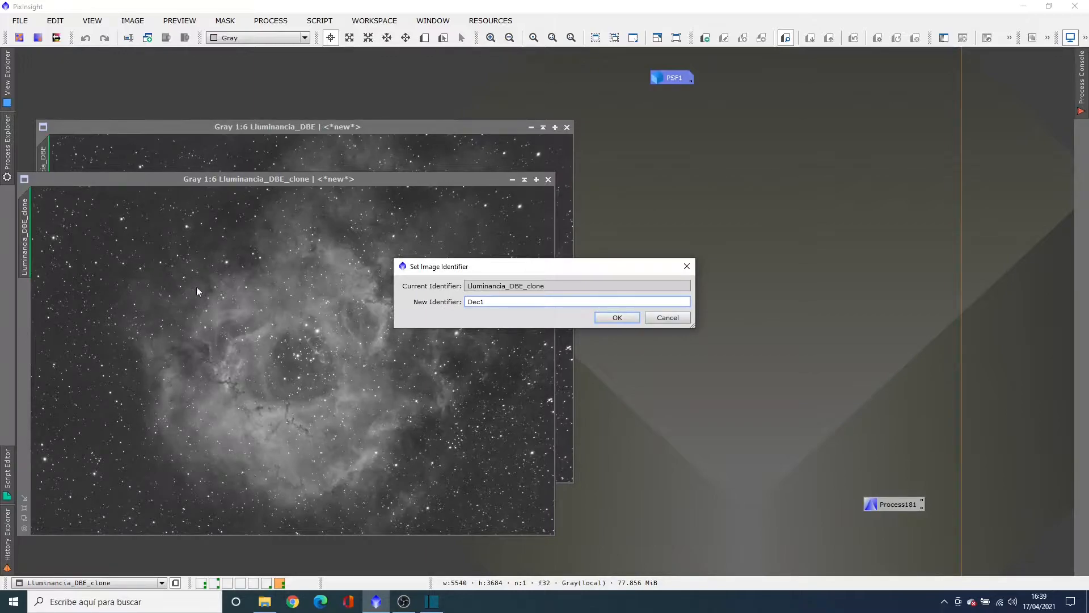
pyautogui.click(603, 320)
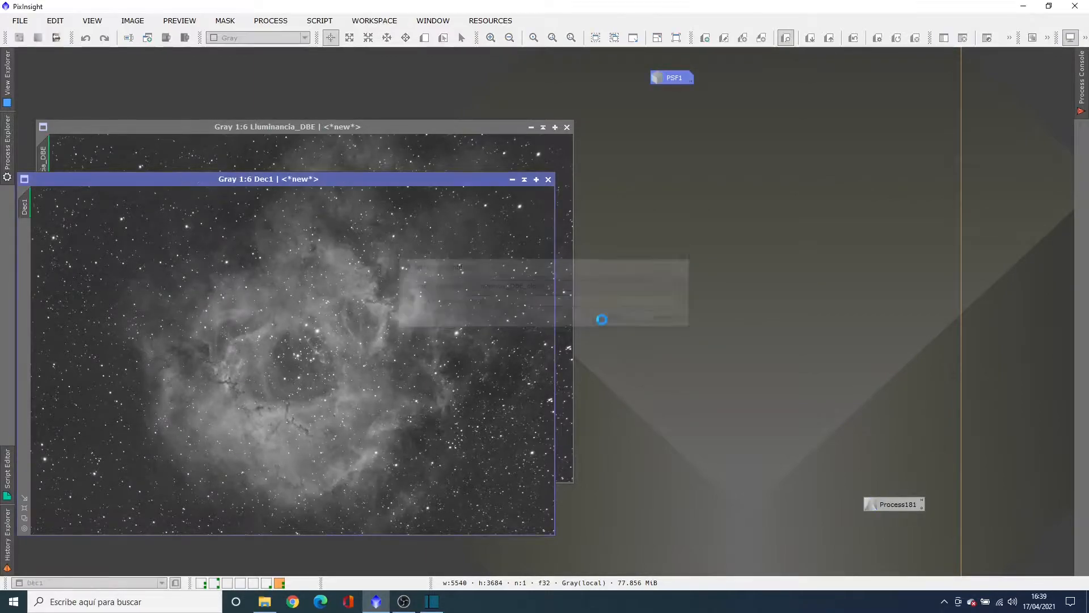
# Define three previews on Dec1: over the central star cluster, the nebula's upper-right edge, and the dark filaments in its lower-left part
pyautogui.click(423, 40)
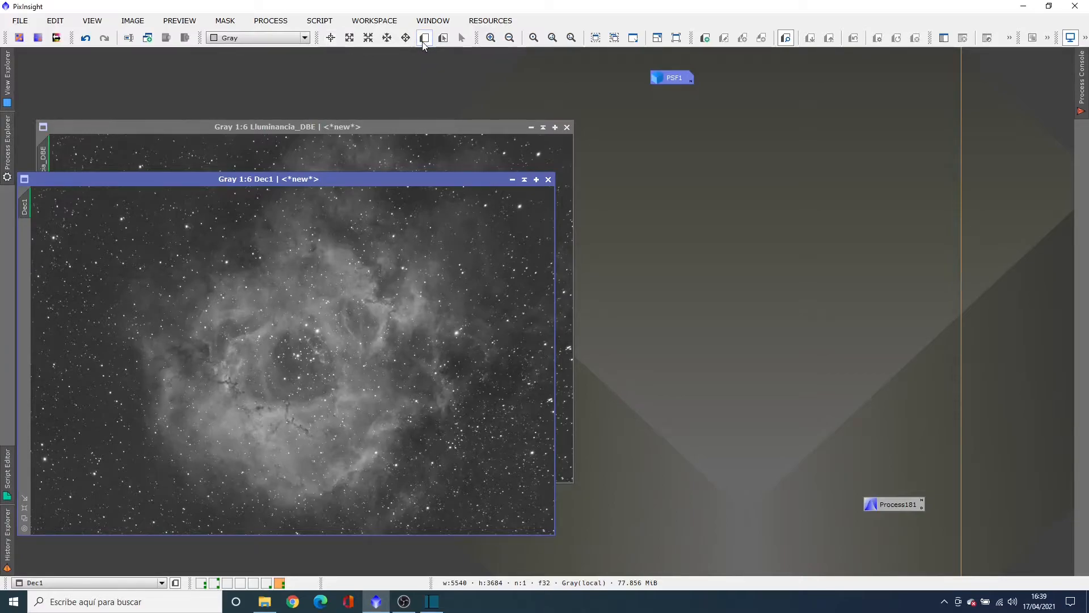
pyautogui.moveTo(281, 278); pyautogui.dragTo(364, 392)
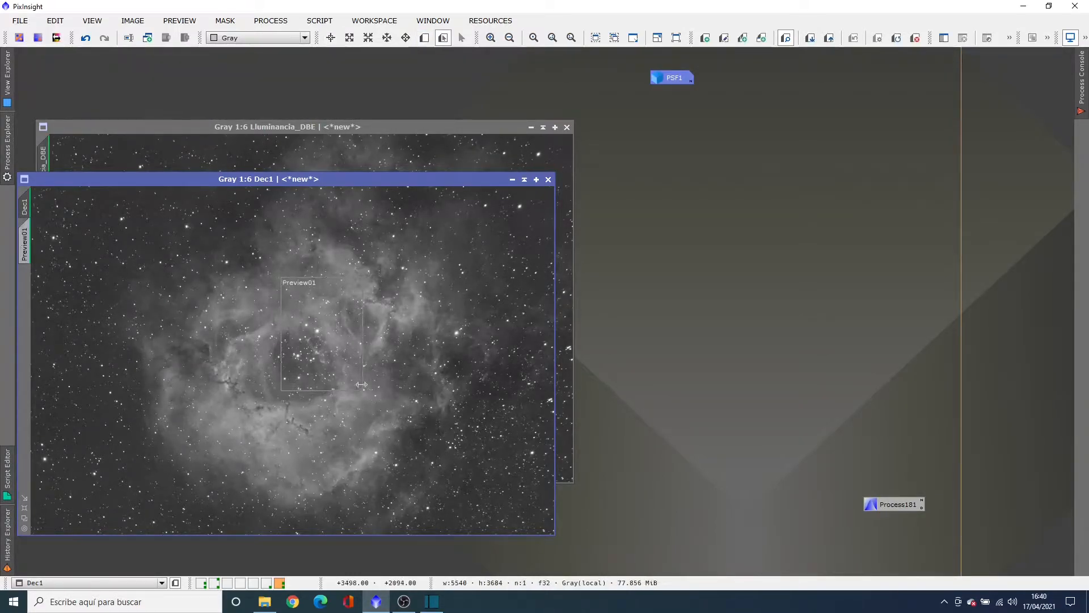
pyautogui.click(425, 39)
pyautogui.moveTo(408, 238); pyautogui.dragTo(512, 346)
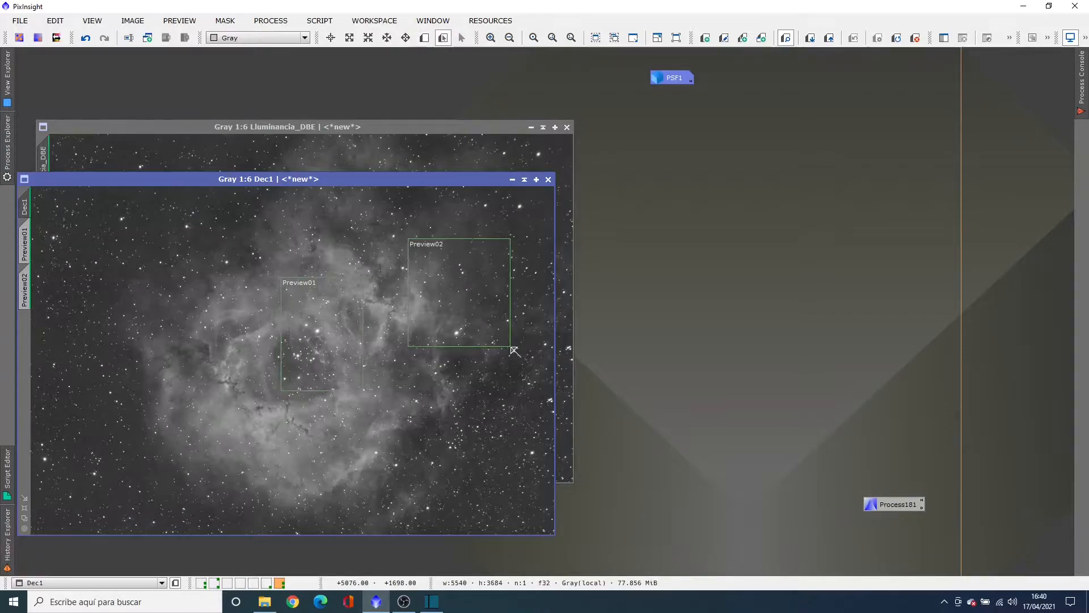
pyautogui.click(424, 40)
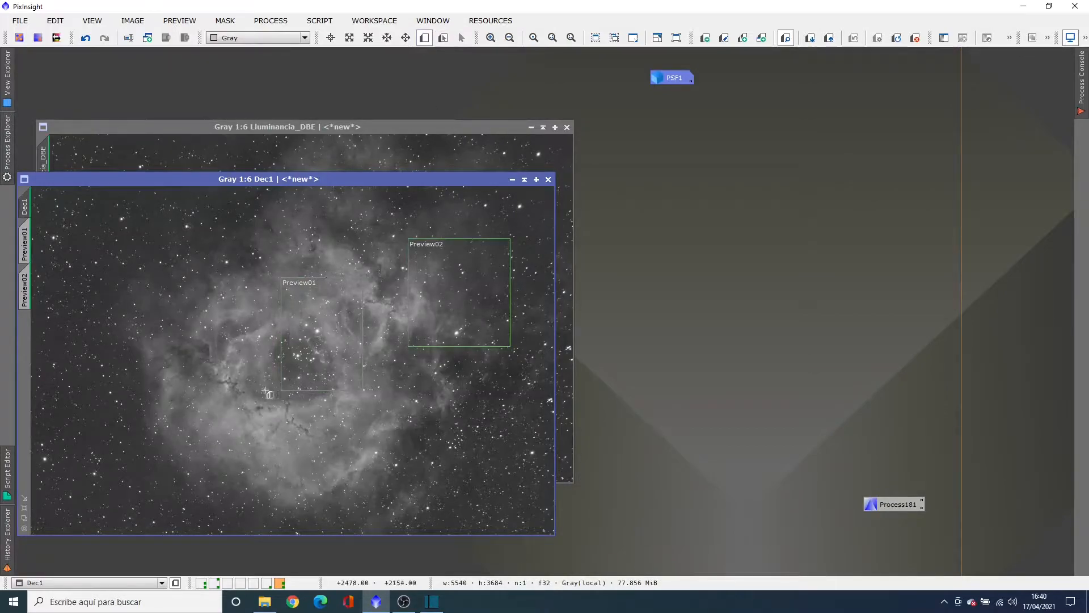
pyautogui.moveTo(177, 369); pyautogui.dragTo(336, 462)
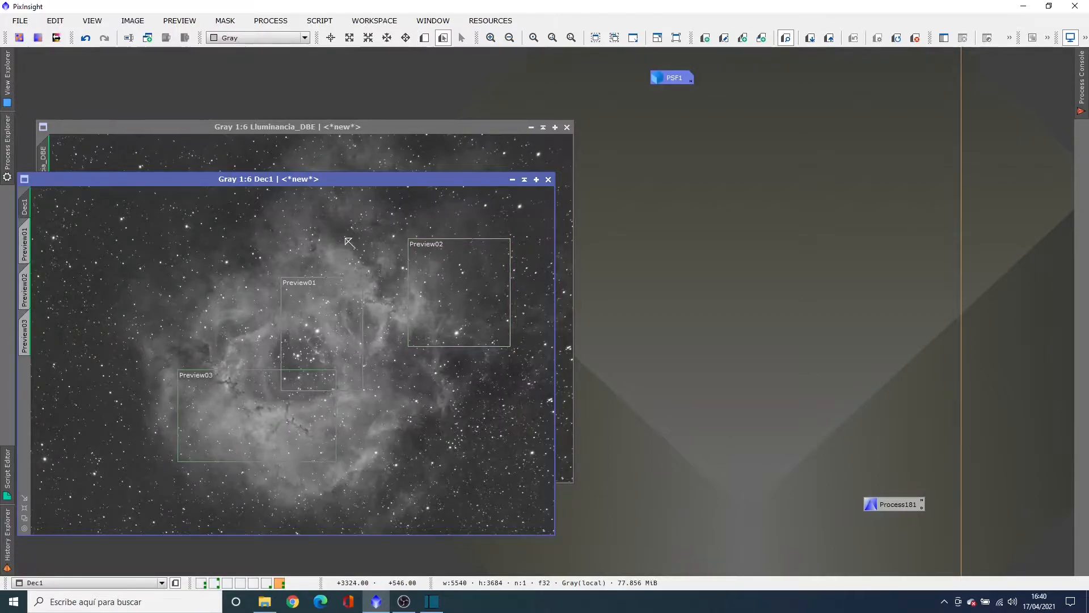
# Set up Deconvolution with PSF1 as the external PSF and run it on Preview03 of Dec1
pyautogui.click(271, 21)
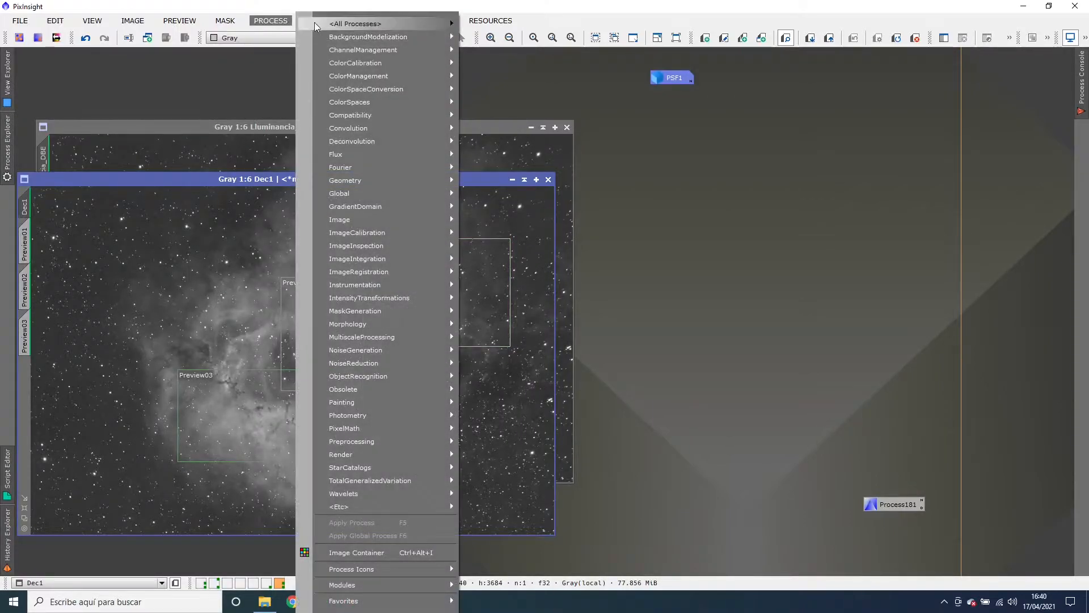
pyautogui.moveTo(329, 24)
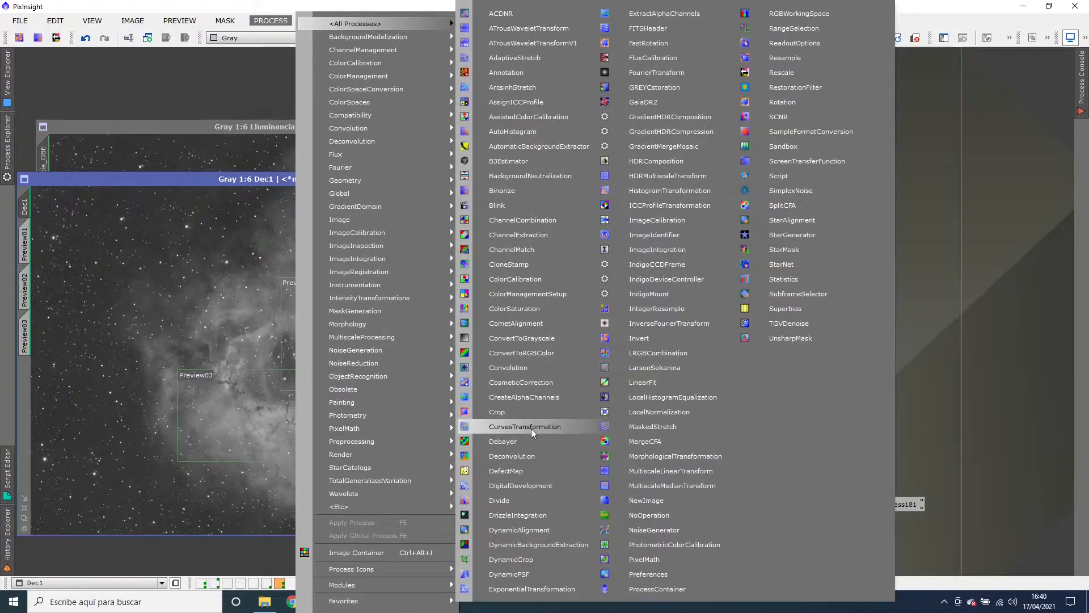
pyautogui.click(531, 456)
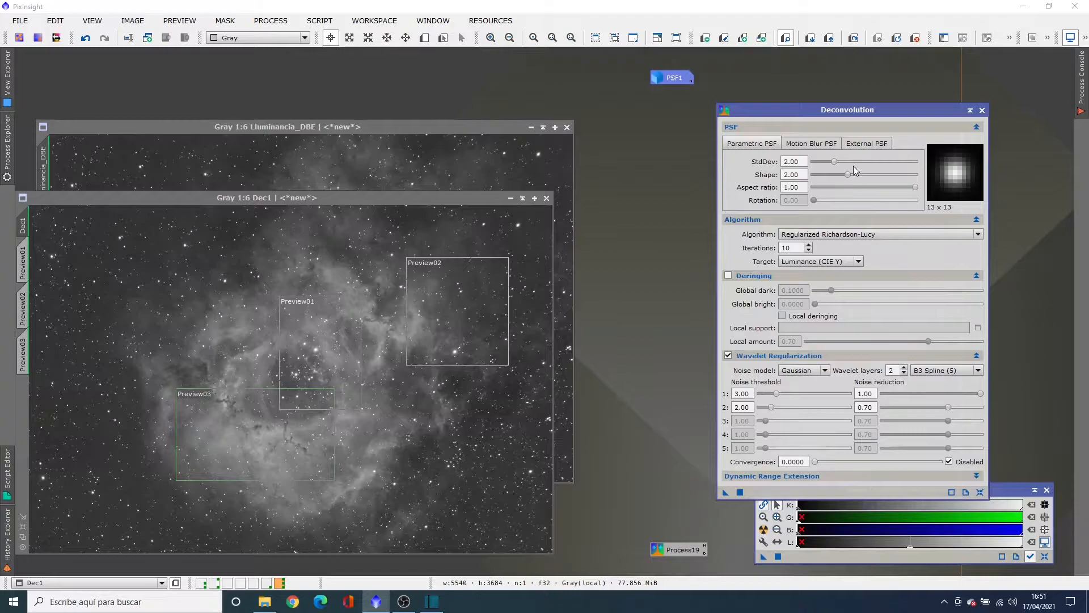
pyautogui.click(855, 148)
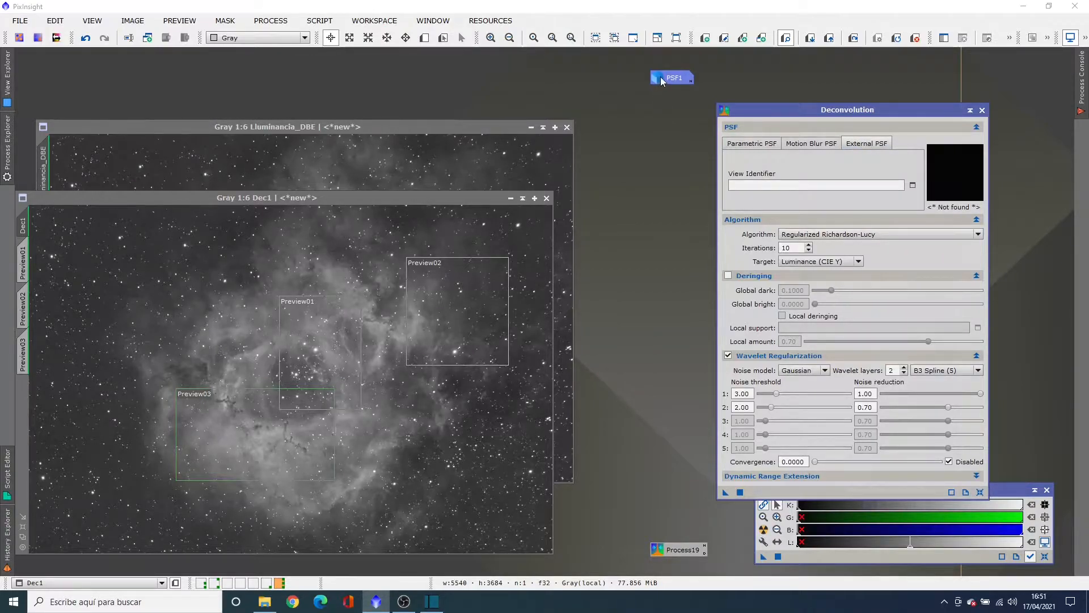
pyautogui.moveTo(661, 78); pyautogui.dragTo(769, 189)
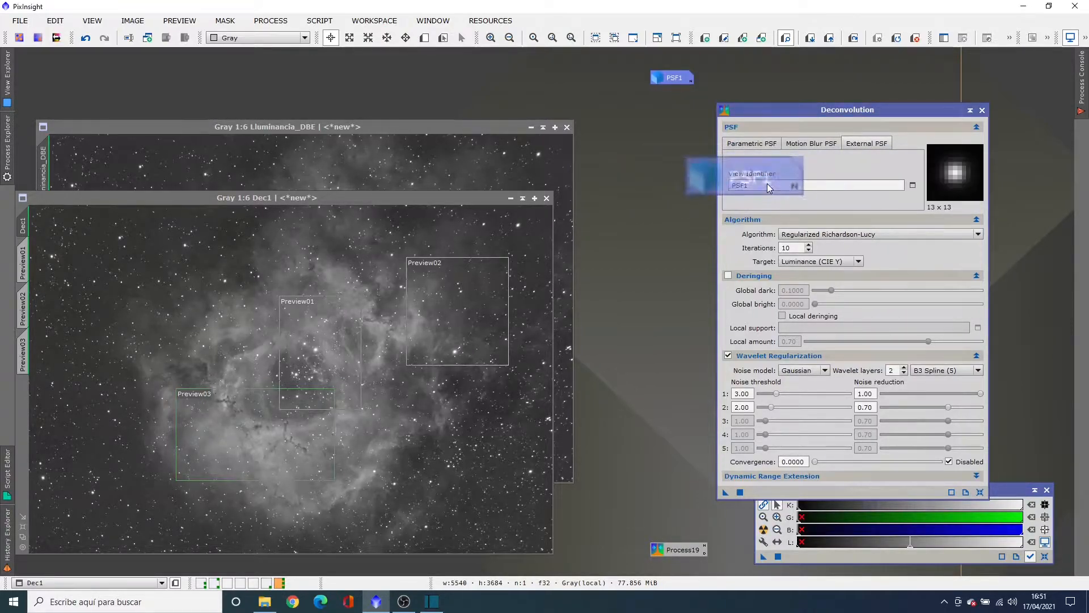
pyautogui.click(30, 351)
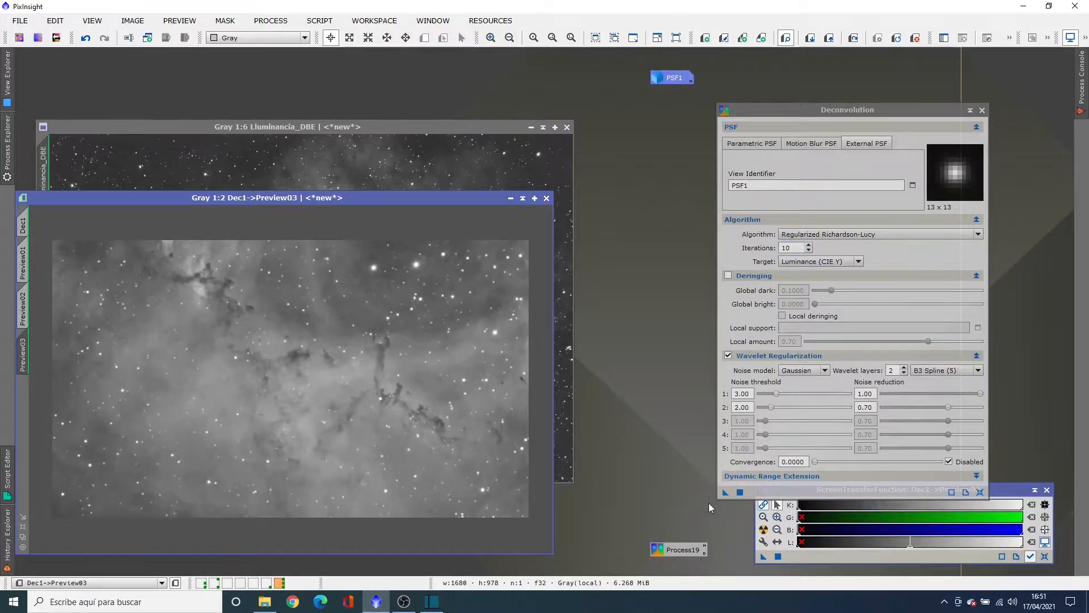
pyautogui.click(725, 491)
# Compare the dark filaments and stars in Preview03 at 2:1 before and after the 10-iteration deconvolution
pyautogui.click(491, 37)
pyautogui.click(490, 37)
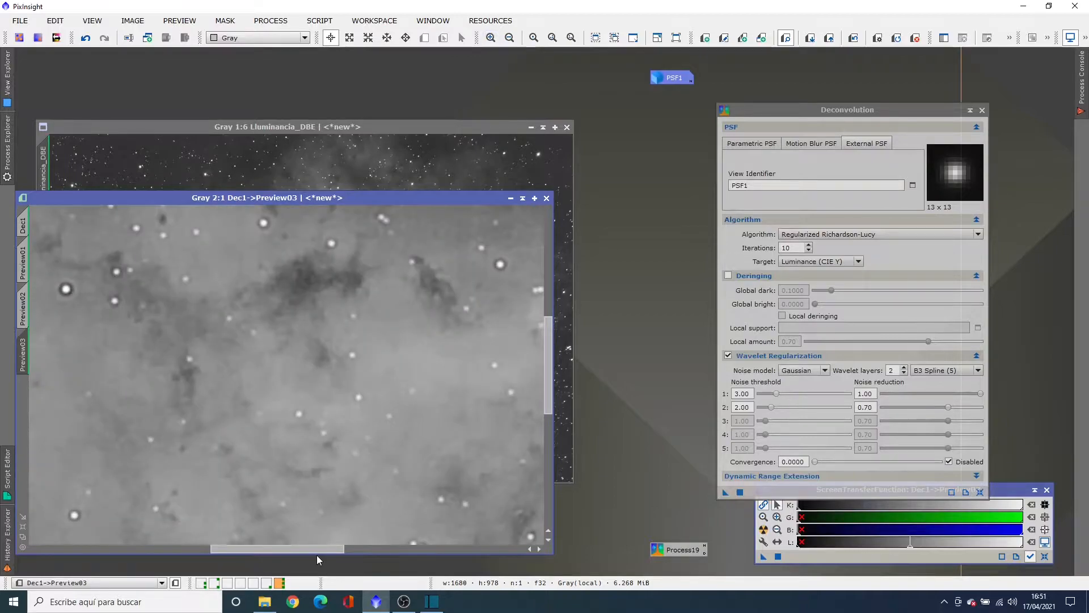
pyautogui.moveTo(305, 551); pyautogui.dragTo(406, 553)
pyautogui.moveTo(551, 390); pyautogui.dragTo(550, 373)
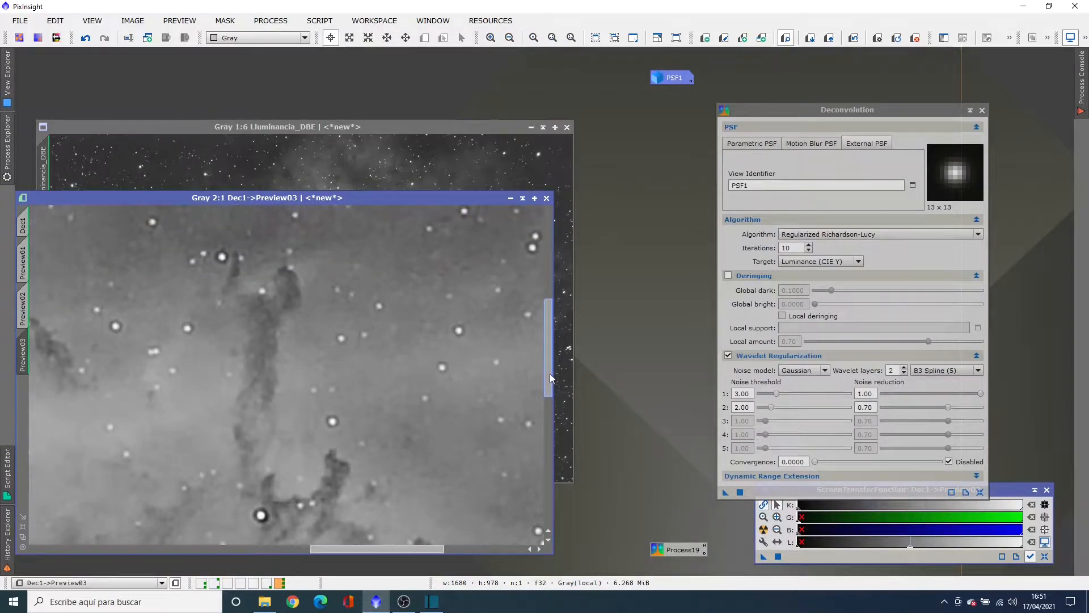
pyautogui.hotkey('ctrl', 'shift', 'z')
pyautogui.hotkey('ctrl', 'shift', 'z')
pyautogui.hotkey('ctrl', 'shift', 'z')
pyautogui.hotkey('ctrl', 'shift', 'z')
pyautogui.hotkey('ctrl', 'shift', 'z')
pyautogui.hotkey('ctrl', 'shift', 'z')
pyautogui.hotkey('ctrl', 'shift', 'z')
pyautogui.hotkey('ctrl', 'shift', 'z')
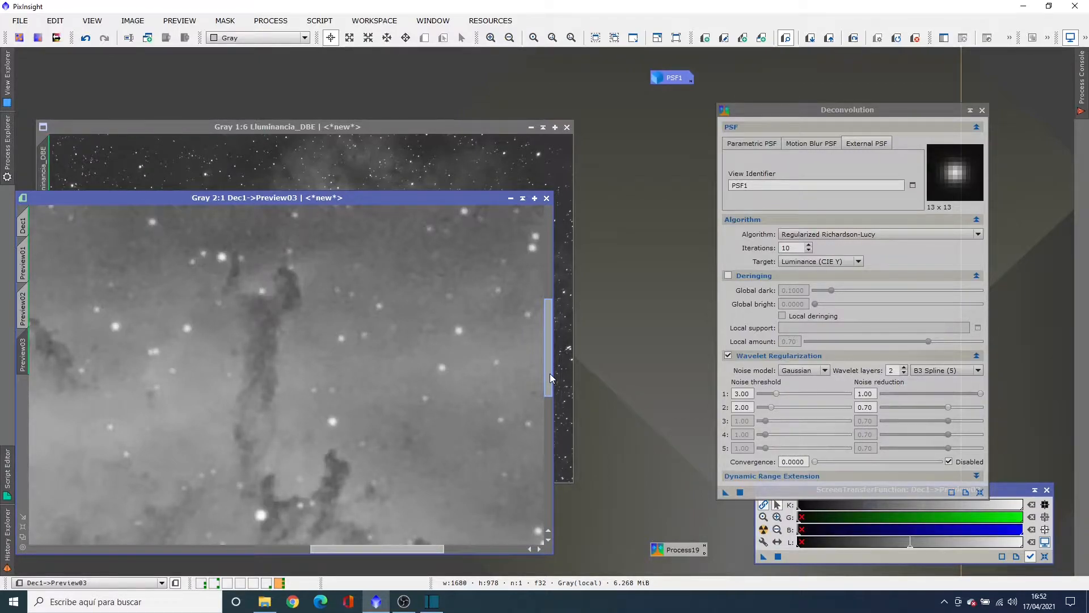
pyautogui.hotkey('ctrl', 'shift', 'z')
pyautogui.hotkey('ctrl', 'shift', 'z')
pyautogui.hotkey('ctrl', 'shift', 'z')
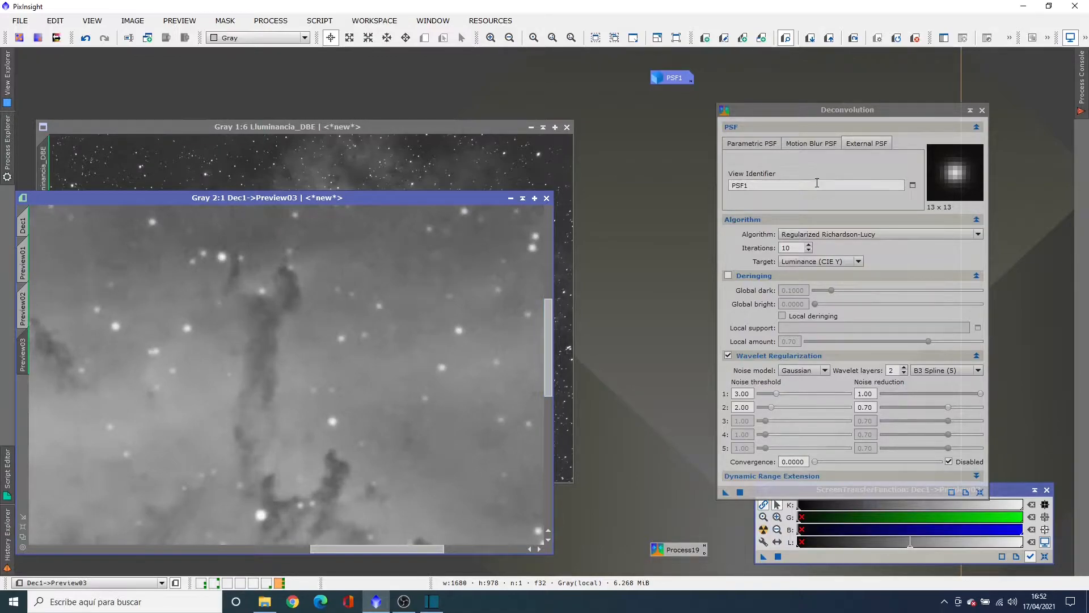
# Set the Deconvolution iterations to 25 and run it on Preview03
pyautogui.click(785, 248)
pyautogui.press('BackSpace')
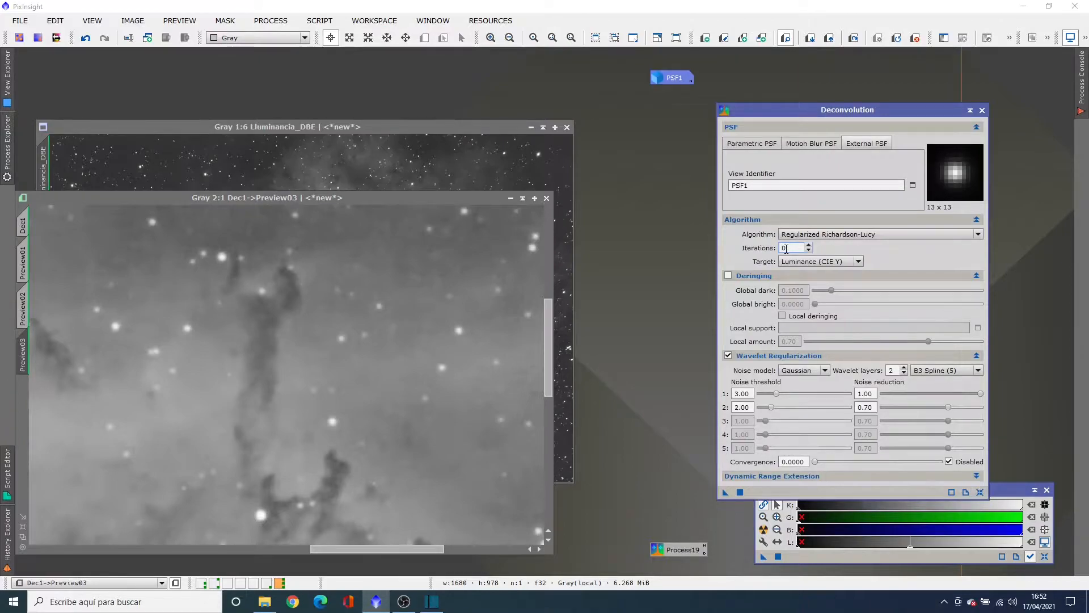
pyautogui.press('Delete')
pyautogui.click(723, 493)
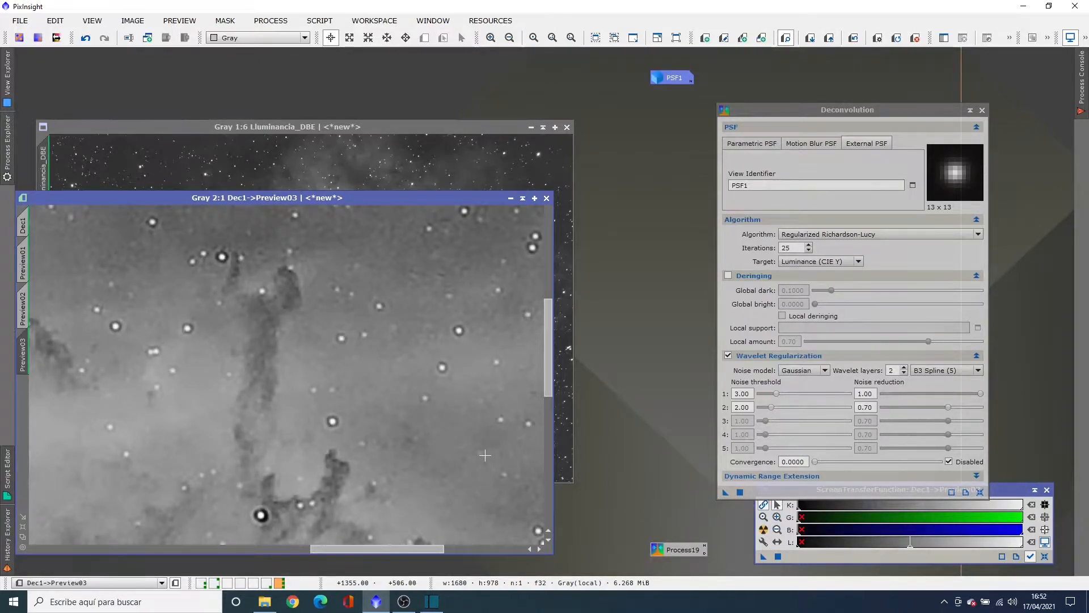
# Compare the filaments and surrounding star field in Preview03 before and after the 25-iteration deconvolution
pyautogui.hotkey('ctrl', 'shift', 'z')
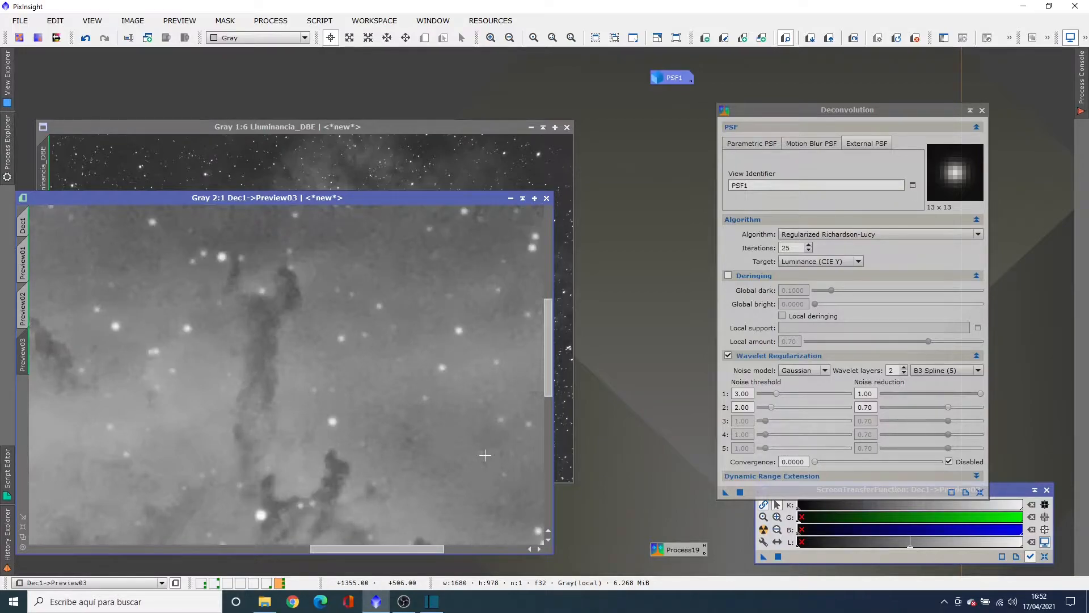
pyautogui.hotkey('ctrl', 'shift', 'z')
pyautogui.hotkey('ctrl', 'shift', 'z')
pyautogui.hotkey('ctrl', 'shift', 'z')
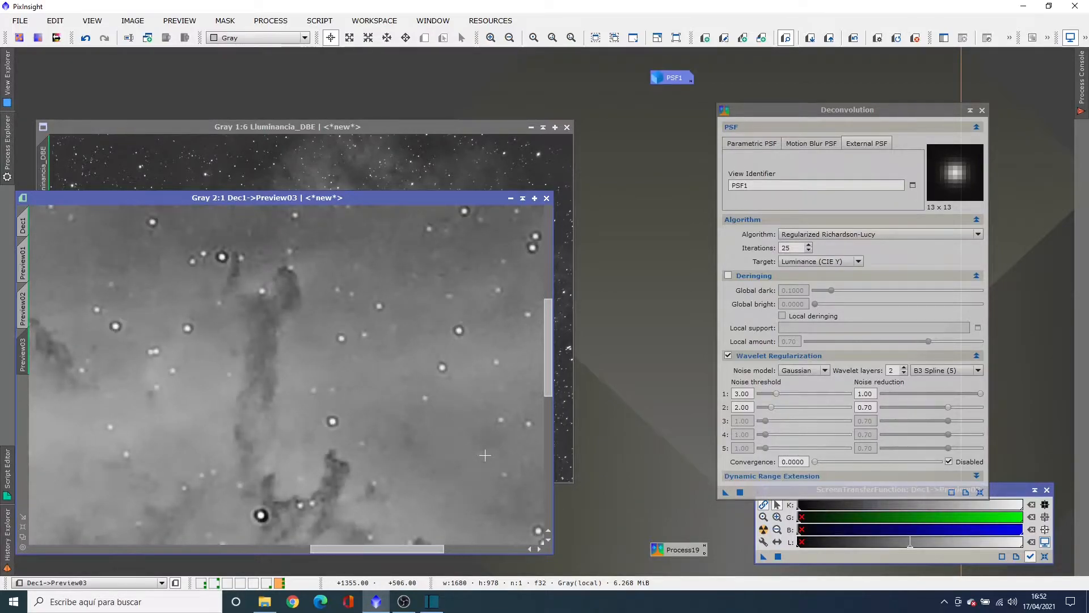
pyautogui.hotkey('ctrl', 'shift', 'z')
pyautogui.hotkey('ctrl', 'shift', 'z')
pyautogui.hotkey('ctrl', 'shift', 'z')
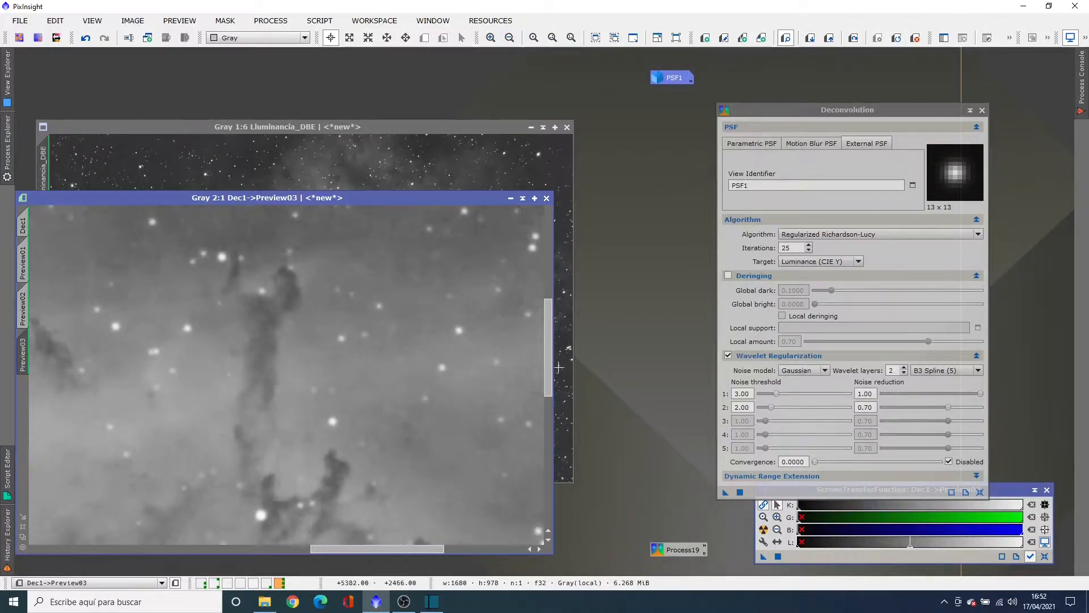
pyautogui.moveTo(549, 368); pyautogui.dragTo(553, 442)
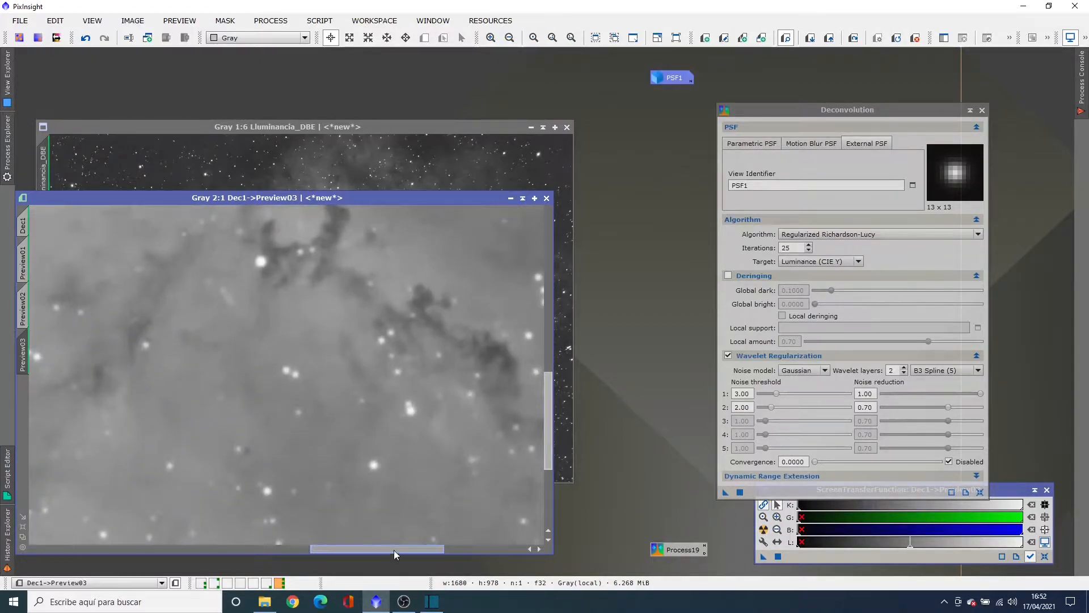
pyautogui.moveTo(394, 551); pyautogui.dragTo(475, 550)
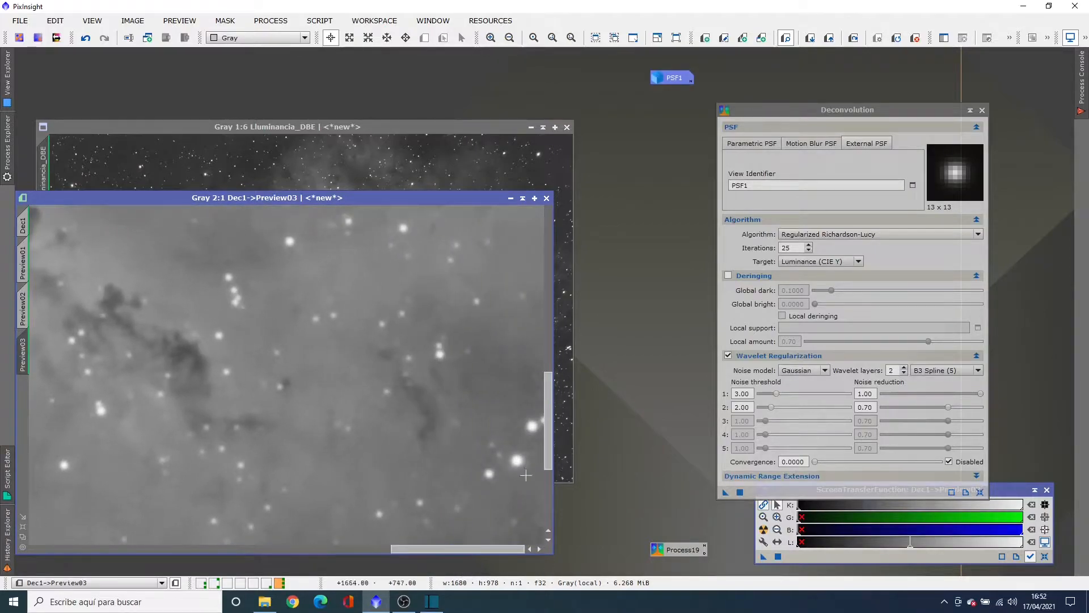
pyautogui.hotkey('ctrl', 'shift', 'z')
pyautogui.hotkey('ctrl', 'shift', 'z')
pyautogui.hotkey('ctrl', 'shift', 'z')
pyautogui.hotkey('ctrl', 'shift', 'z')
pyautogui.moveTo(548, 444); pyautogui.dragTo(546, 377)
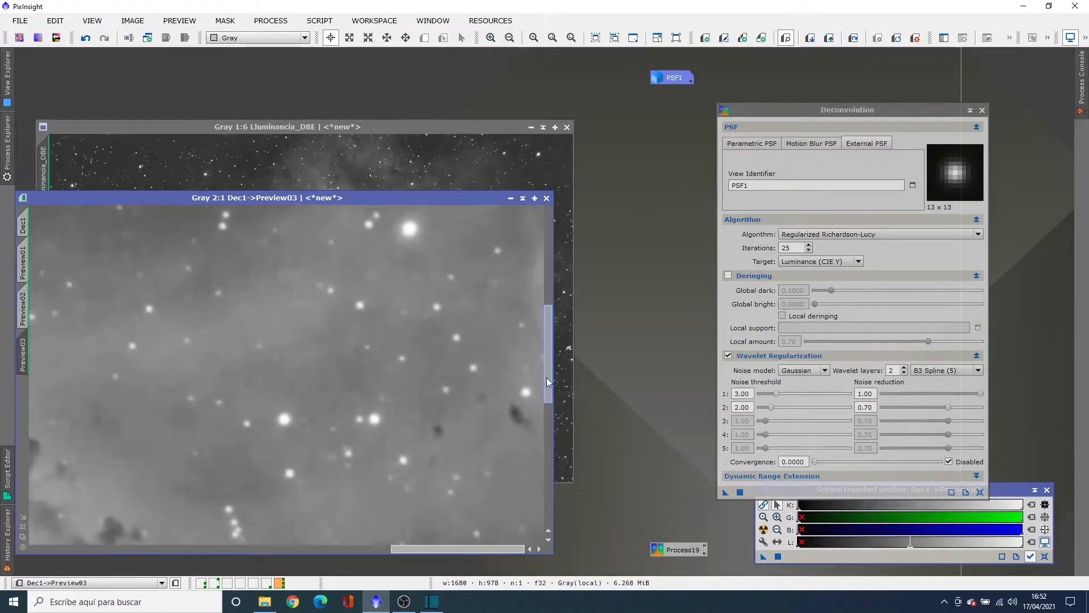
# Fit the whole Preview03 in its window, set the Deconvolution iterations to 50, and run it on the preview
pyautogui.click(23, 537)
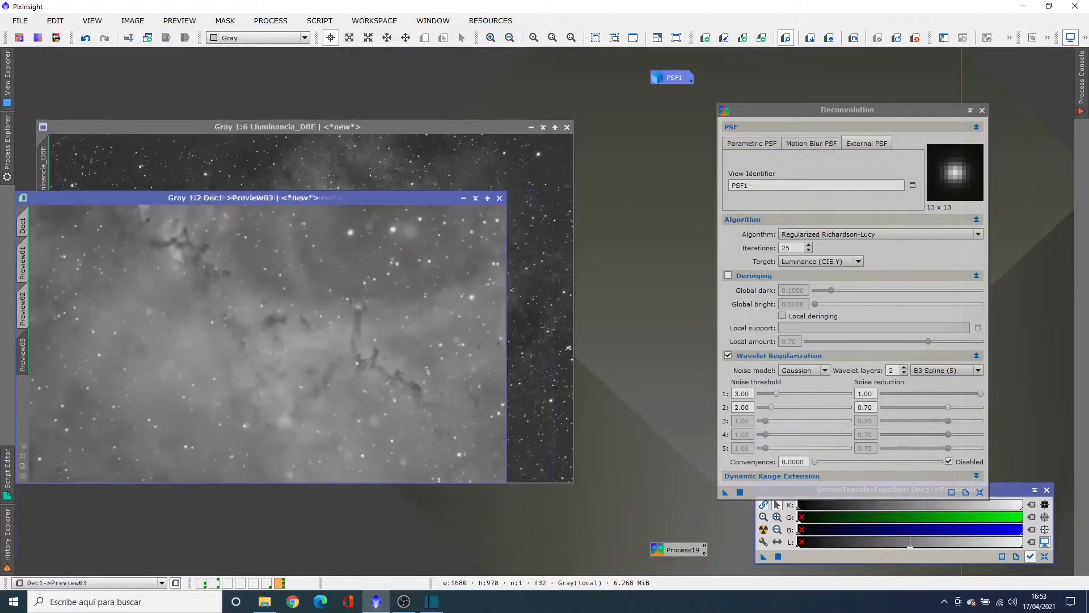
pyautogui.click(787, 249)
pyautogui.press('BackSpace')
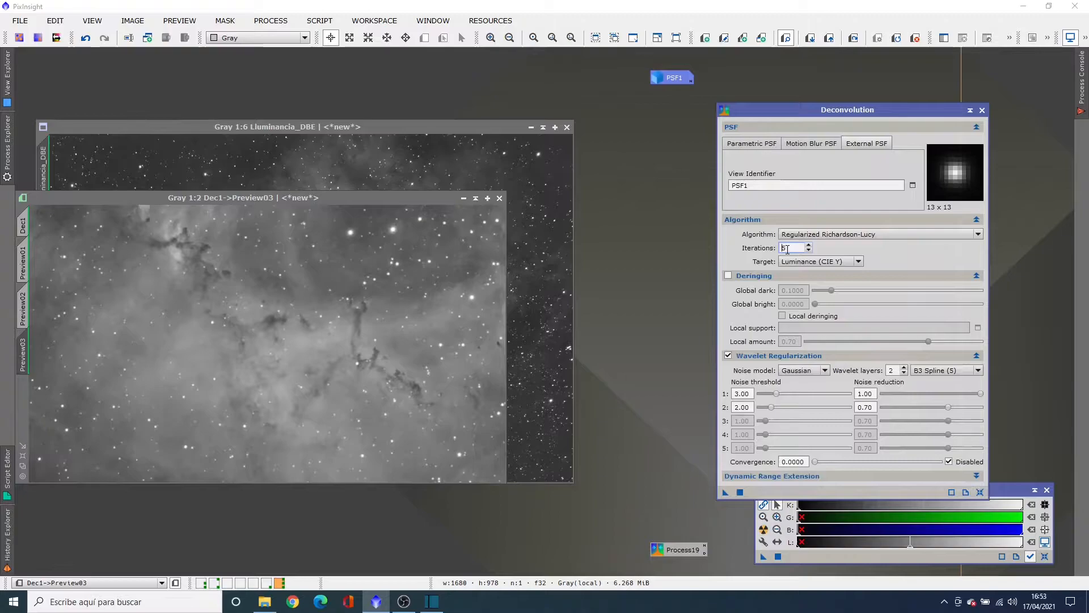
pyautogui.press('Right')
pyautogui.write('0')
pyautogui.moveTo(724, 493); pyautogui.dragTo(420, 411)
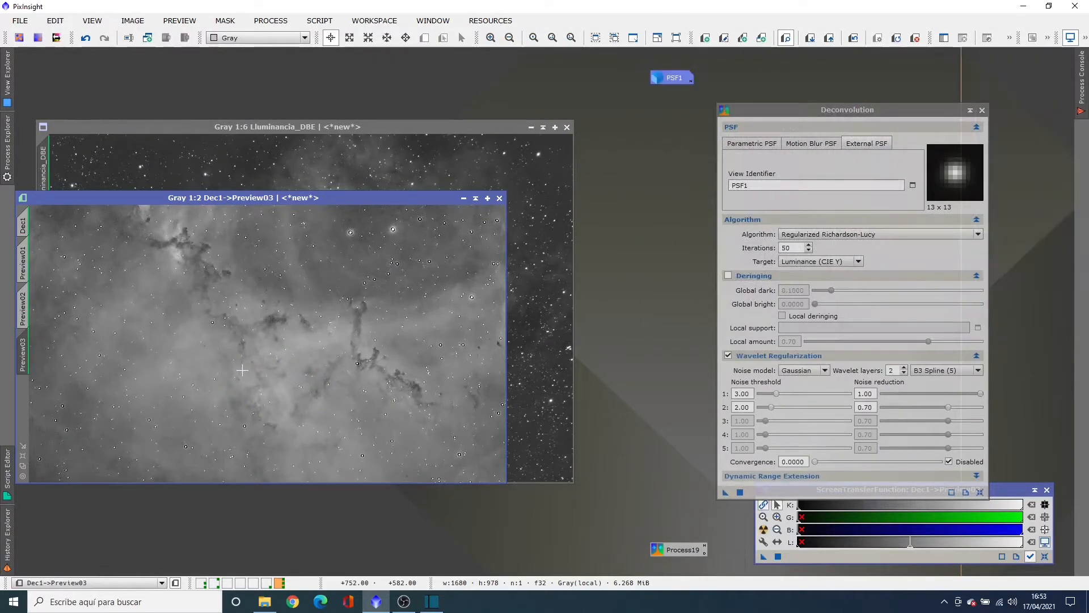
# Compare noise, star halos and the dark filament in Preview03 at 2:1 before and after the 50-iteration deconvolution
pyautogui.click(489, 37)
pyautogui.click(489, 36)
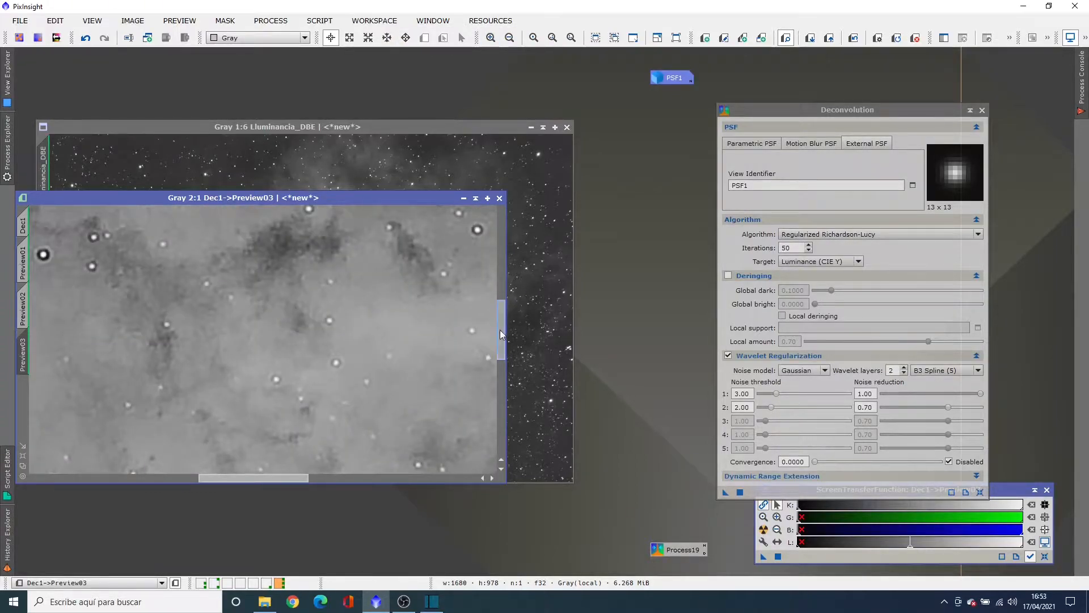
pyautogui.moveTo(499, 332); pyautogui.dragTo(493, 249)
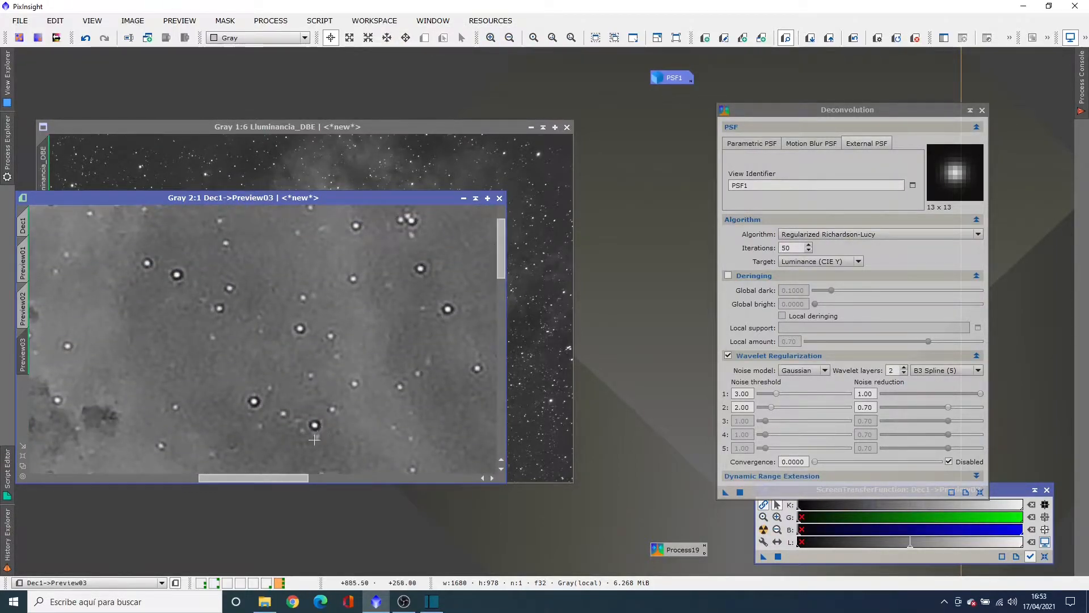
pyautogui.moveTo(294, 476); pyautogui.dragTo(226, 478)
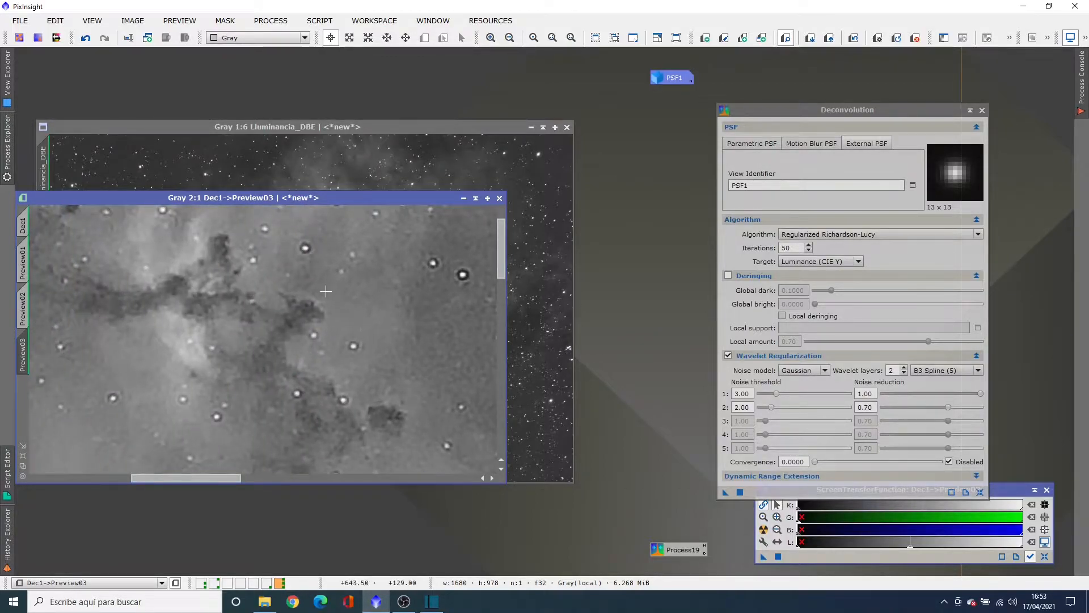
pyautogui.hotkey('ctrl', 'shift', 'z')
pyautogui.hotkey('ctrl', 'shift', 'z')
pyautogui.hotkey('ctrl', 'shift', 'z')
pyautogui.hotkey('ctrl', 'shift', 'z')
pyautogui.hotkey('ctrl', 'shift', 'z')
pyautogui.hotkey('ctrl', 'shift', 'z')
pyautogui.hotkey('ctrl', 'shift', 'z')
pyautogui.hotkey('ctrl', 'shift', 'z')
pyautogui.hotkey('ctrl', 'shift', 'z')
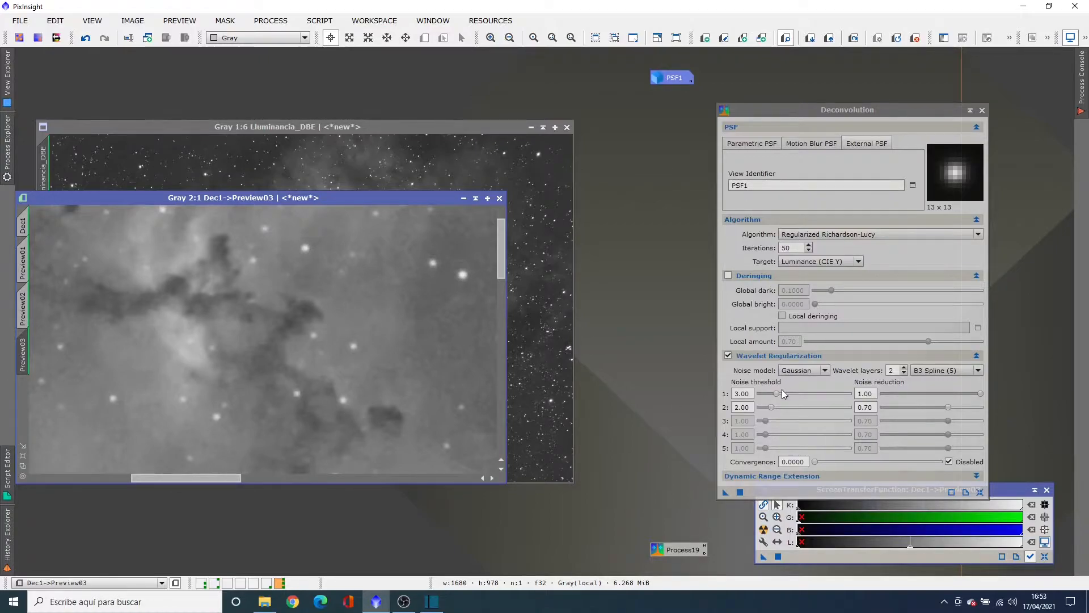
# Set wavelet regularization to 5 layers with noise thresholds of 10.0, 7.60, 5.00 and 2.60 for layers 1 to 4
pyautogui.moveTo(777, 392); pyautogui.dragTo(819, 401)
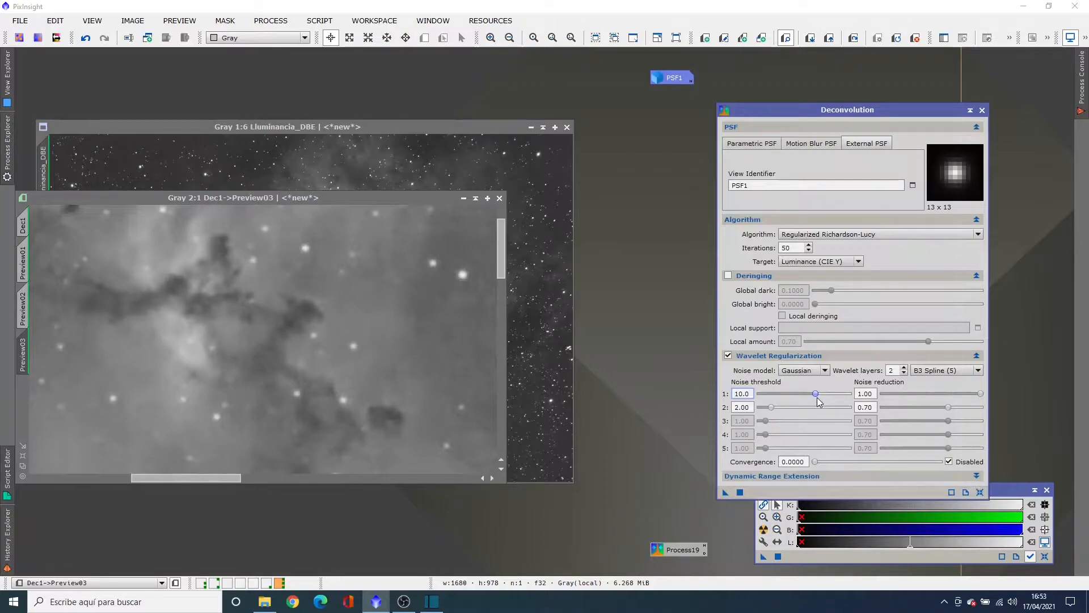
pyautogui.click(906, 368)
pyautogui.click(906, 368)
pyautogui.click(907, 368)
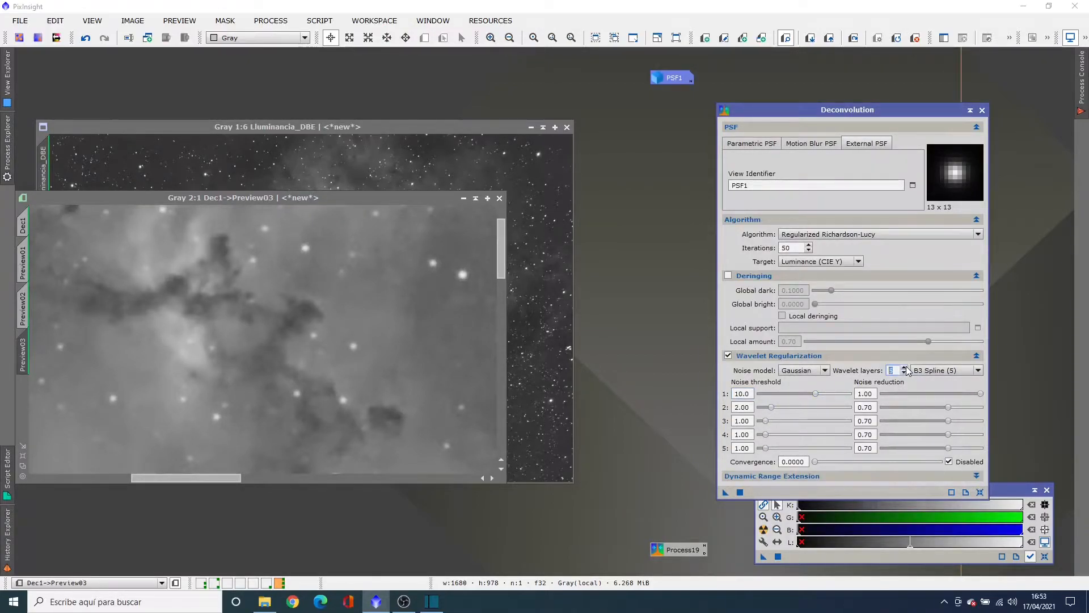
pyautogui.click(771, 407)
pyautogui.moveTo(772, 411); pyautogui.dragTo(803, 412)
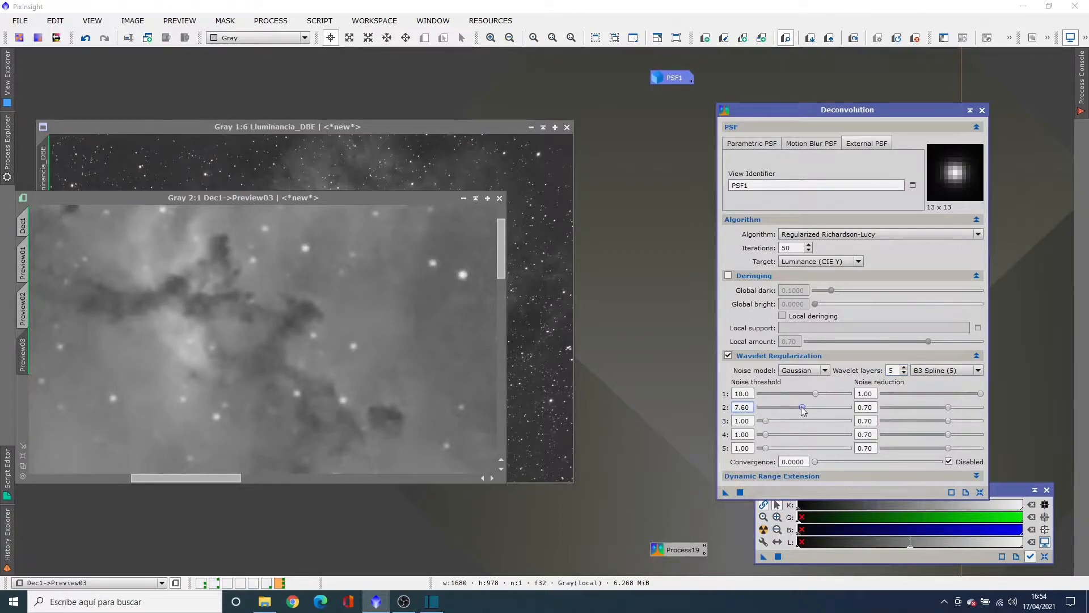
pyautogui.click(800, 408)
pyautogui.moveTo(803, 412); pyautogui.dragTo(779, 423)
pyautogui.moveTo(804, 408); pyautogui.dragTo(777, 435)
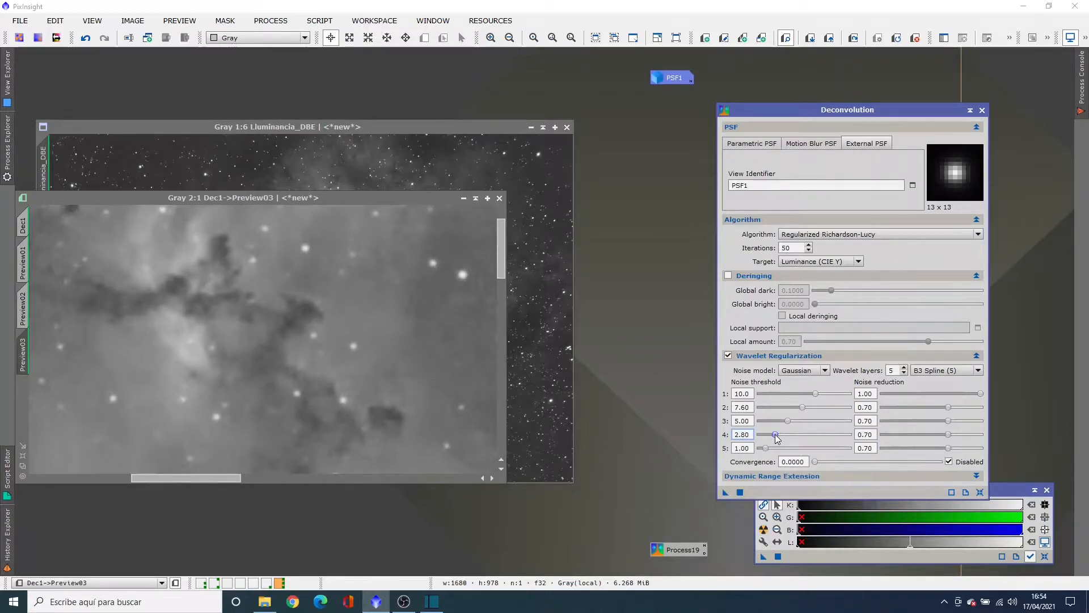
# Set the noise reduction of wavelet layers 2, 3 and 5 to 0.90, 0.80 and 0.60, and run Deconvolution on Preview03
pyautogui.click(869, 407)
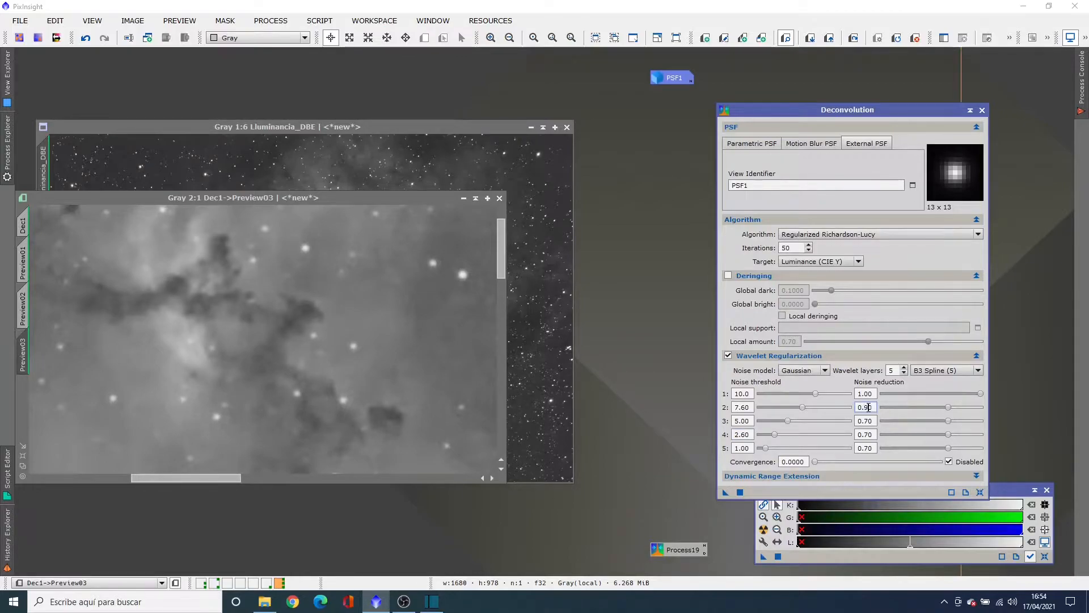
pyautogui.click(868, 420)
pyautogui.click(868, 447)
pyautogui.press('BackSpace')
pyautogui.write('6')
pyautogui.moveTo(724, 492); pyautogui.dragTo(429, 425)
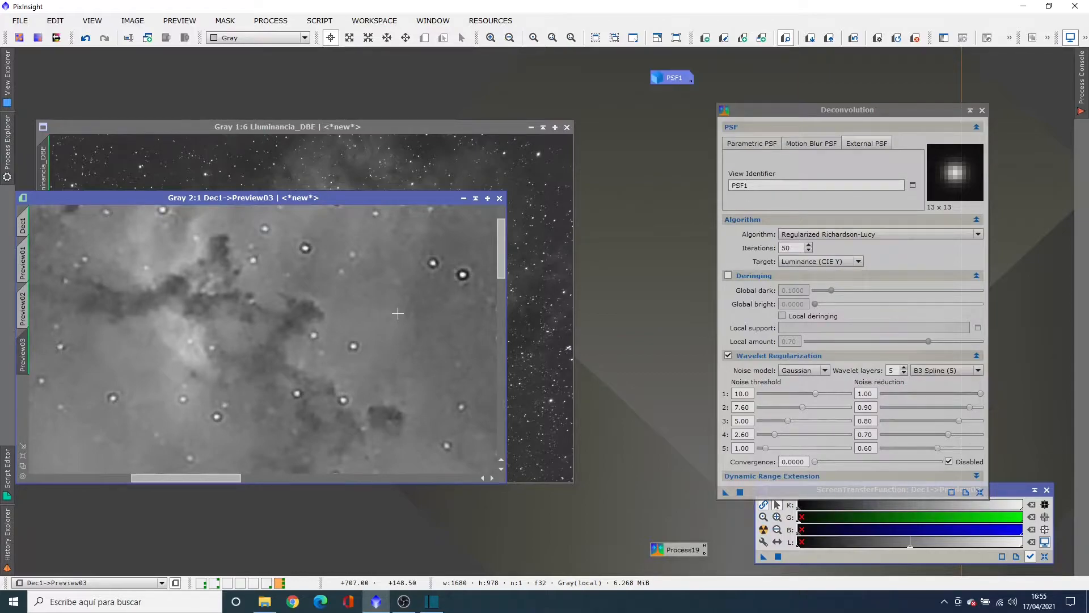
# Compare Preview03 before and after the five-layer regularized deconvolution, and examine the dark rings around stars along the filaments
pyautogui.hotkey('ctrl', 'shift', 'z')
pyautogui.hotkey('ctrl', 'shift', 'z')
pyautogui.hotkey('ctrl', 'shift', 'z')
pyautogui.hotkey('ctrl', 'shift', 'z')
pyautogui.hotkey('ctrl', 'shift', 'z')
pyautogui.hotkey('ctrl', 'shift', 'z')
pyautogui.hotkey('ctrl', 'shift', 'z')
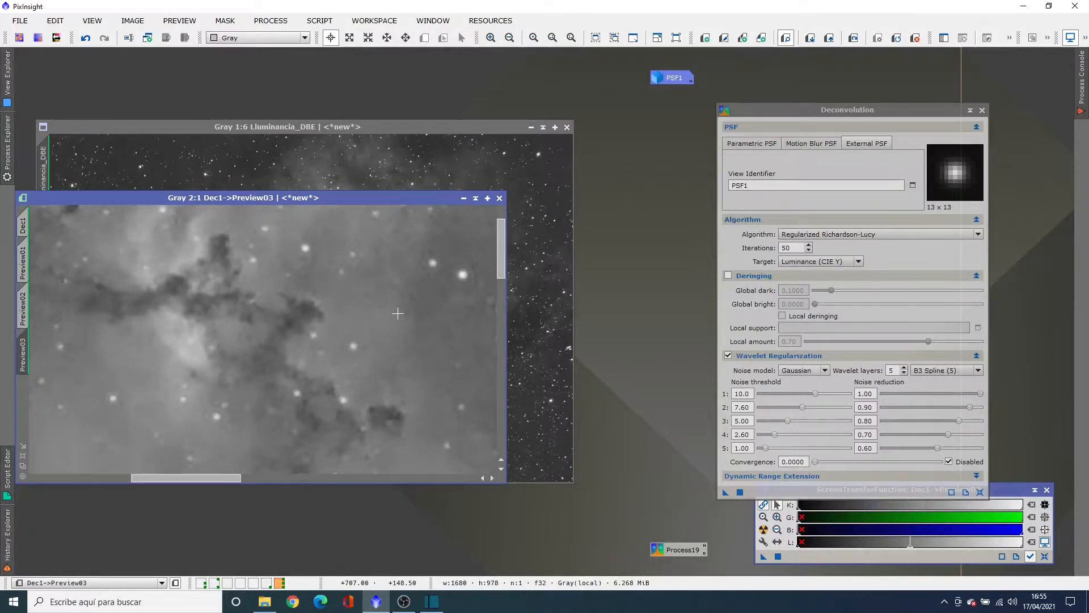
pyautogui.moveTo(216, 478); pyautogui.dragTo(355, 481)
pyautogui.moveTo(499, 236); pyautogui.dragTo(506, 299)
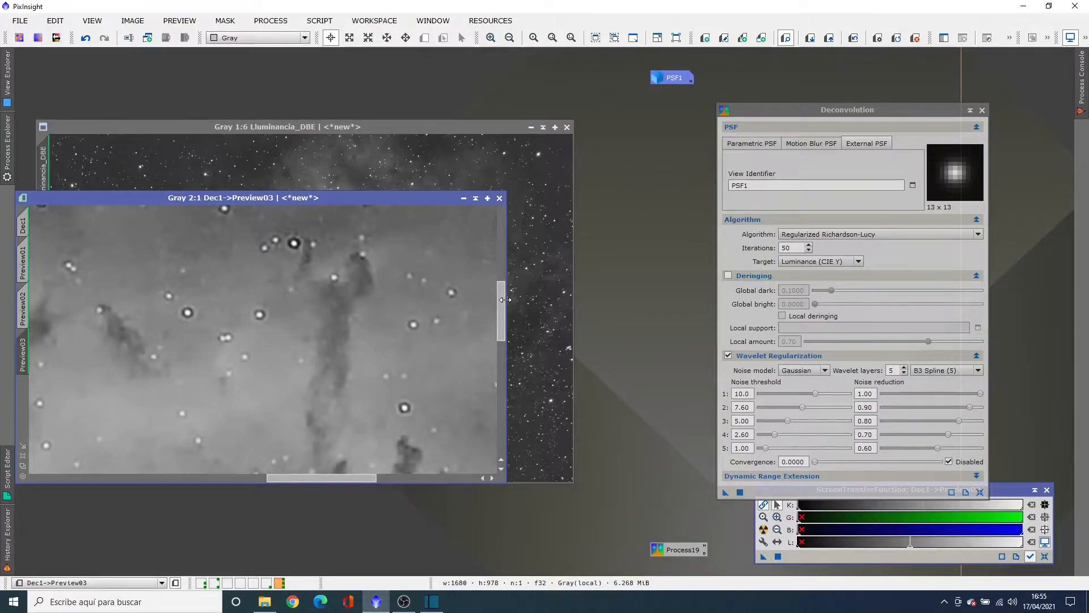
pyautogui.moveTo(502, 310); pyautogui.dragTo(505, 349)
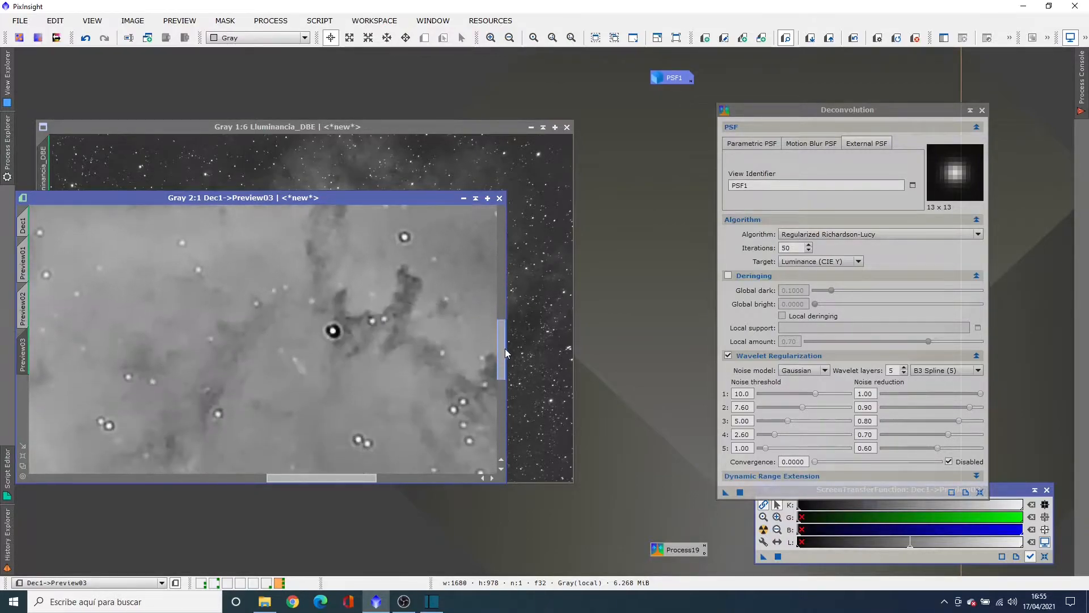
pyautogui.moveTo(341, 478); pyautogui.dragTo(369, 476)
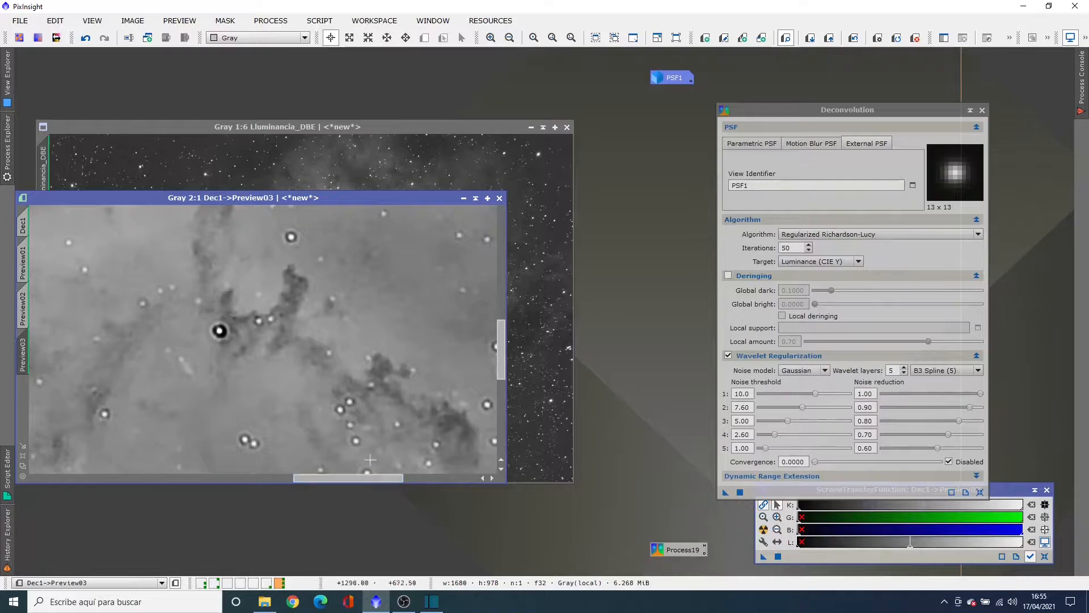
# Fit the window to Preview02 of Dec1 and run the 50-iteration regularized Deconvolution on it
pyautogui.click(509, 37)
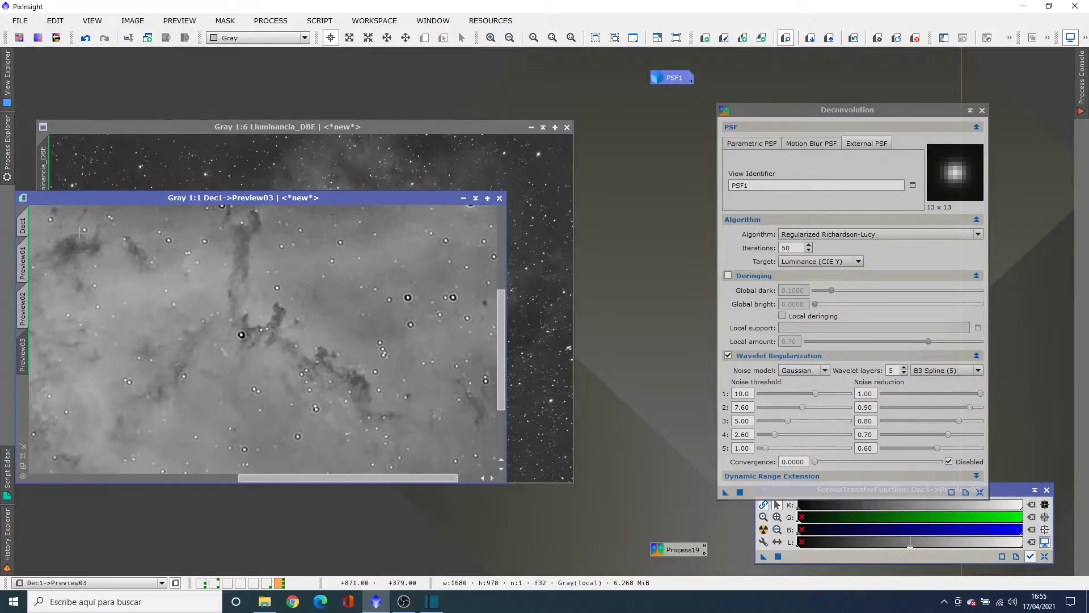
pyautogui.click(28, 305)
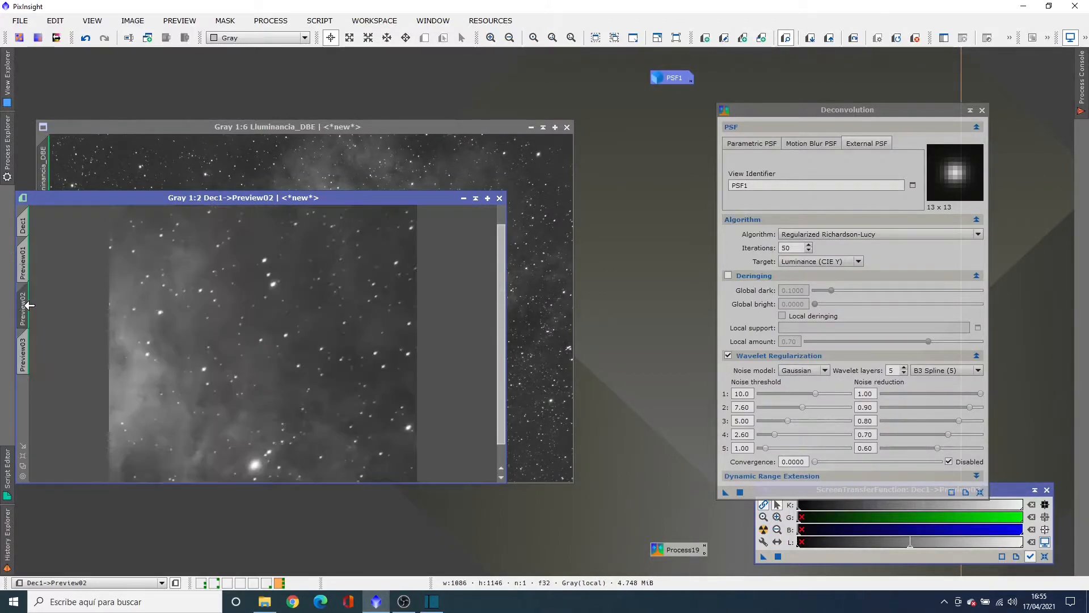
pyautogui.click(23, 462)
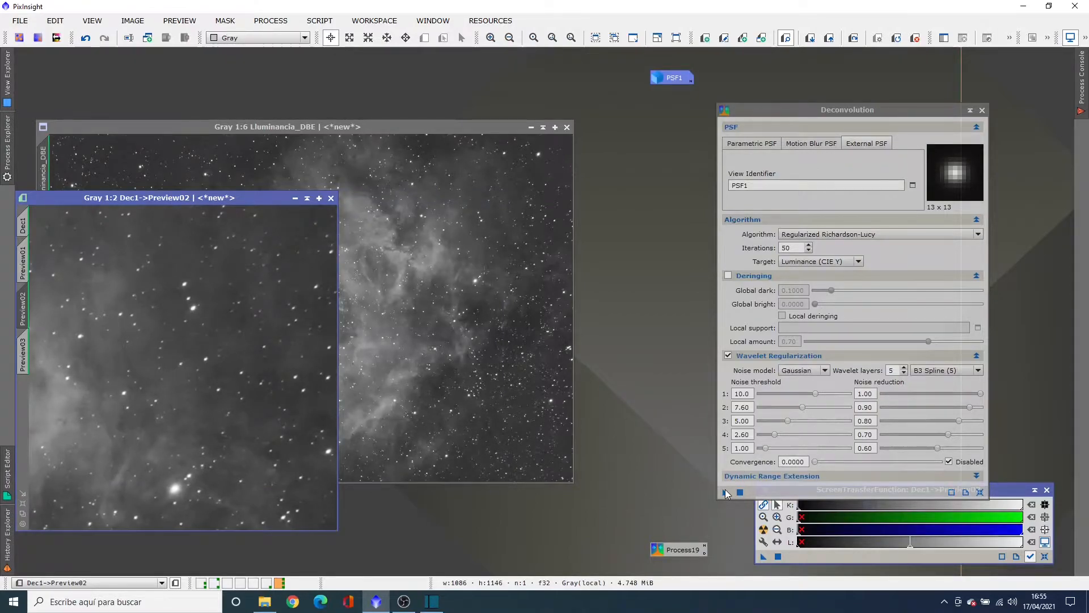
pyautogui.moveTo(725, 491); pyautogui.dragTo(439, 443)
pyautogui.moveTo(262, 437); pyautogui.dragTo(262, 437)
pyautogui.moveTo(216, 200); pyautogui.dragTo(357, 113)
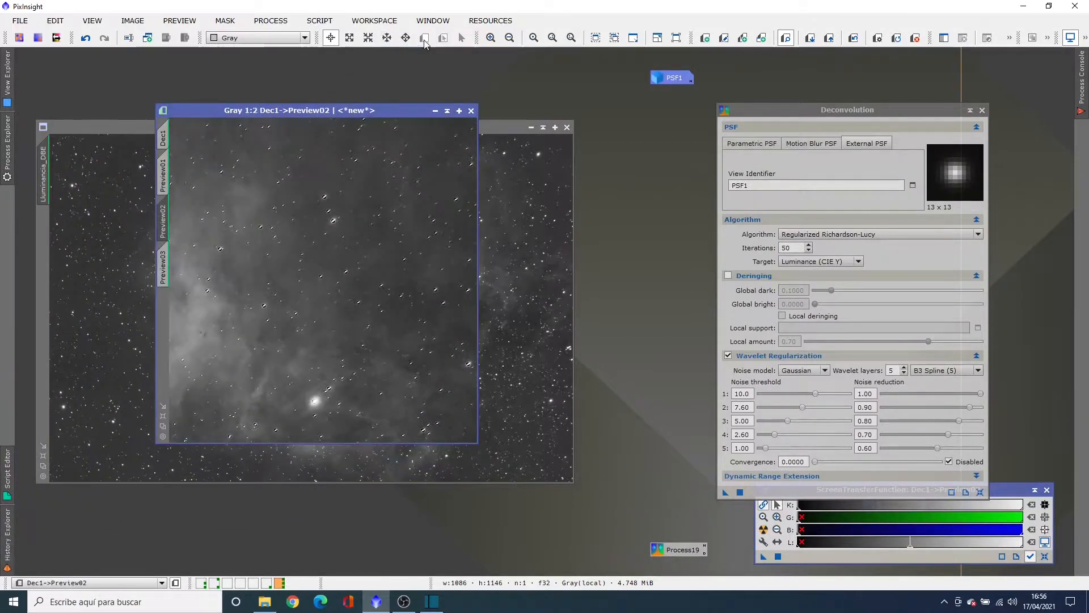
# Examine the star rings and background noise in the deconvolved Preview02 at 3:1 and 1:1
pyautogui.click(491, 38)
pyautogui.click(491, 38)
pyautogui.click(491, 38)
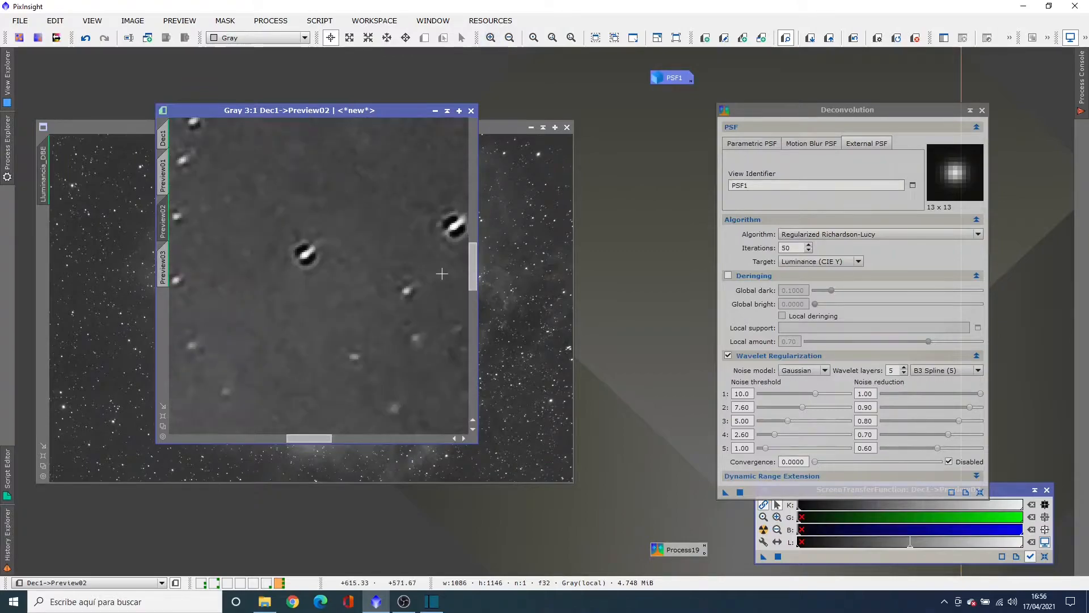
pyautogui.moveTo(472, 276); pyautogui.dragTo(457, 397)
pyautogui.moveTo(303, 437); pyautogui.dragTo(232, 429)
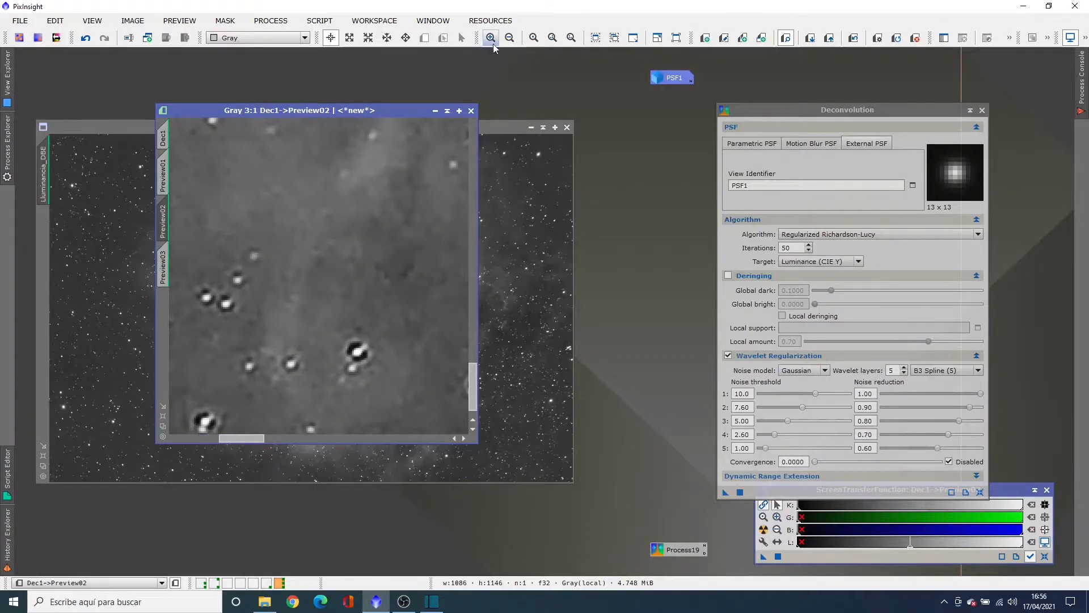
pyautogui.click(509, 38)
pyautogui.click(509, 38)
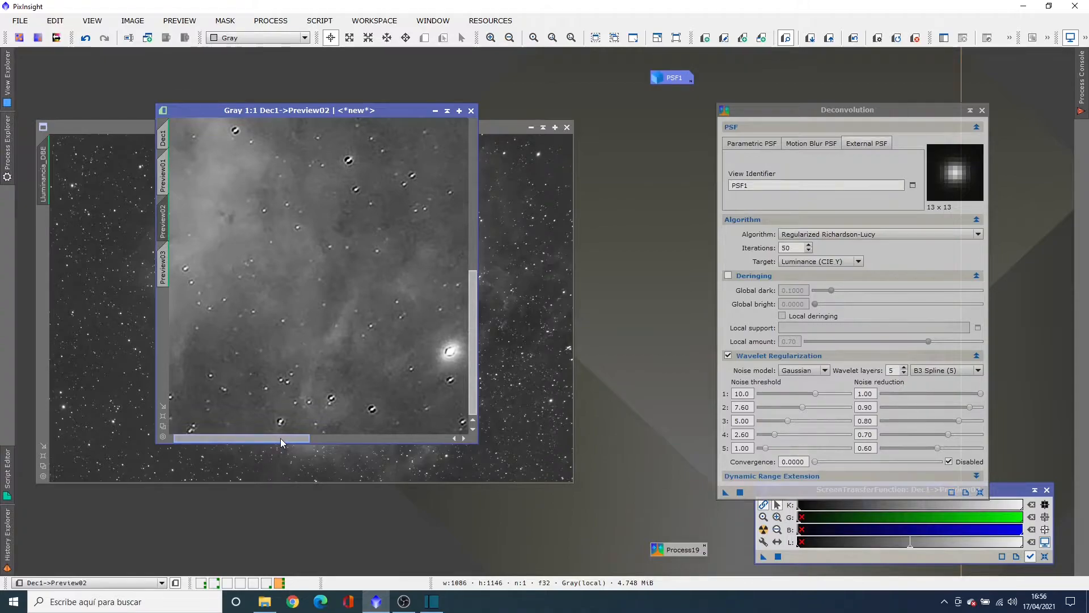
pyautogui.moveTo(281, 438); pyautogui.dragTo(257, 440)
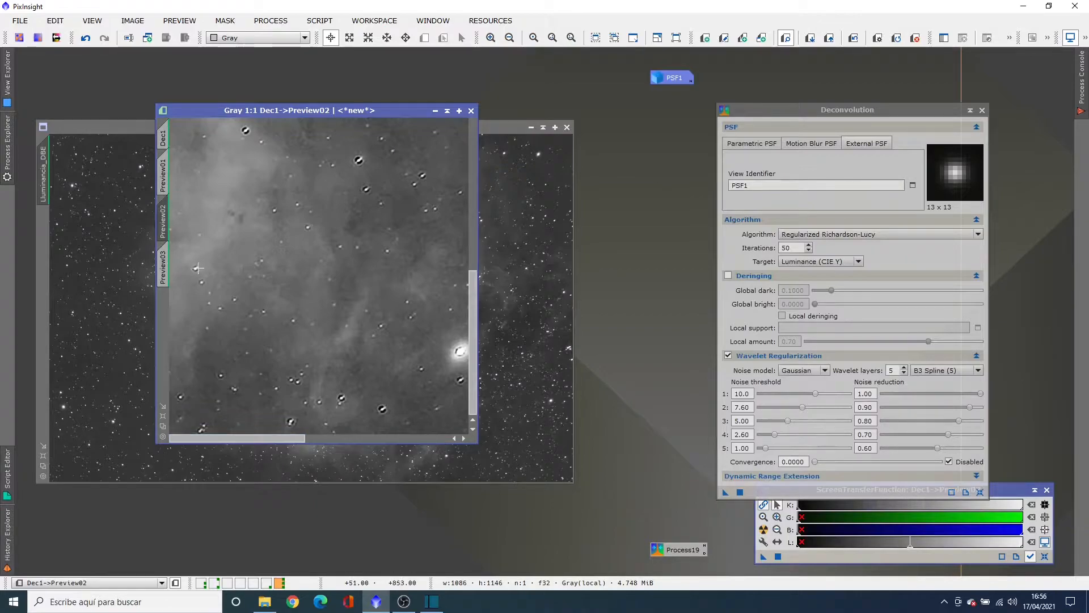
# Run the same Deconvolution on Preview01 and view the central star cluster at 2:1 and 1:1
pyautogui.click(164, 174)
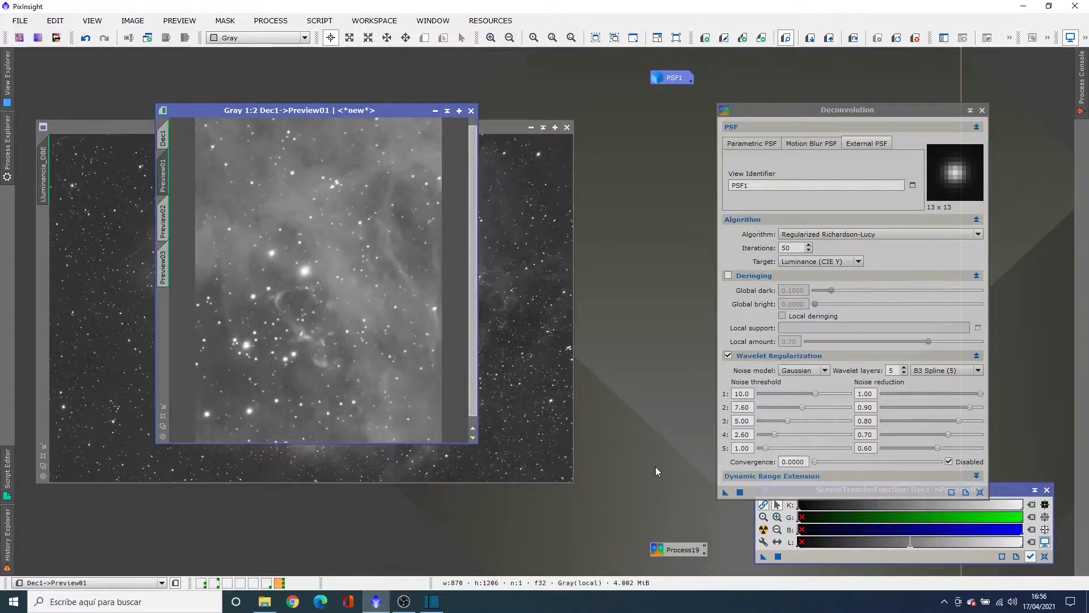
pyautogui.moveTo(725, 492); pyautogui.dragTo(382, 375)
pyautogui.click(491, 37)
pyautogui.click(491, 38)
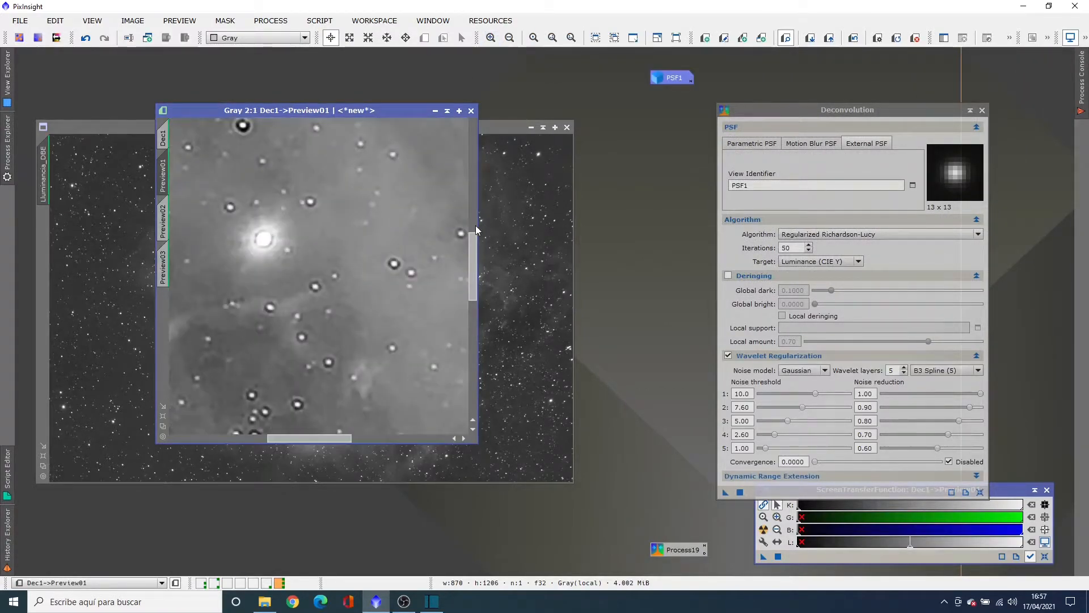
pyautogui.click(509, 37)
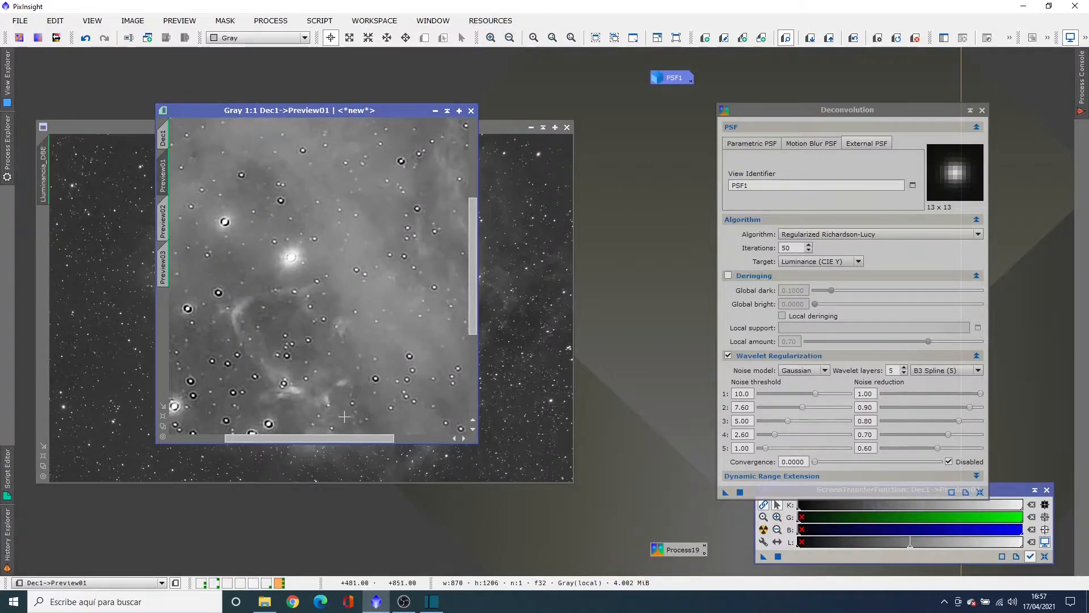
pyautogui.moveTo(335, 437); pyautogui.dragTo(331, 440)
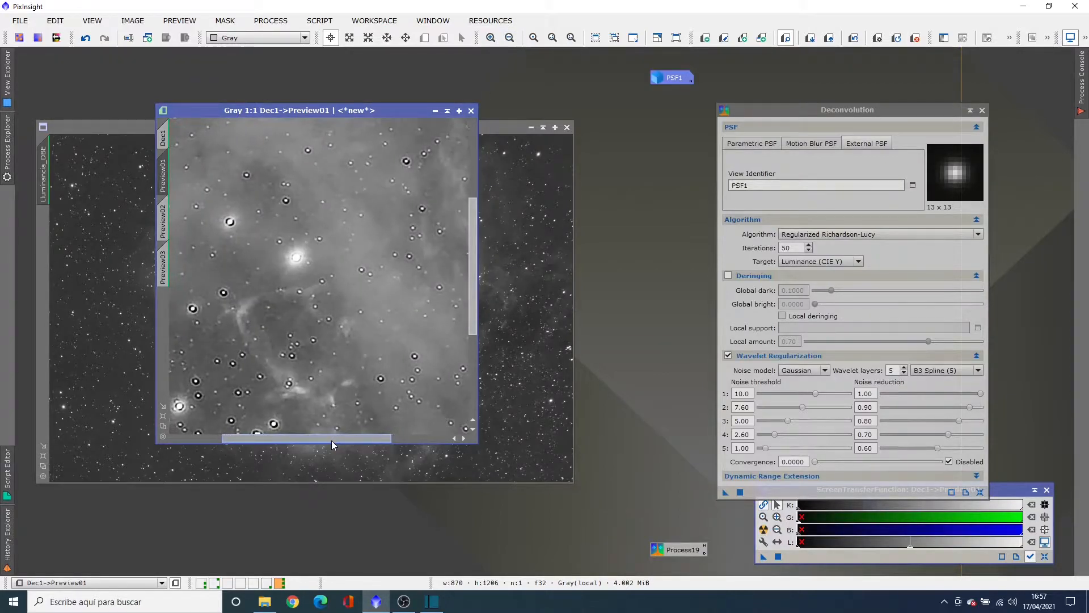
# Compare Preview01 before and after deconvolution at 1:1, checking the nebula detail and the dark rings around stars
pyautogui.hotkey('ctrl', 'shift', 'z')
pyautogui.hotkey('ctrl', 'shift', 'z')
pyautogui.hotkey('ctrl', 'shift', 'z')
pyautogui.hotkey('ctrl', 'shift', 'z')
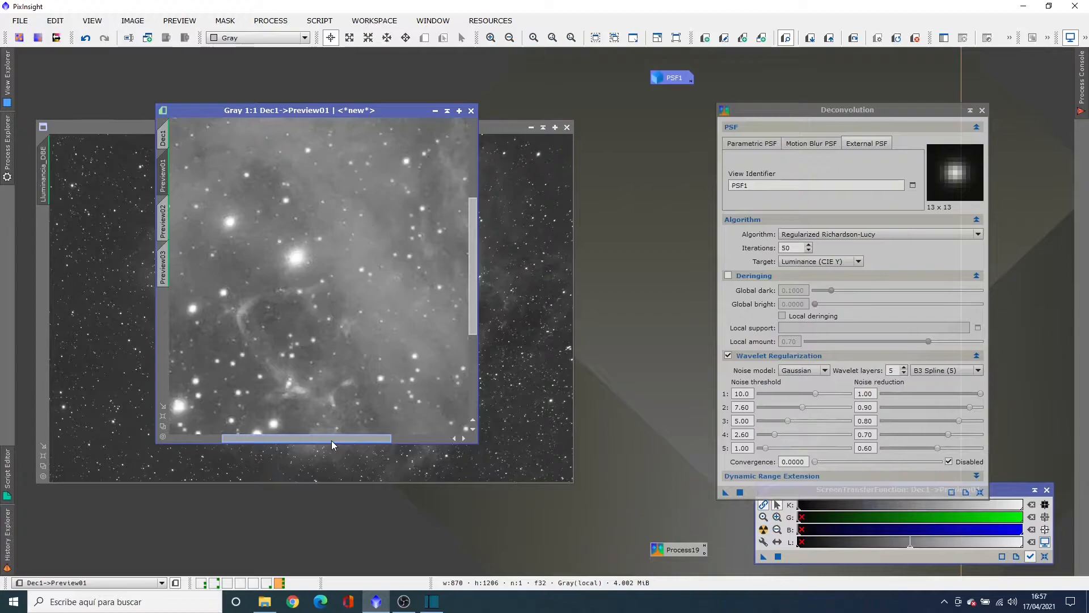
pyautogui.hotkey('ctrl', 'shift', 'z')
pyautogui.hotkey('ctrl', 'shift', 'z')
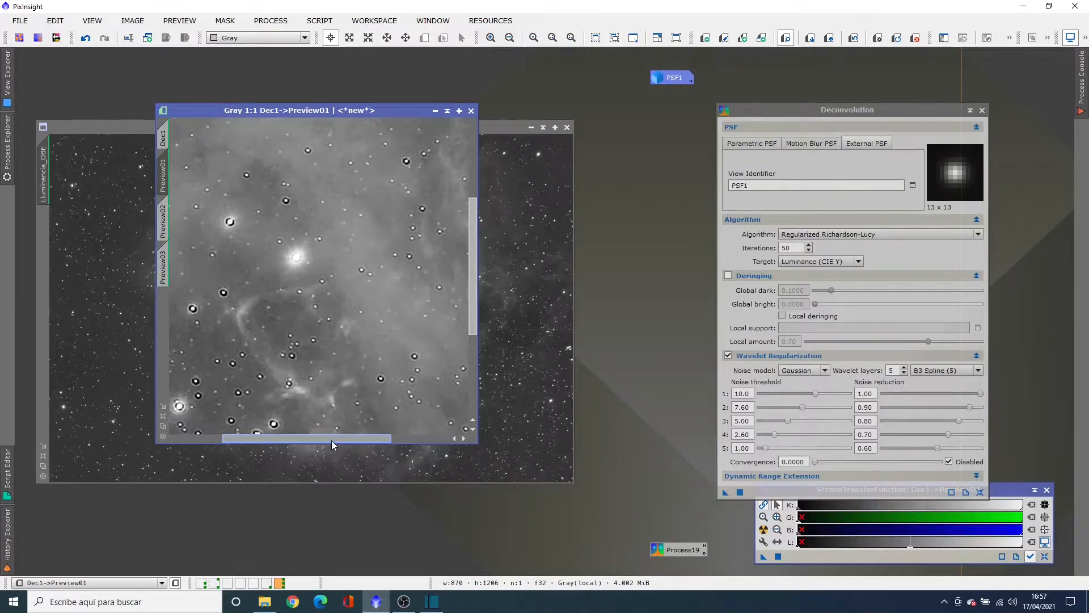
pyautogui.hotkey('ctrl', 'shift', 'z')
pyautogui.hotkey('ctrl', 'shift', 'z')
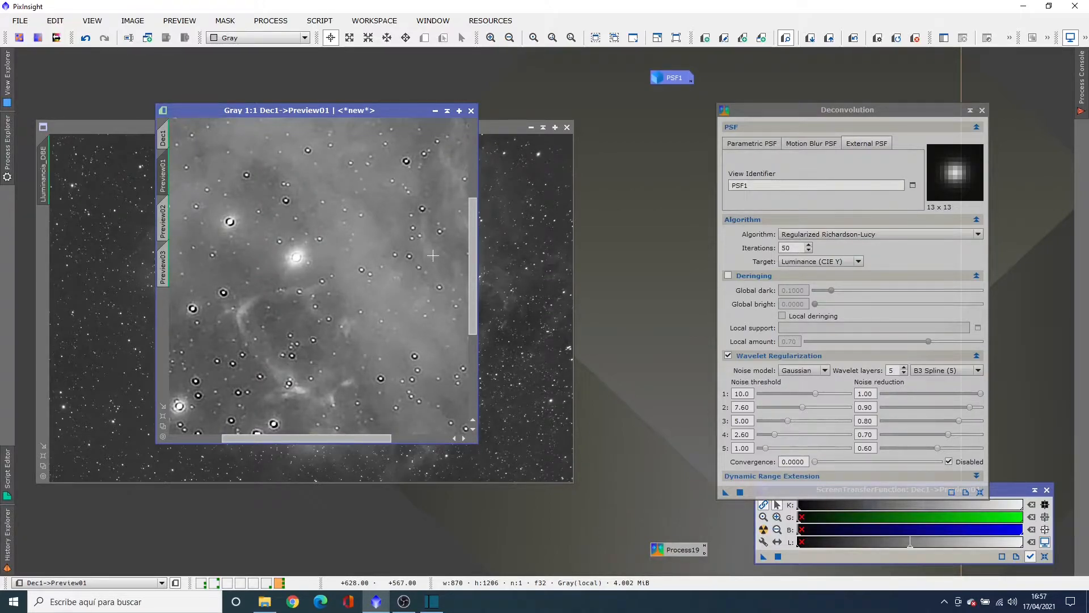
pyautogui.hotkey('ctrl', 'shift', 'z')
pyautogui.hotkey('ctrl', 'shift', 'z')
pyautogui.hotkey('ctrl', 'shift', 'z')
pyautogui.hotkey('ctrl', 'shift', 'z')
pyautogui.hotkey('ctrl', 'shift', 'z')
pyautogui.hotkey('ctrl', 'shift', 'z')
pyautogui.hotkey('ctrl', 'shift', 'z')
pyautogui.hotkey('ctrl', 'shift', 'z')
pyautogui.hotkey('ctrl', 'shift', 'z')
pyautogui.hotkey('ctrl', 'shift', 'z')
pyautogui.hotkey('ctrl', 'shift', 'z')
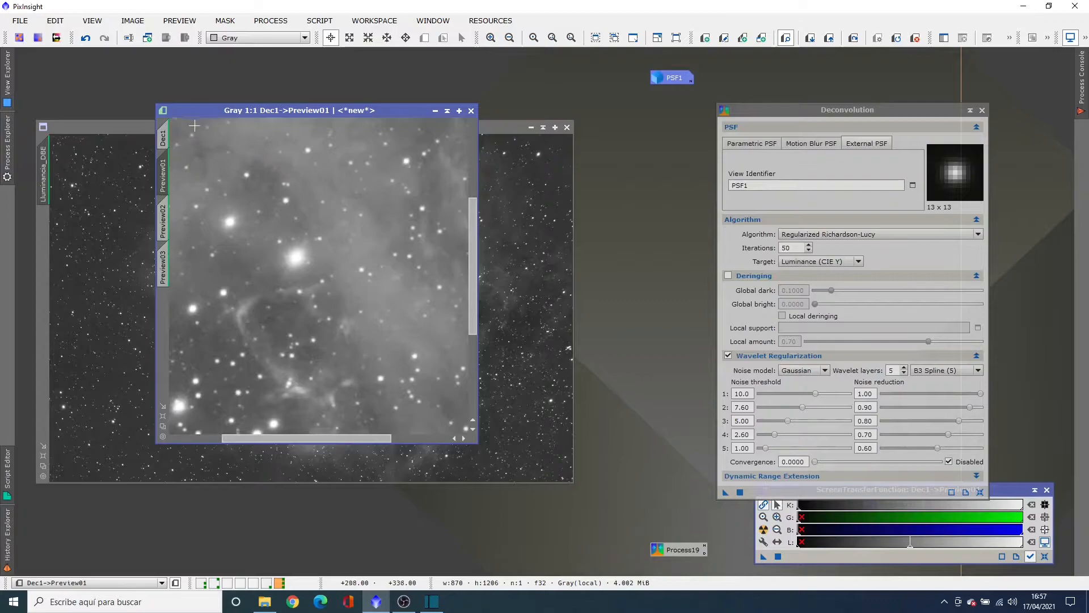
# Return to the full Dec1 image and run the 50-iteration Deconvolution on all of it
pyautogui.click(163, 137)
pyautogui.click(164, 425)
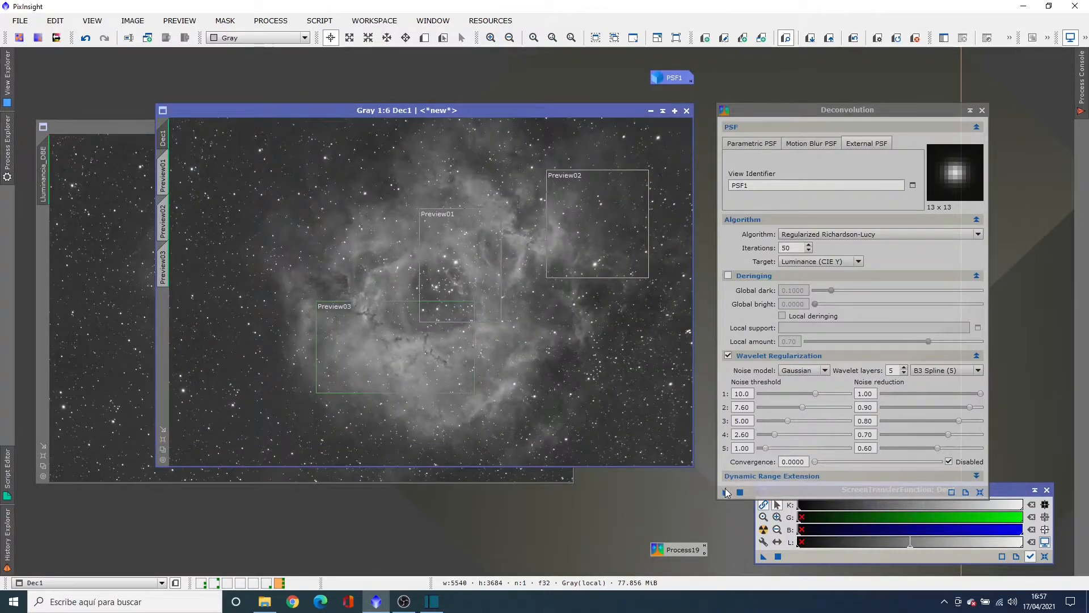
pyautogui.click(725, 492)
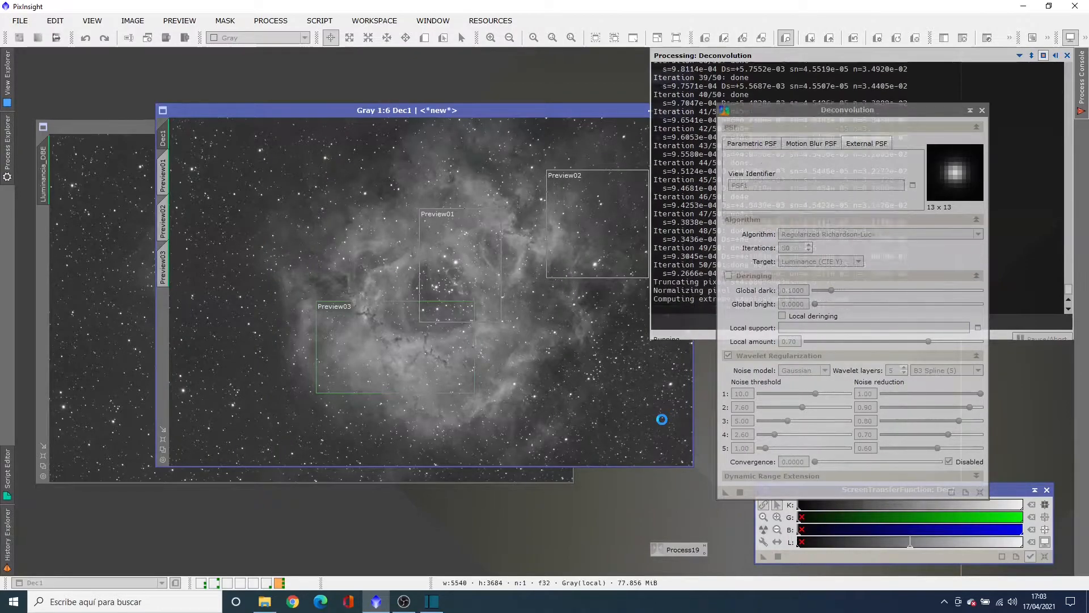
# Inspect the deconvolved Dec1 at 1:1 from the central cluster to the dark filaments below it
pyautogui.click(490, 39)
pyautogui.click(490, 39)
pyautogui.click(490, 39)
pyautogui.click(491, 39)
pyautogui.click(490, 39)
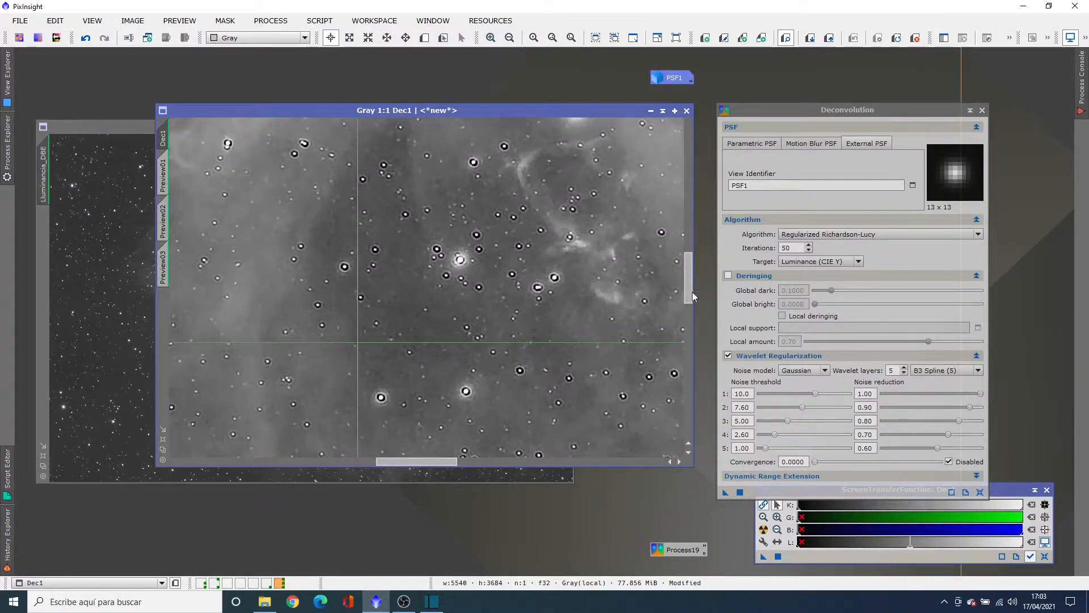
pyautogui.moveTo(689, 294); pyautogui.dragTo(668, 274)
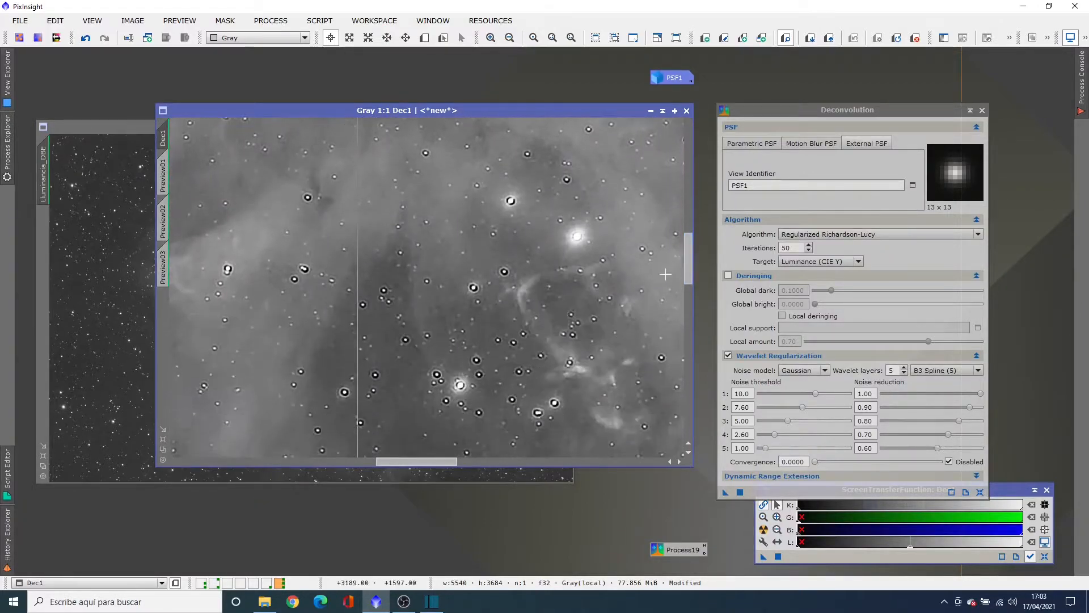
pyautogui.moveTo(427, 462); pyautogui.dragTo(386, 478)
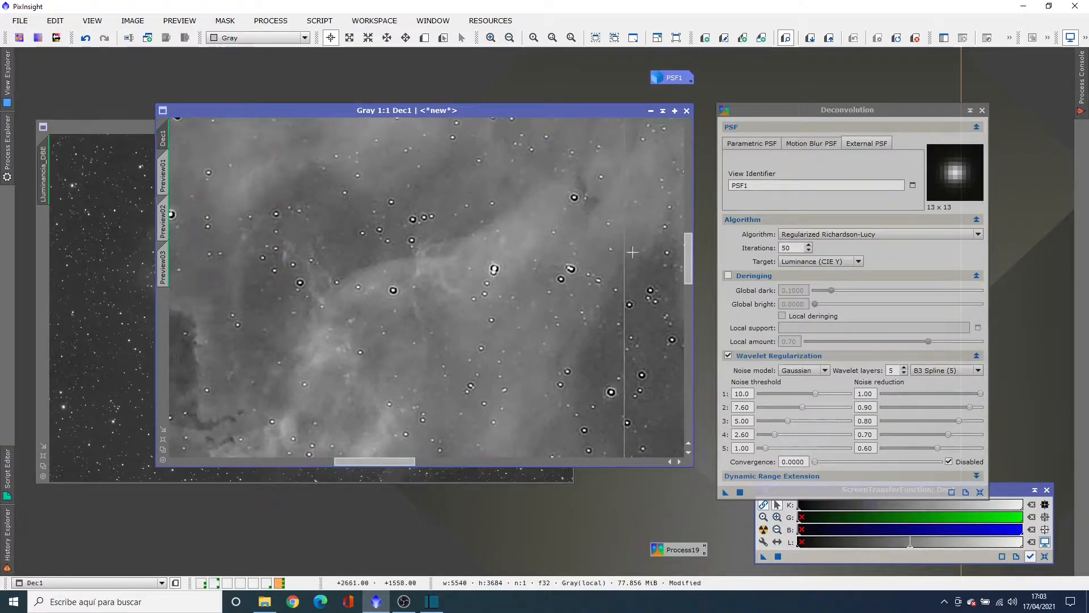
pyautogui.moveTo(689, 260); pyautogui.dragTo(685, 311)
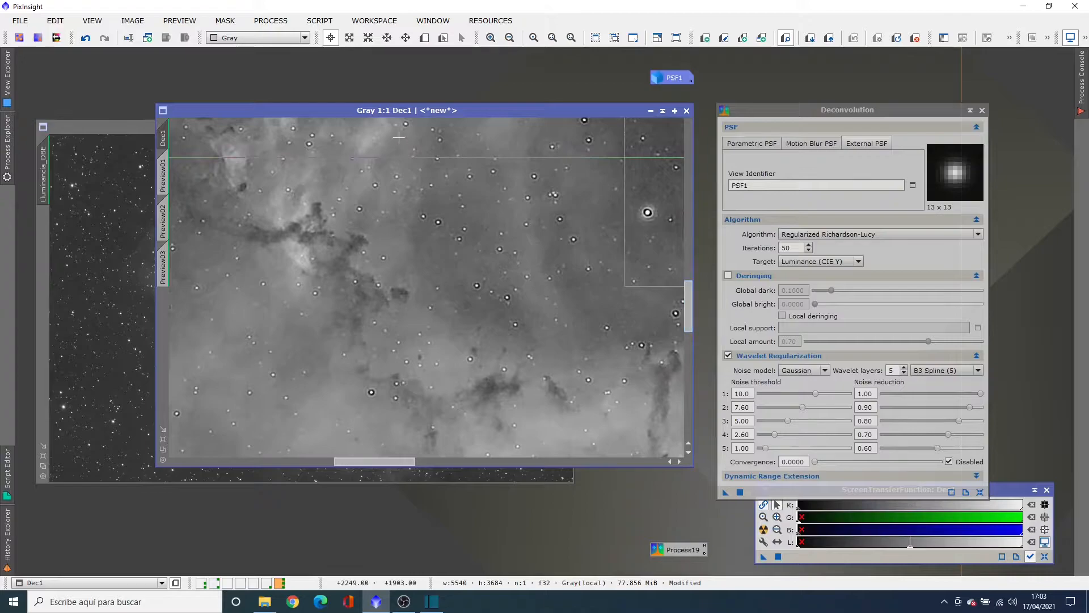
# Compare the dark filaments and stars of the full Dec1 image before and after deconvolution at 1:1, leaving the deconvolution applied
pyautogui.click(89, 39)
pyautogui.click(104, 38)
pyautogui.click(89, 43)
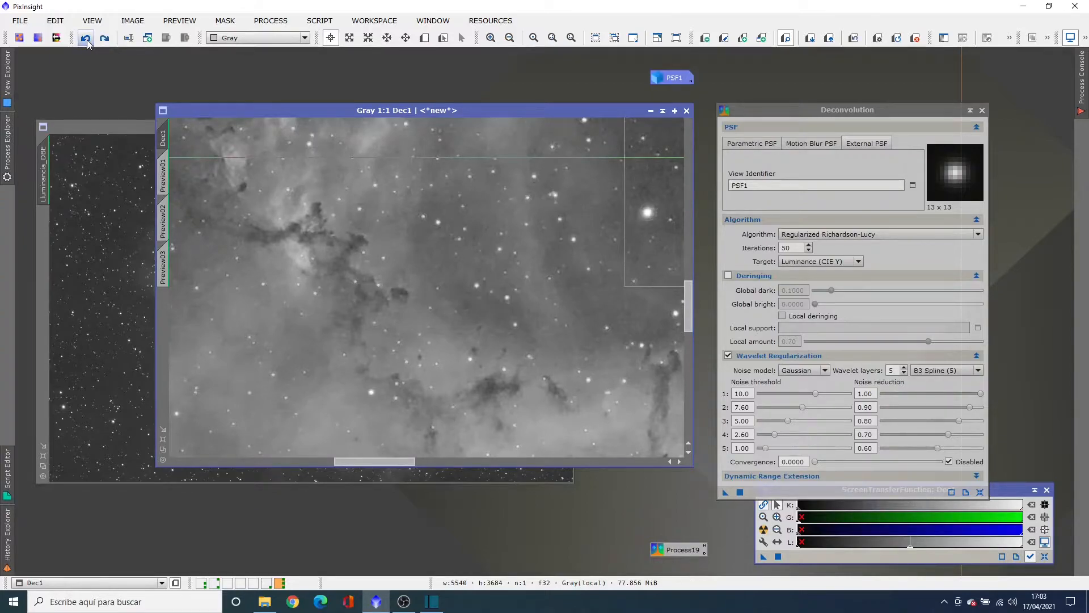
pyautogui.click(105, 40)
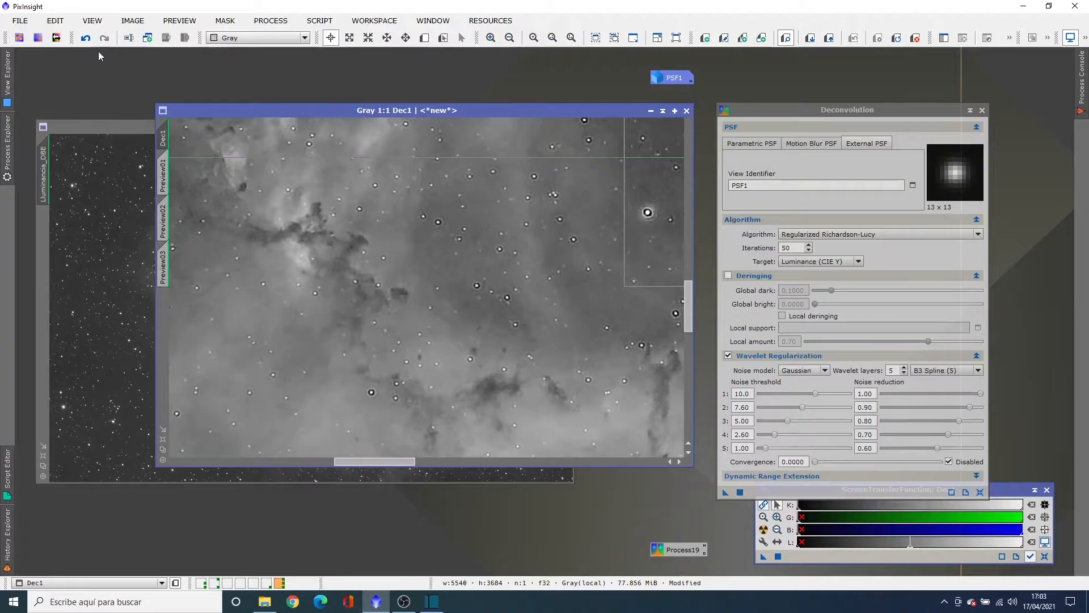
pyautogui.click(86, 38)
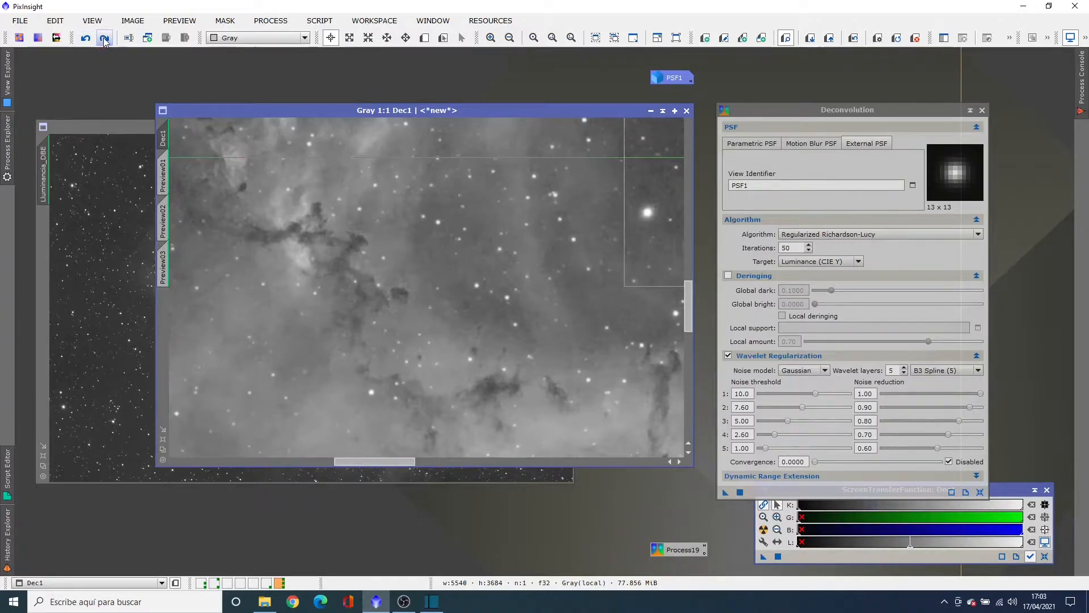
pyautogui.click(105, 38)
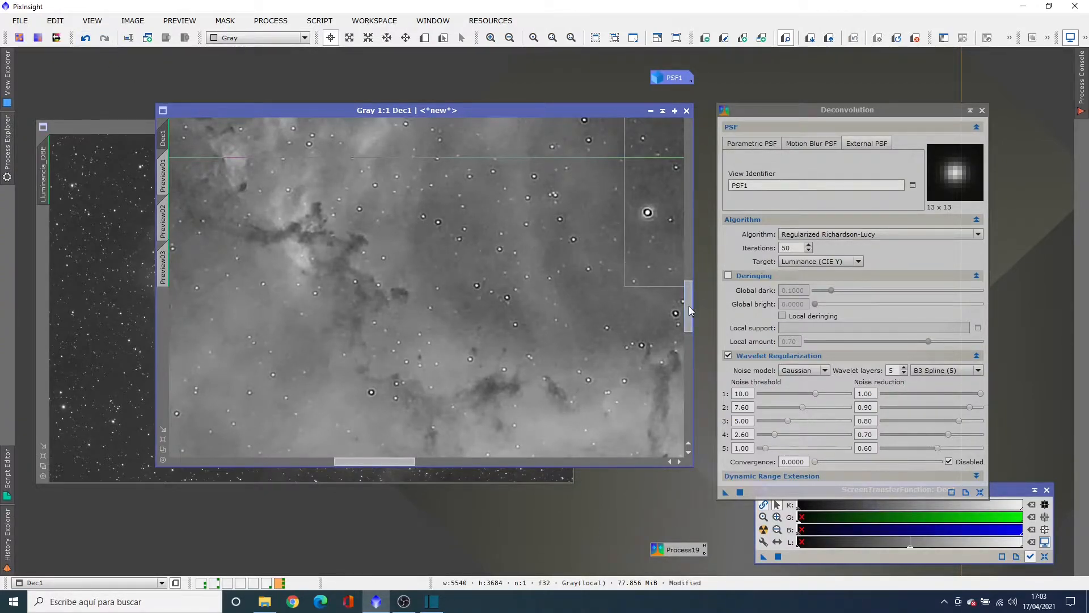
pyautogui.moveTo(688, 309)
pyautogui.mouseDown()
pyautogui.moveTo(687, 342)
pyautogui.moveTo(687, 328)
pyautogui.mouseUp()
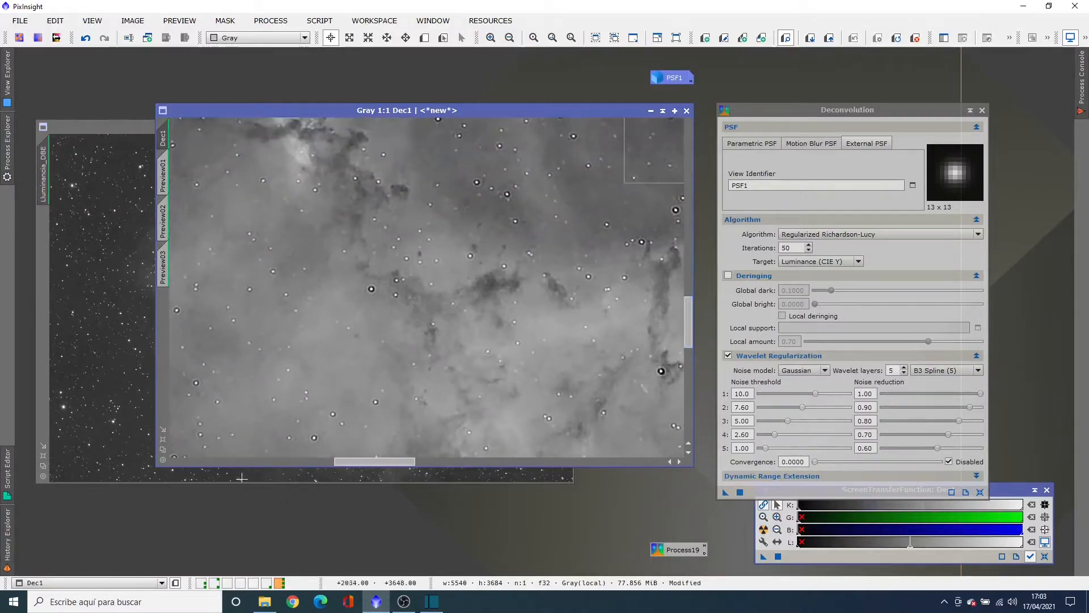
# Fit the whole Dec1 image in its window, iconize it and place its icon beside PSF1
pyautogui.click(162, 449)
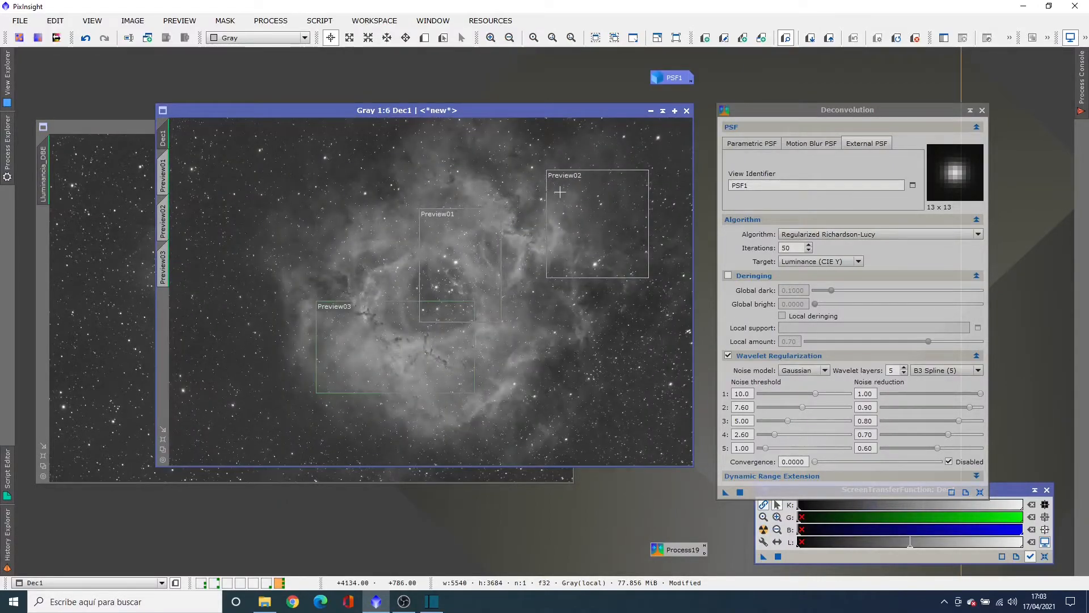
pyautogui.click(651, 111)
pyautogui.moveTo(451, 294); pyautogui.dragTo(595, 78)
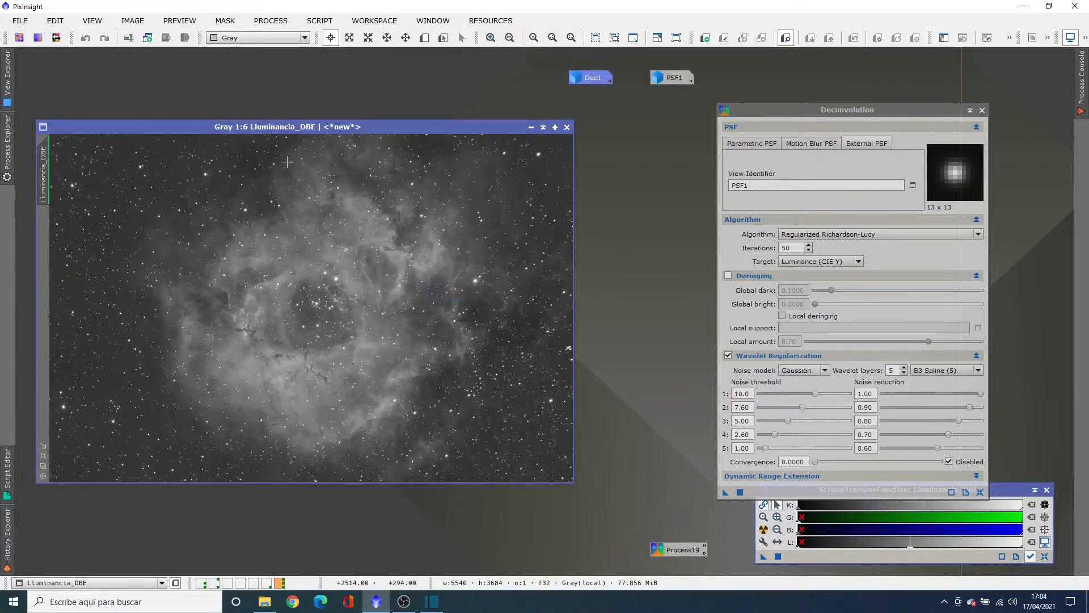
# Duplicate the Lluminancia_DBE image and rename the copy Dec2
pyautogui.moveTo(43, 176); pyautogui.dragTo(26, 213)
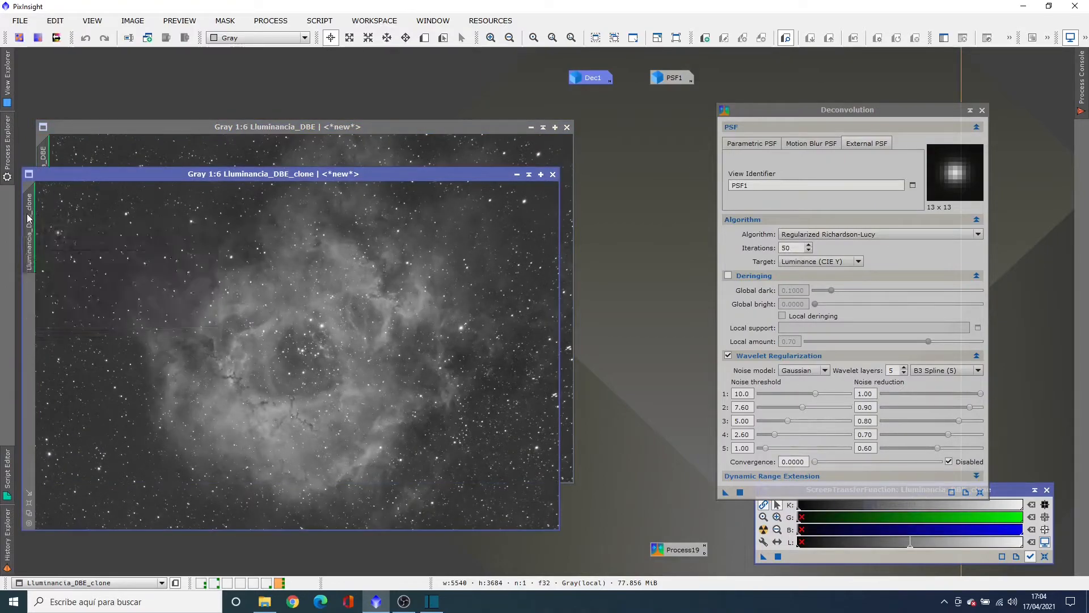
pyautogui.rightClick(26, 213)
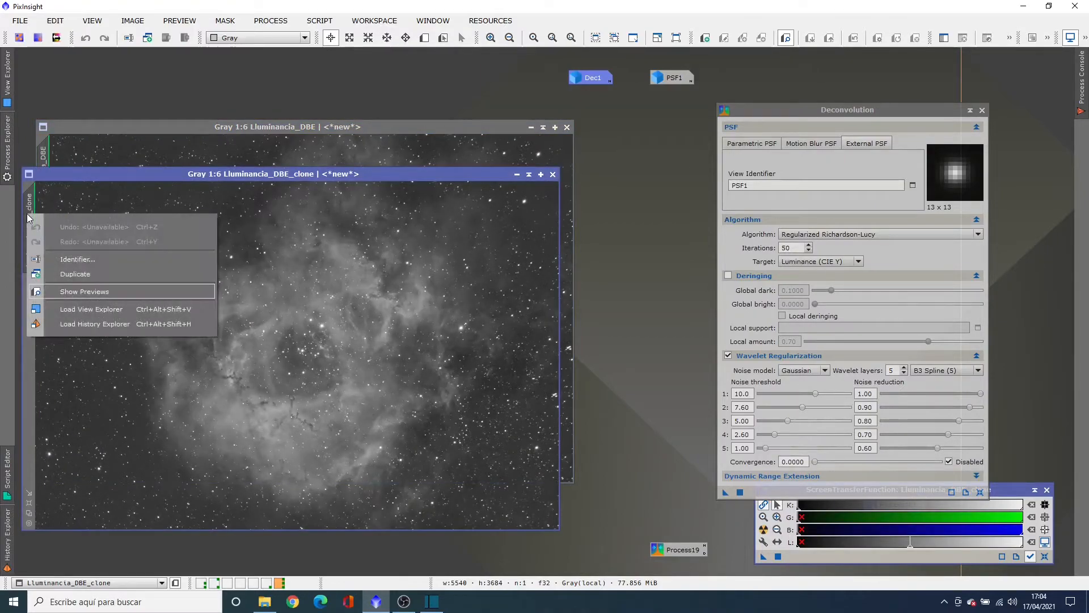
pyautogui.click(70, 260)
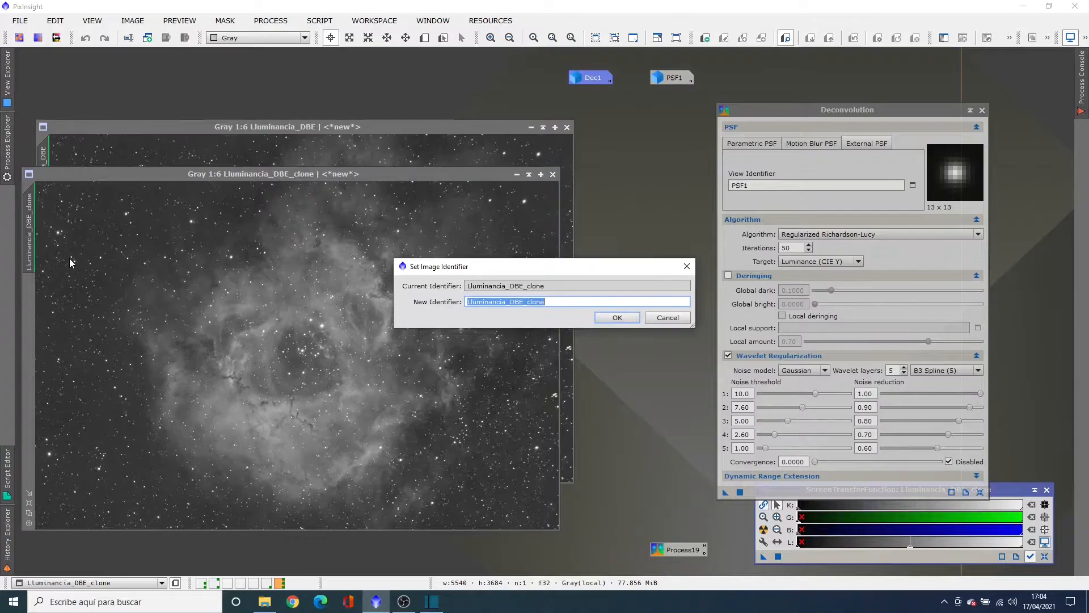
pyautogui.write('Dec2')
pyautogui.click(610, 319)
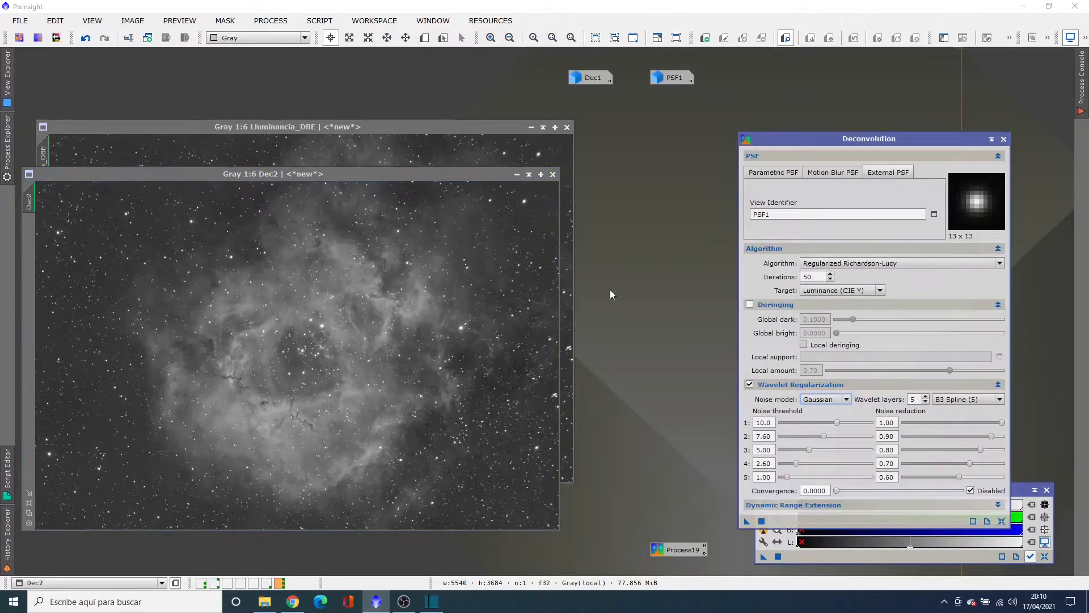
# Define three previews on Dec2 over the lower filaments, the central cluster and the nebula's right edge, and open Preview01
pyautogui.click(424, 38)
pyautogui.click(191, 371)
pyautogui.moveTo(192, 371)
pyautogui.mouseDown()
pyautogui.moveTo(258, 477)
pyautogui.moveTo(341, 484)
pyautogui.mouseUp()
pyautogui.click(424, 38)
pyautogui.moveTo(271, 257); pyautogui.dragTo(371, 390)
pyautogui.click(427, 39)
pyautogui.moveTo(394, 276); pyautogui.dragTo(532, 405)
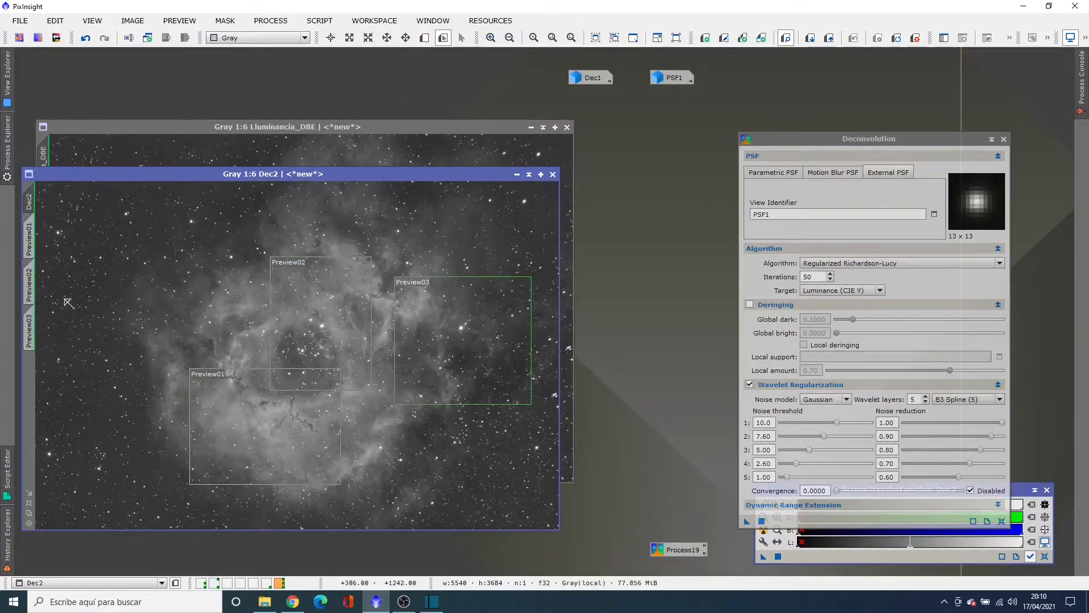
pyautogui.click(30, 245)
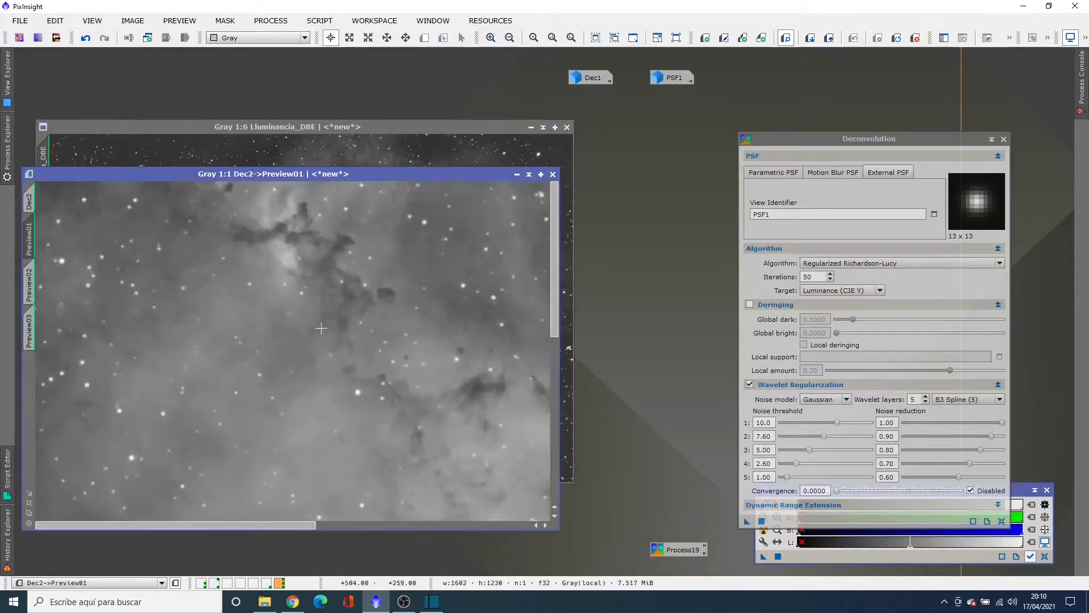
# Fit Preview01 in its window and deconvolve it with 10 iterations and Deringing enabled at Global dark 0.02
pyautogui.click(29, 512)
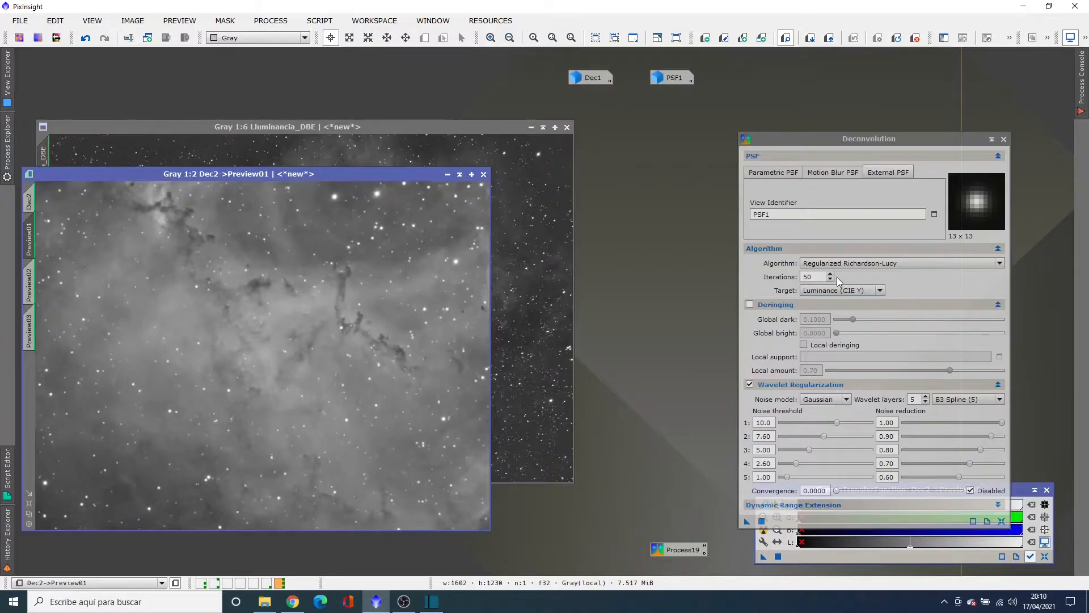
pyautogui.click(808, 277)
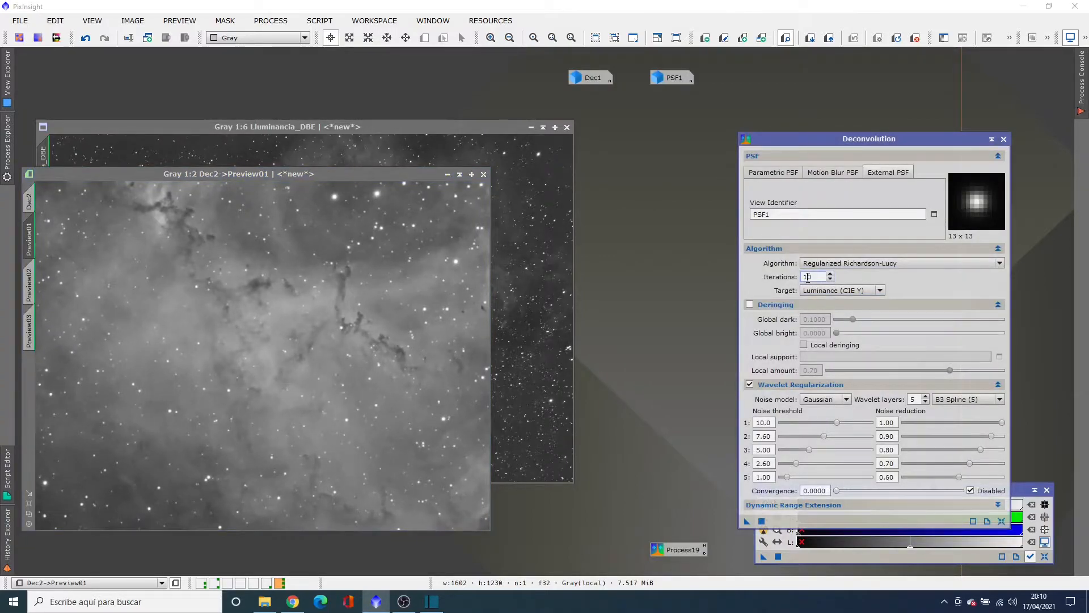
pyautogui.click(749, 304)
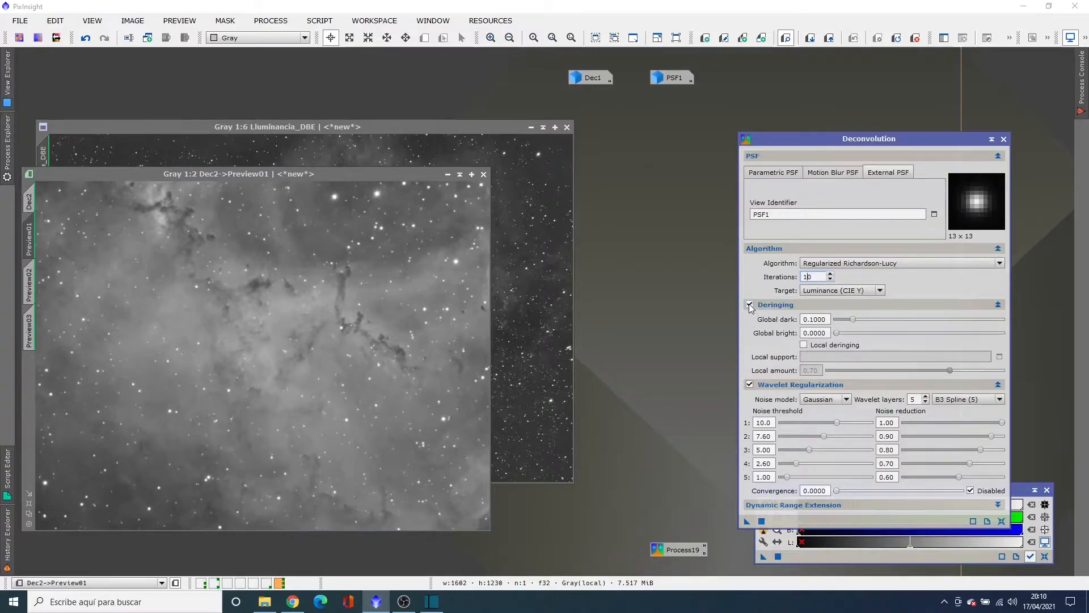
pyautogui.click(815, 320)
pyautogui.click(746, 521)
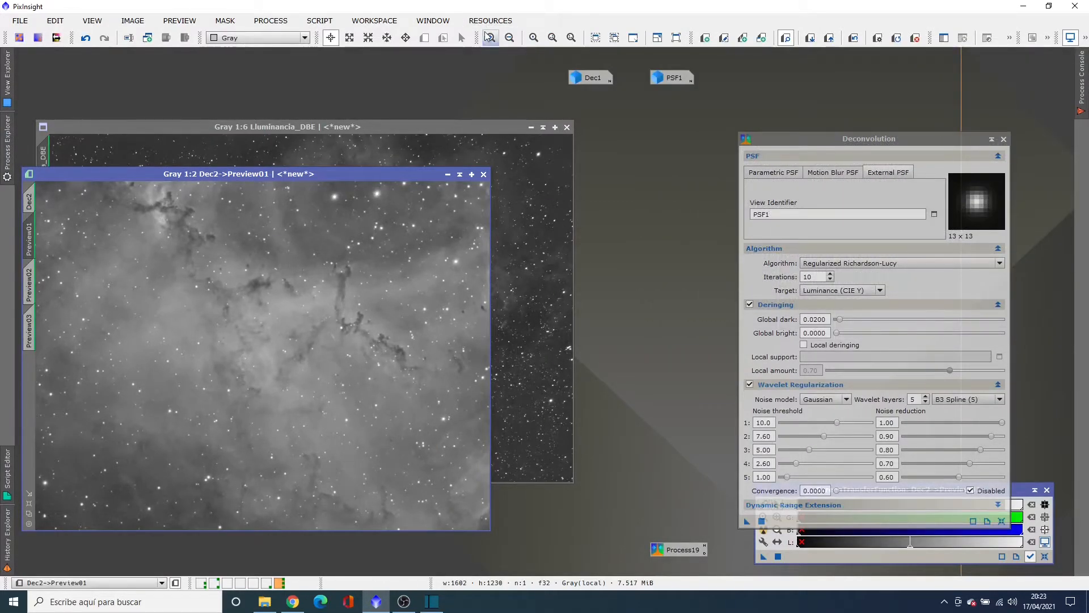
# Compare the bright stars in the upper part of Preview01 before and after deconvolution at 3:1
pyautogui.click(490, 37)
pyautogui.click(490, 37)
pyautogui.click(489, 37)
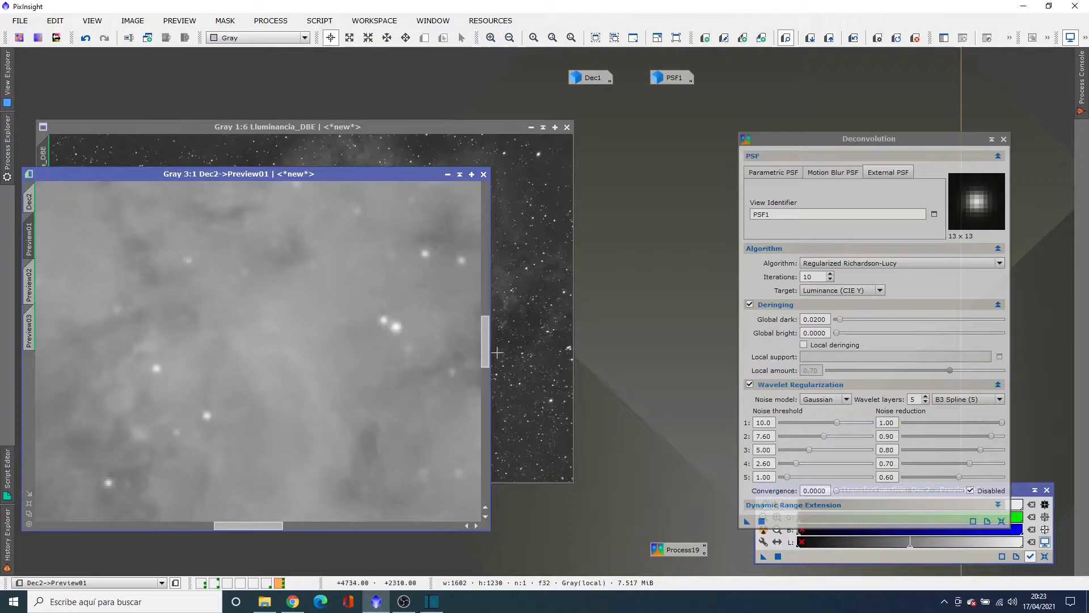
pyautogui.moveTo(488, 356); pyautogui.dragTo(478, 196)
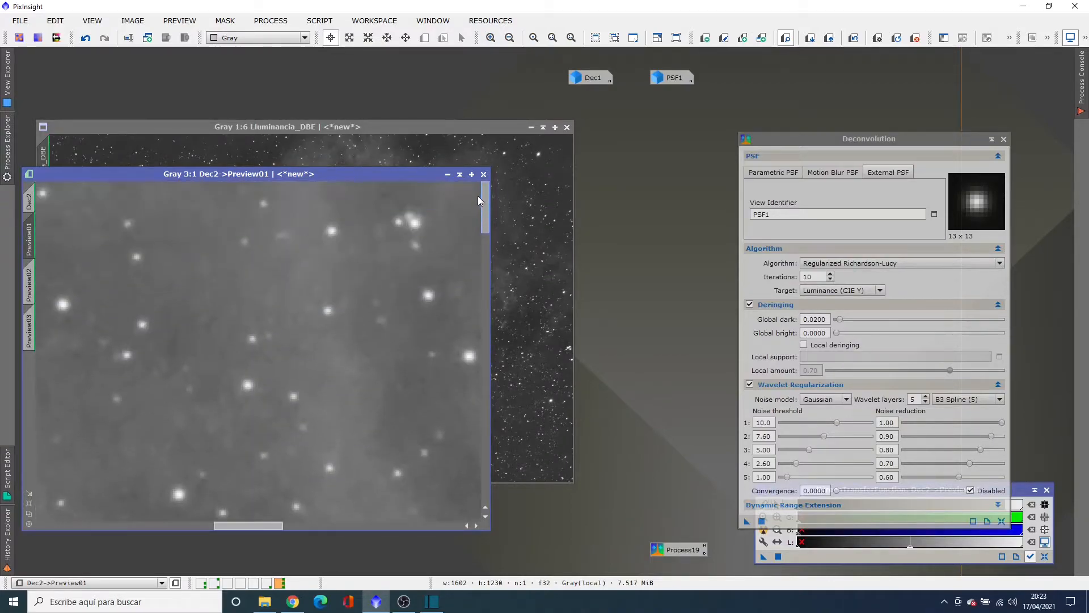
pyautogui.moveTo(261, 524); pyautogui.dragTo(352, 542)
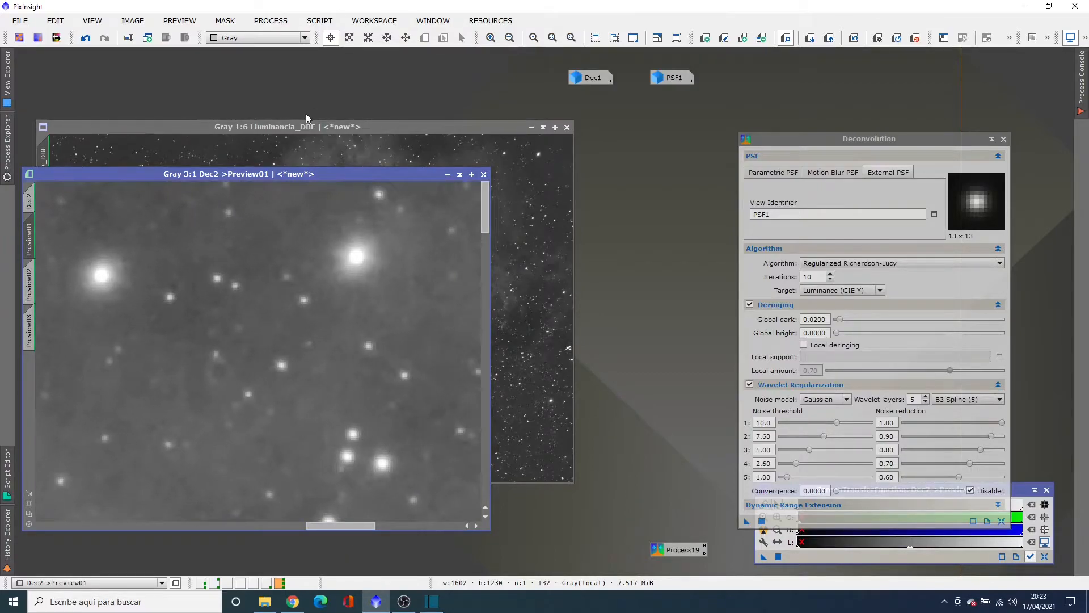
pyautogui.hotkey('ctrl', 'shift', 'z')
pyautogui.hotkey('ctrl', 'shift', 'z')
pyautogui.hotkey('ctrl', 'shift', 'z')
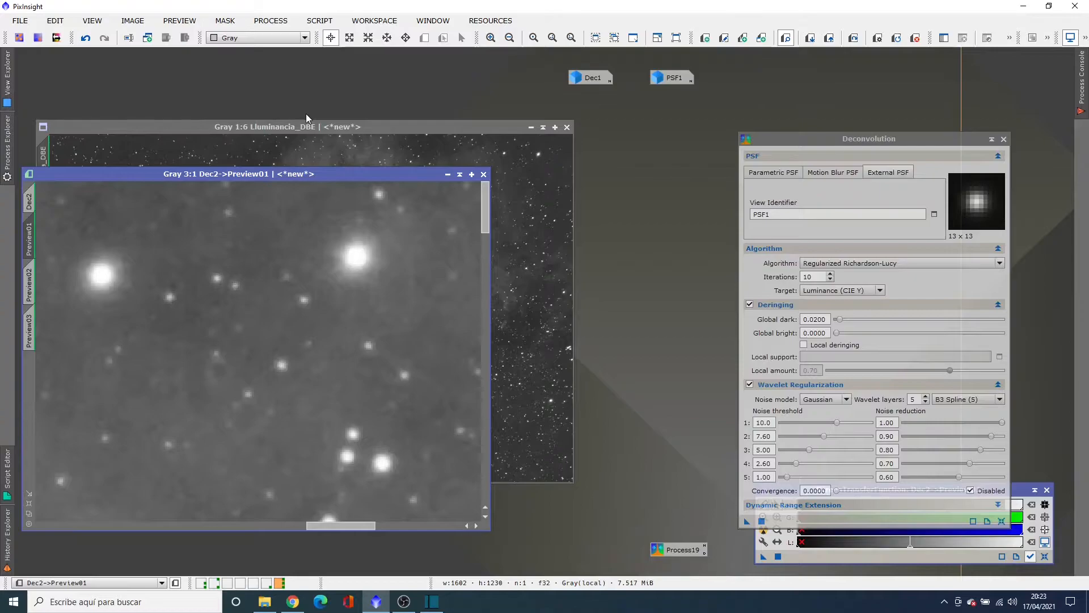
pyautogui.hotkey('ctrl', 'shift', 'z')
pyautogui.hotkey('ctrl', 'shift', 'z')
pyautogui.hotkey('ctrl', 'shift', 'z')
pyautogui.hotkey('ctrl', 'shift', 'z')
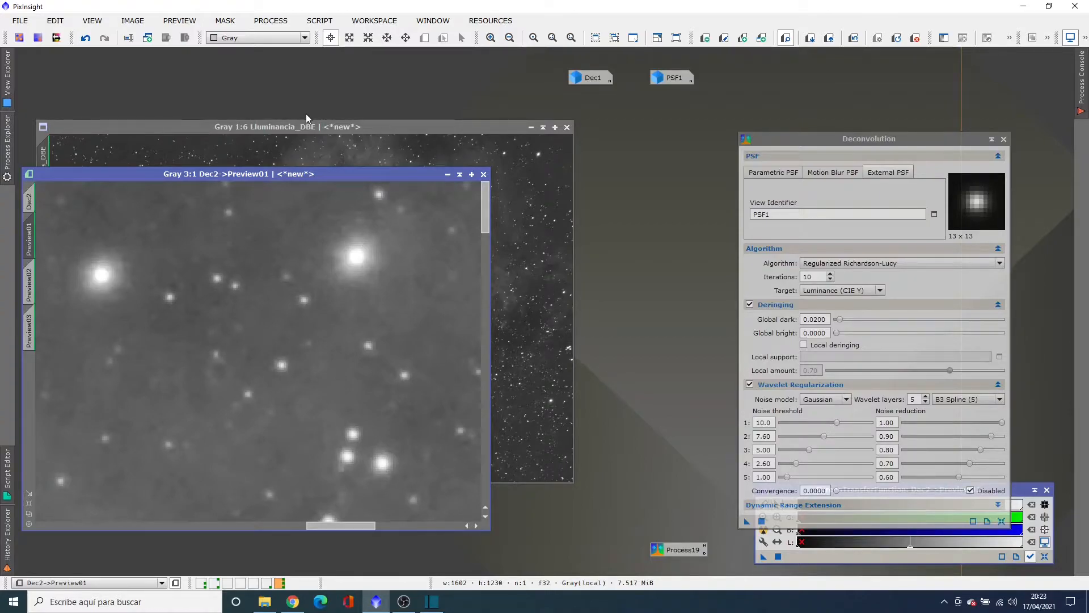
pyautogui.hotkey('ctrl', 'shift', 'z')
pyautogui.hotkey('ctrl', 'shift', 'z')
pyautogui.hotkey('ctrl', 'shift', 'z')
# Try the deconvolution on Preview01 with Global dark values of 0.05, 0.03 and 0.01
pyautogui.click(818, 319)
pyautogui.write('5')
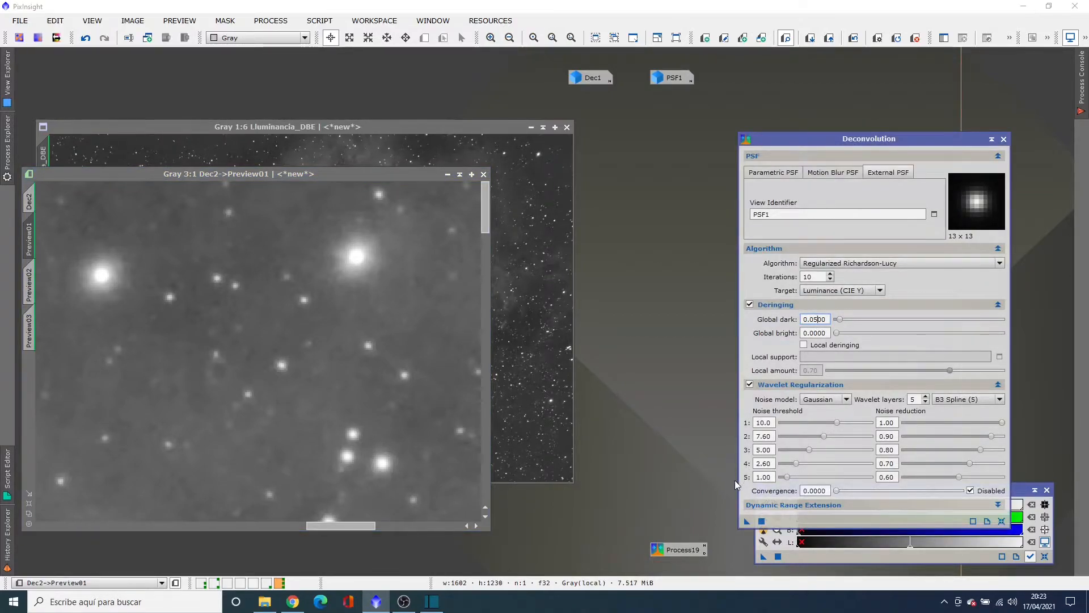
pyautogui.moveTo(747, 524); pyautogui.dragTo(379, 401)
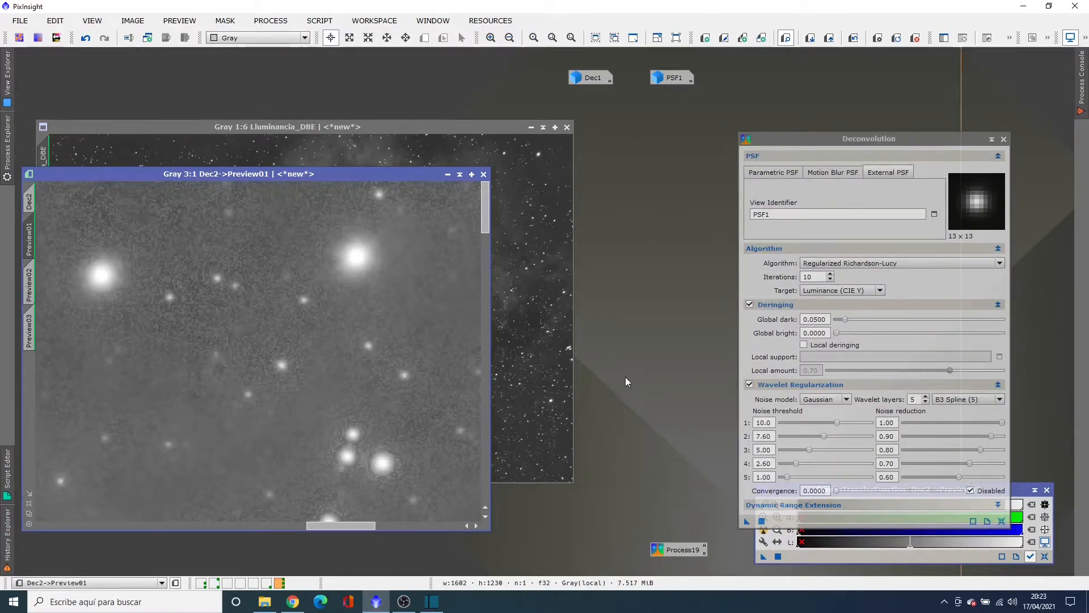
pyautogui.click(816, 319)
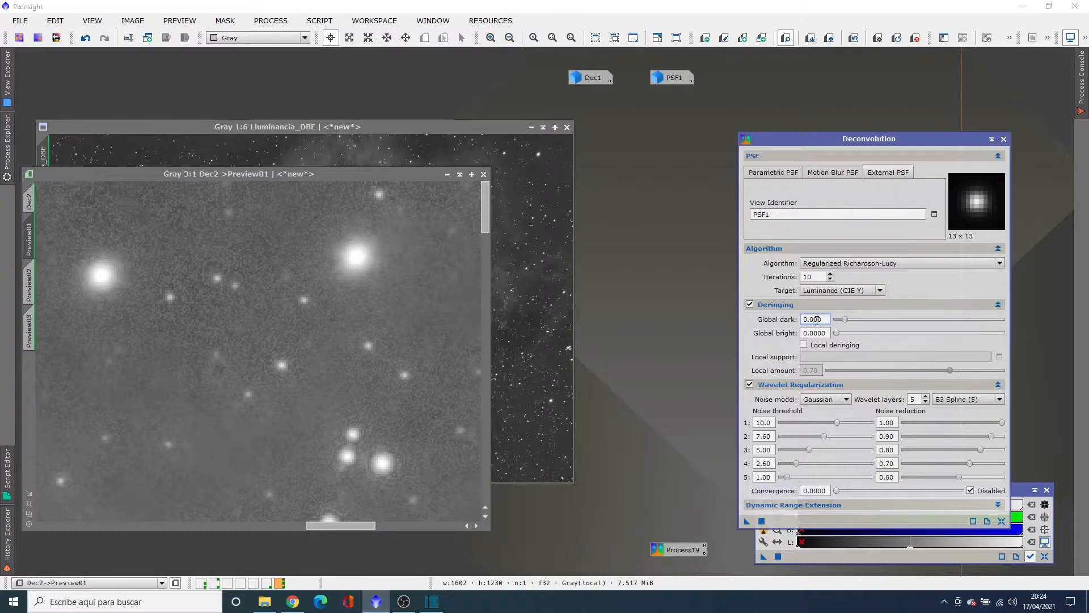
pyautogui.click(747, 522)
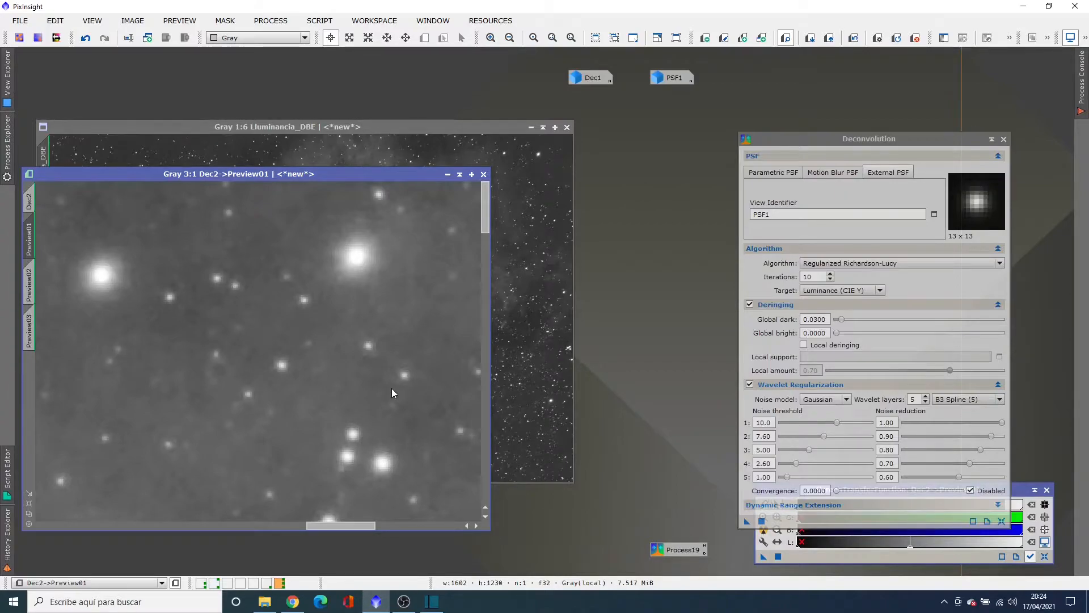
pyautogui.click(818, 319)
pyautogui.write('1')
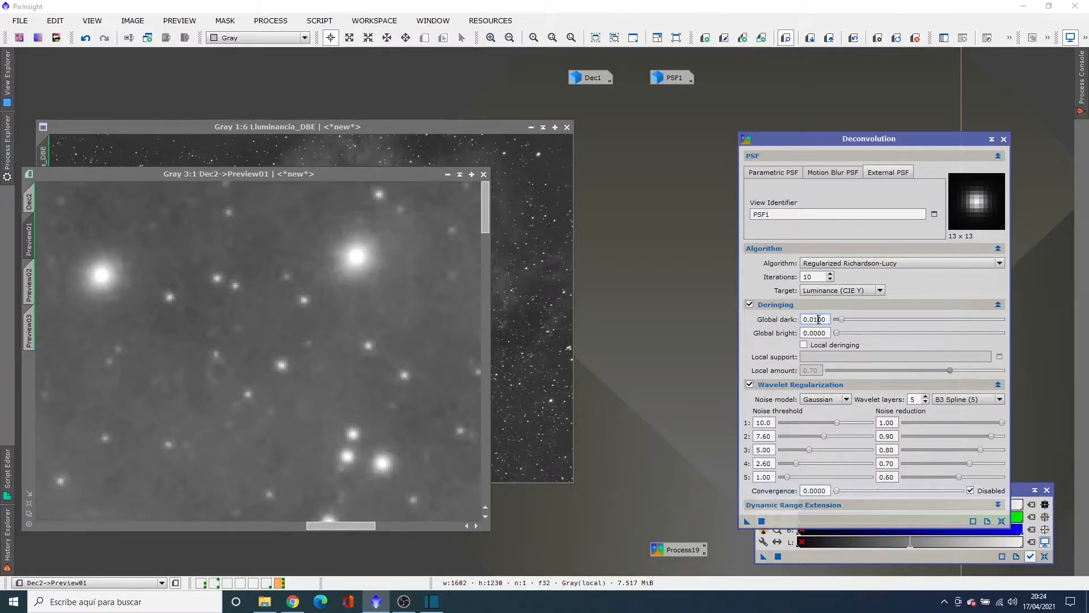
pyautogui.click(746, 522)
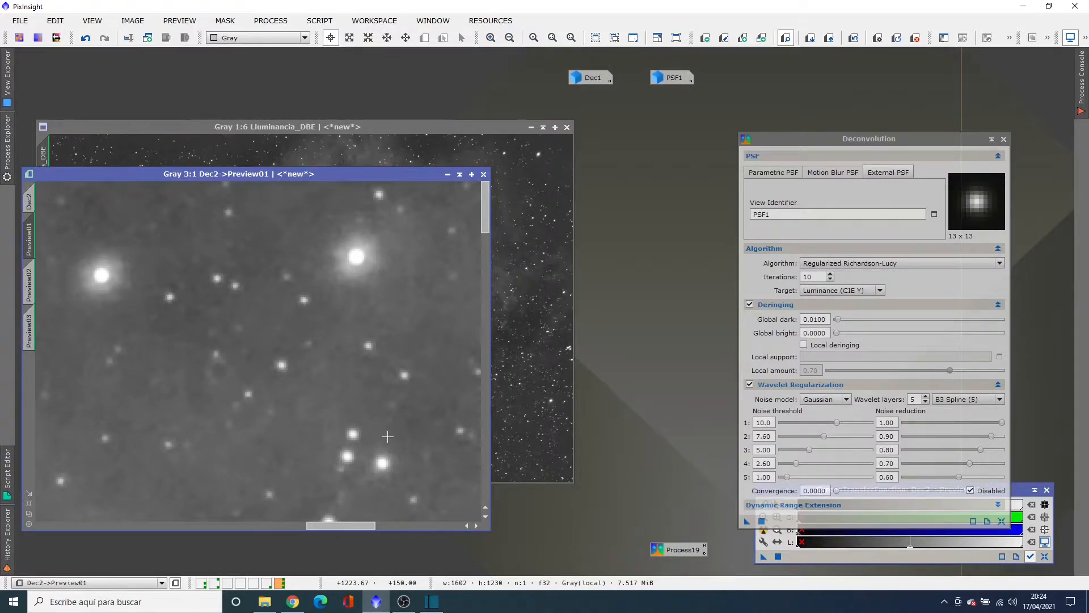
# Deconvolve Preview01 with Global dark 0.025 and compare its bright stars before and after
pyautogui.click(817, 320)
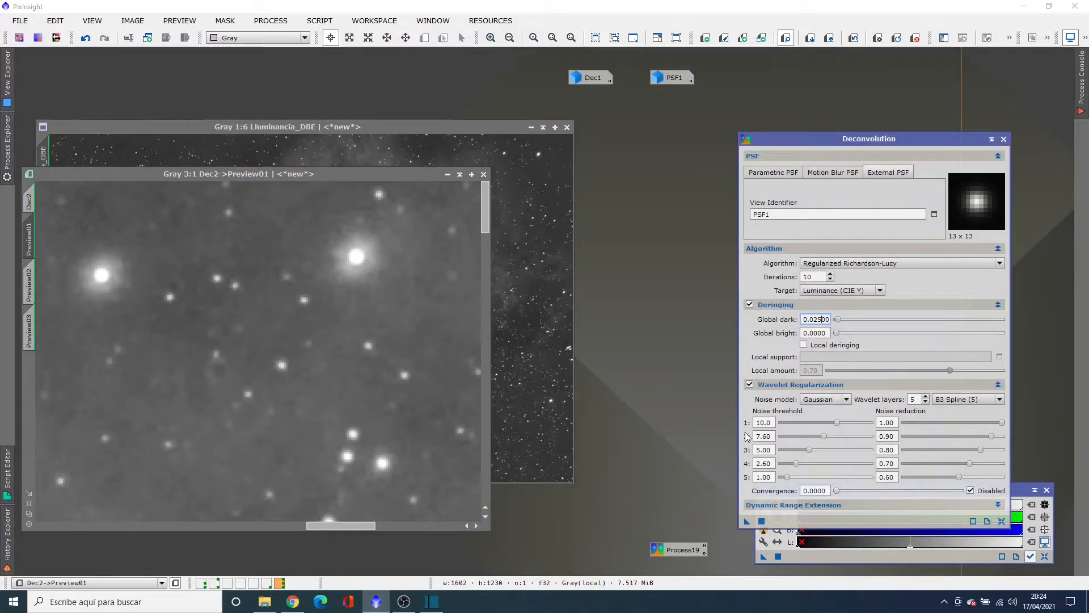
pyautogui.click(745, 520)
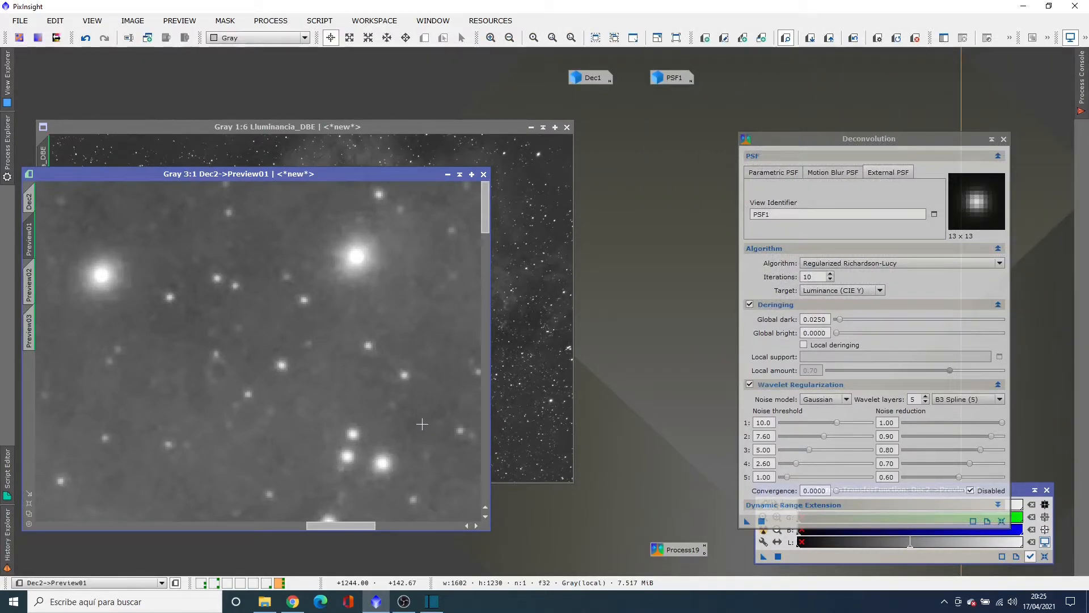
pyautogui.hotkey('ctrl', 'shift', 'z')
pyautogui.hotkey('ctrl', 'shift', 'z')
pyautogui.hotkey('ctrl', 'shift', 'z')
pyautogui.hotkey('ctrl', 'shift', 'z')
pyautogui.hotkey('ctrl', 'shift', 'z')
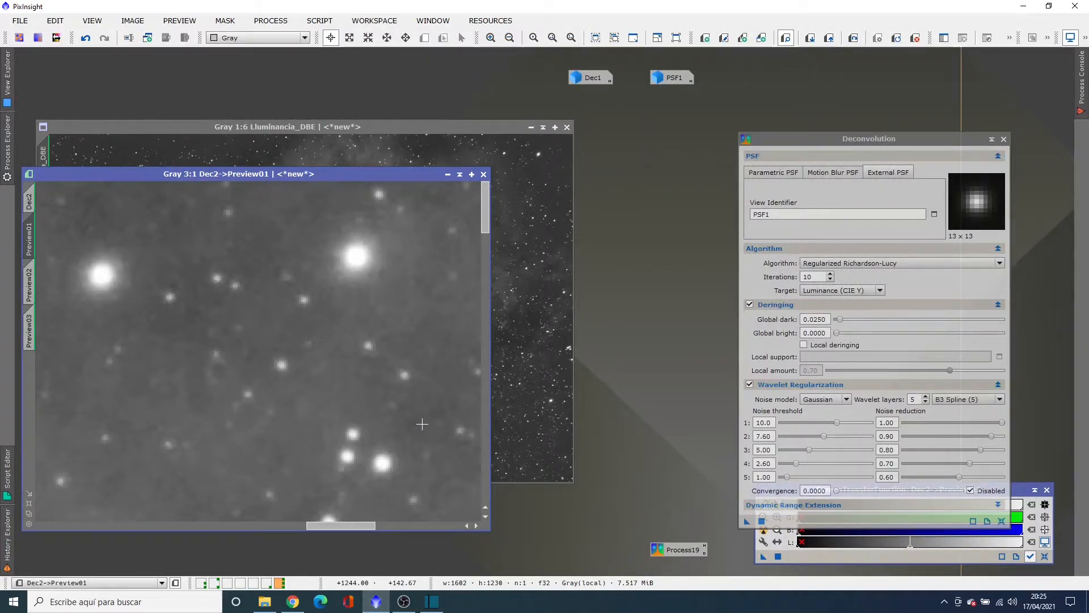
pyautogui.hotkey('ctrl', 'shift', 'z')
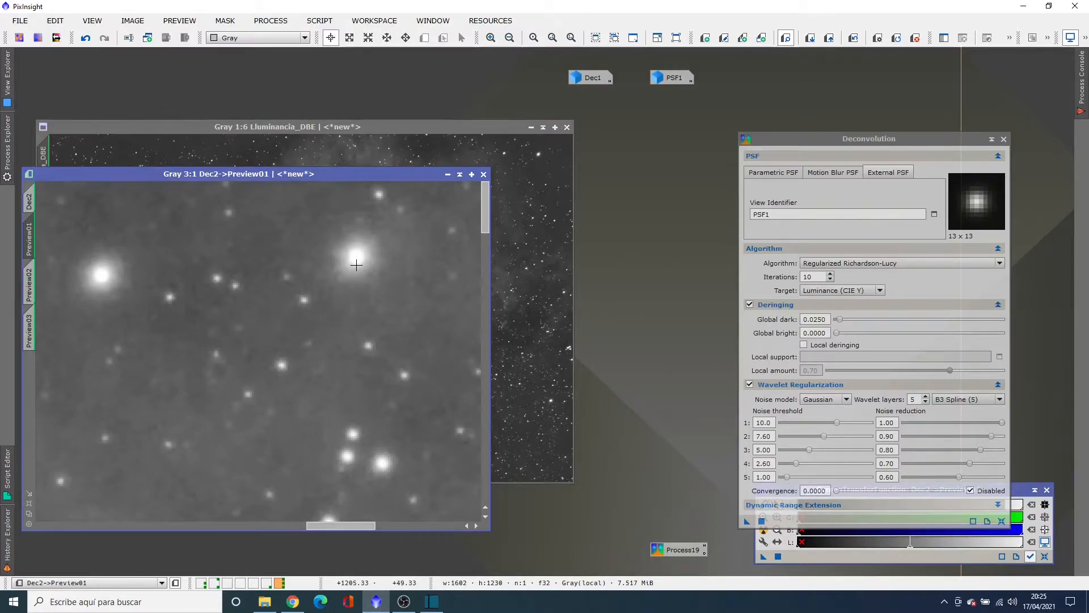
# Rerun the deconvolution on Preview01 with 50 iterations and again with 25
pyautogui.click(808, 276)
pyautogui.press('BackSpace')
pyautogui.write('5')
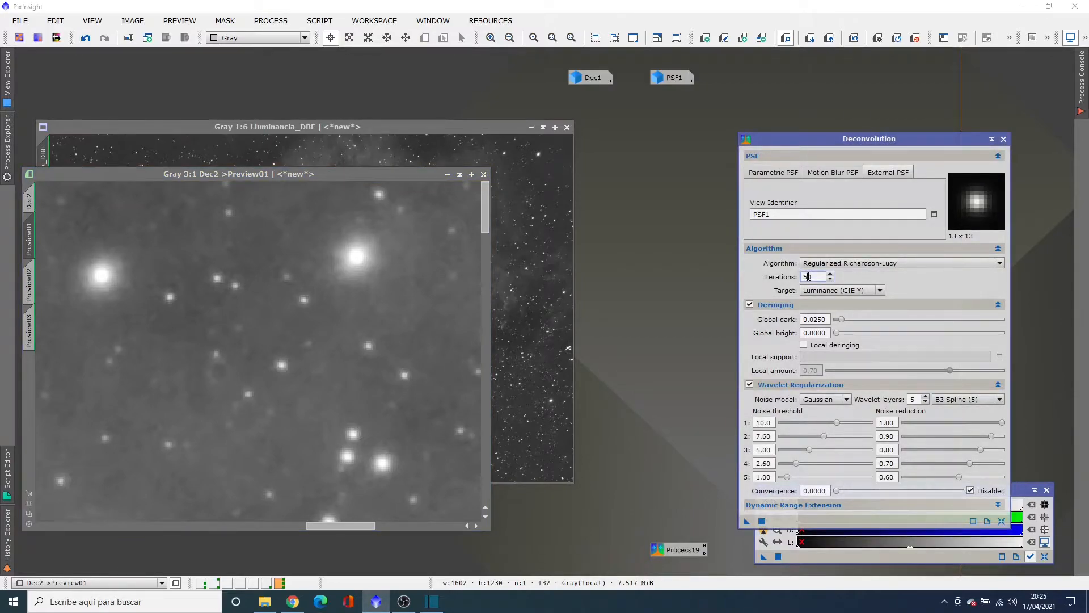
pyautogui.moveTo(747, 521); pyautogui.dragTo(443, 463)
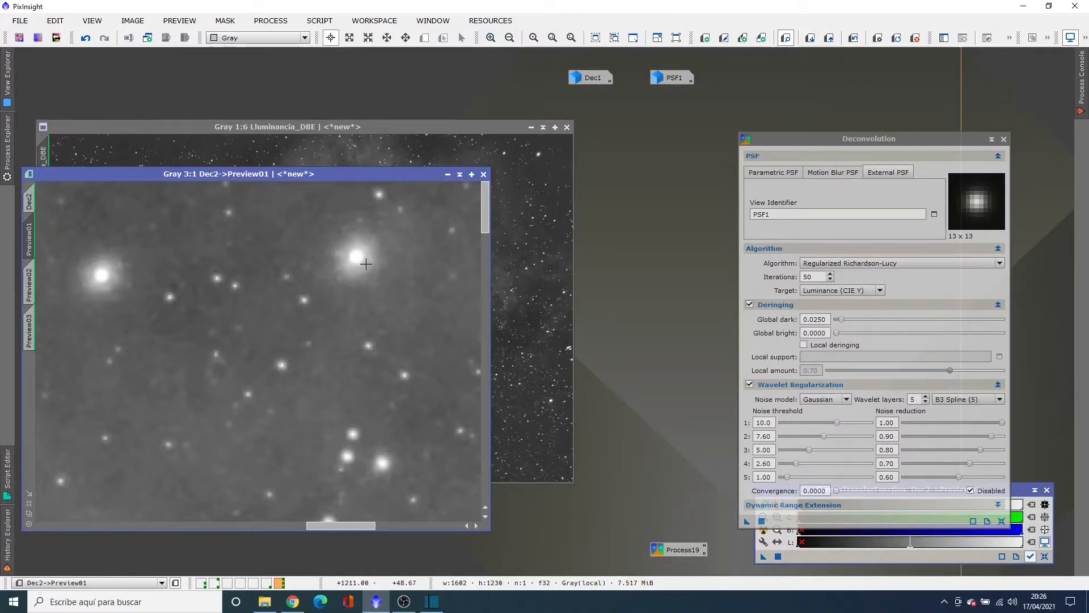
pyautogui.click(812, 276)
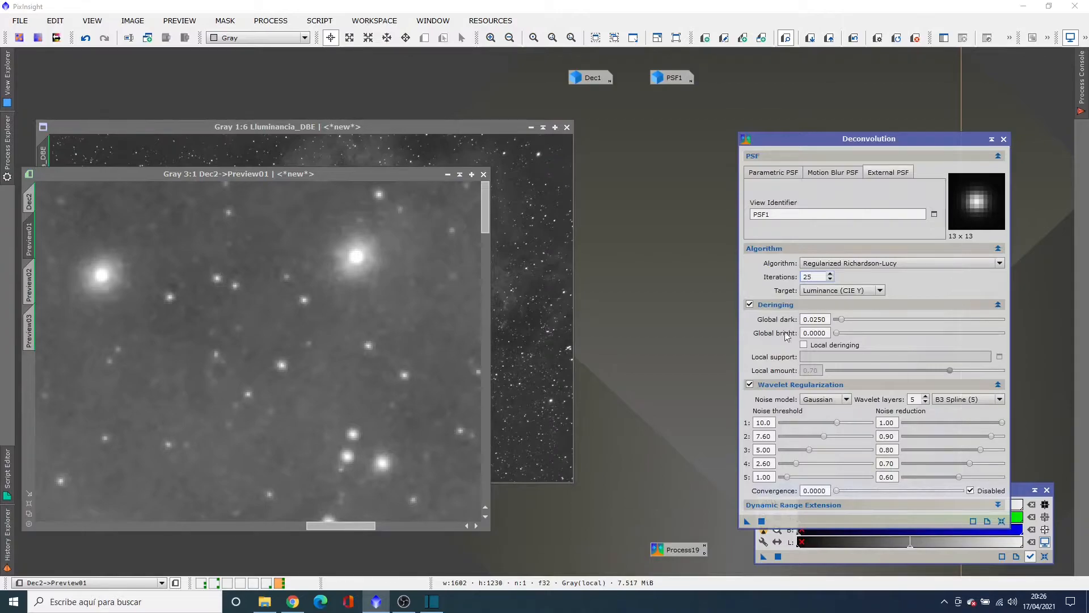
pyautogui.moveTo(747, 521); pyautogui.dragTo(425, 461)
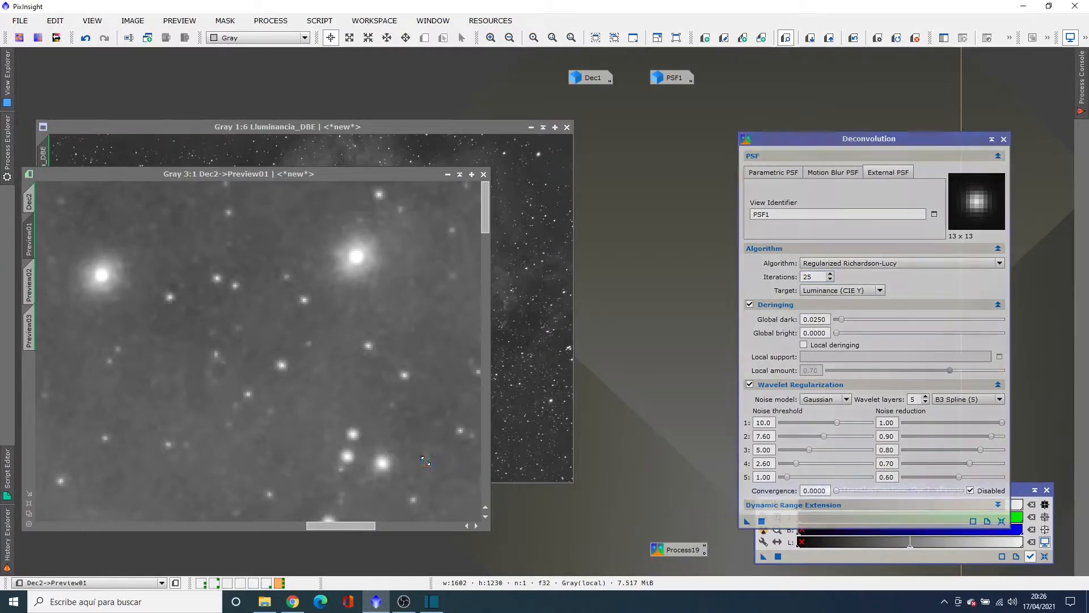
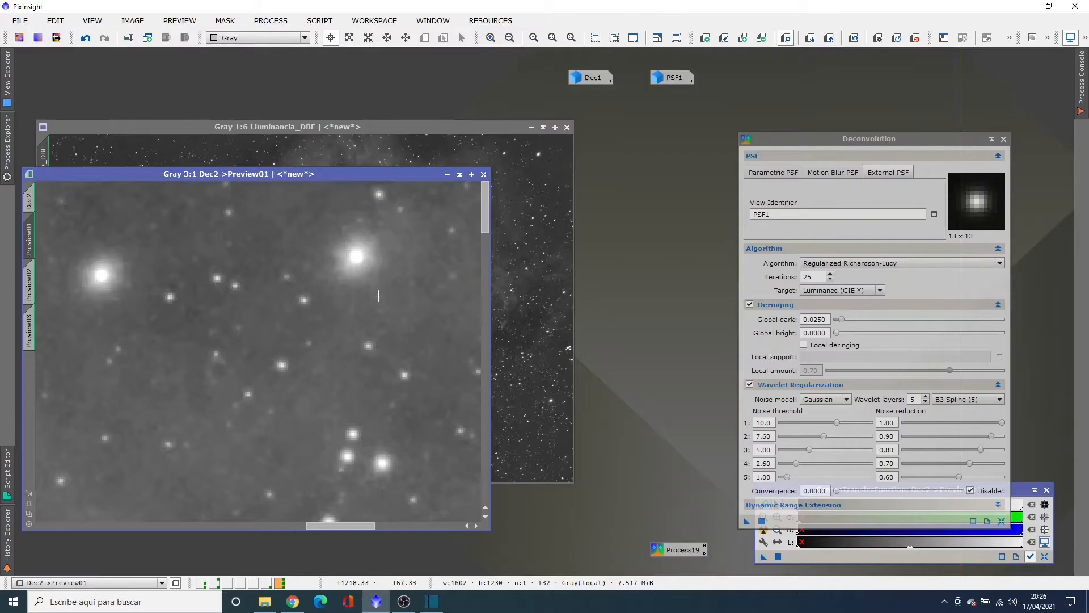
# Compare the star halos and background of Preview01 before and after the 25-iteration deconvolution
pyautogui.hotkey('ctrl', 'shift', 'z')
pyautogui.hotkey('ctrl', 'shift', 'z')
pyautogui.hotkey('ctrl', 'shift', 'z')
pyautogui.hotkey('ctrl', 'shift', 'z')
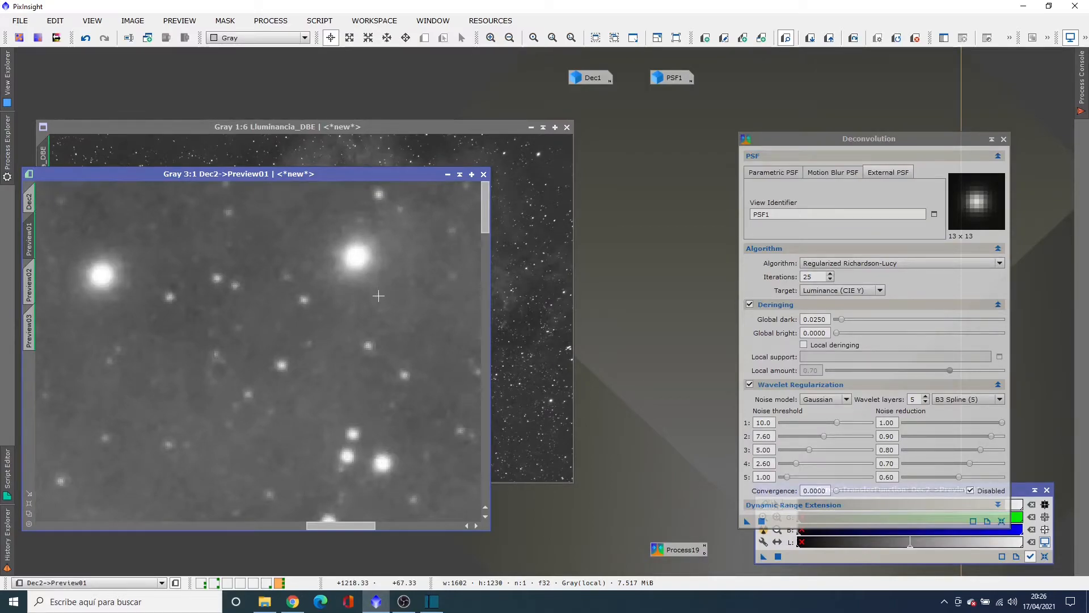
pyautogui.hotkey('ctrl', 'shift', 'z')
pyautogui.hotkey('ctrl', 'shift', 'z')
pyautogui.hotkey('ctrl', 'shift', 'z')
pyautogui.hotkey('ctrl', 'shift', 'z')
pyautogui.hotkey('ctrl', 'shift', 'z')
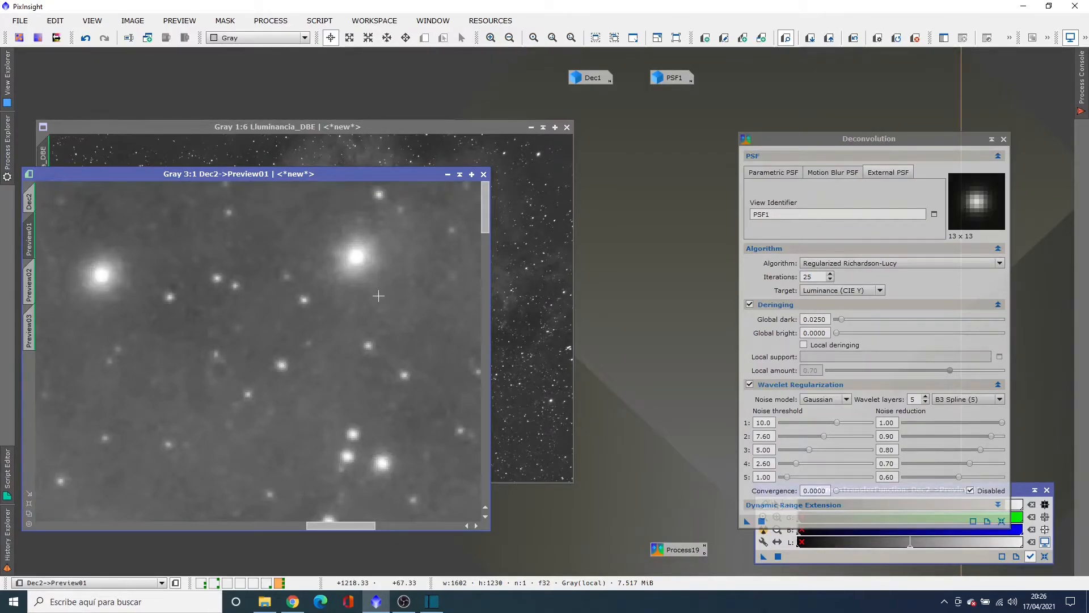
pyautogui.hotkey('ctrl', 'shift', 'z')
pyautogui.hotkey('ctrl', 'shift', 'z')
pyautogui.hotkey('ctrl', 'shift', 'z')
# Fit Preview02 in its window, deconvolve it with the 25-iteration settings and inspect its brightest star at 3:1
pyautogui.click(29, 279)
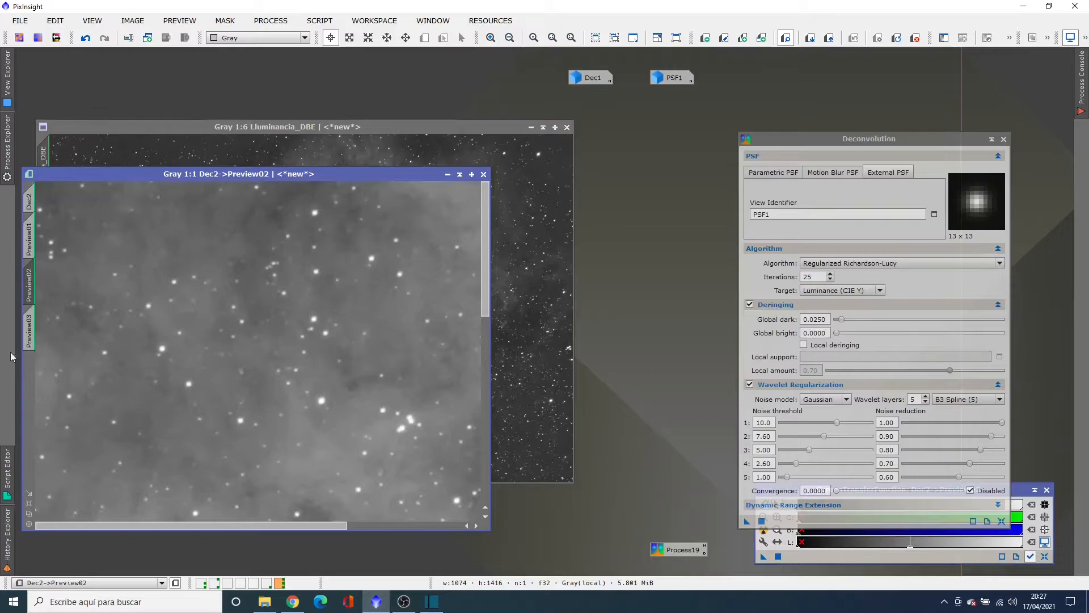
pyautogui.click(29, 512)
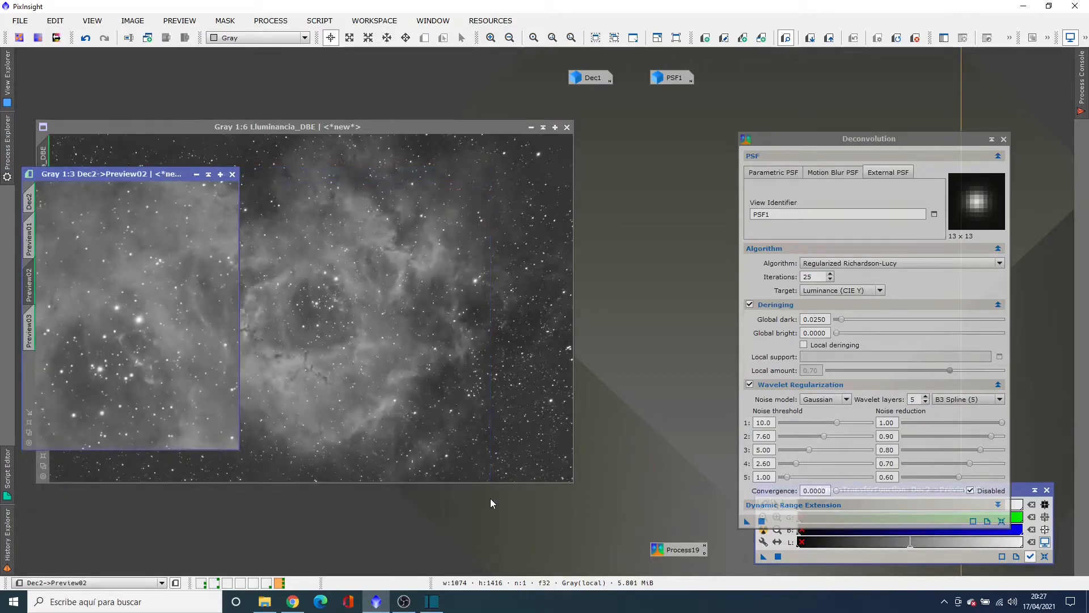
pyautogui.click(746, 522)
pyautogui.click(490, 38)
pyautogui.click(491, 38)
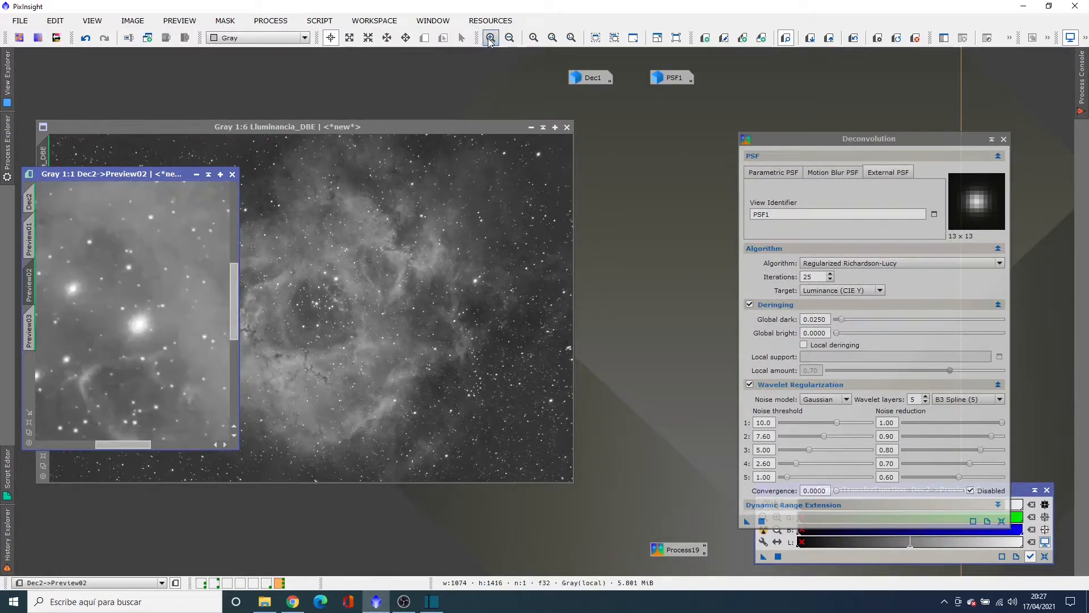
pyautogui.click(491, 38)
pyautogui.click(491, 38)
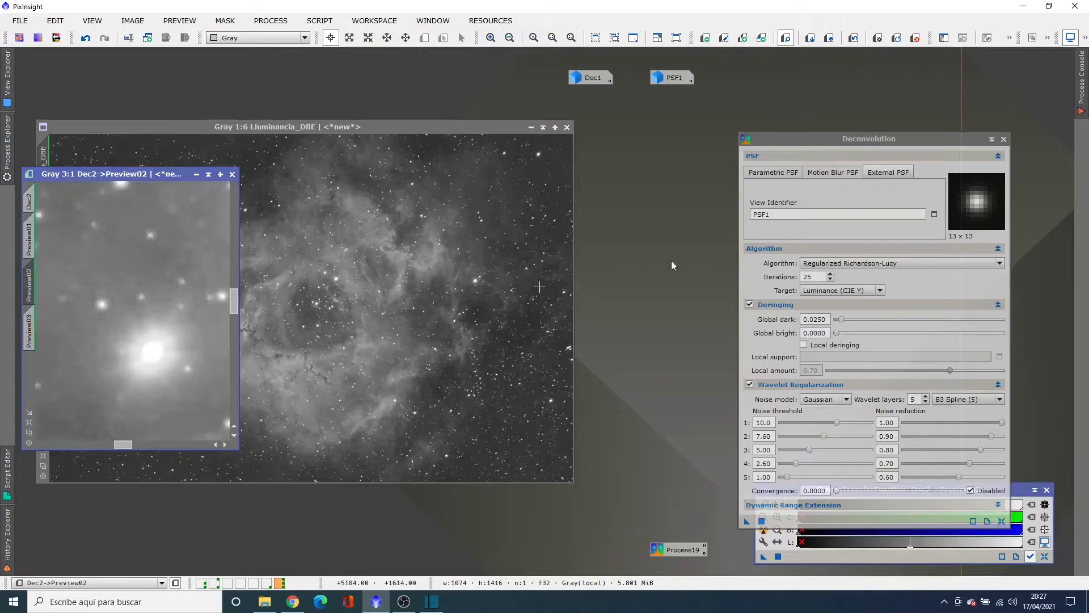
# Deconvolve Preview02 with 15 iterations and inspect the bright stars of the central cluster
pyautogui.click(809, 276)
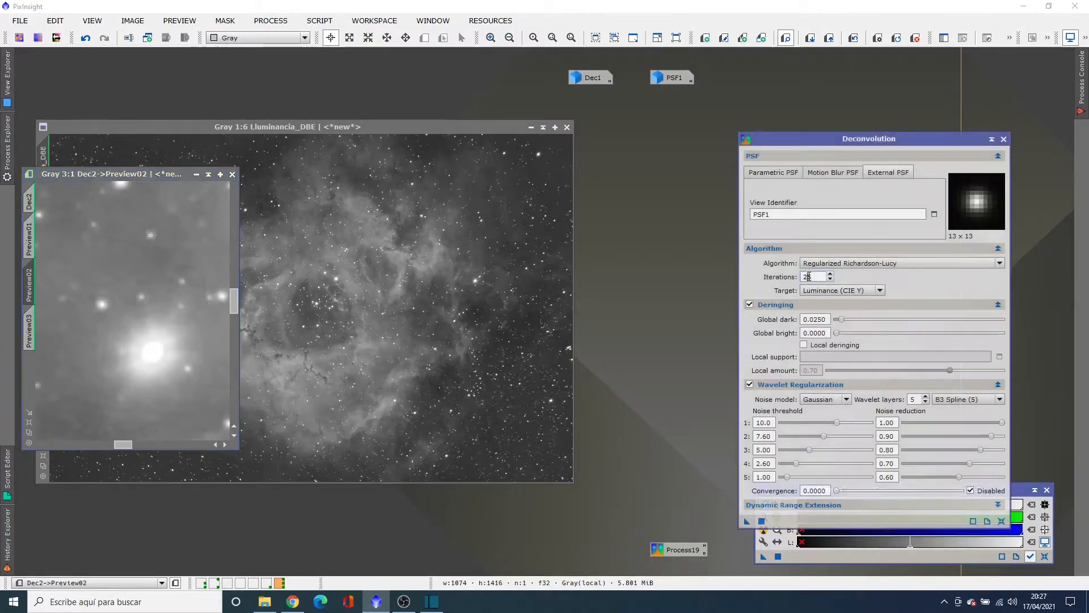
pyautogui.press('BackSpace')
pyautogui.moveTo(747, 525); pyautogui.dragTo(154, 351)
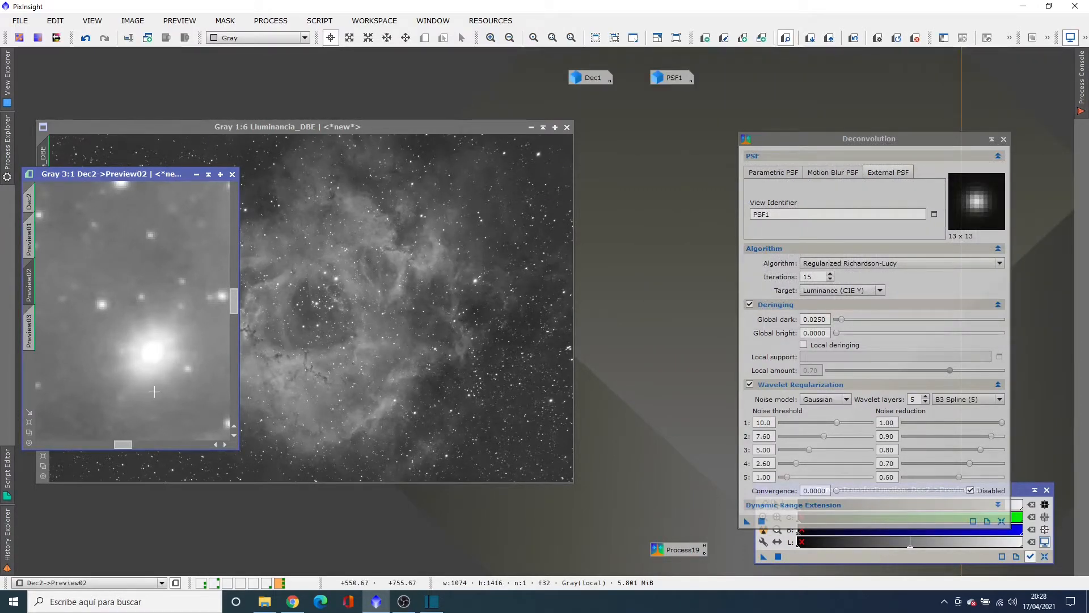
pyautogui.moveTo(123, 445); pyautogui.dragTo(108, 448)
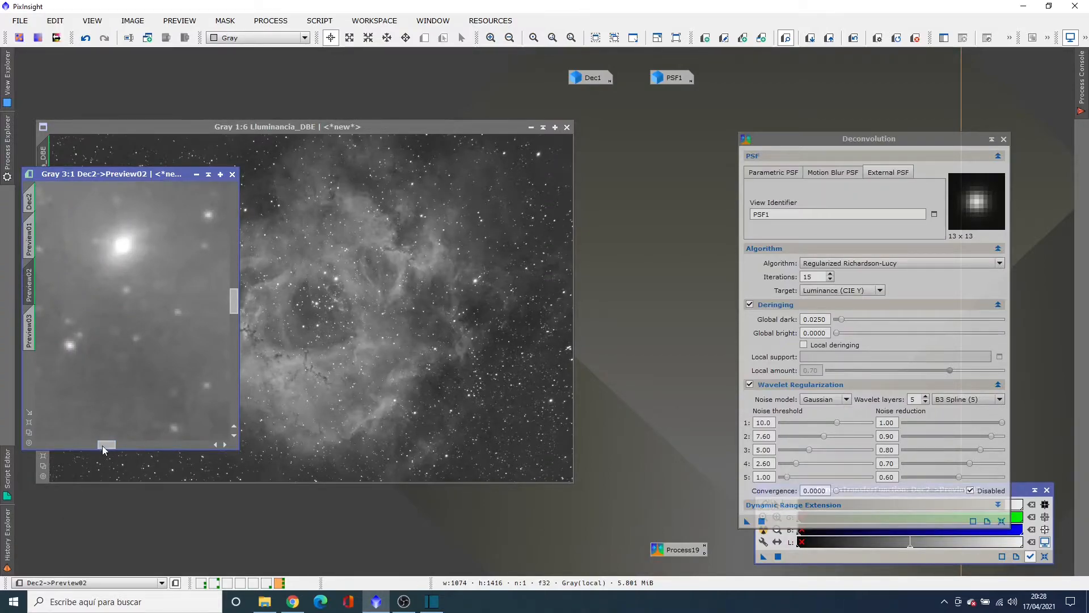
pyautogui.moveTo(105, 445); pyautogui.dragTo(127, 447)
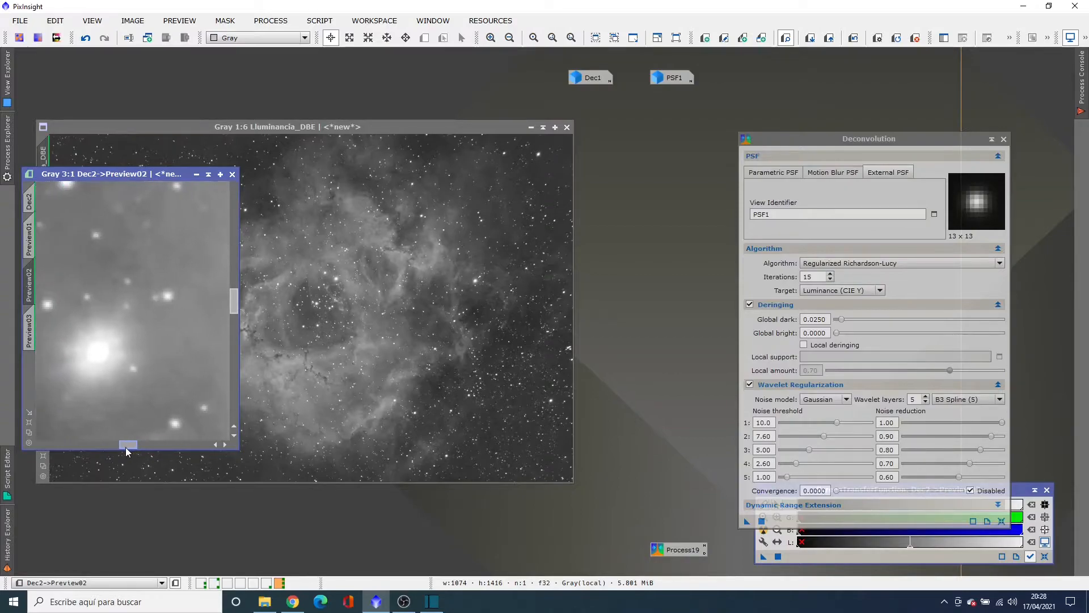
# Test the deconvolution on Preview02 with Global dark 0.03, and return Global dark to 0.025
pyautogui.click(823, 319)
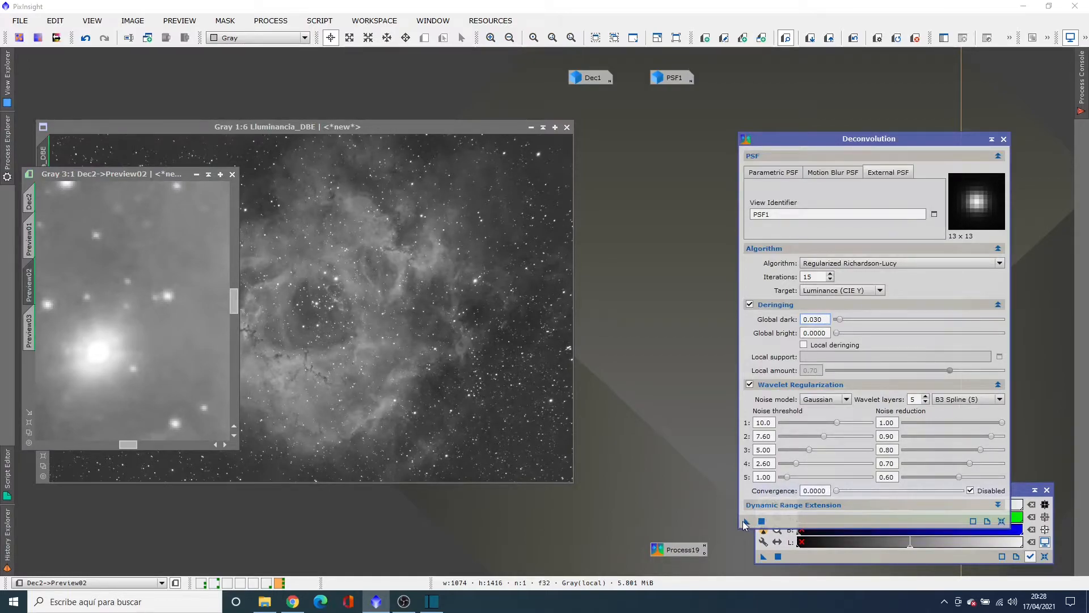
pyautogui.moveTo(746, 520); pyautogui.dragTo(202, 395)
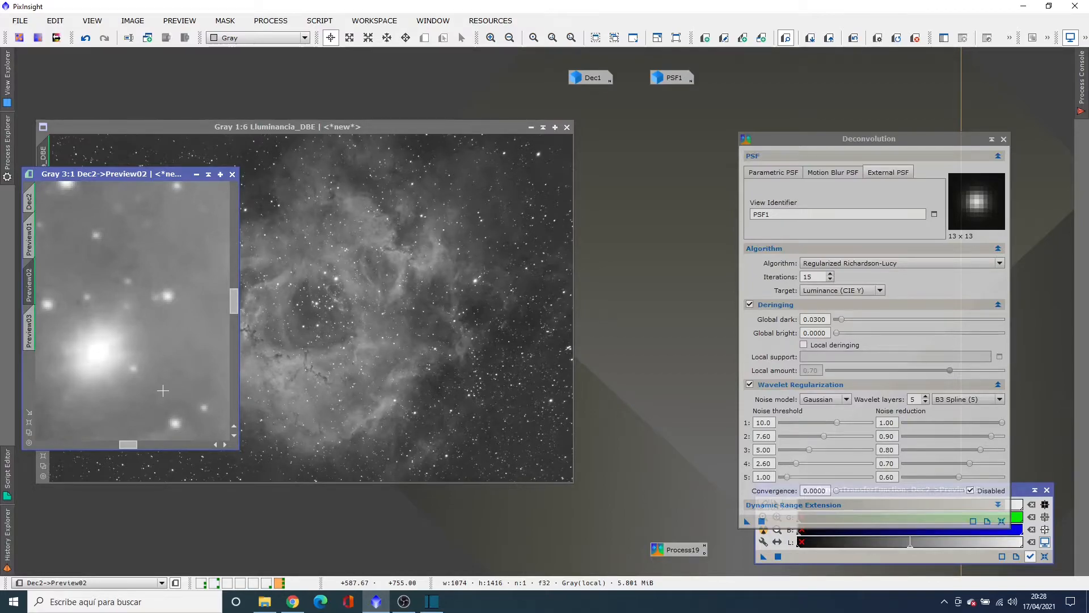
pyautogui.click(818, 321)
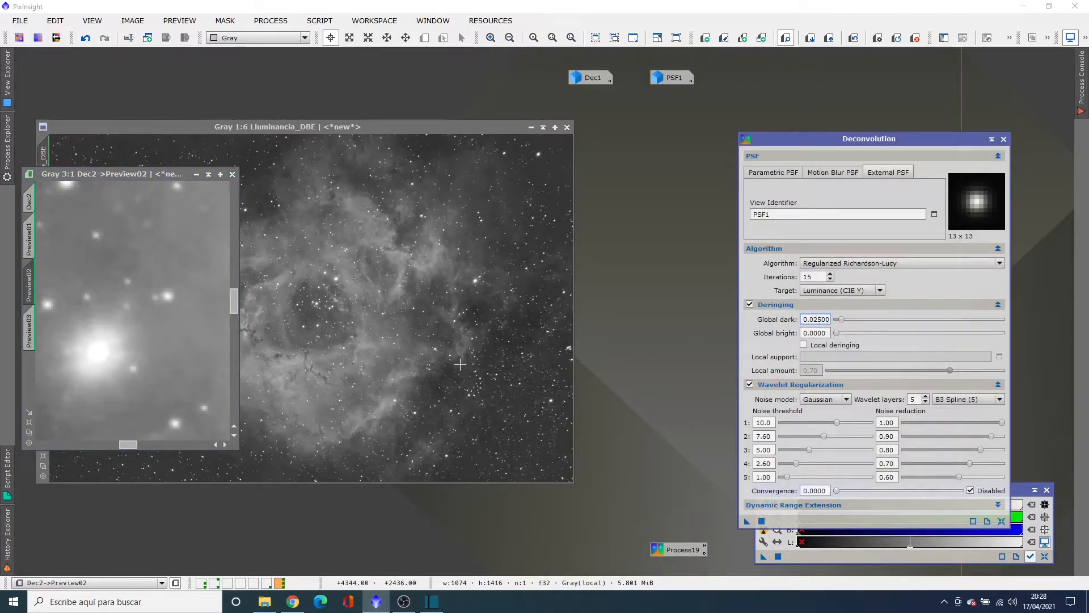
# Fit Preview03 in its window, deconvolve it with 15 iterations and Global dark 0.025, and inspect its brightest star at 2:1
pyautogui.click(30, 329)
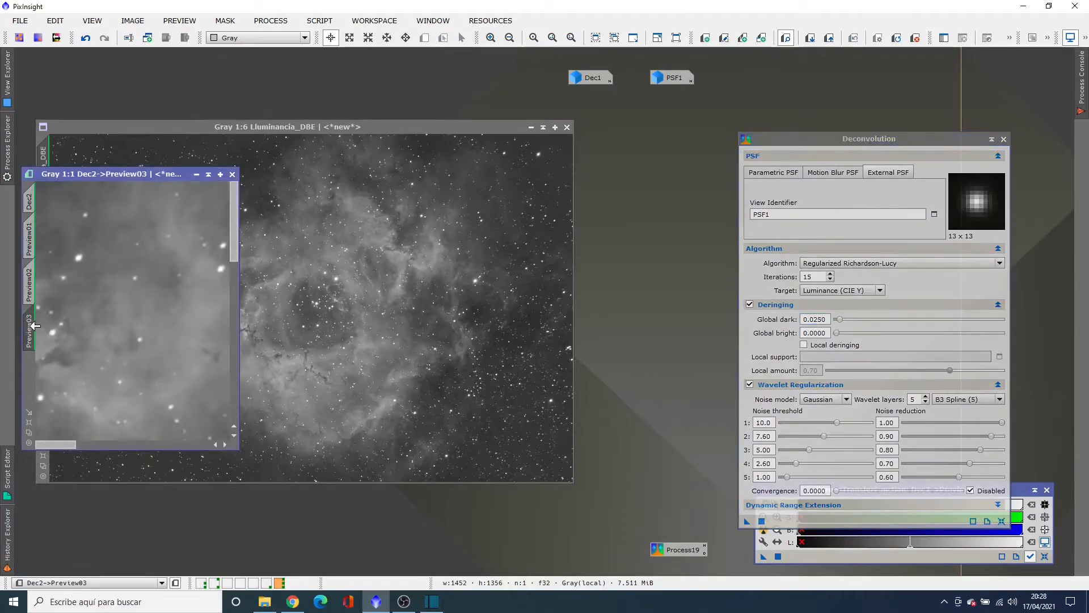
pyautogui.click(29, 431)
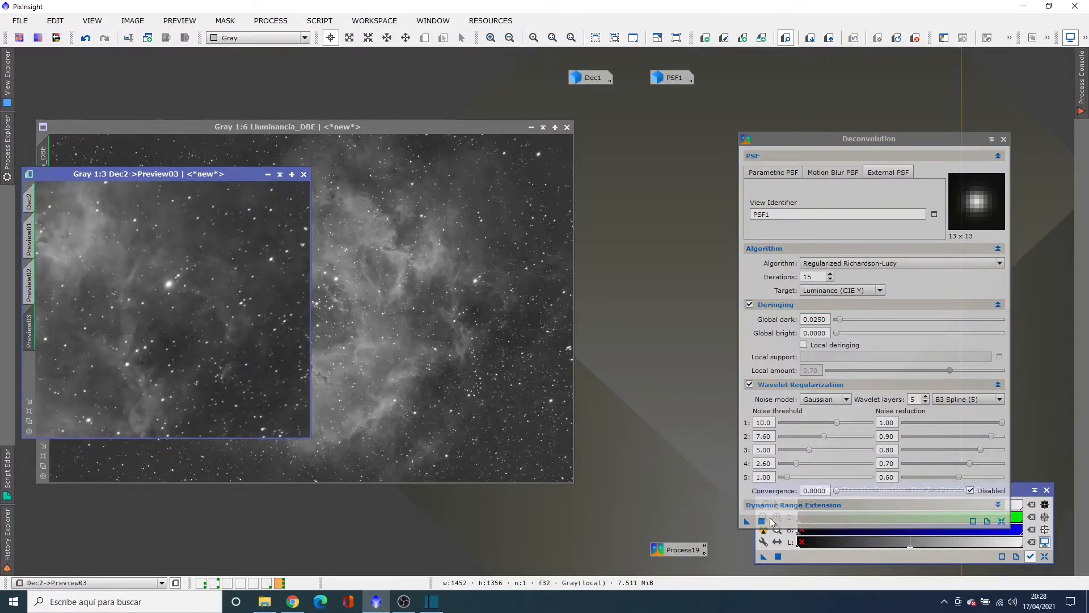
pyautogui.moveTo(746, 521); pyautogui.dragTo(204, 341)
pyautogui.click(491, 38)
pyautogui.click(491, 38)
pyautogui.click(491, 38)
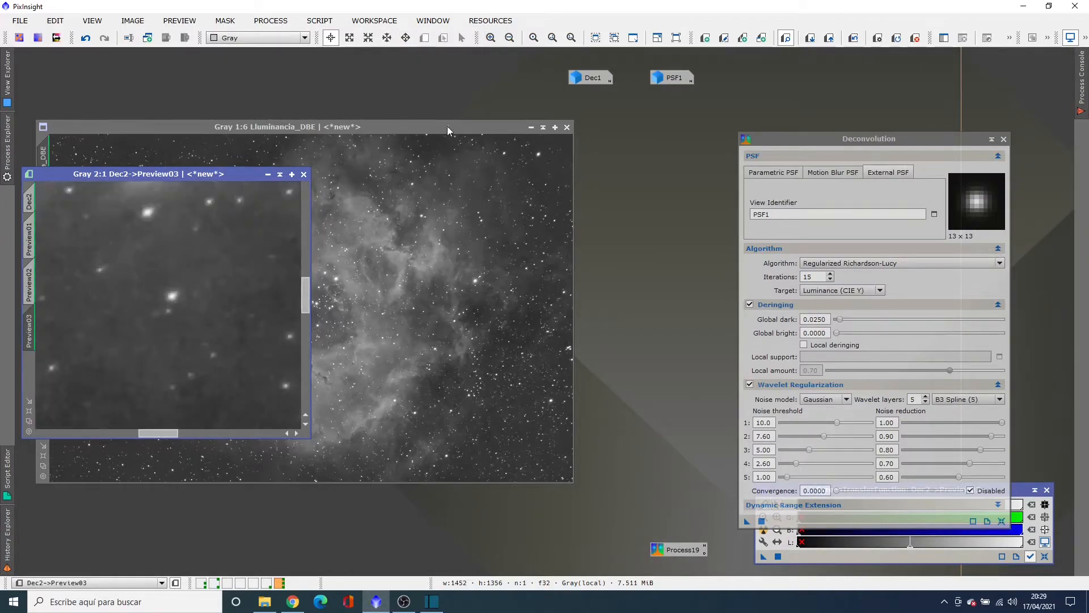
pyautogui.moveTo(305, 308); pyautogui.dragTo(302, 285)
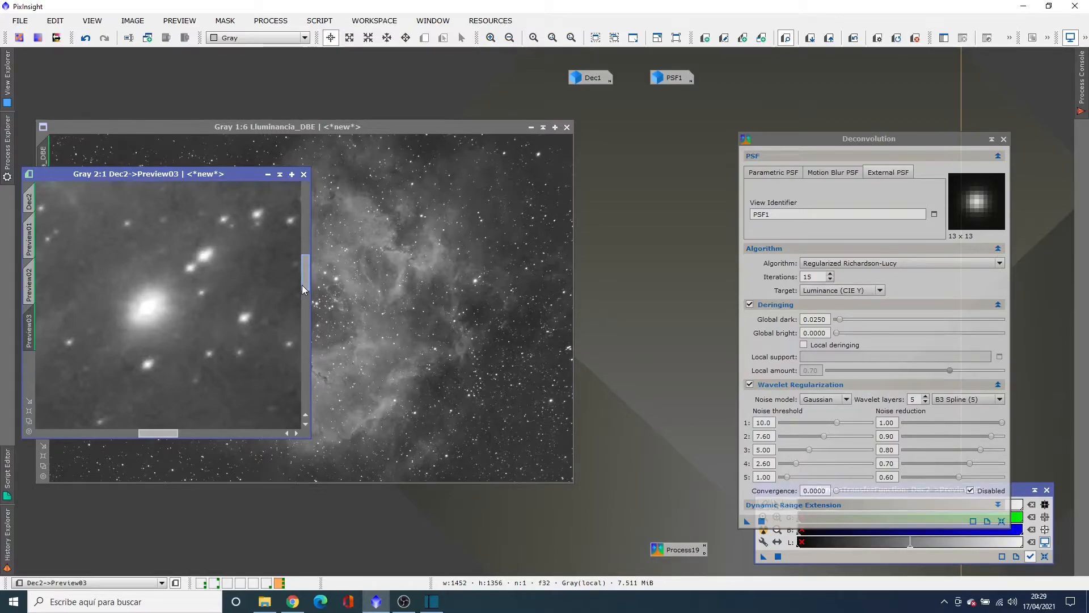
# Deconvolve Preview03 with 10 iterations, and again with Global dark set to 0.03
pyautogui.click(814, 278)
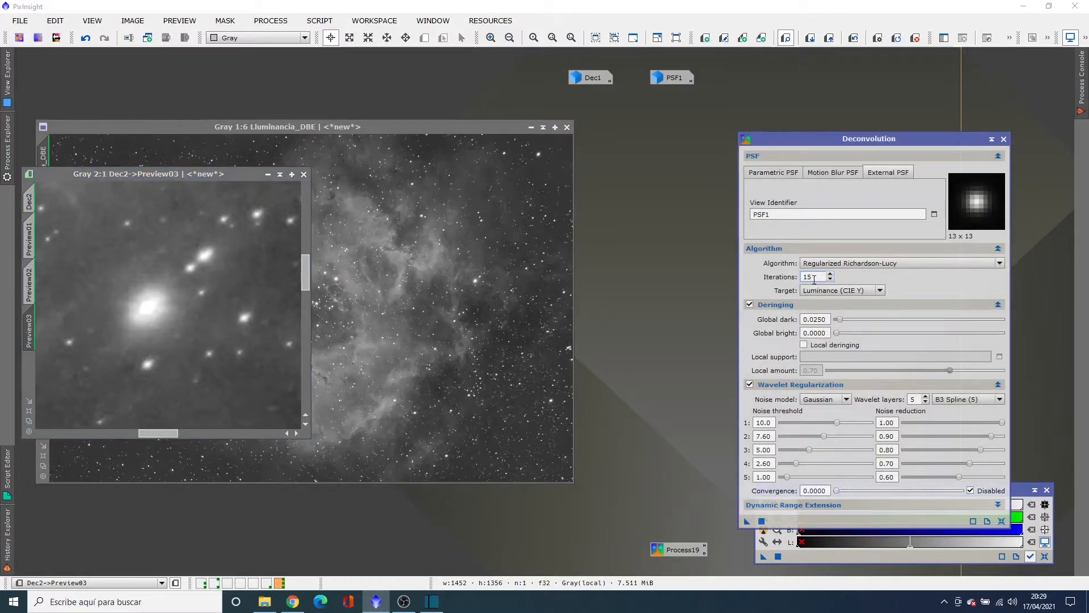
pyautogui.write('0')
pyautogui.moveTo(746, 522); pyautogui.dragTo(258, 373)
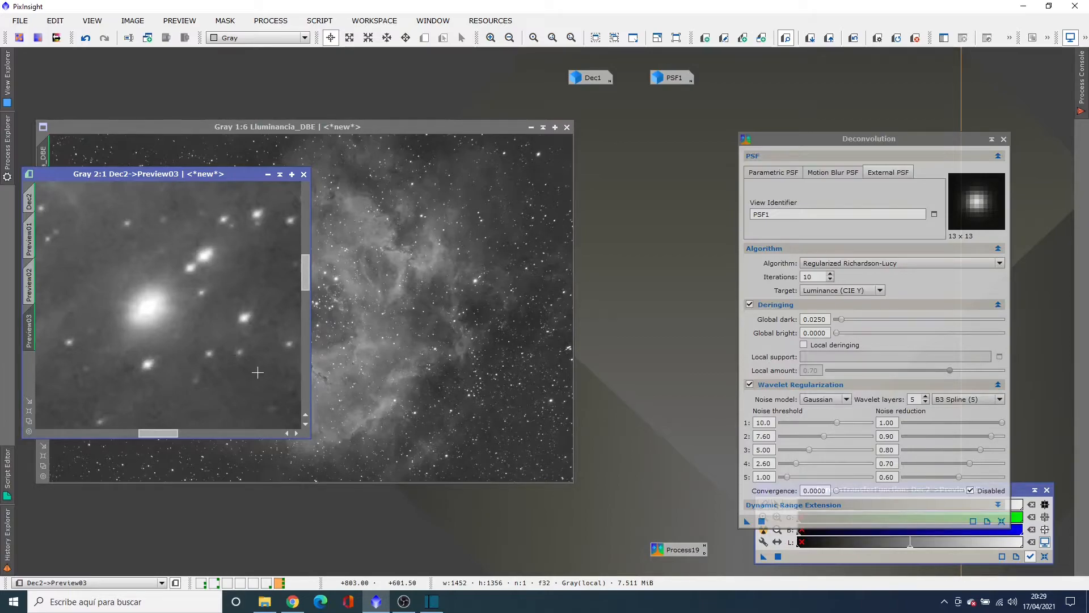
pyautogui.click(823, 320)
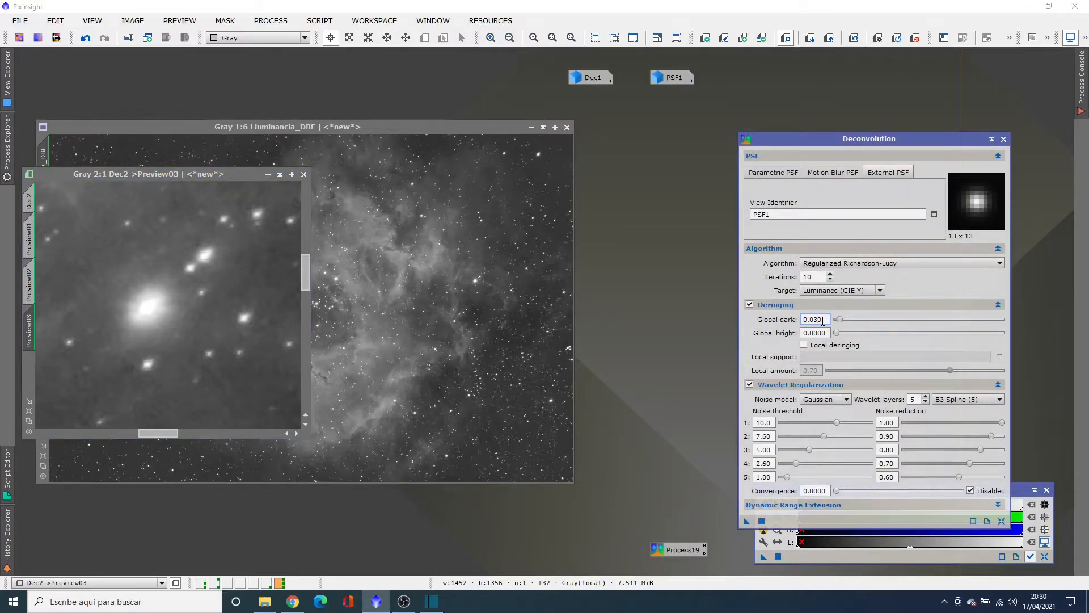
pyautogui.moveTo(746, 522); pyautogui.dragTo(250, 367)
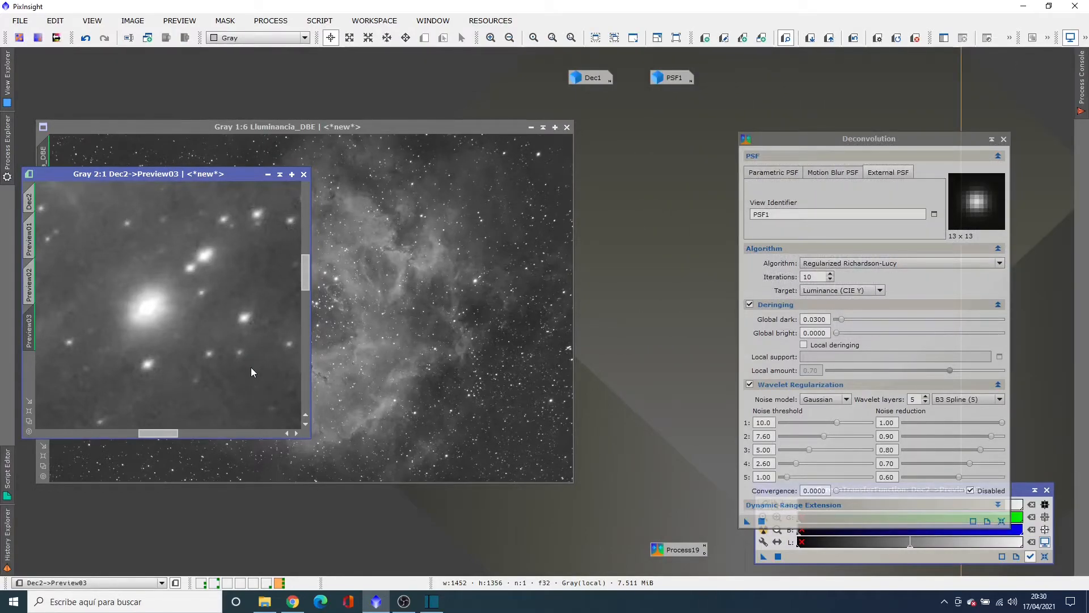
# Restore Global dark to 0.025 and iterations to 15, and apply the deconvolution to the full Dec2 image
pyautogui.click(817, 320)
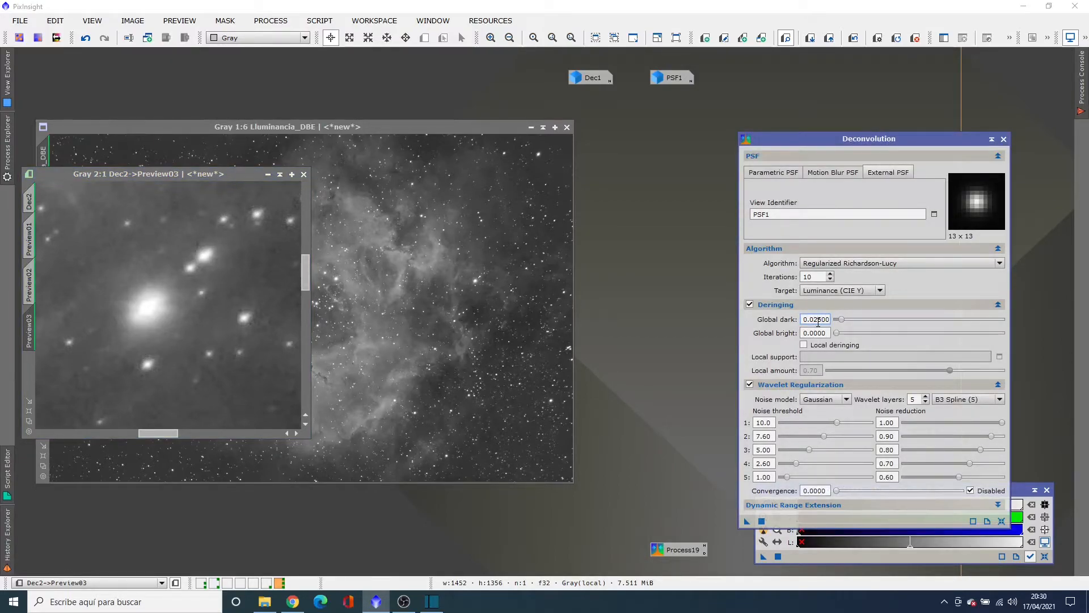
pyautogui.doubleClick(809, 277)
pyautogui.write('1')
pyautogui.click(32, 200)
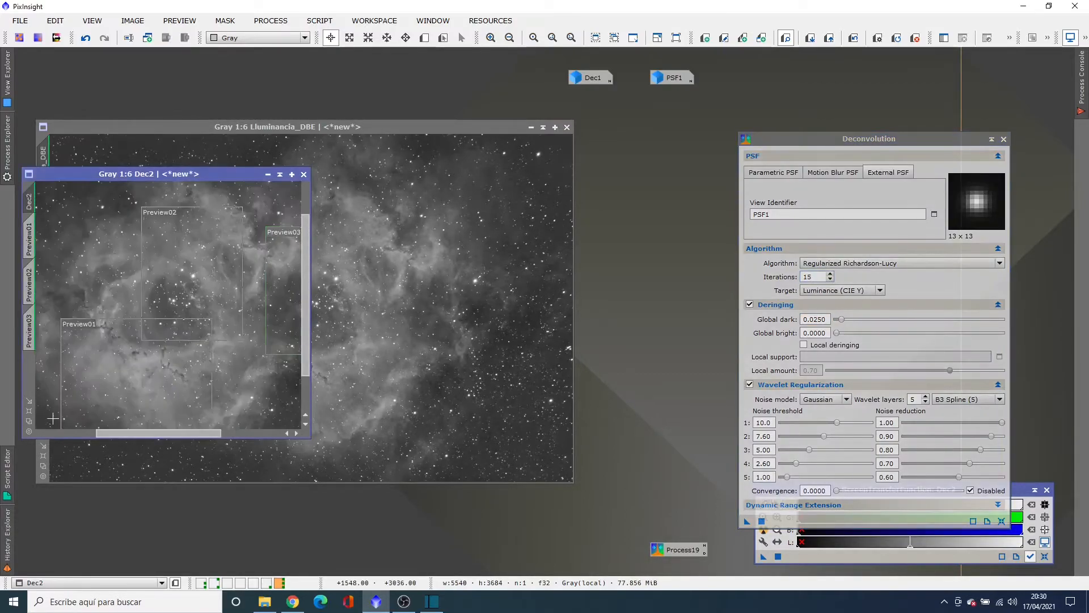
pyautogui.click(30, 420)
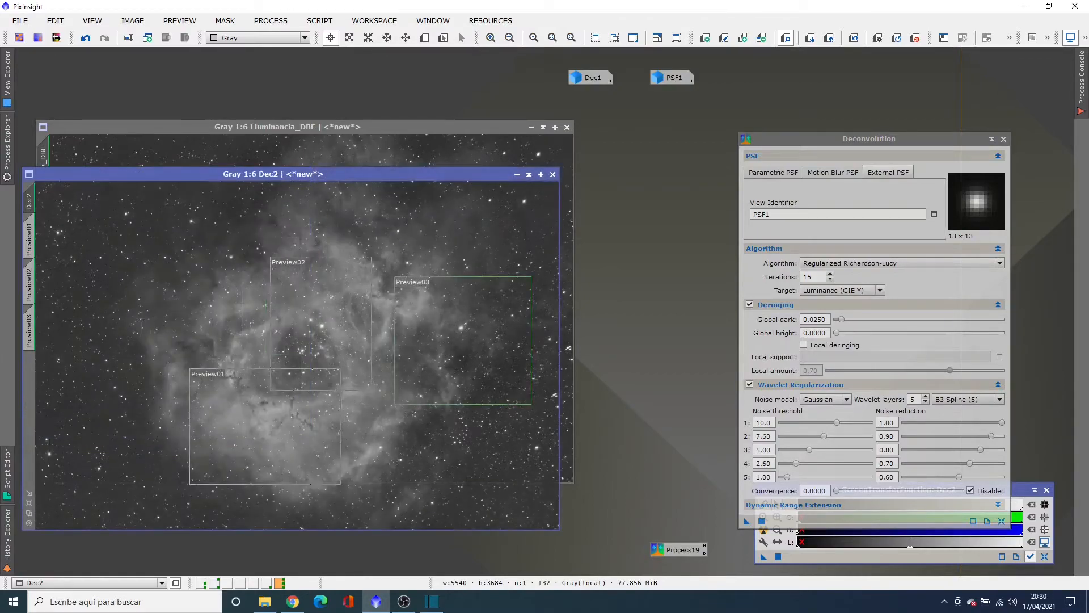
pyautogui.moveTo(747, 523); pyautogui.dragTo(468, 475)
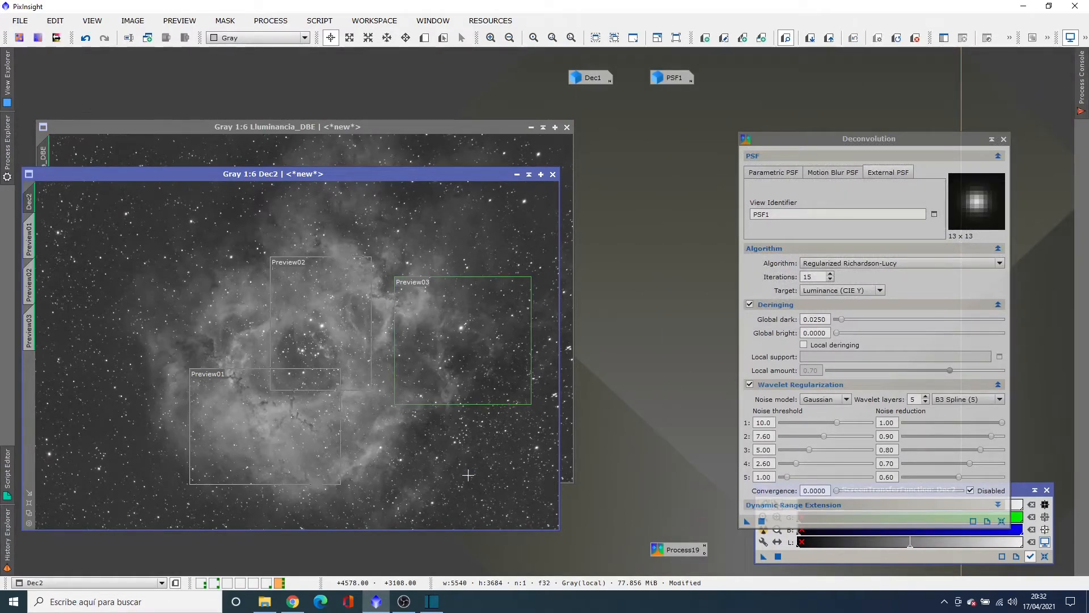
# Inspect the stars of the central cluster in the deconvolved Dec2 image at up to 2:1
pyautogui.click(491, 38)
pyautogui.click(490, 38)
pyautogui.click(491, 38)
pyautogui.click(491, 37)
pyautogui.click(491, 38)
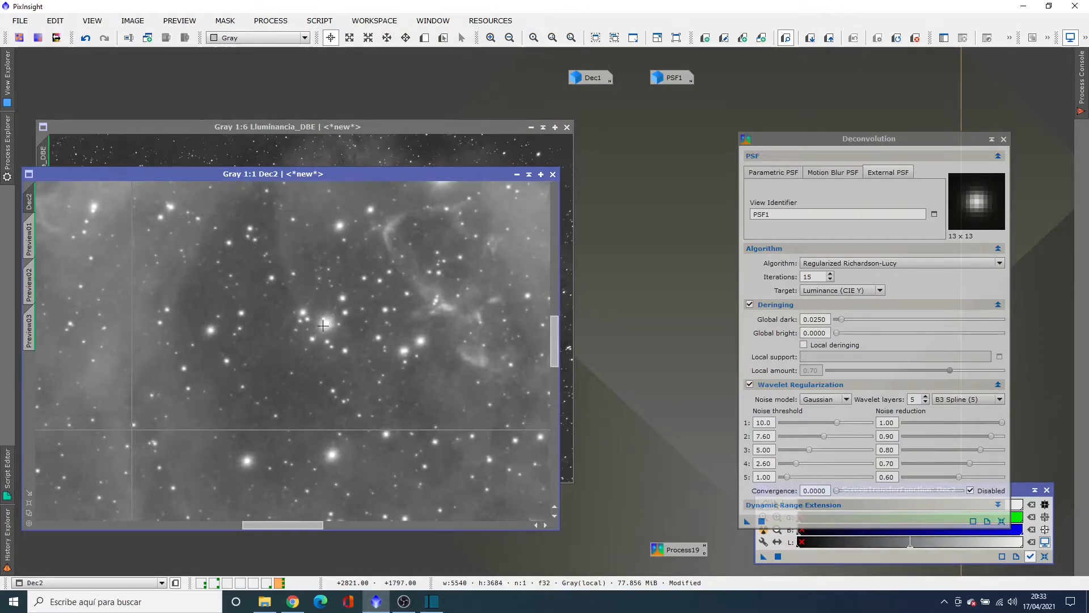
pyautogui.click(491, 38)
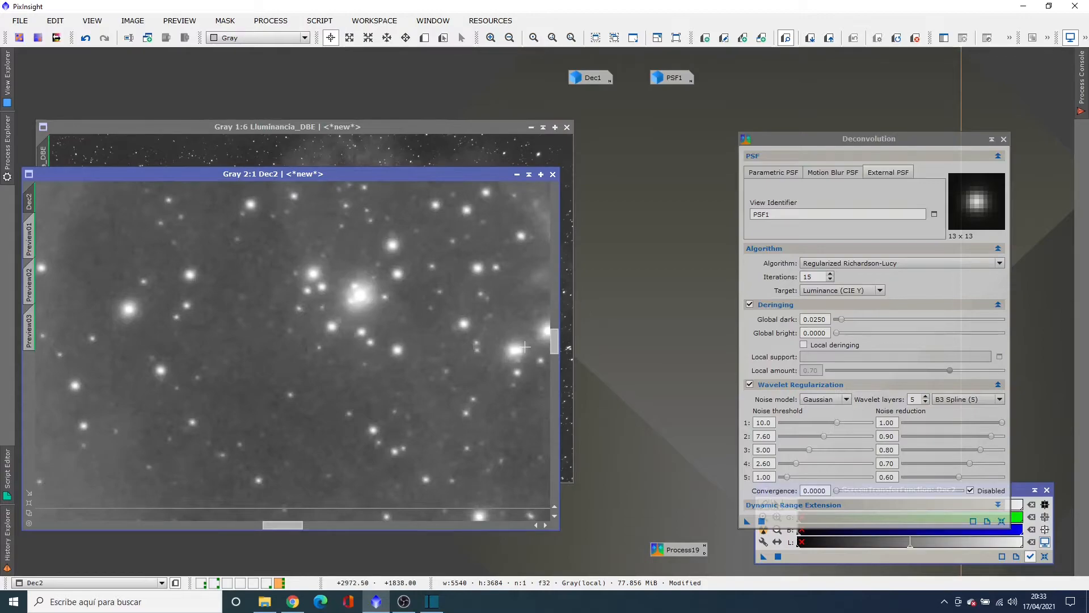
# Examine the bright stars and nebula above the central cluster of Dec2 at 2:1, and fit the whole image in its window
pyautogui.click(508, 38)
pyautogui.click(509, 38)
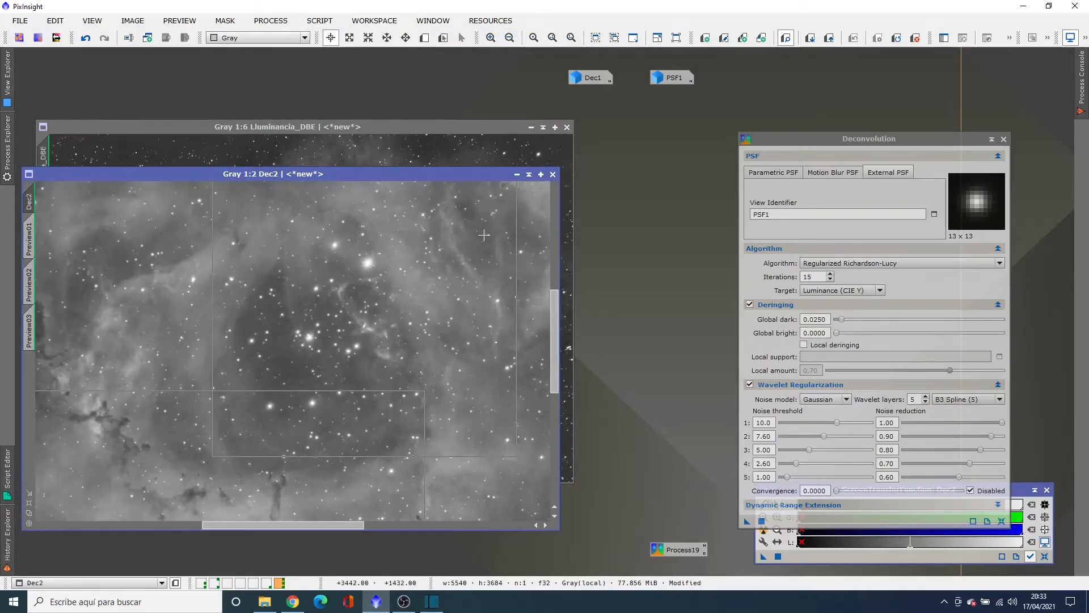
pyautogui.moveTo(552, 315); pyautogui.dragTo(553, 279)
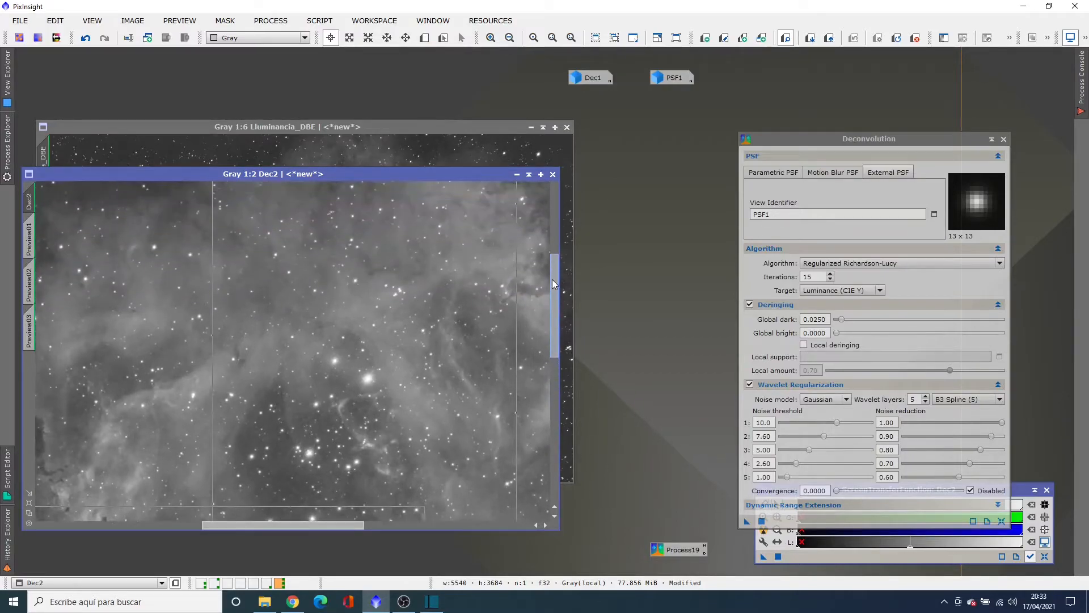
pyautogui.click(490, 38)
pyautogui.click(490, 38)
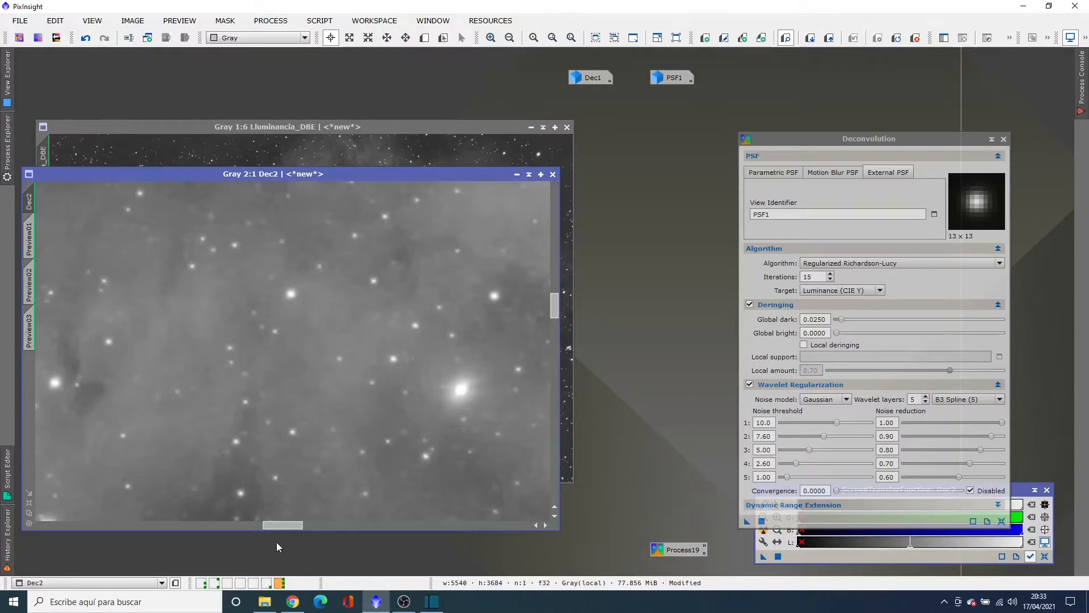
pyautogui.moveTo(280, 524); pyautogui.dragTo(309, 527)
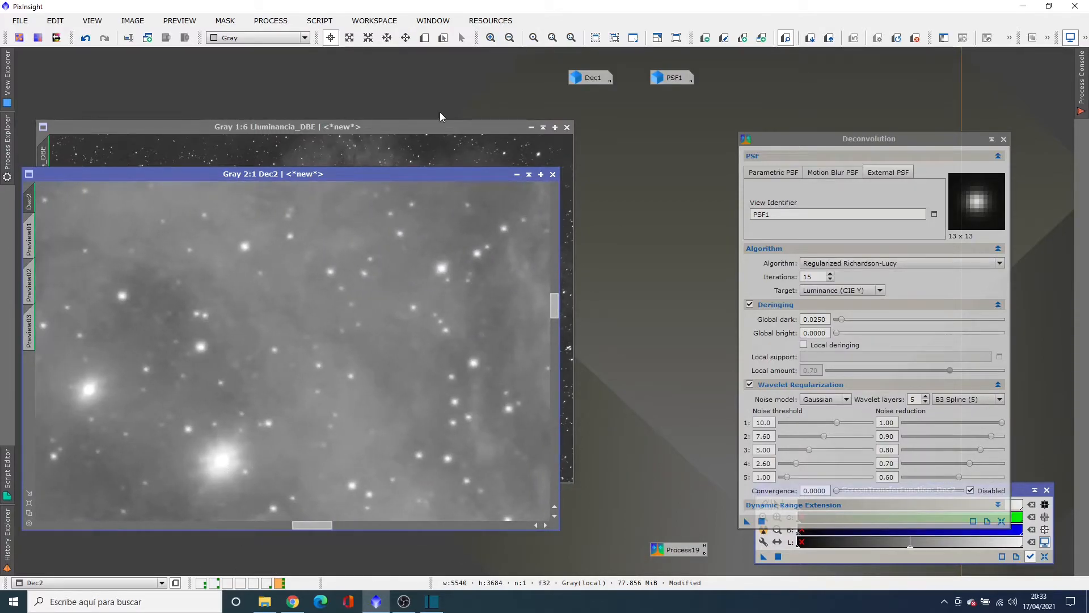
pyautogui.click(507, 38)
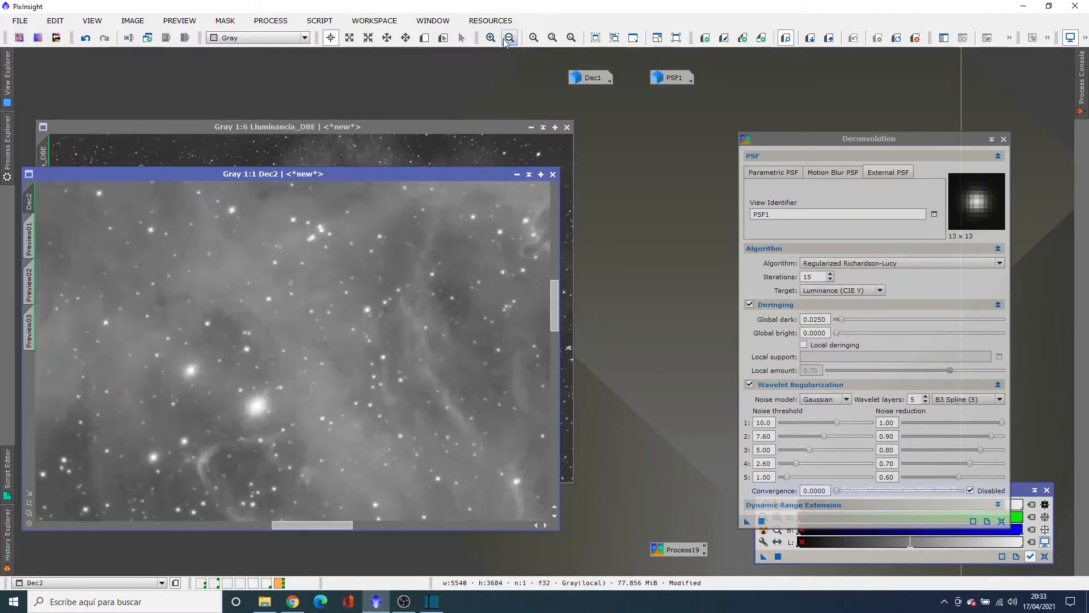
pyautogui.click(508, 38)
pyautogui.click(508, 38)
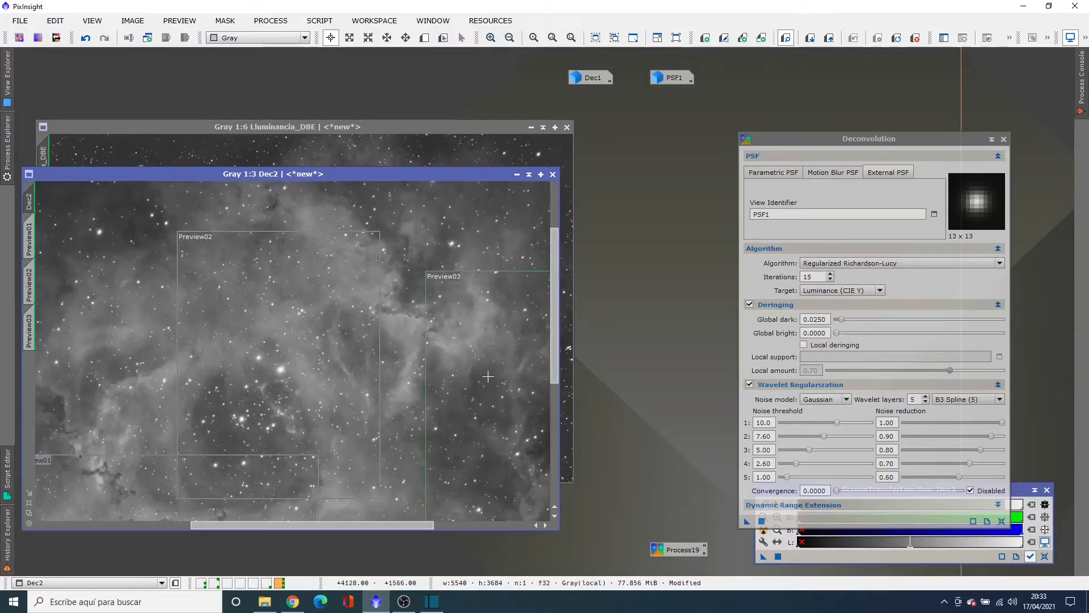
pyautogui.moveTo(553, 332); pyautogui.dragTo(551, 252)
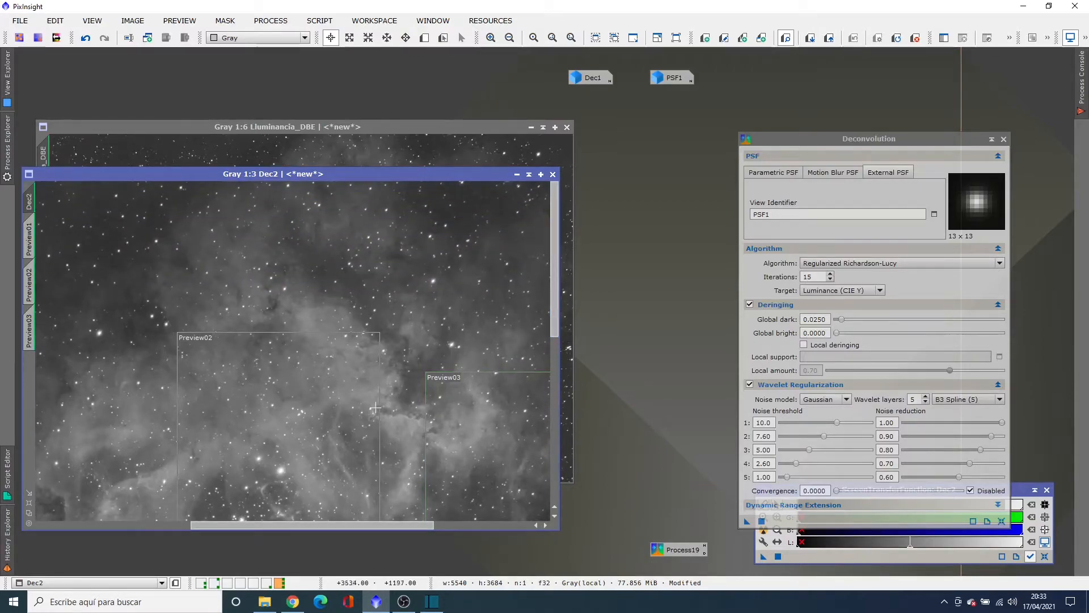
pyautogui.click(30, 512)
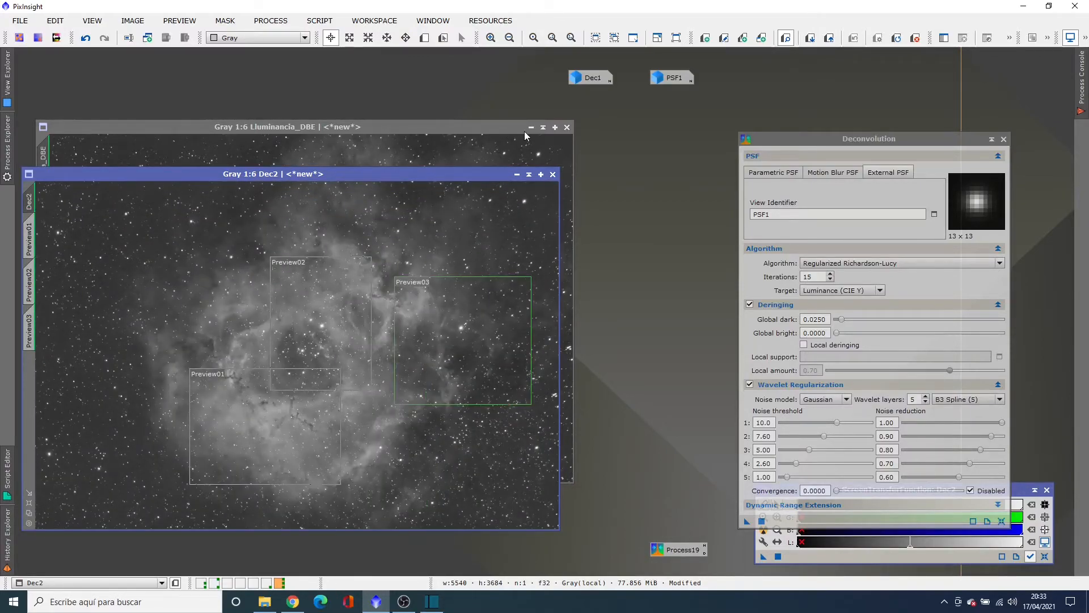
# Iconize Dec2, place it beneath the Dec1 icon, and close the Deconvolution process
pyautogui.click(516, 174)
pyautogui.moveTo(314, 360); pyautogui.dragTo(589, 100)
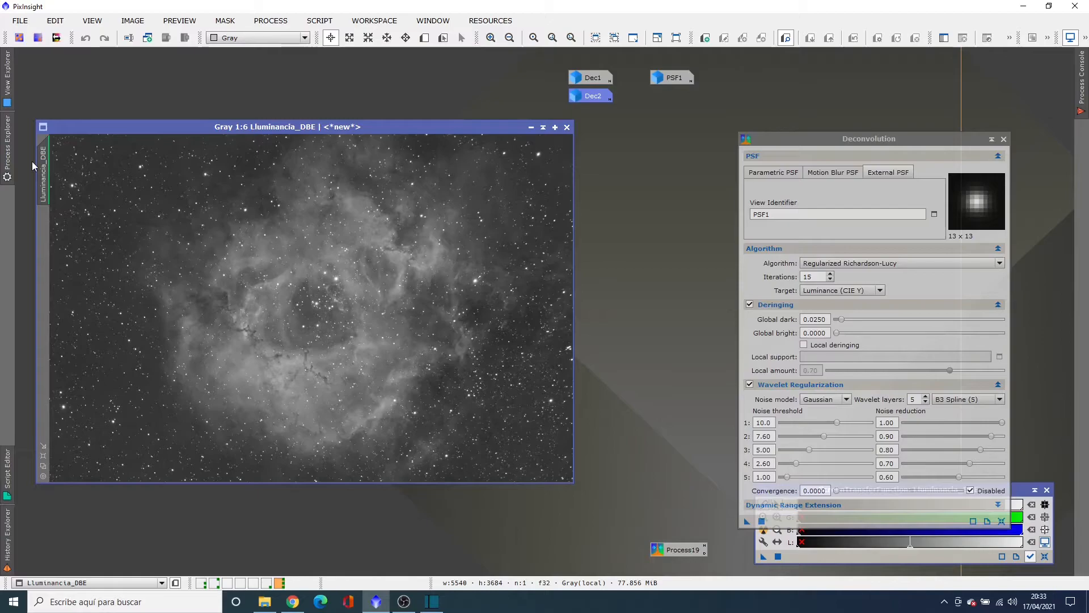
pyautogui.click(1004, 139)
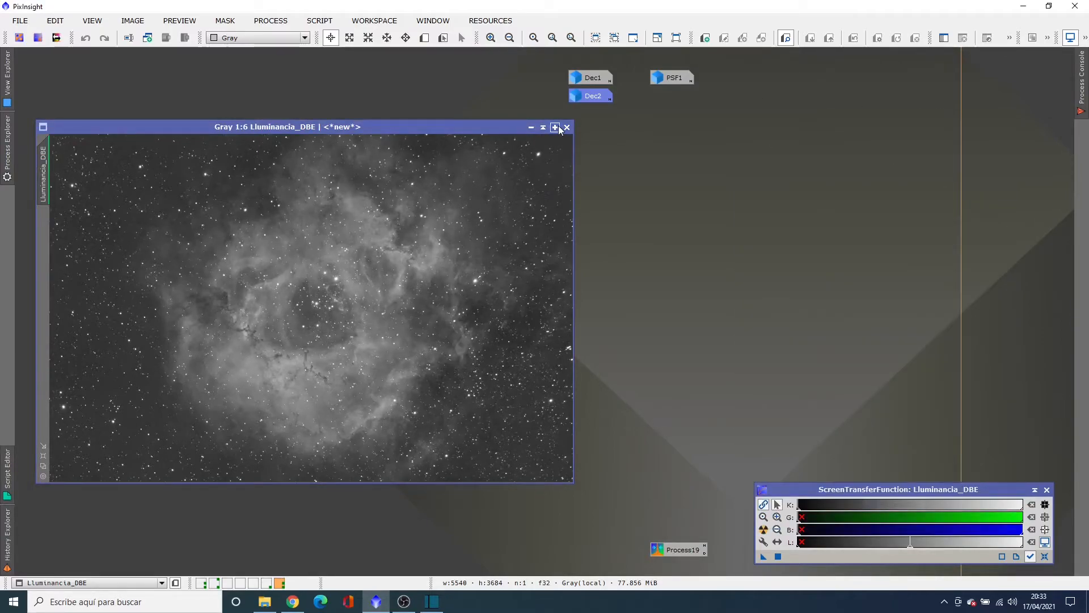
# Duplicate Lluminancia_DBE, rename the copy Fons, and park it as an icon beneath Dec2
pyautogui.moveTo(46, 182)
pyautogui.moveTo(45, 182); pyautogui.dragTo(27, 211)
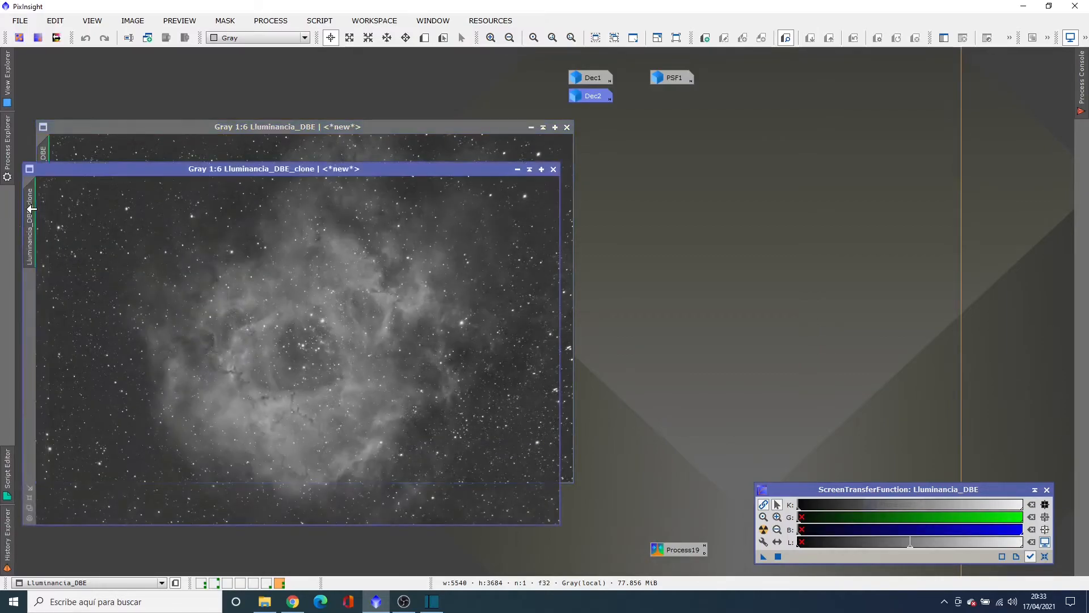
pyautogui.rightClick(27, 209)
pyautogui.click(64, 256)
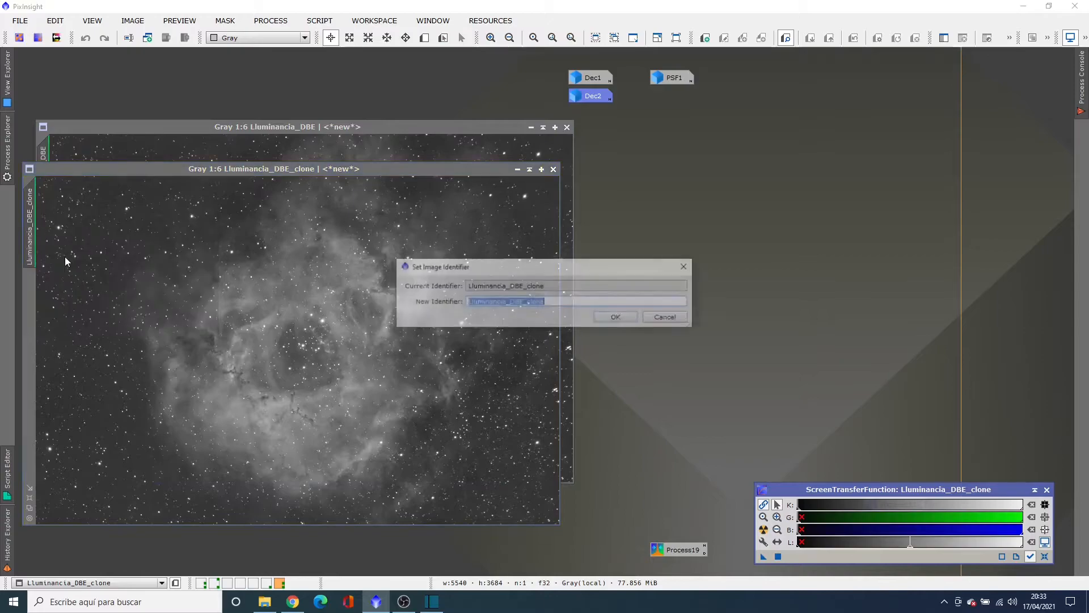
pyautogui.write('Fons')
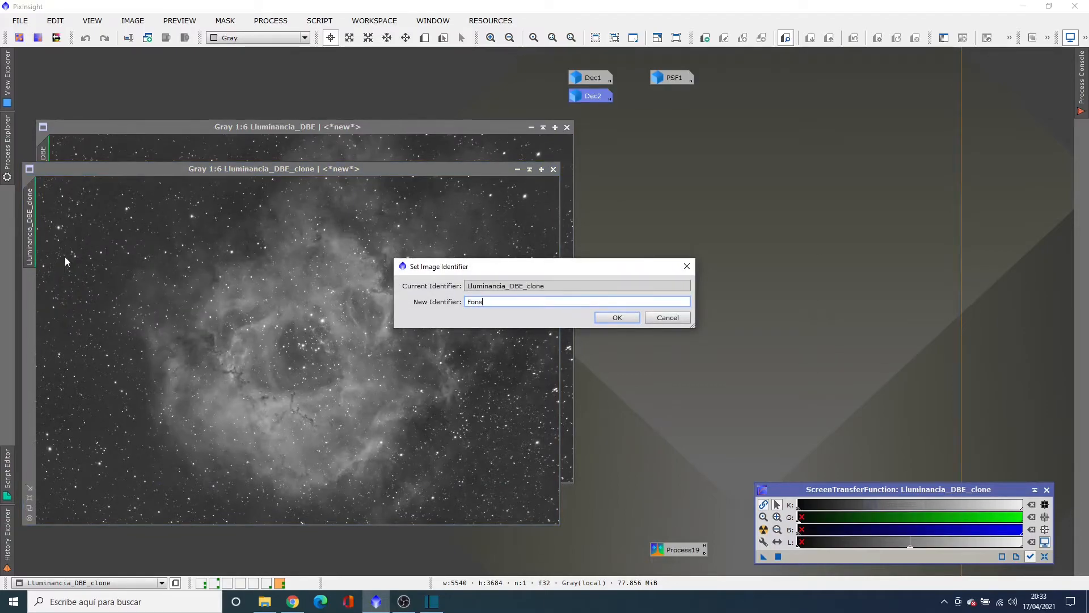
pyautogui.click(618, 318)
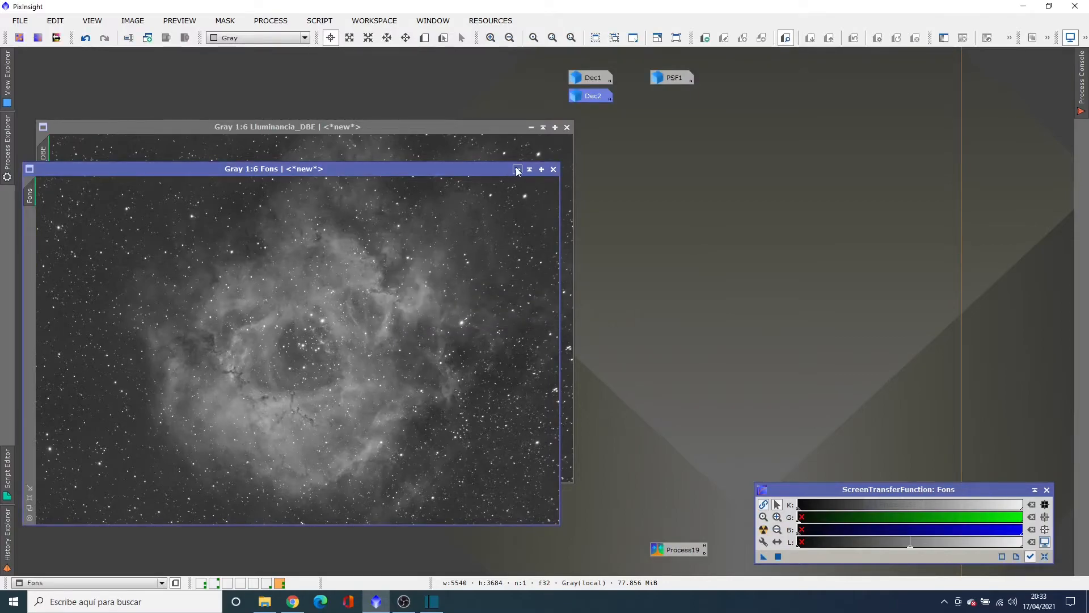
pyautogui.click(517, 170)
pyautogui.moveTo(312, 351)
pyautogui.mouseDown()
pyautogui.moveTo(602, 135)
pyautogui.moveTo(595, 115)
pyautogui.mouseUp()
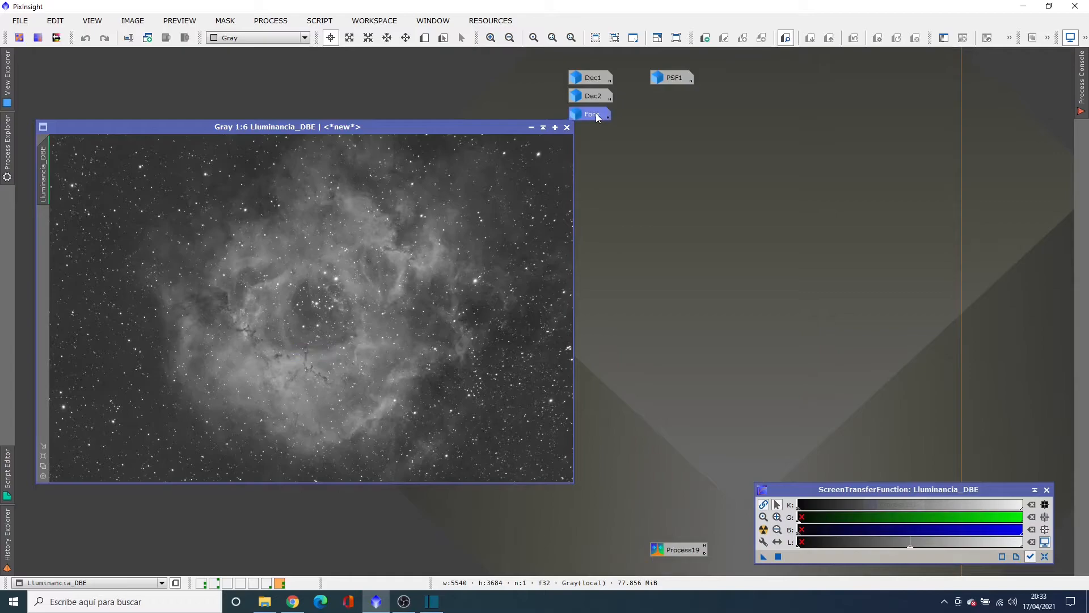
# Make another copy of Lluminancia_DBE and open the HistogramTransformation process
pyautogui.moveTo(43, 180); pyautogui.dragTo(29, 203)
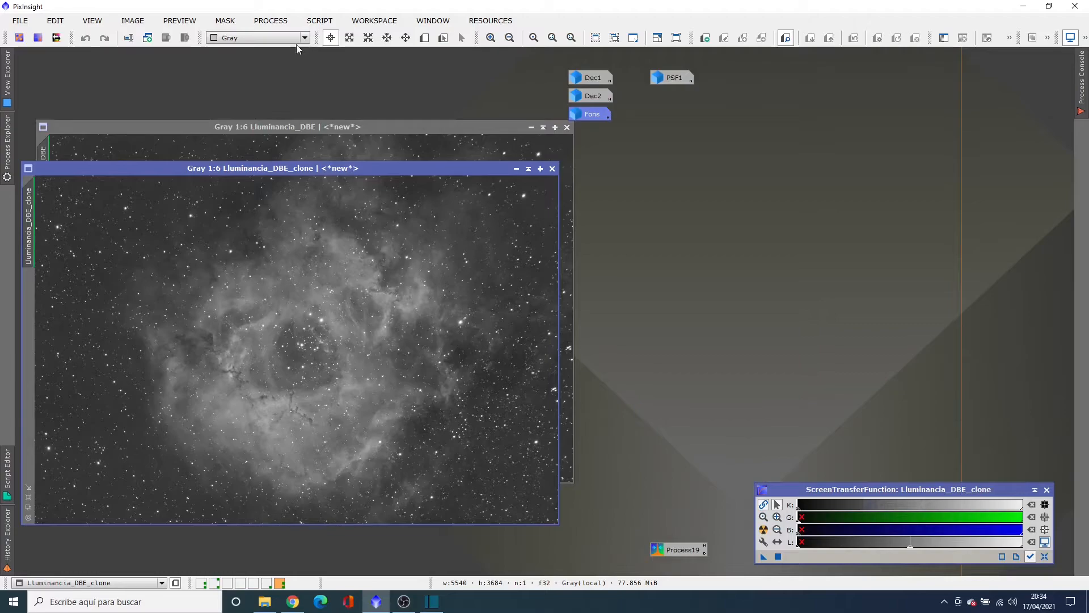
pyautogui.click(271, 21)
pyautogui.moveTo(319, 28)
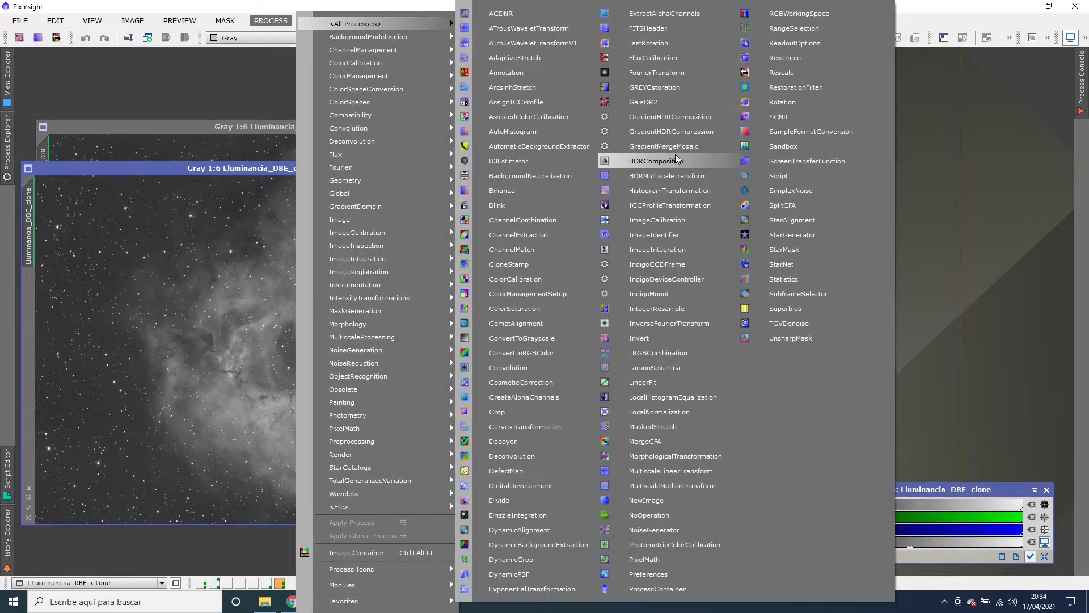
pyautogui.click(670, 191)
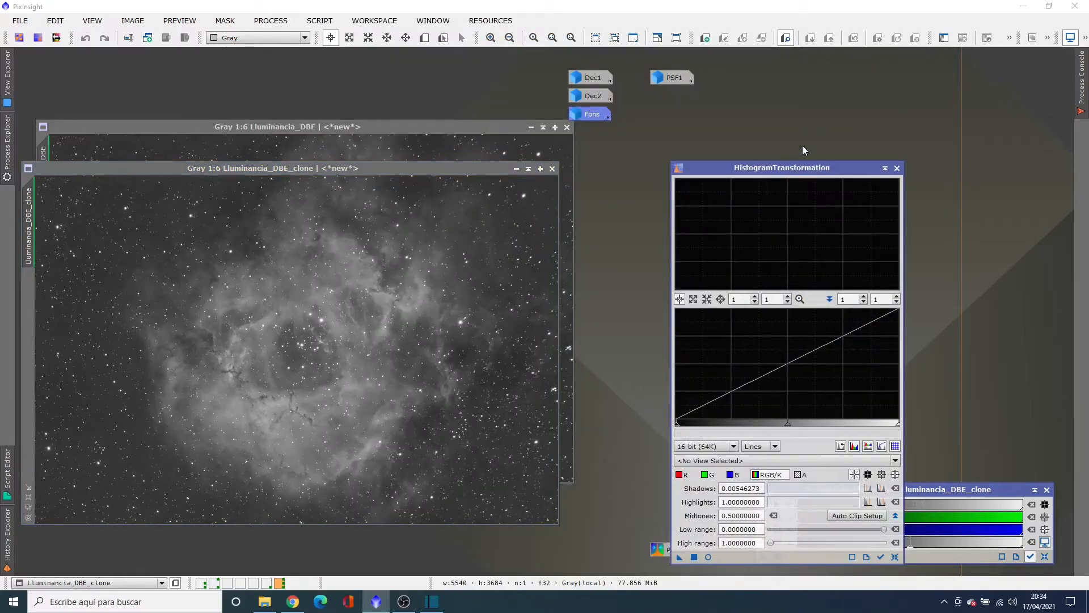
# Stretch Lluminancia_DBE_clone permanently by applying its screen transfer function through HistogramTransformation, and close that process
pyautogui.moveTo(802, 166); pyautogui.dragTo(842, 87)
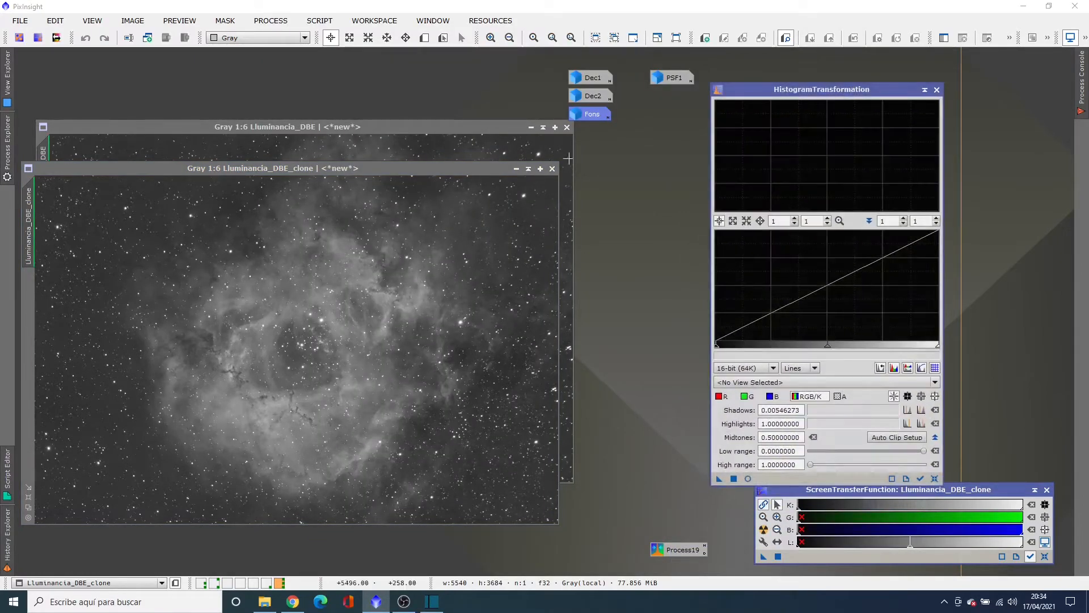
pyautogui.moveTo(29, 211); pyautogui.dragTo(737, 386)
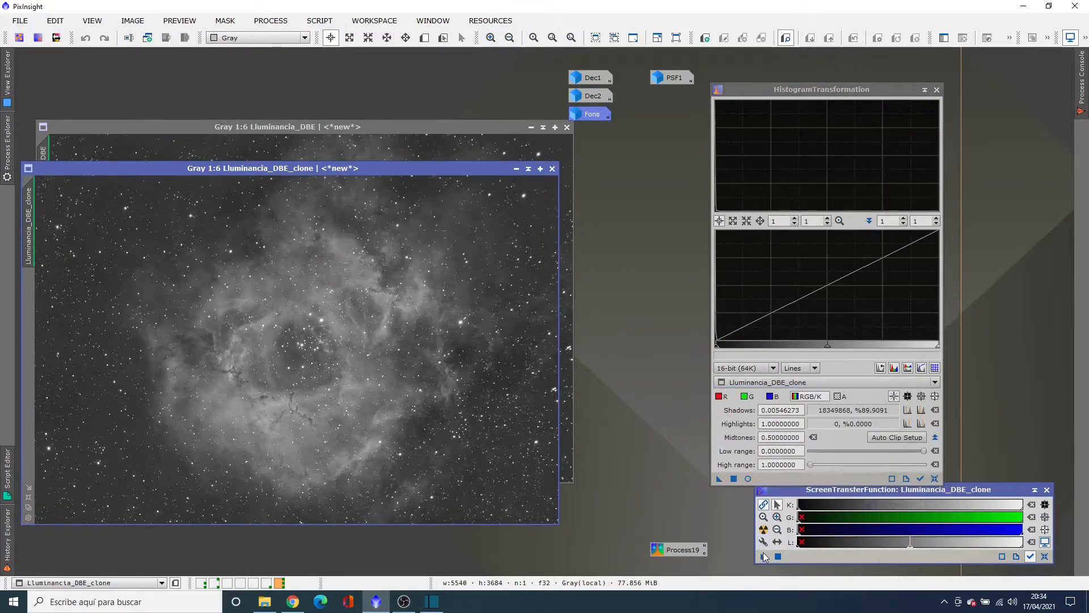
pyautogui.moveTo(764, 558)
pyautogui.mouseDown()
pyautogui.moveTo(775, 479)
pyautogui.moveTo(500, 449)
pyautogui.mouseUp()
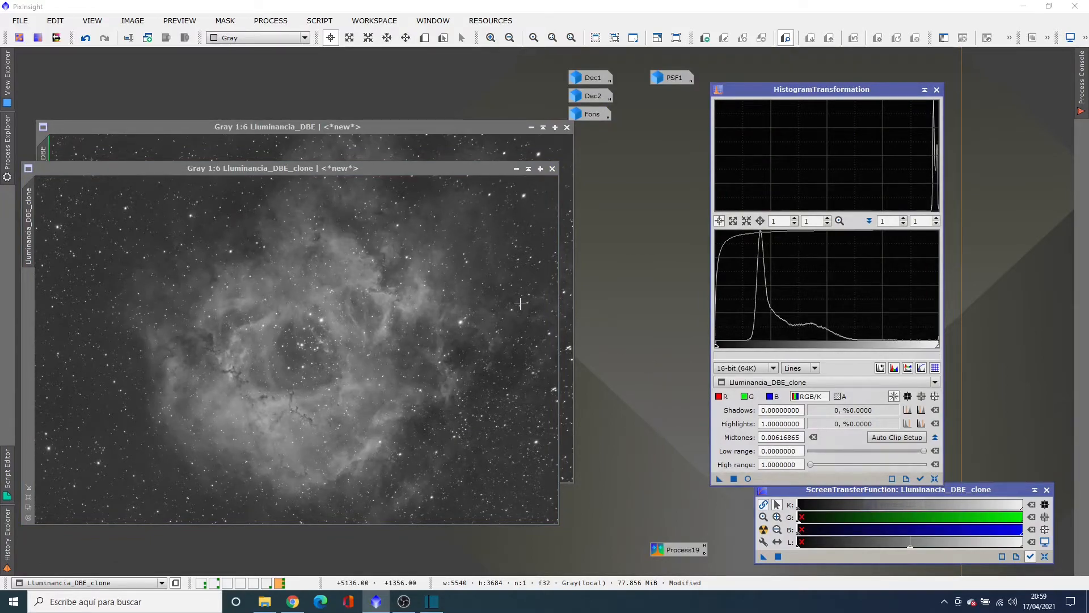
pyautogui.click(936, 90)
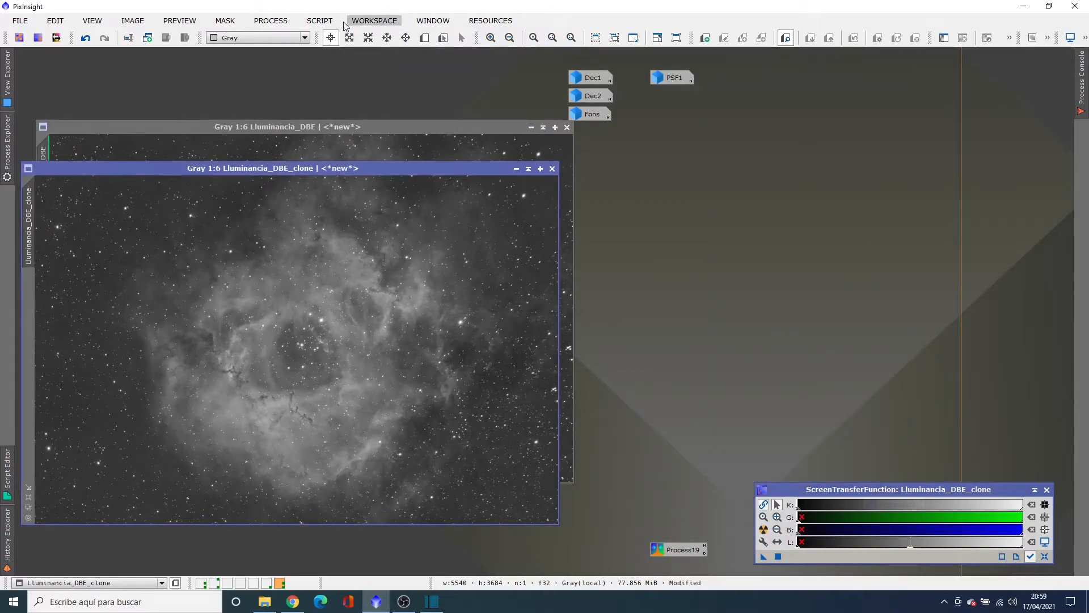
# Open RangeSelection with a real-time preview of Lluminancia_DBE_clone and set the upper limit to 0.25
pyautogui.click(287, 26)
pyautogui.moveTo(319, 25)
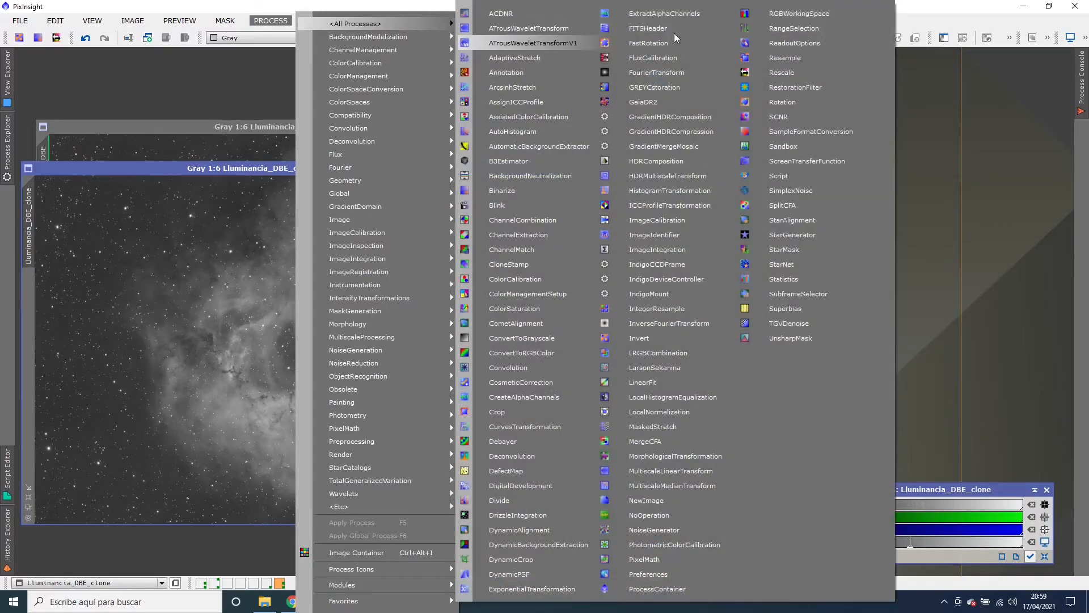
pyautogui.click(800, 28)
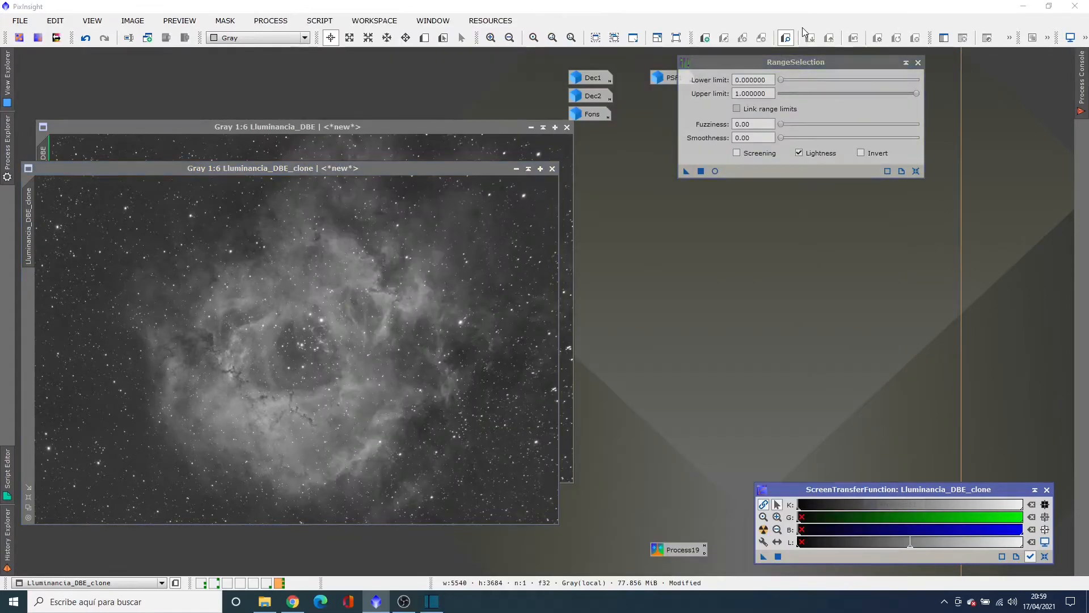
pyautogui.click(714, 174)
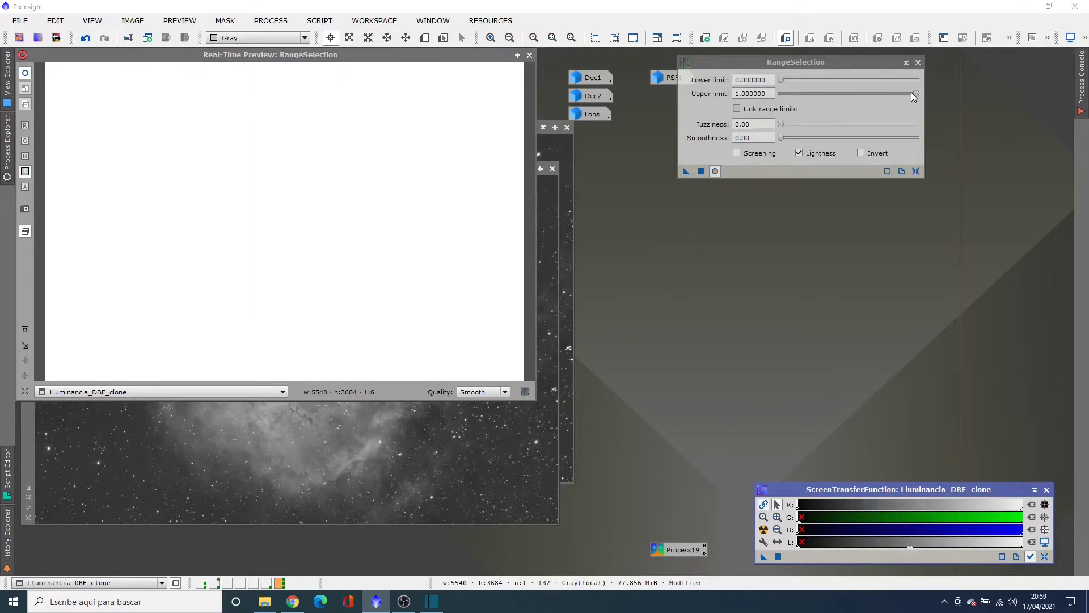
pyautogui.moveTo(915, 95); pyautogui.dragTo(822, 100)
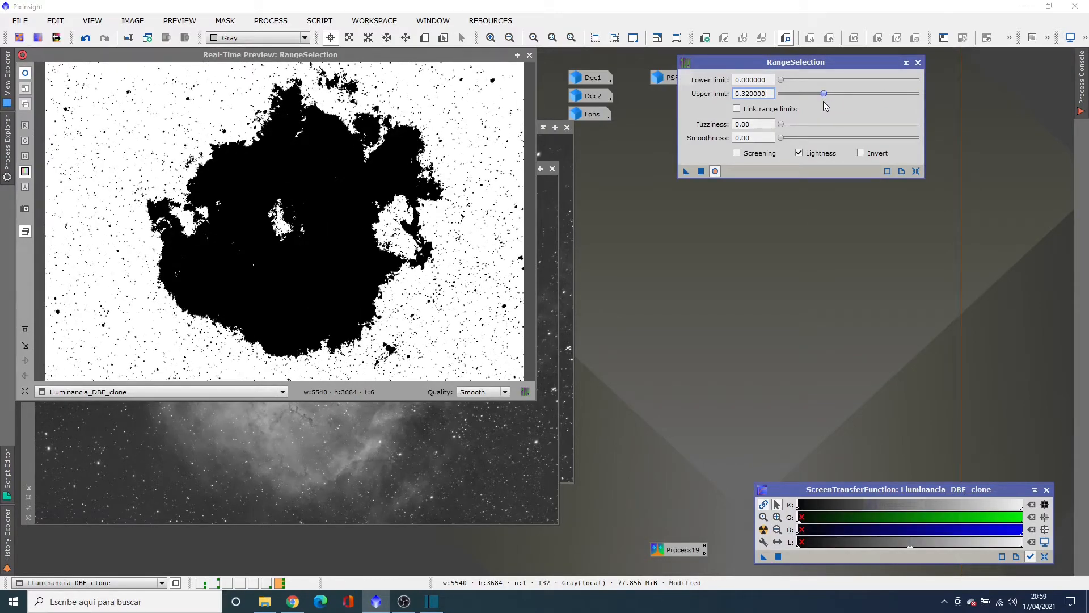
pyautogui.moveTo(822, 101); pyautogui.dragTo(814, 95)
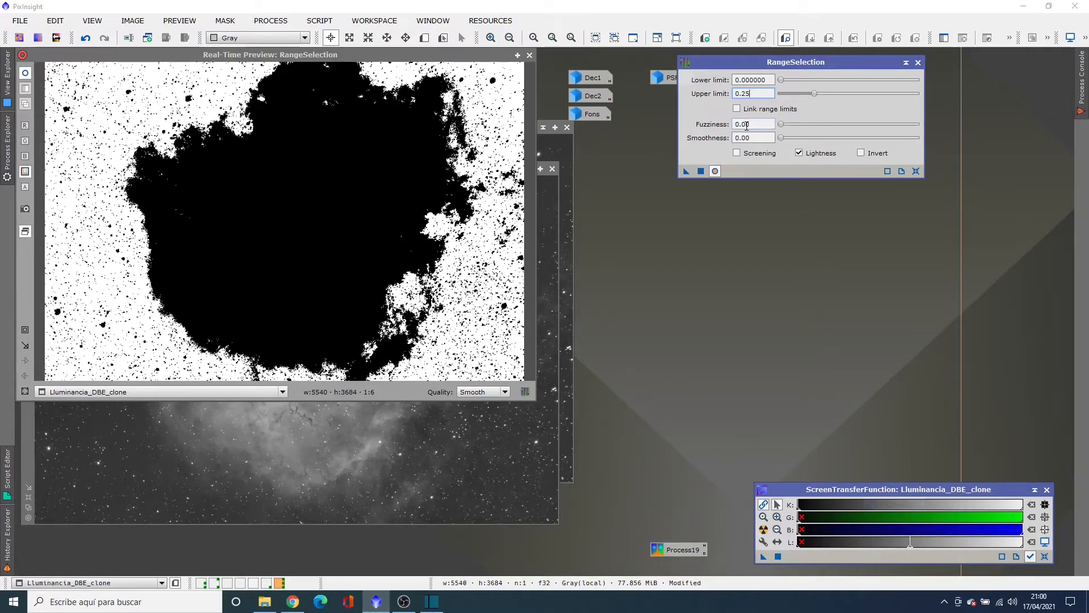
# Set the range selection's fuzziness to 0.10 and smoothness to 25
pyautogui.click(747, 125)
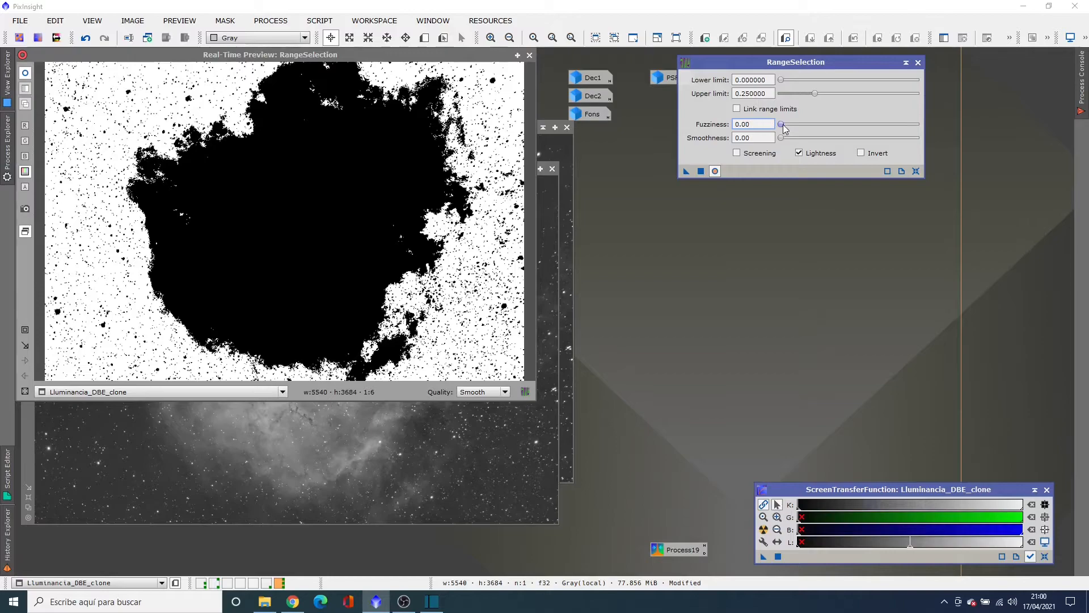
pyautogui.moveTo(781, 126)
pyautogui.mouseDown()
pyautogui.moveTo(816, 108)
pyautogui.moveTo(794, 119)
pyautogui.mouseUp()
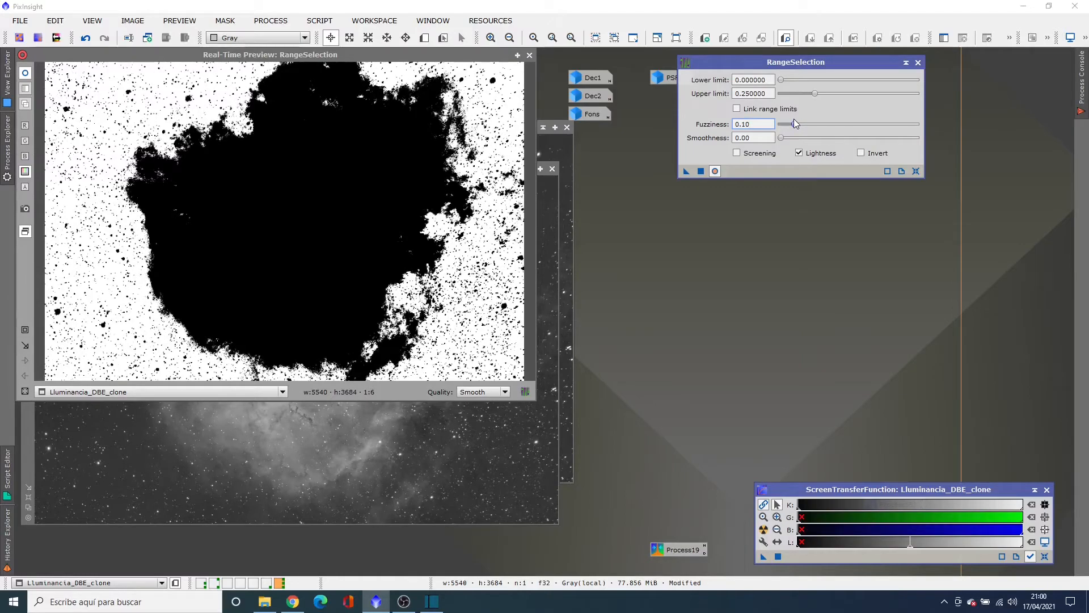
pyautogui.moveTo(782, 141); pyautogui.dragTo(815, 134)
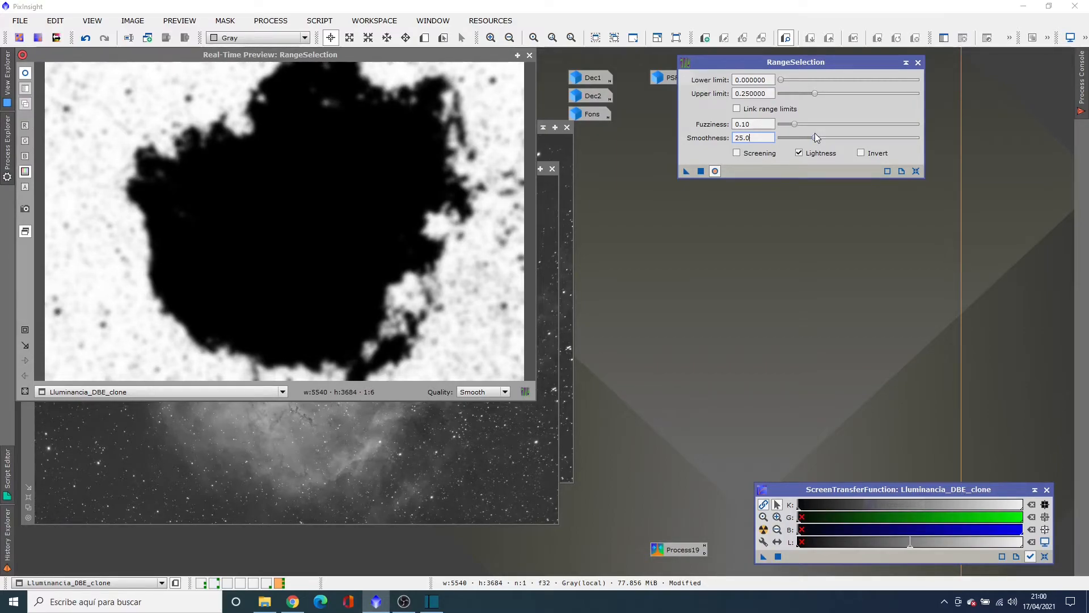
# Close the preview, generate the range mask, and park it as an icon beside Dec1
pyautogui.click(529, 56)
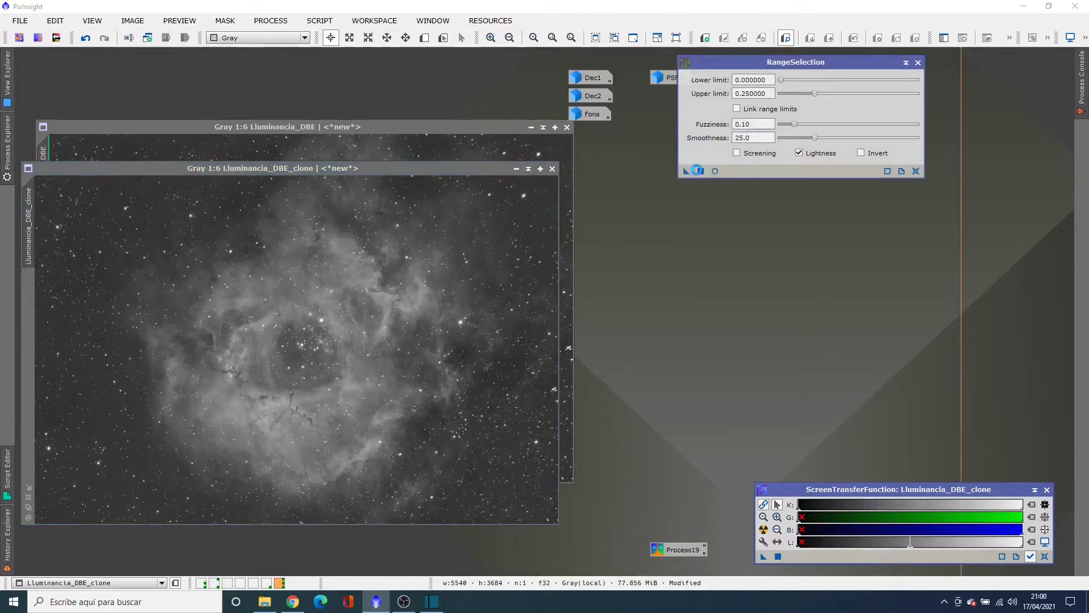
pyautogui.click(699, 171)
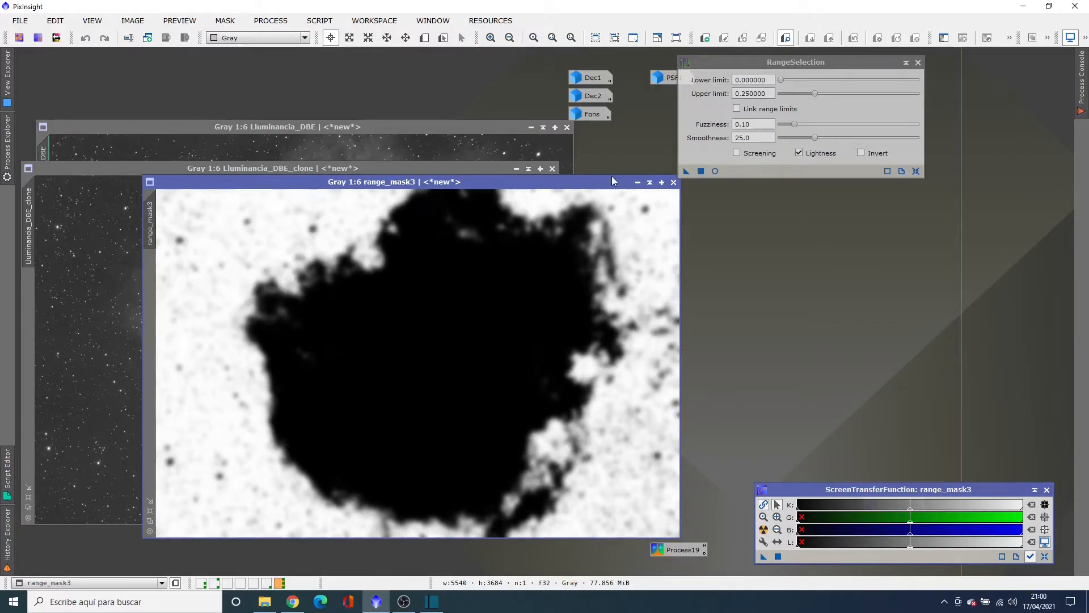
pyautogui.click(637, 183)
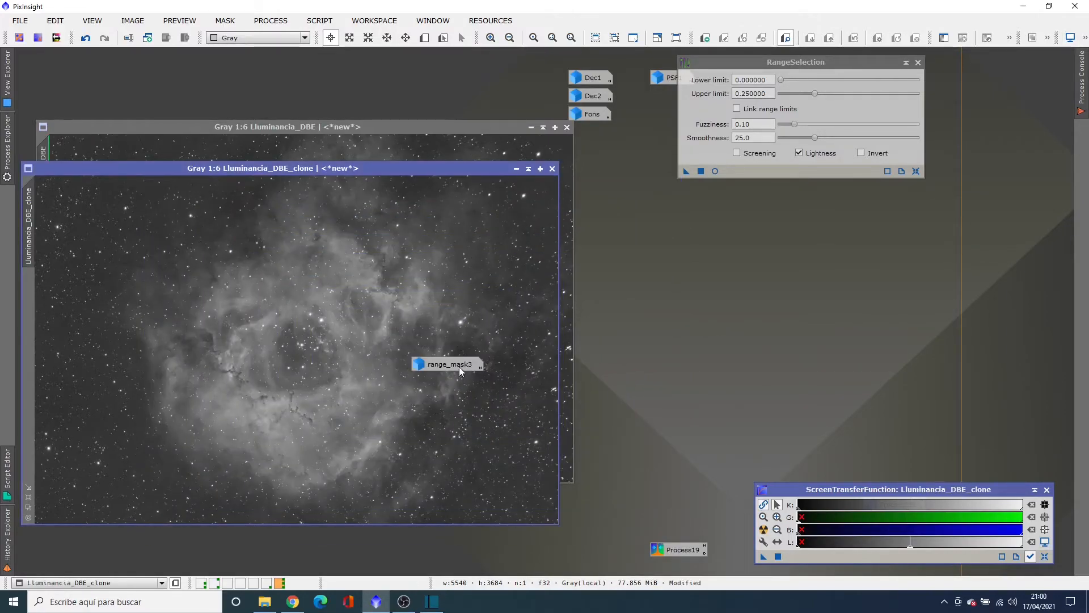
pyautogui.moveTo(457, 365)
pyautogui.mouseDown()
pyautogui.moveTo(454, 124)
pyautogui.moveTo(494, 73)
pyautogui.moveTo(505, 76)
pyautogui.mouseUp()
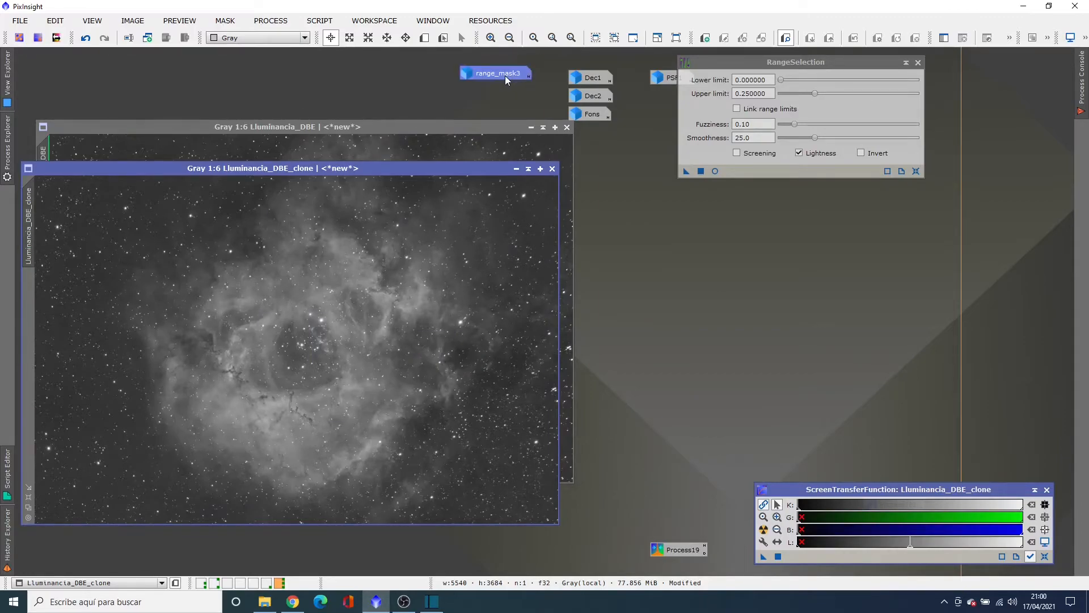
# Raise the upper limit to 0.35 using the real-time preview and generate a second range mask
pyautogui.click(715, 171)
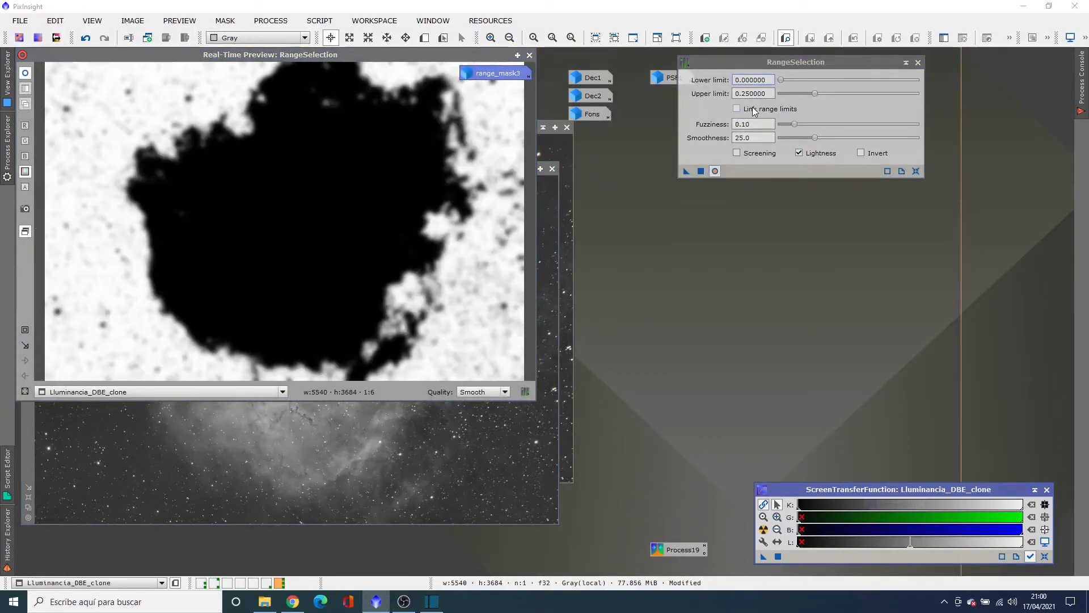
pyautogui.moveTo(814, 92); pyautogui.dragTo(820, 91)
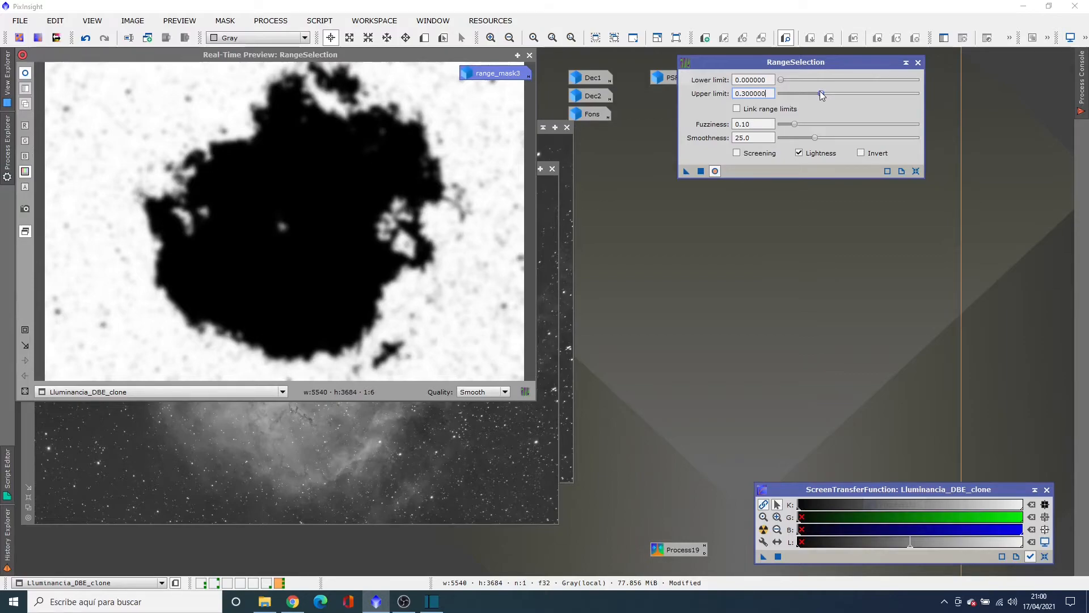
pyautogui.moveTo(821, 91); pyautogui.dragTo(824, 91)
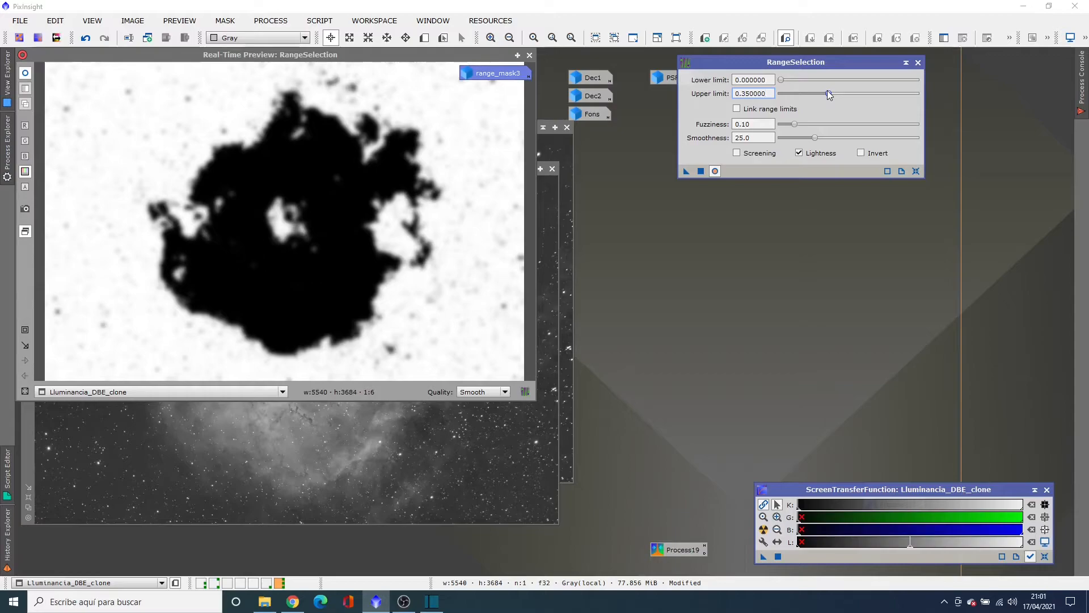
pyautogui.click(530, 55)
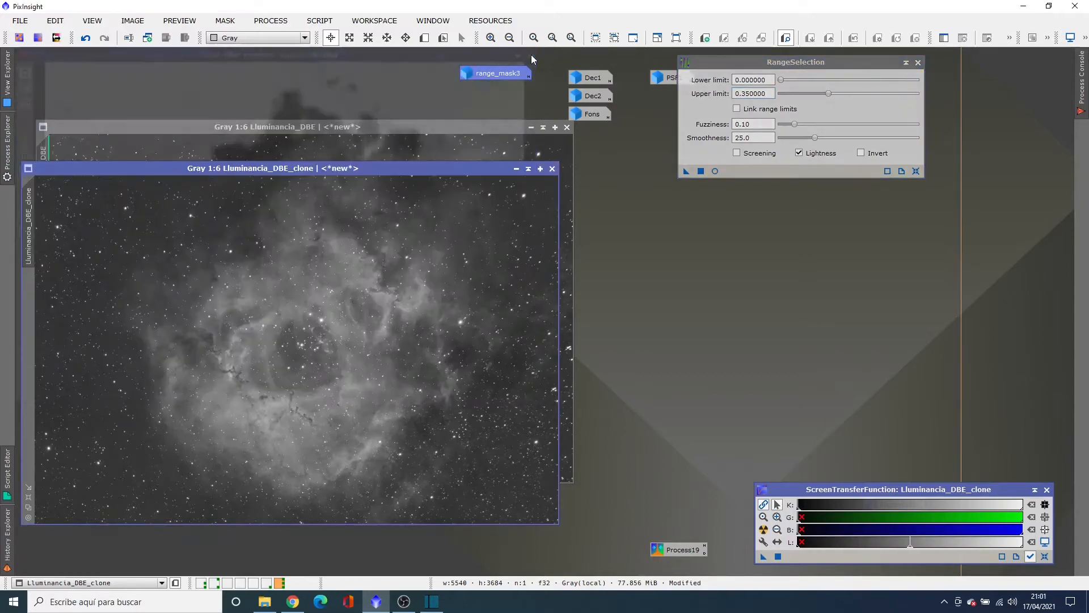
pyautogui.click(700, 171)
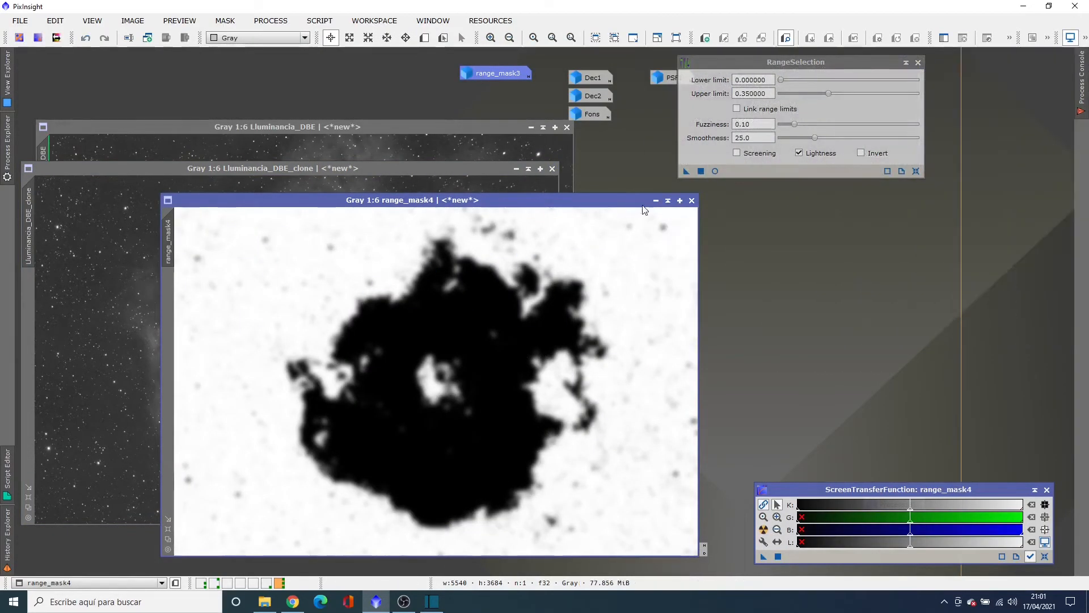
# Iconize the second range mask, place it beneath the first mask's icon, and close RangeSelection
pyautogui.click(655, 200)
pyautogui.moveTo(462, 382)
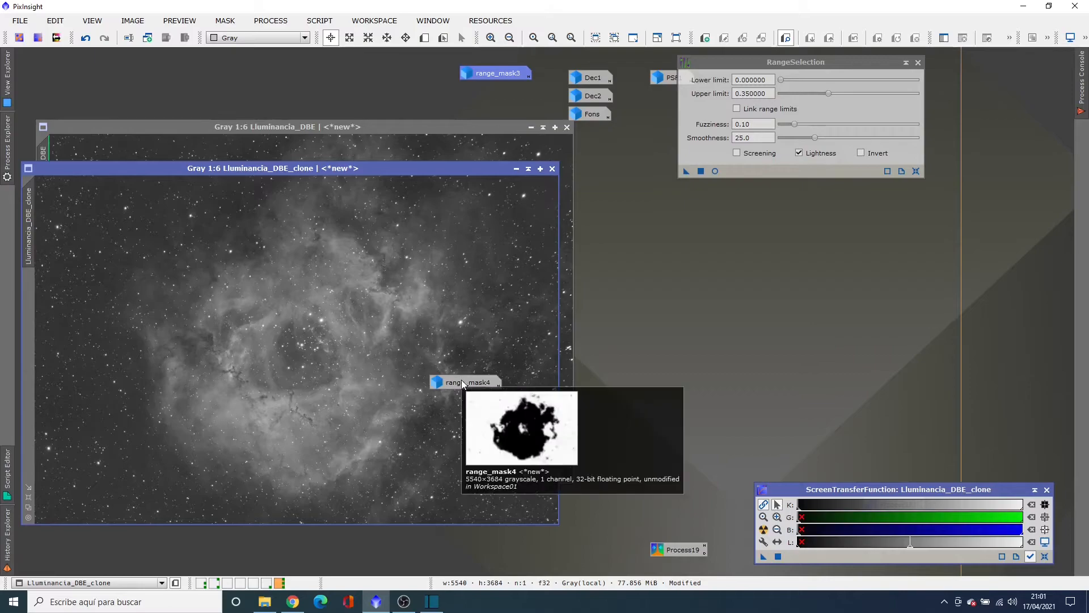
pyautogui.moveTo(462, 382); pyautogui.dragTo(489, 95)
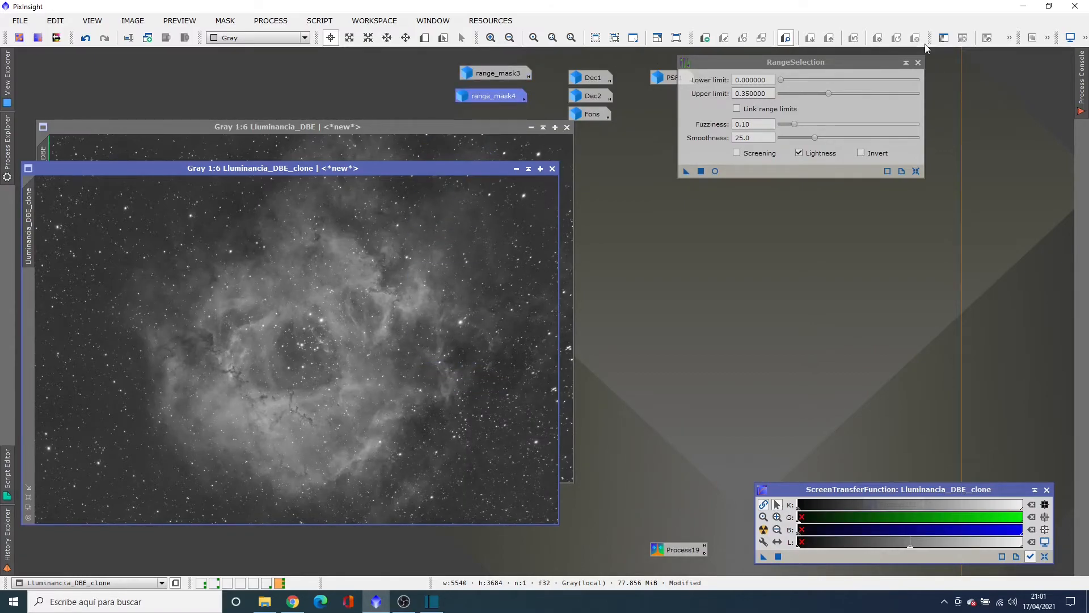
pyautogui.click(919, 61)
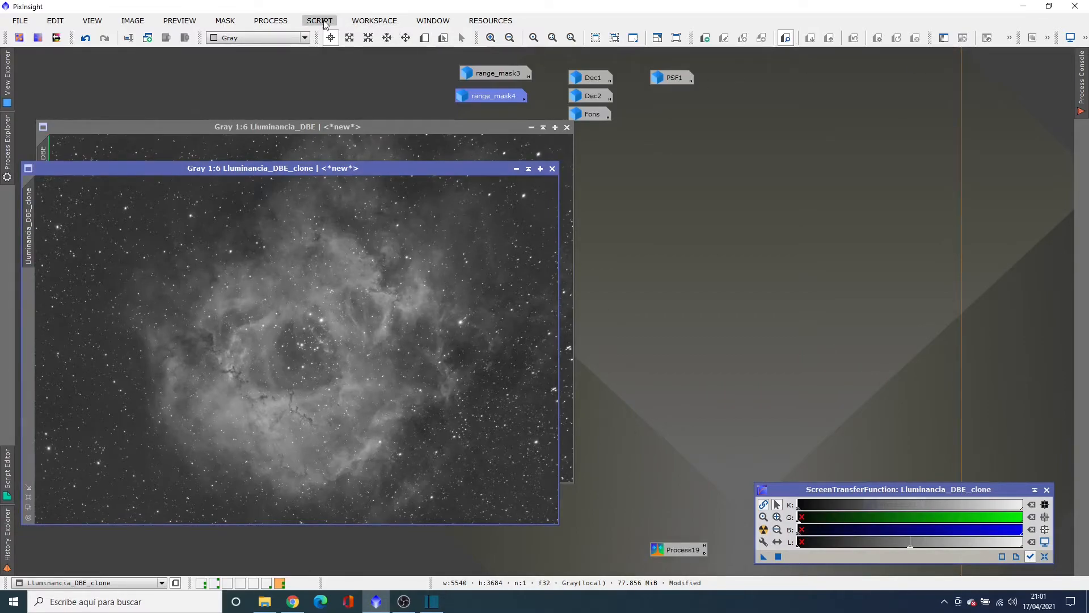
# Run StarNet on Lluminancia_DBE_clone with stride 128 and star mask creation enabled
pyautogui.click(285, 23)
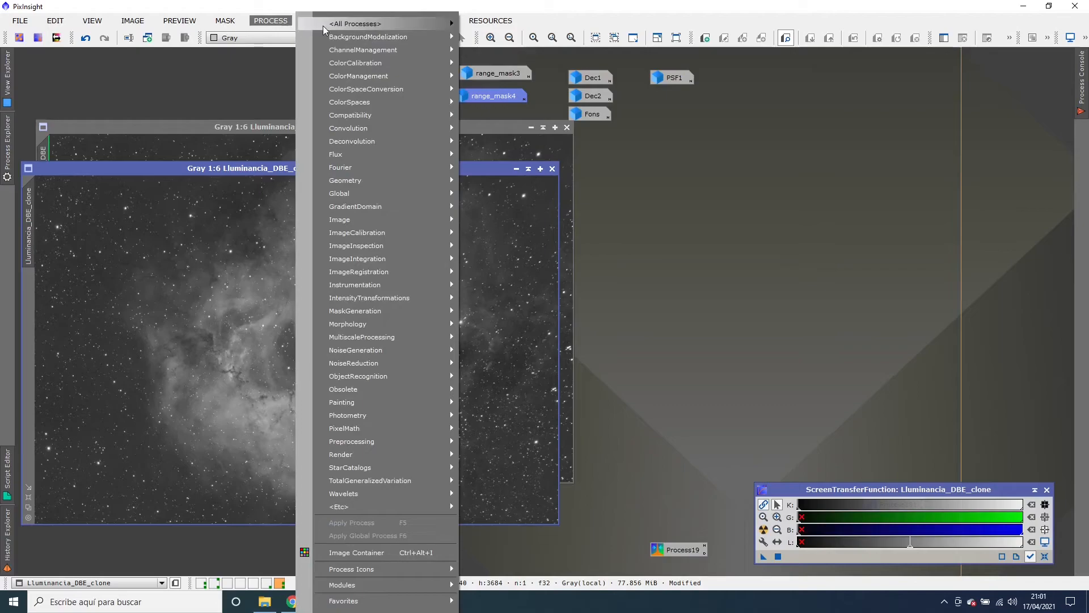
pyautogui.moveTo(329, 23)
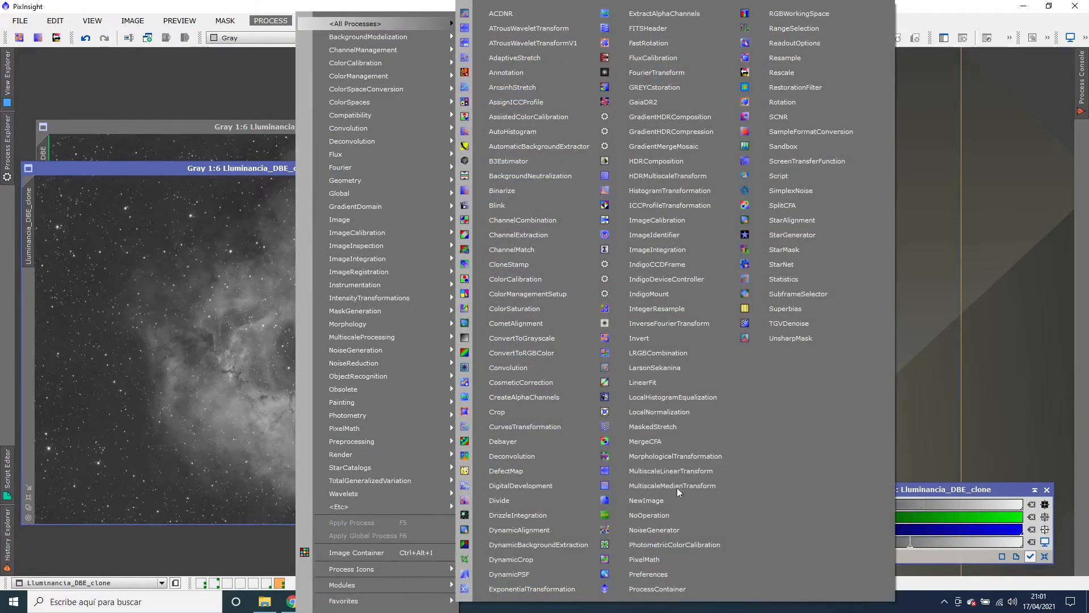
pyautogui.click(781, 264)
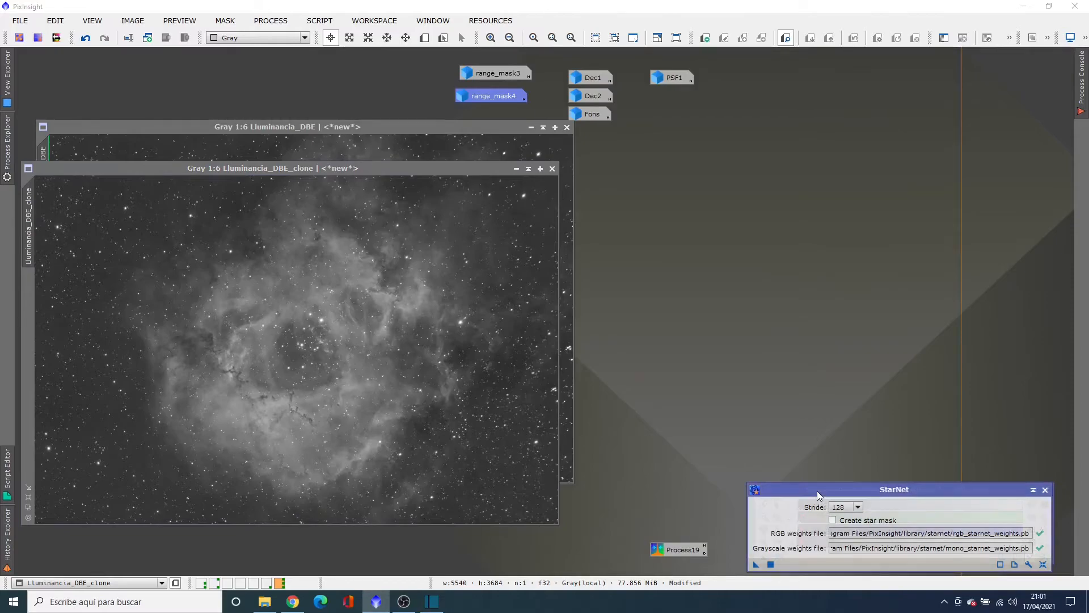
pyautogui.moveTo(817, 491); pyautogui.dragTo(793, 382)
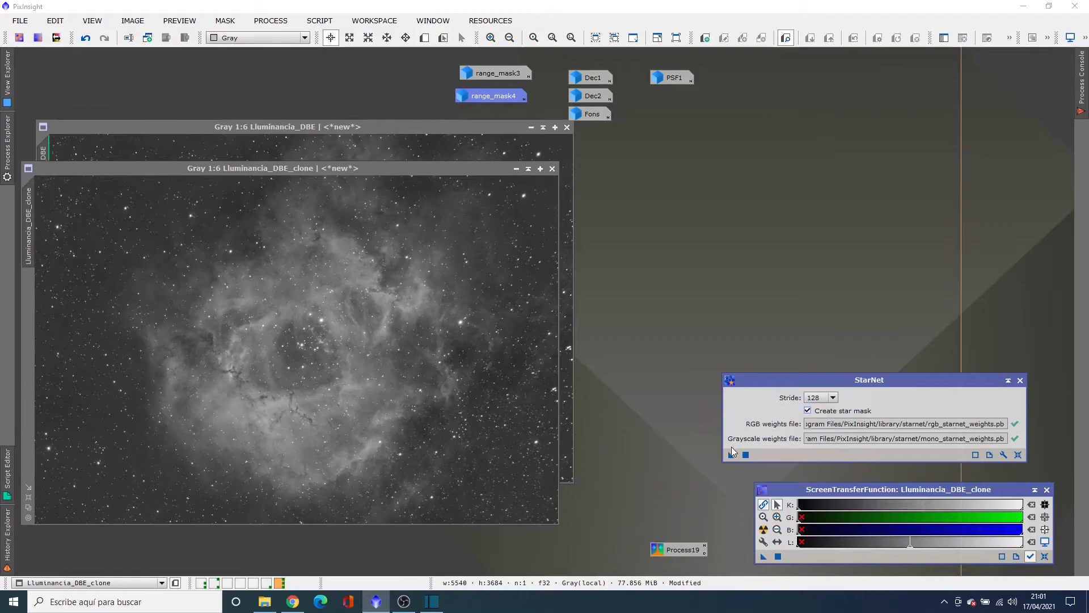
pyautogui.moveTo(731, 456); pyautogui.dragTo(515, 409)
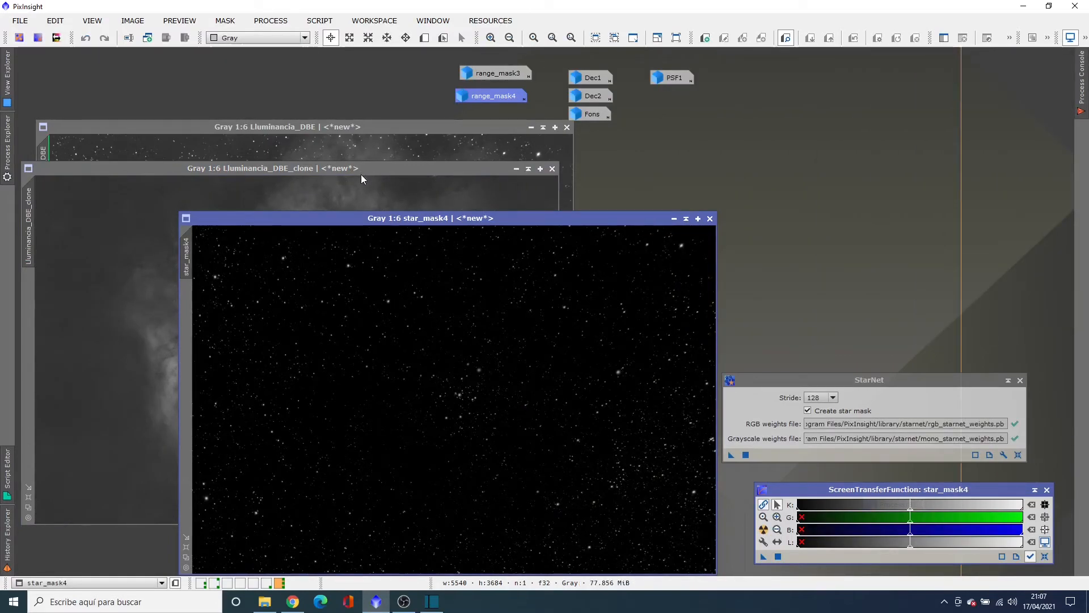
# Examine the starless Lluminancia_DBE_clone up close across several nebula regions for leftover stars or artefacts, and restore the full-image view
pyautogui.click(361, 168)
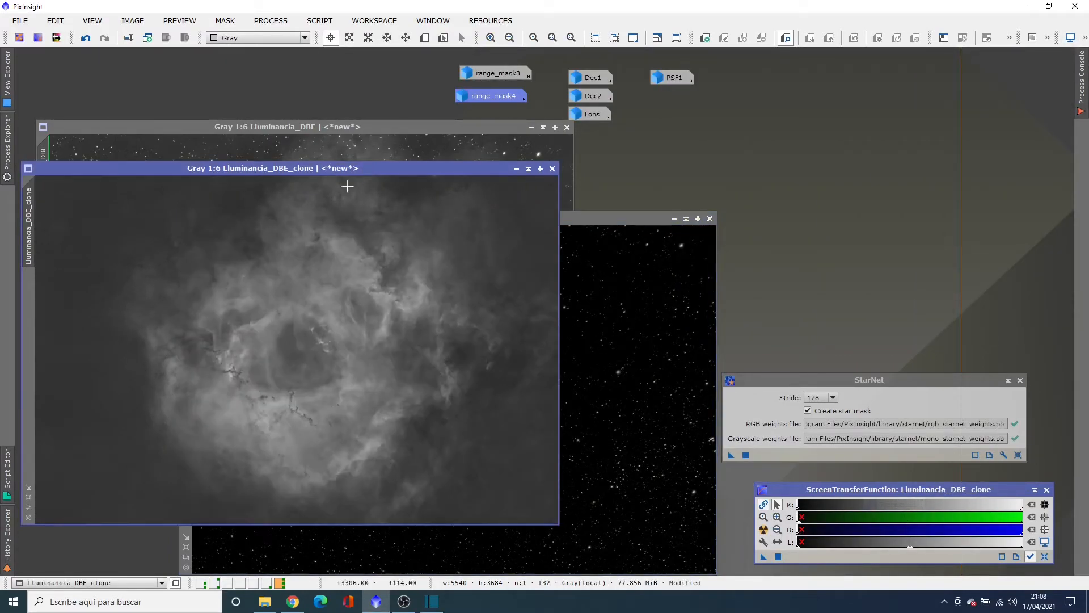
pyautogui.click(491, 38)
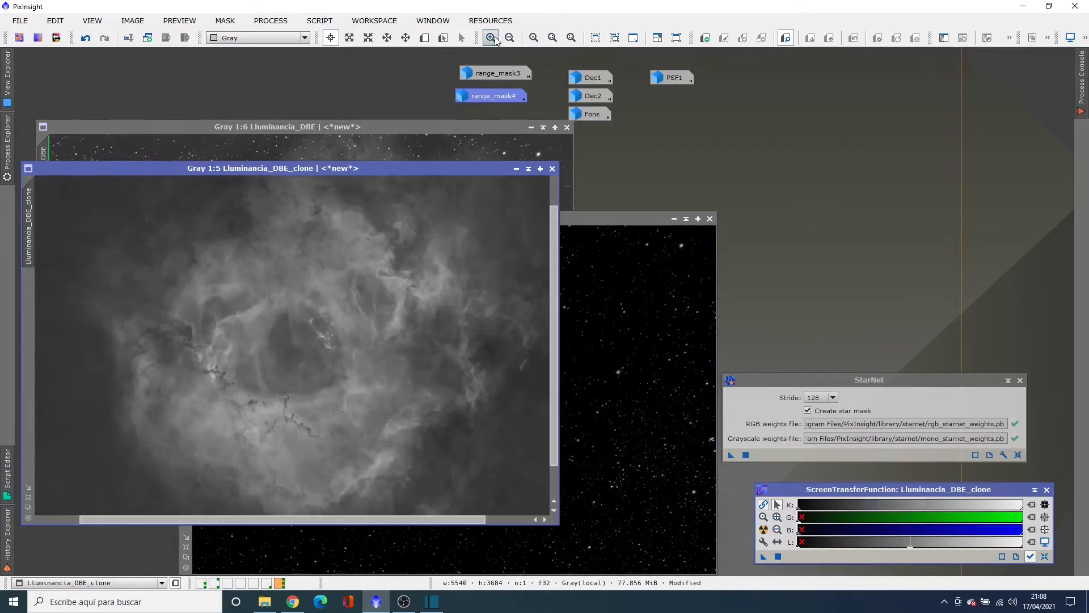
pyautogui.click(491, 38)
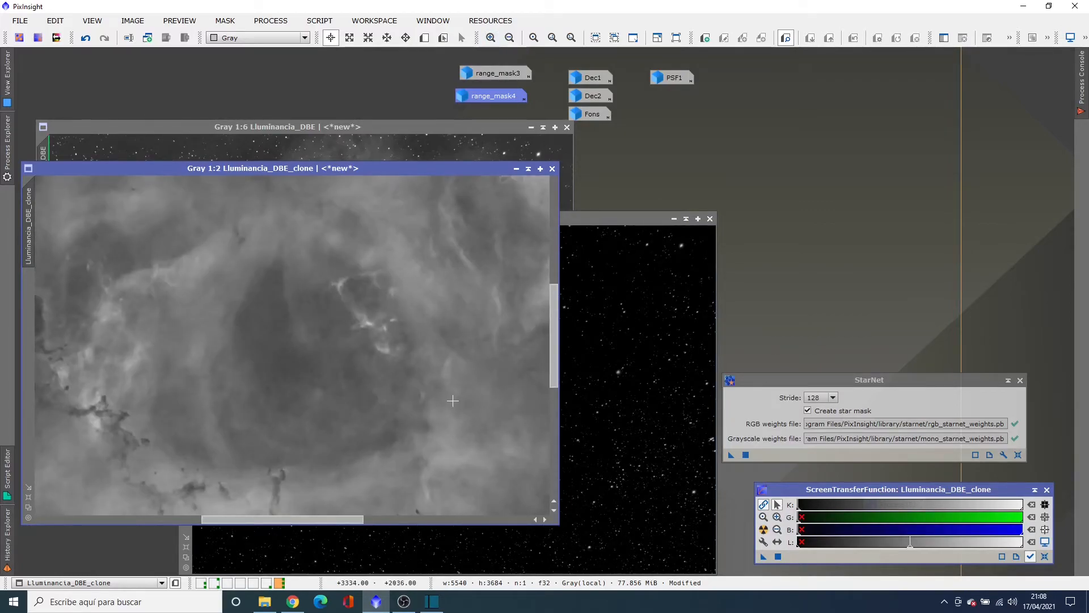
pyautogui.moveTo(555, 352)
pyautogui.mouseDown()
pyautogui.moveTo(538, 210)
pyautogui.moveTo(572, 447)
pyautogui.moveTo(554, 359)
pyautogui.mouseUp()
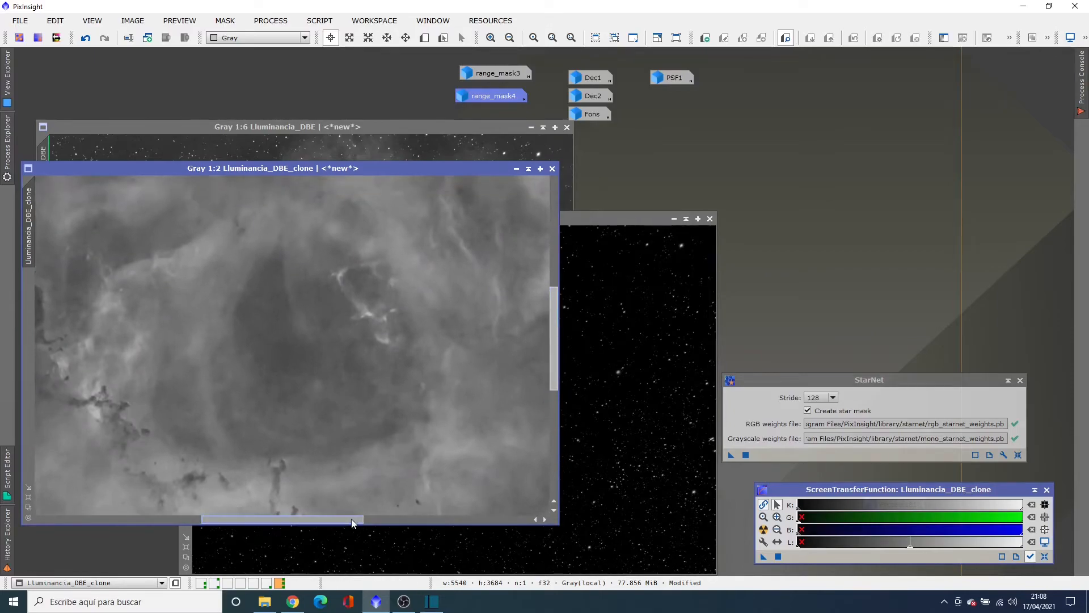
pyautogui.moveTo(327, 521); pyautogui.dragTo(489, 508)
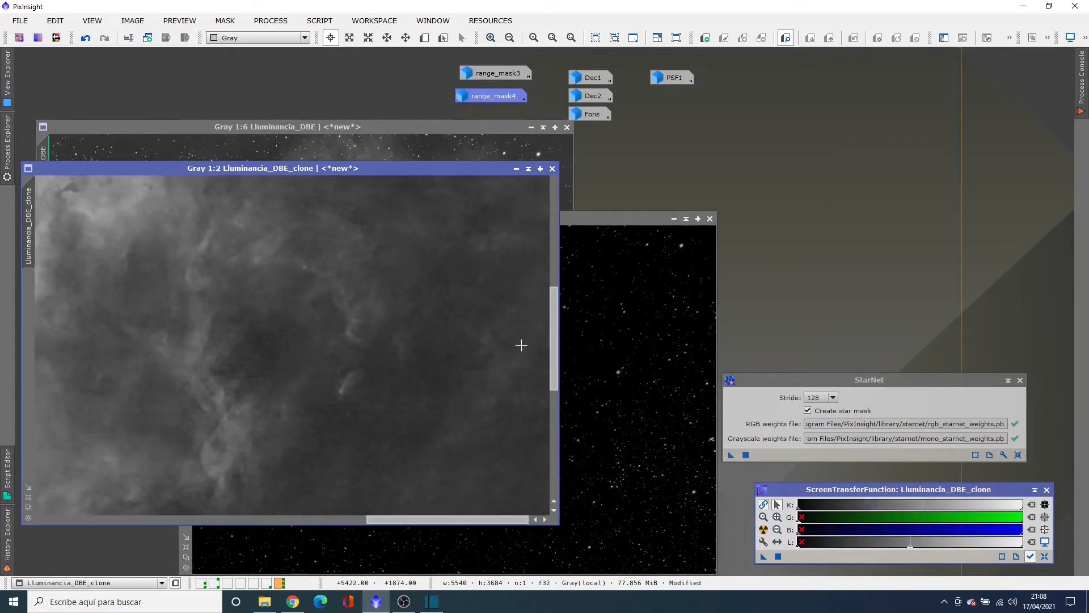
pyautogui.moveTo(553, 354); pyautogui.dragTo(542, 308)
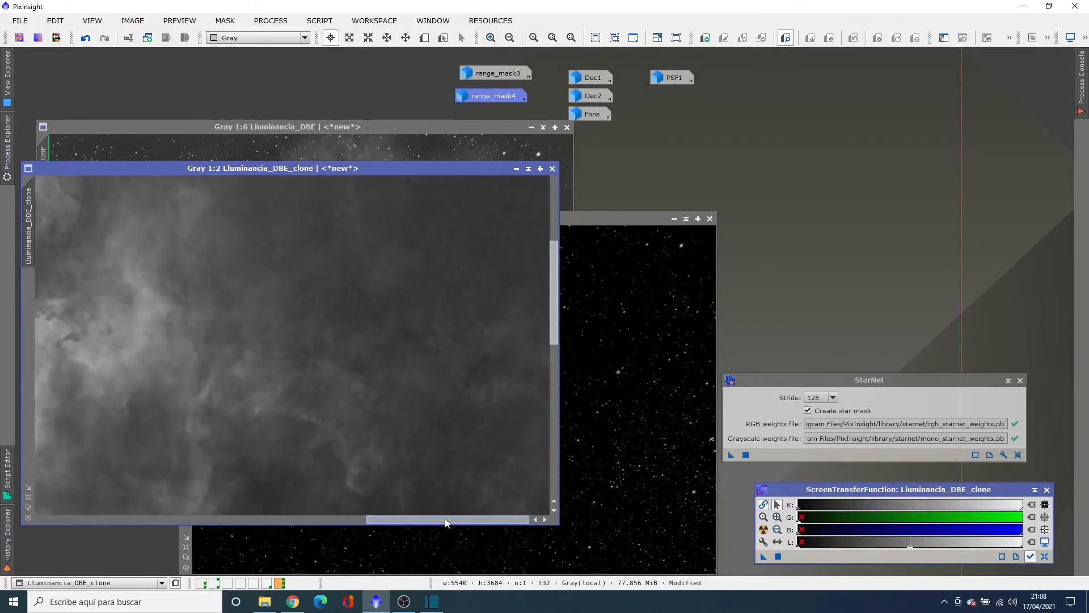
pyautogui.moveTo(445, 519); pyautogui.dragTo(248, 500)
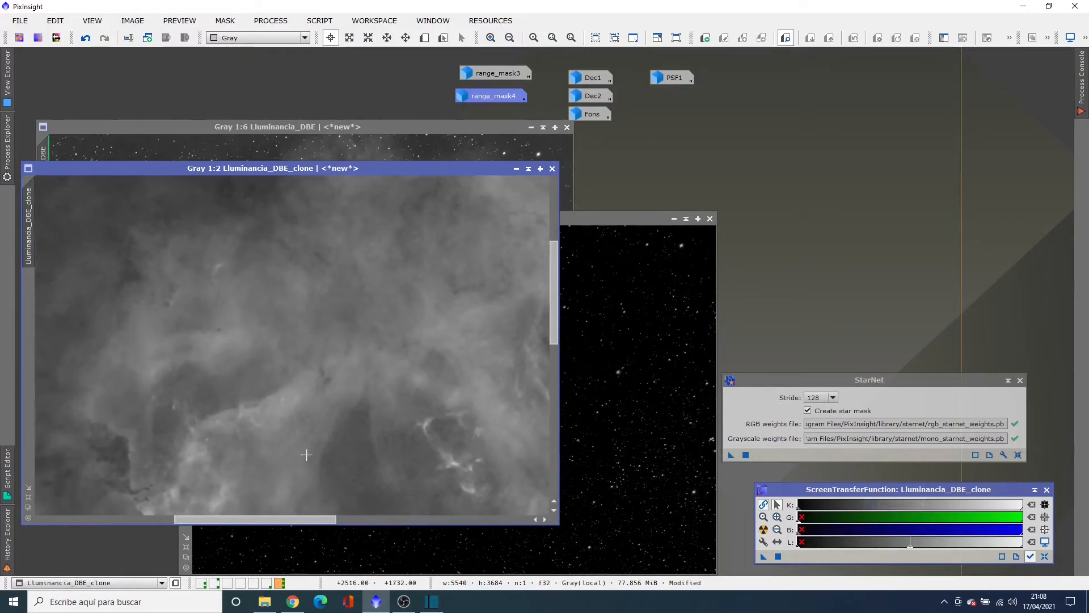
pyautogui.moveTo(553, 305); pyautogui.dragTo(551, 384)
pyautogui.click(490, 38)
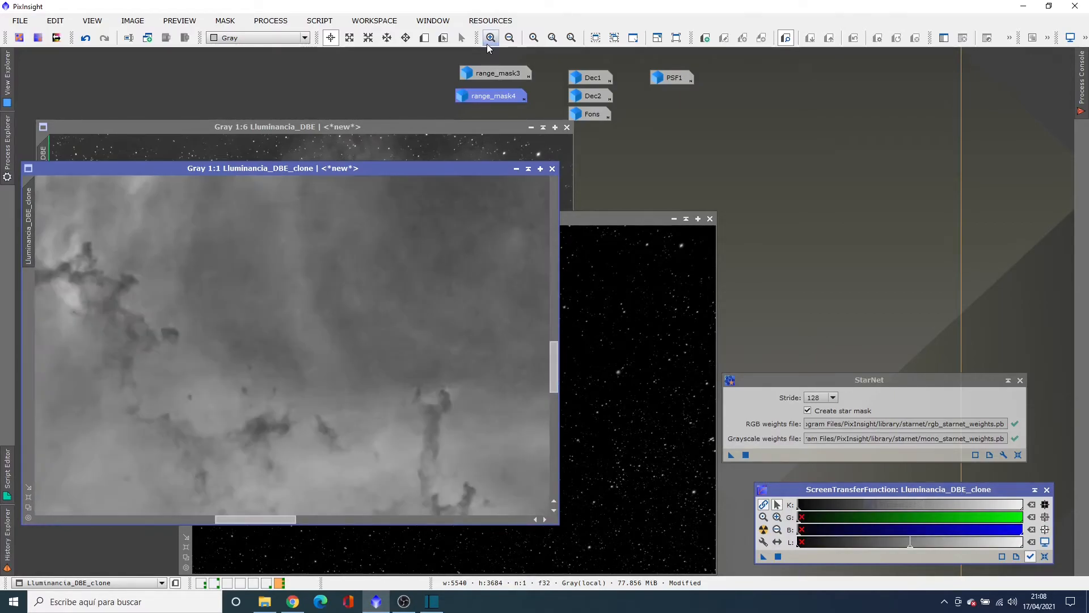
pyautogui.click(490, 38)
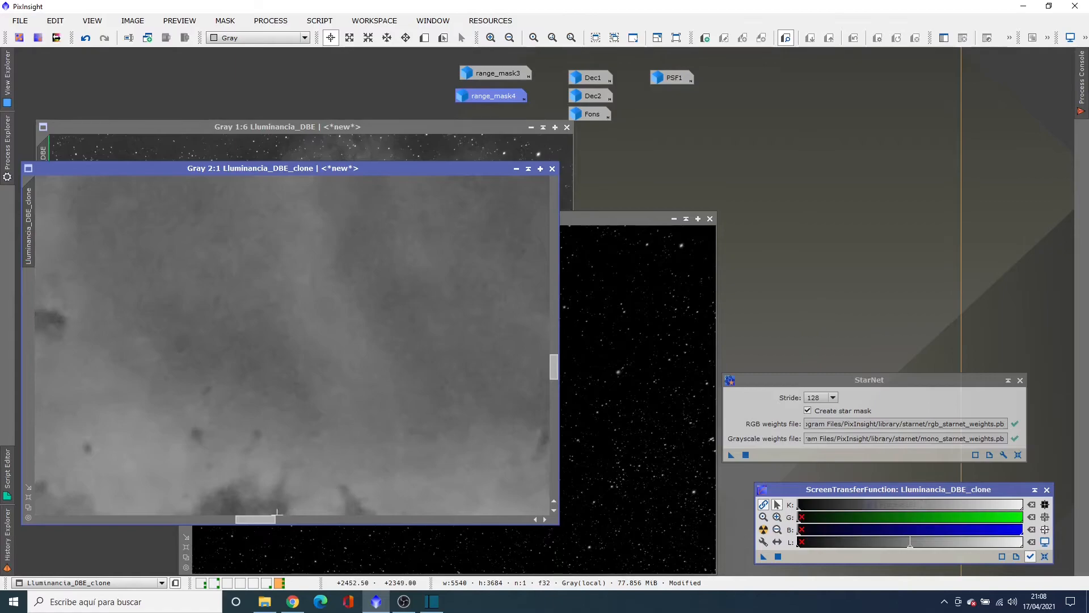
pyautogui.moveTo(267, 519); pyautogui.dragTo(314, 519)
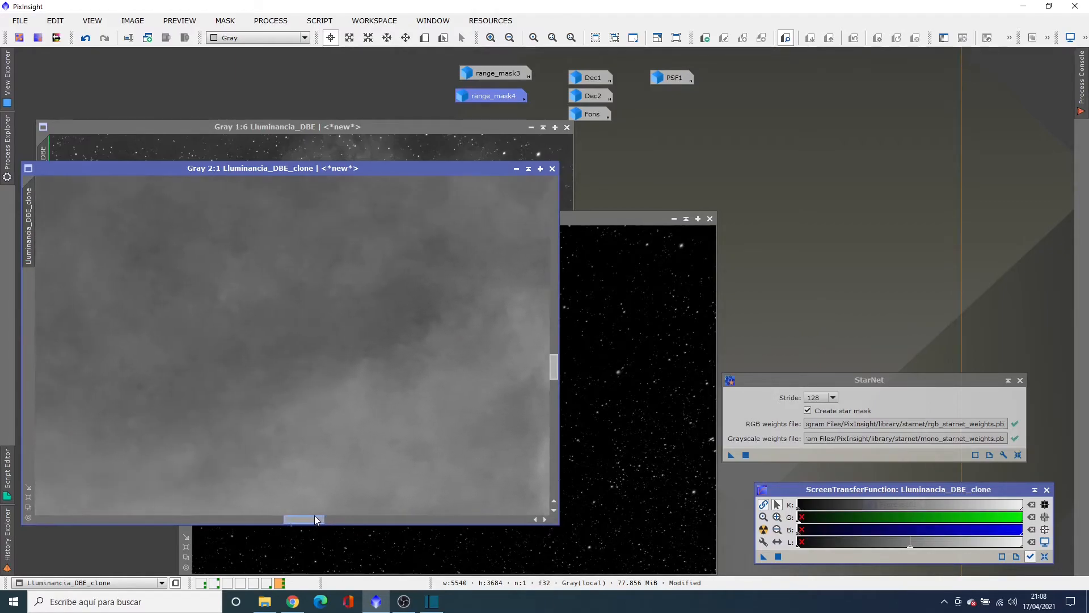
pyautogui.moveTo(554, 366); pyautogui.dragTo(542, 312)
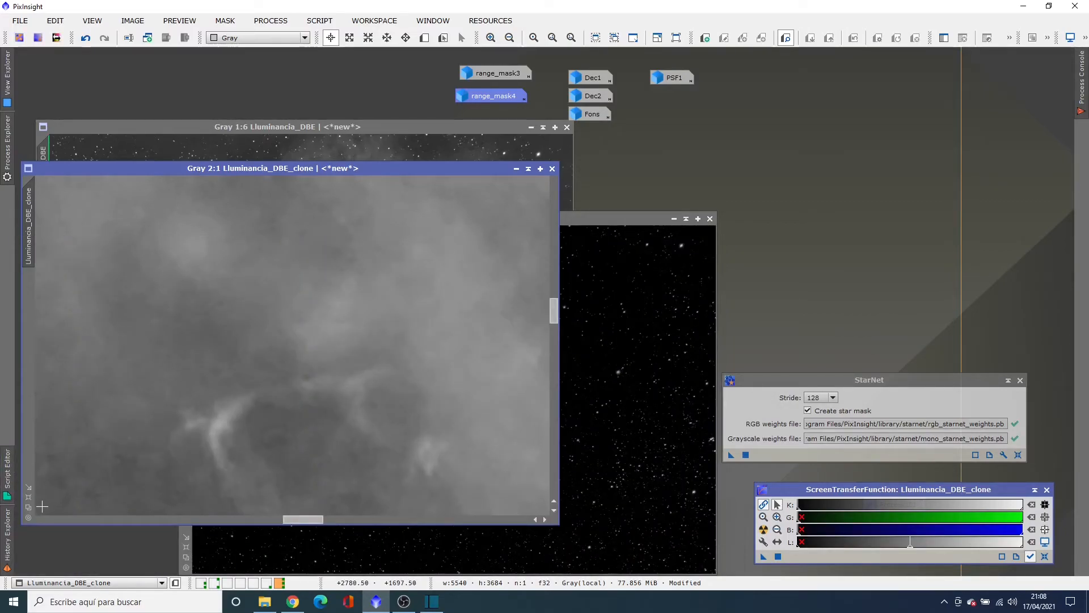
pyautogui.click(29, 507)
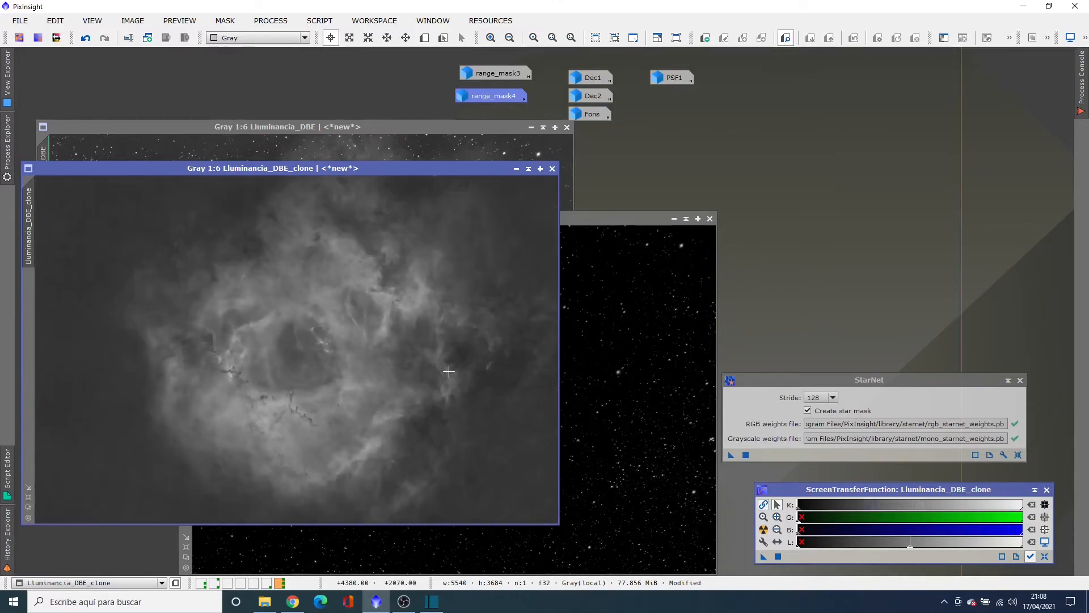
# Close StarNet and binarize star_mask4 with a joint RGB/K threshold of 0.10, tuning it in the real-time preview
pyautogui.click(612, 220)
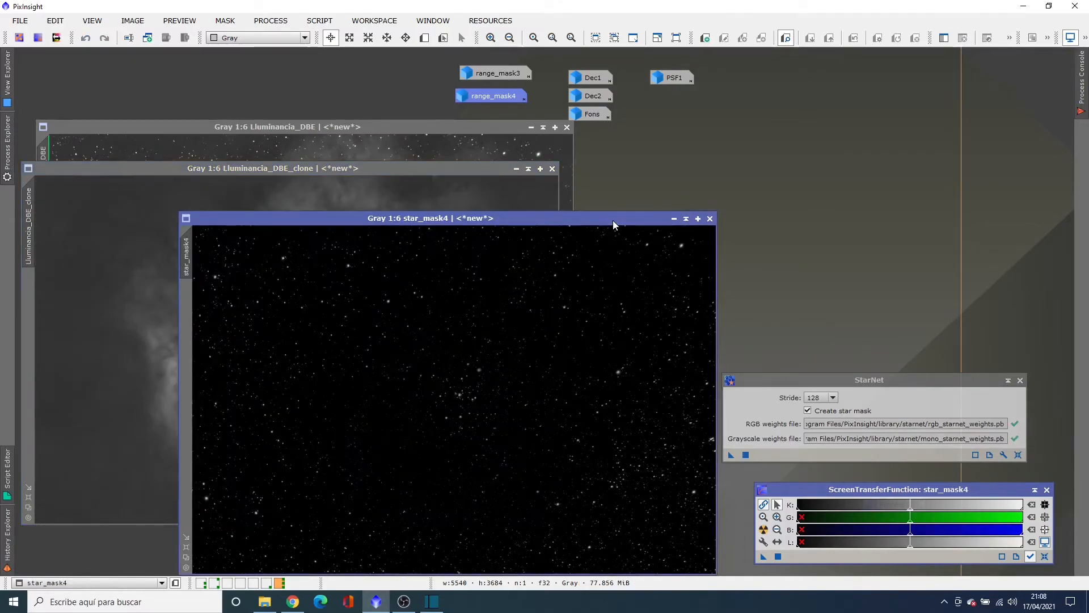
pyautogui.click(1021, 381)
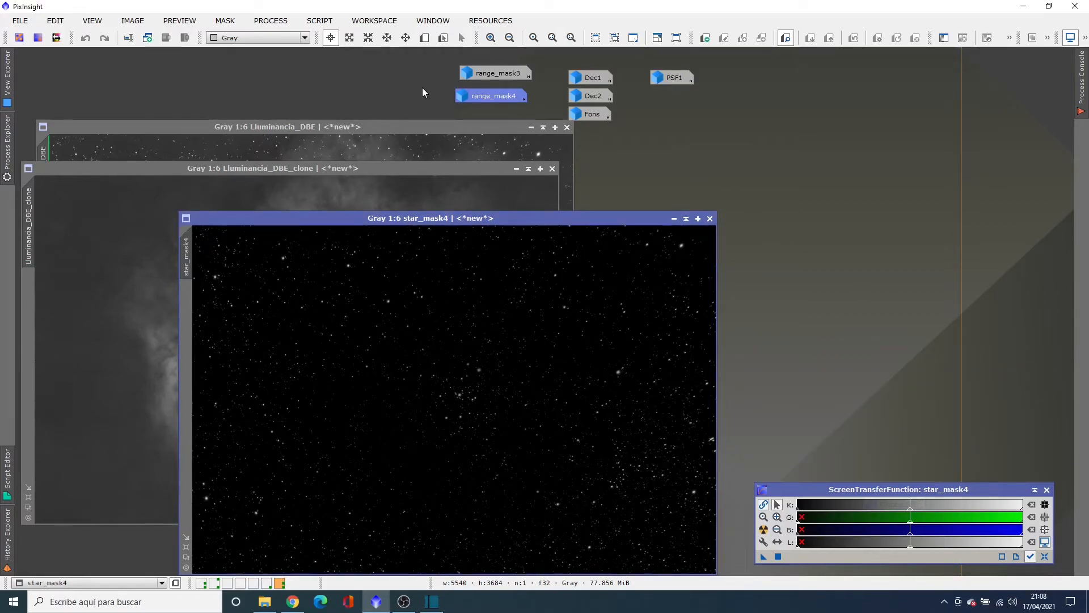
pyautogui.click(277, 22)
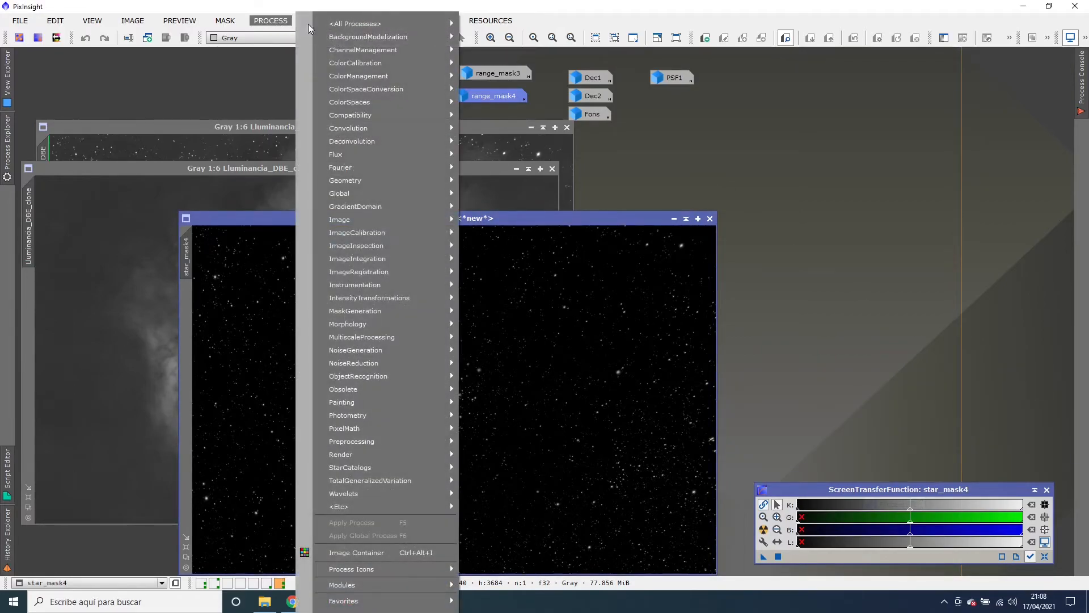
pyautogui.moveTo(449, 28)
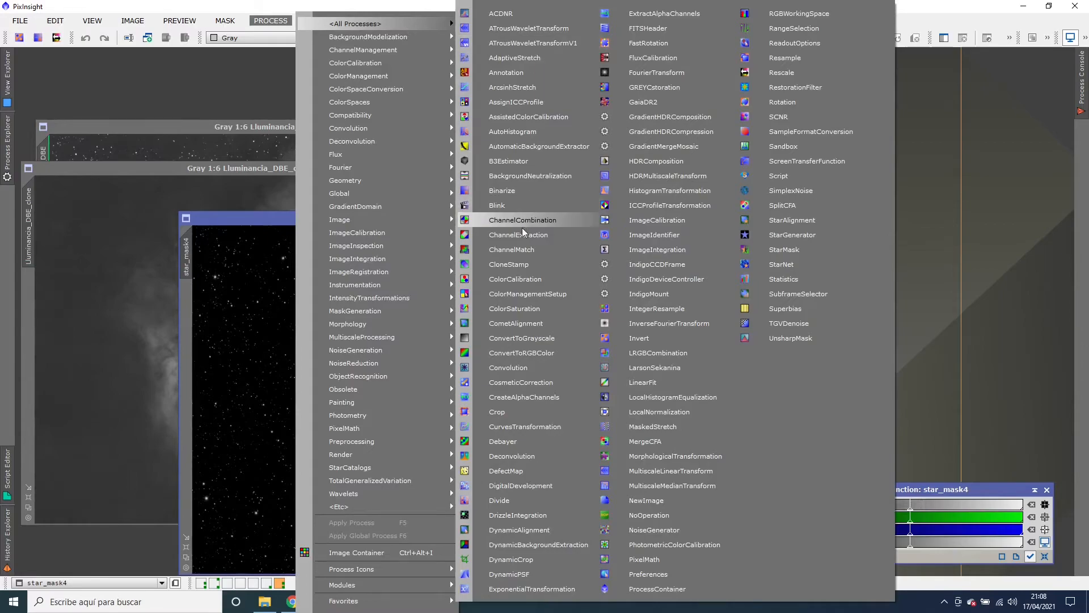
pyautogui.click(512, 196)
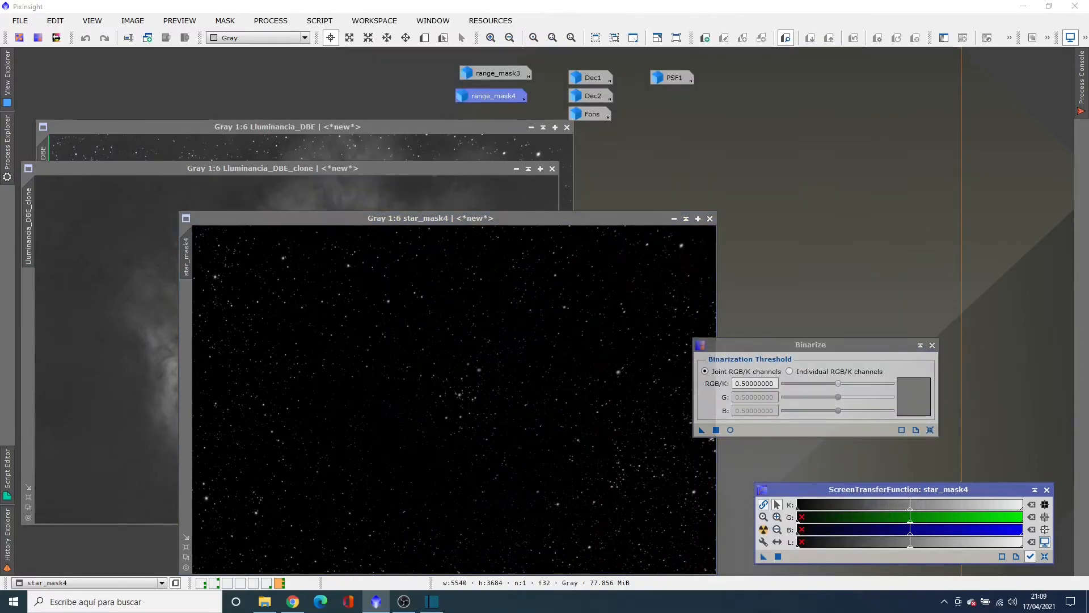
pyautogui.click(730, 429)
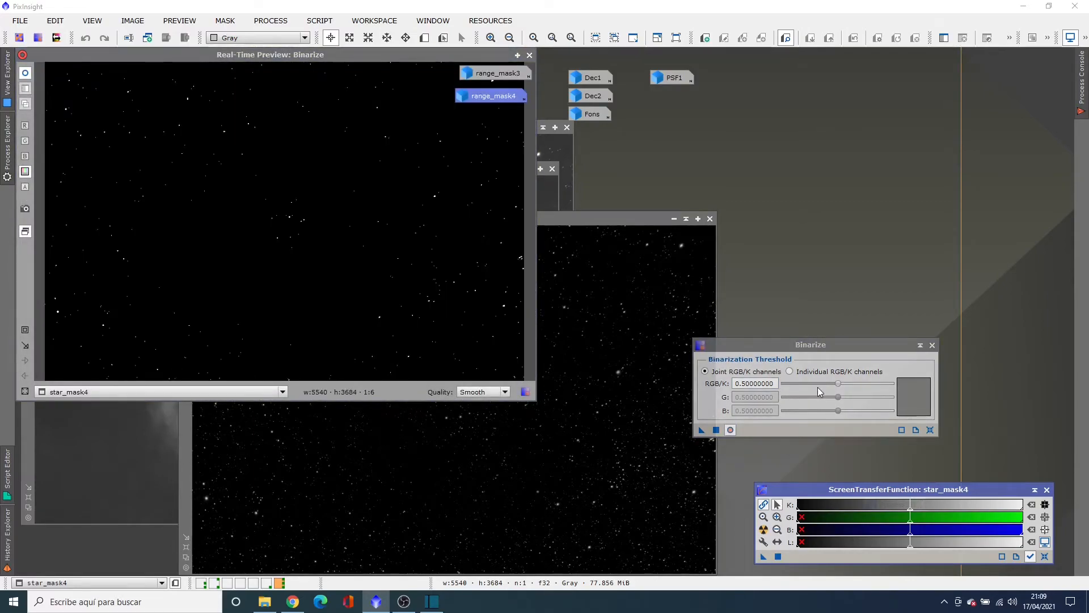
pyautogui.moveTo(839, 383); pyautogui.dragTo(791, 387)
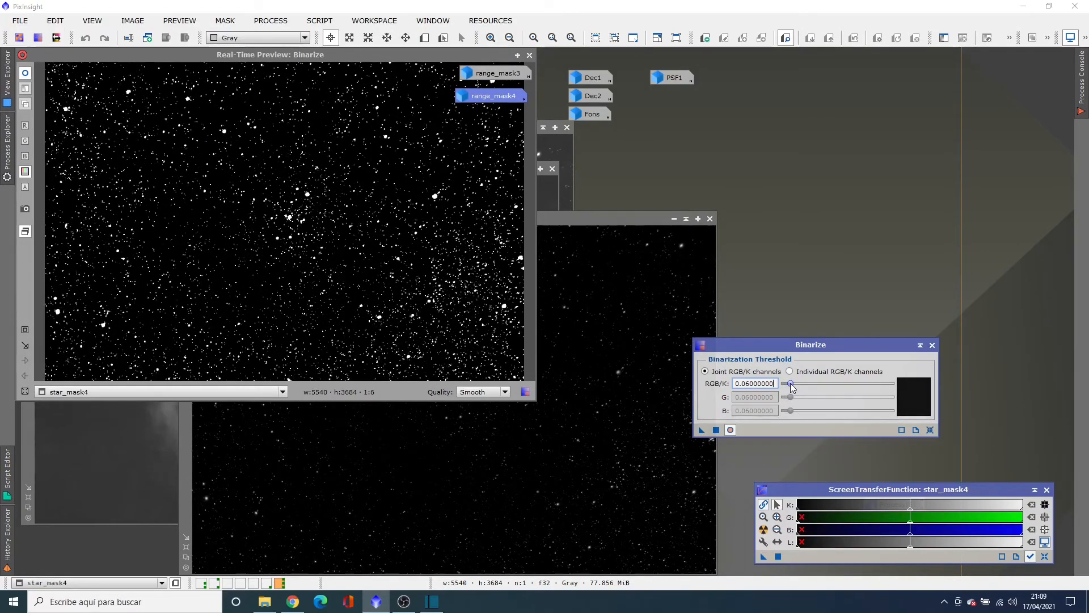
pyautogui.moveTo(795, 385); pyautogui.dragTo(797, 385)
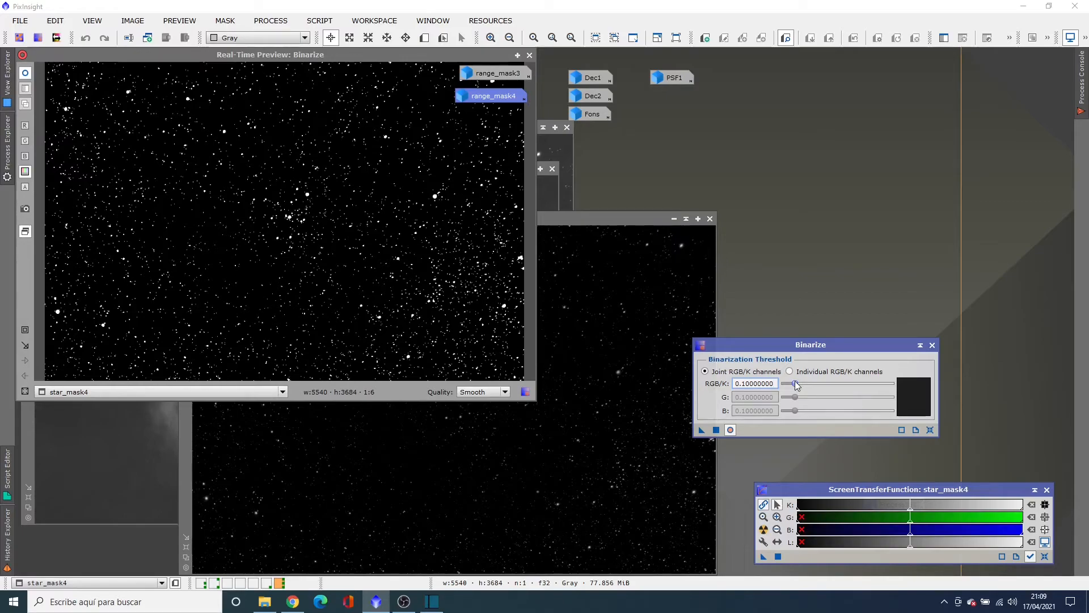
pyautogui.click(529, 55)
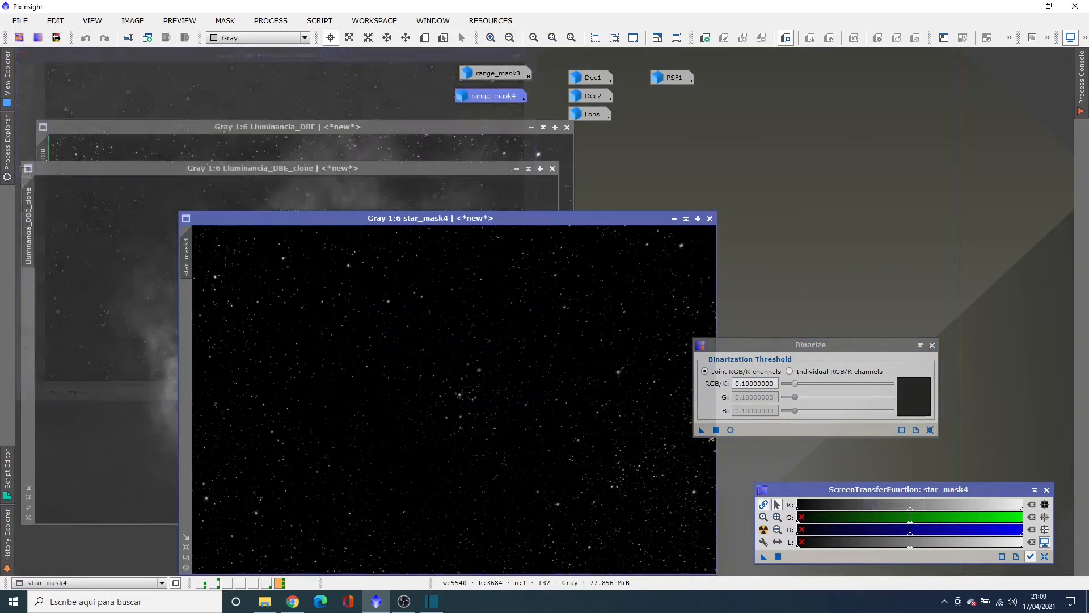
pyautogui.click(717, 430)
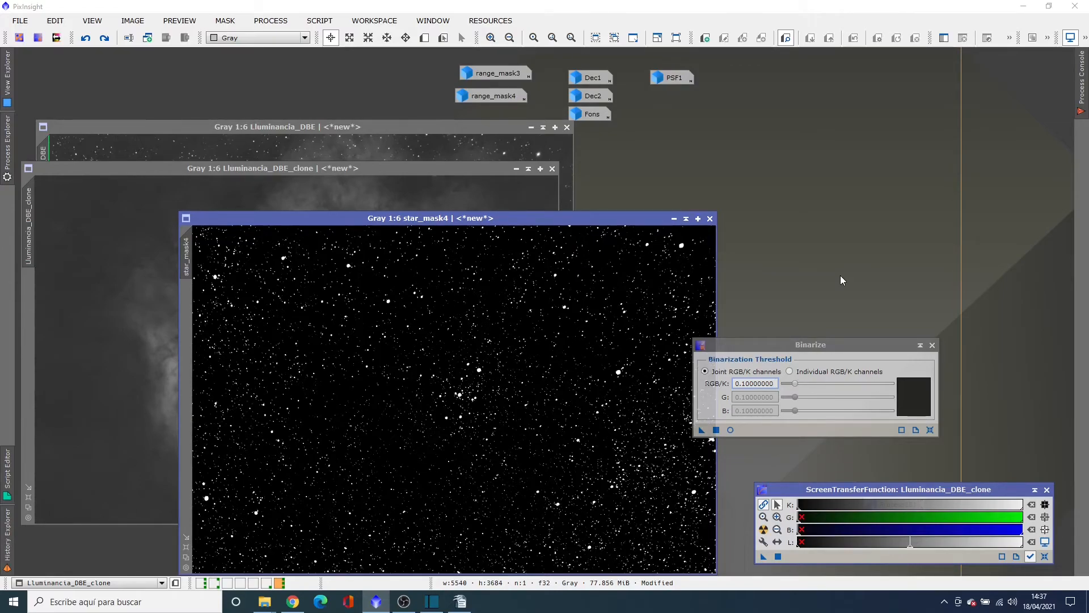
# Close Binarize, iconize Lluminancia_DBE_clone, and park its icon beside PSF1
pyautogui.click(932, 346)
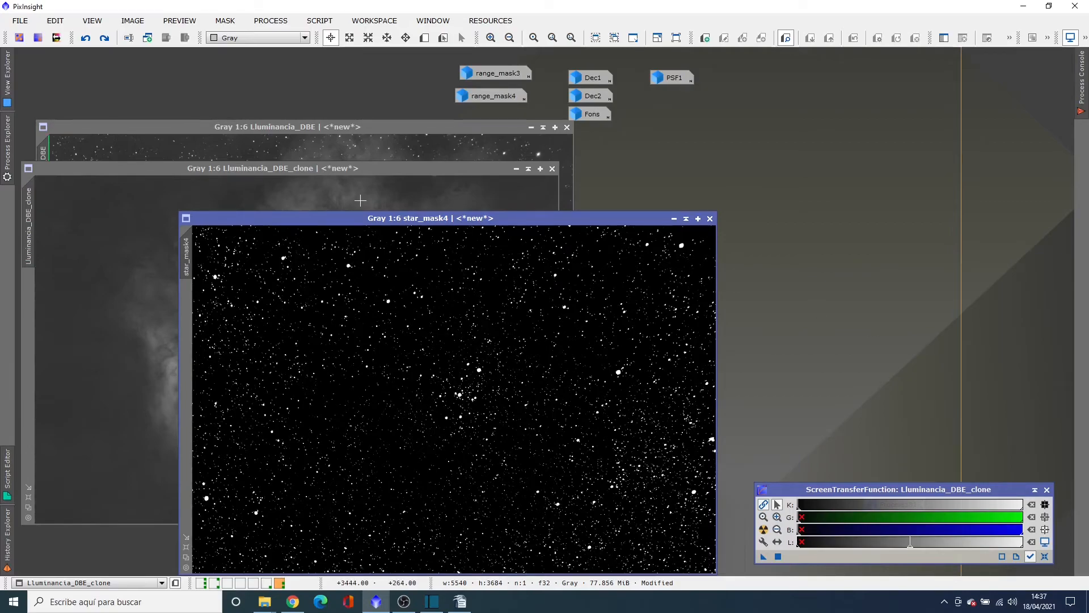
pyautogui.click(516, 168)
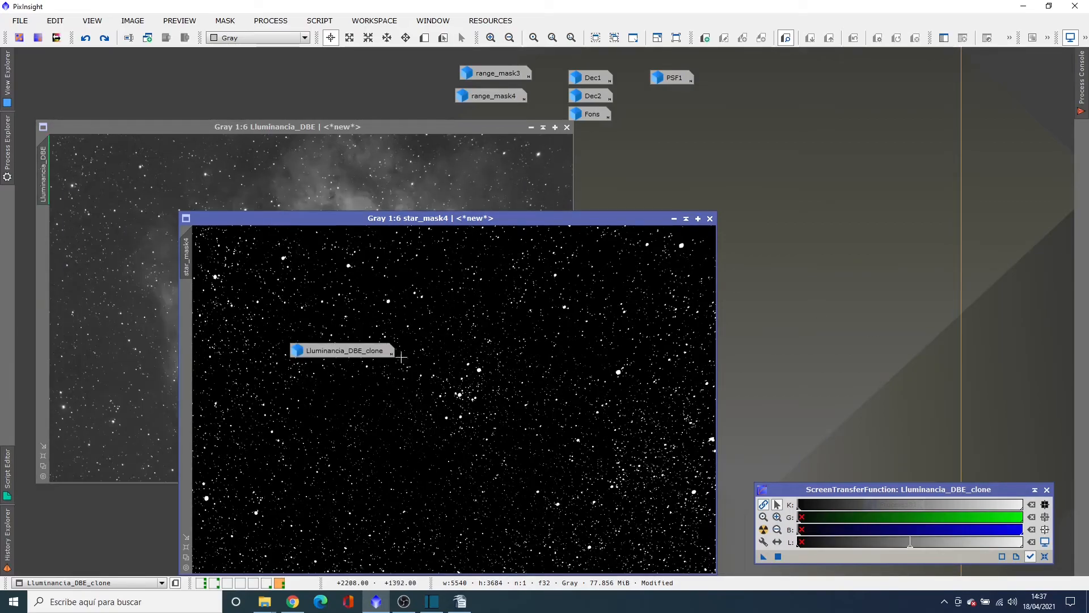
pyautogui.moveTo(358, 352); pyautogui.dragTo(795, 83)
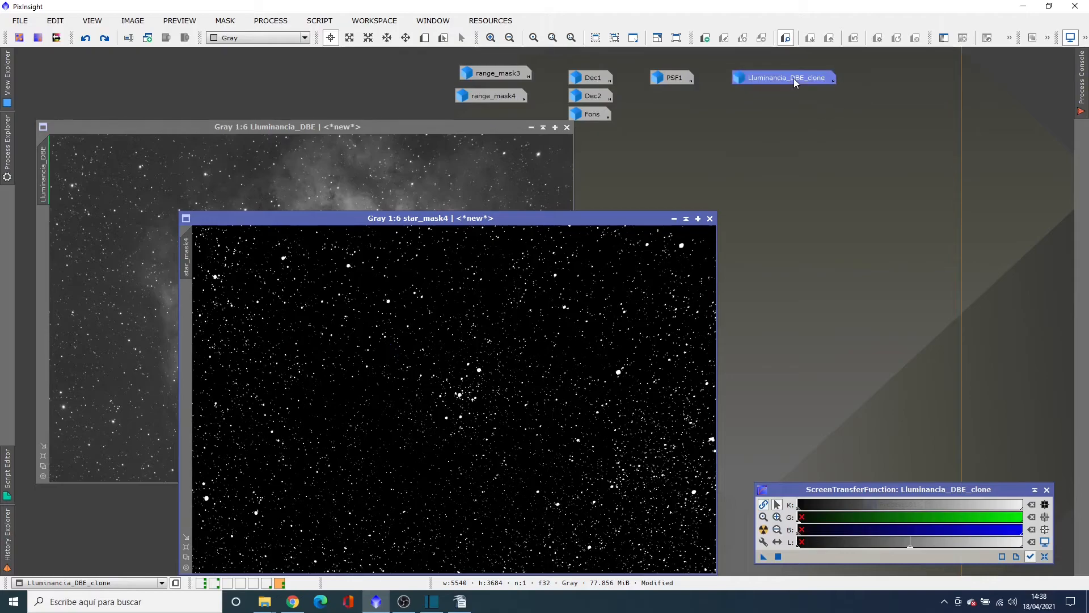
# Apply MorphologicalTransformation twice to star_mask4 using Dilation (Maximum) with a size 5 structuring element, and close the process
pyautogui.click(271, 20)
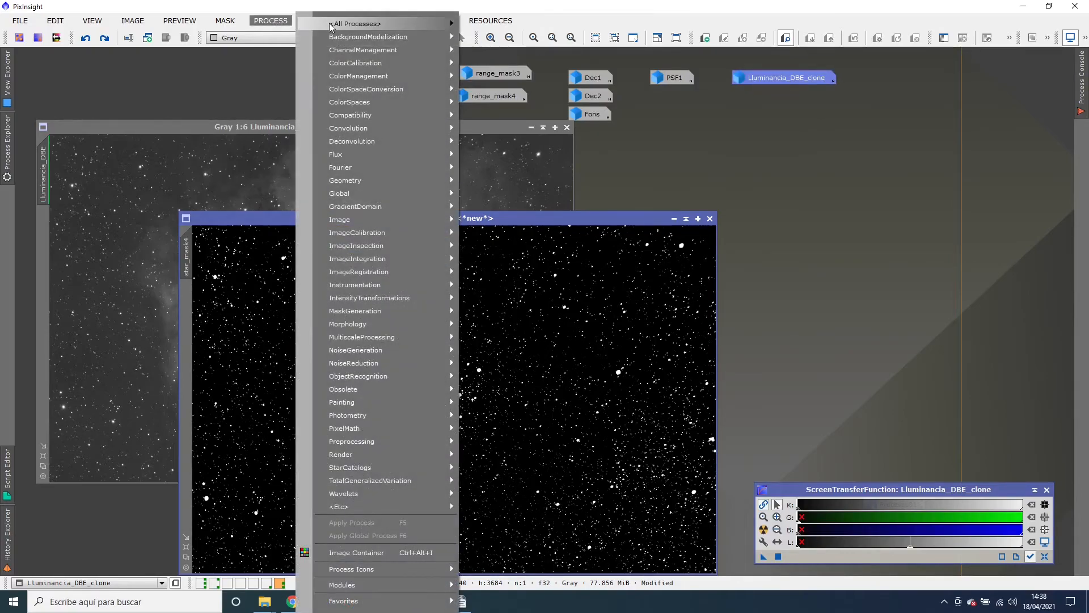
pyautogui.moveTo(332, 24)
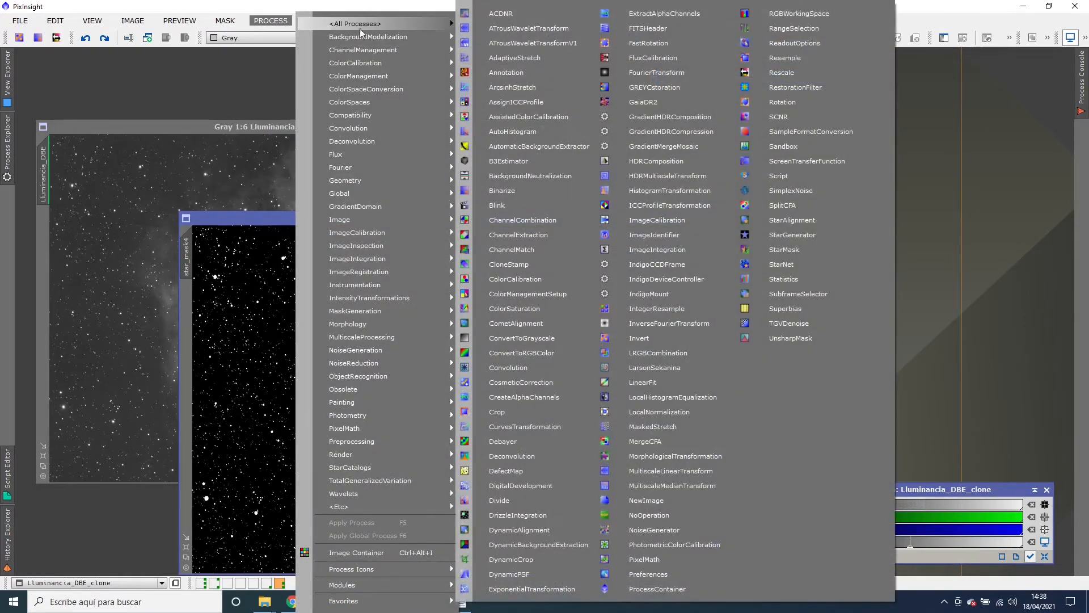
pyautogui.click(671, 455)
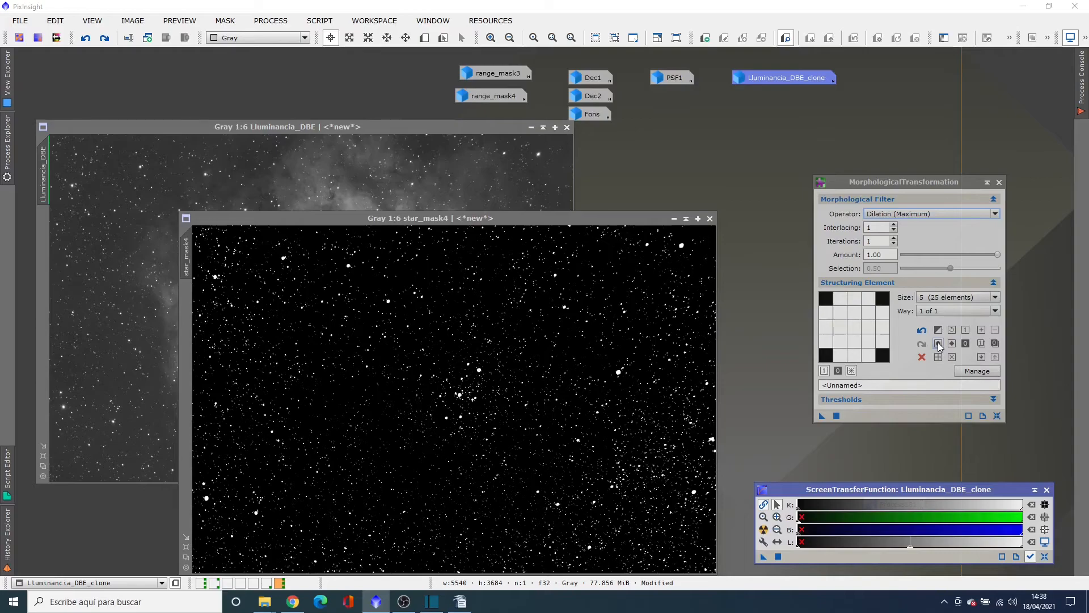
pyautogui.moveTo(822, 418); pyautogui.dragTo(642, 424)
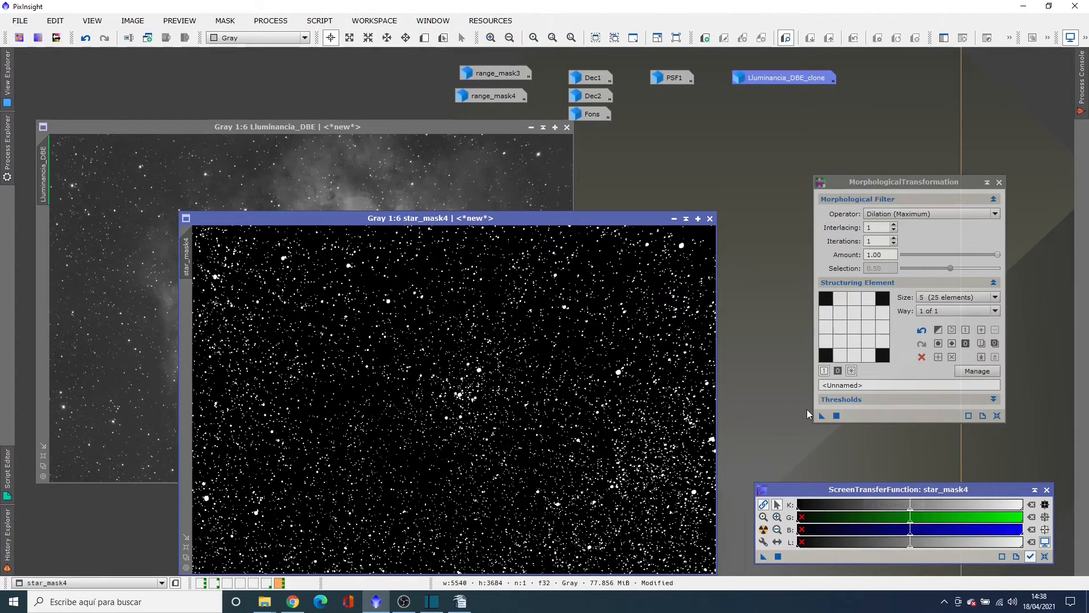
pyautogui.moveTo(821, 416); pyautogui.dragTo(687, 441)
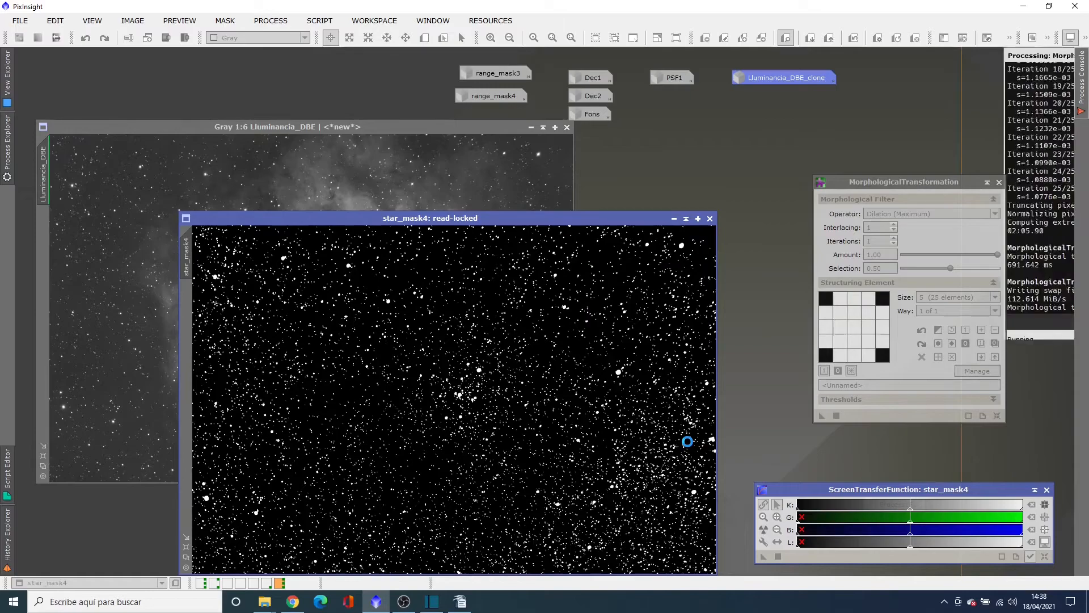
pyautogui.click(1000, 183)
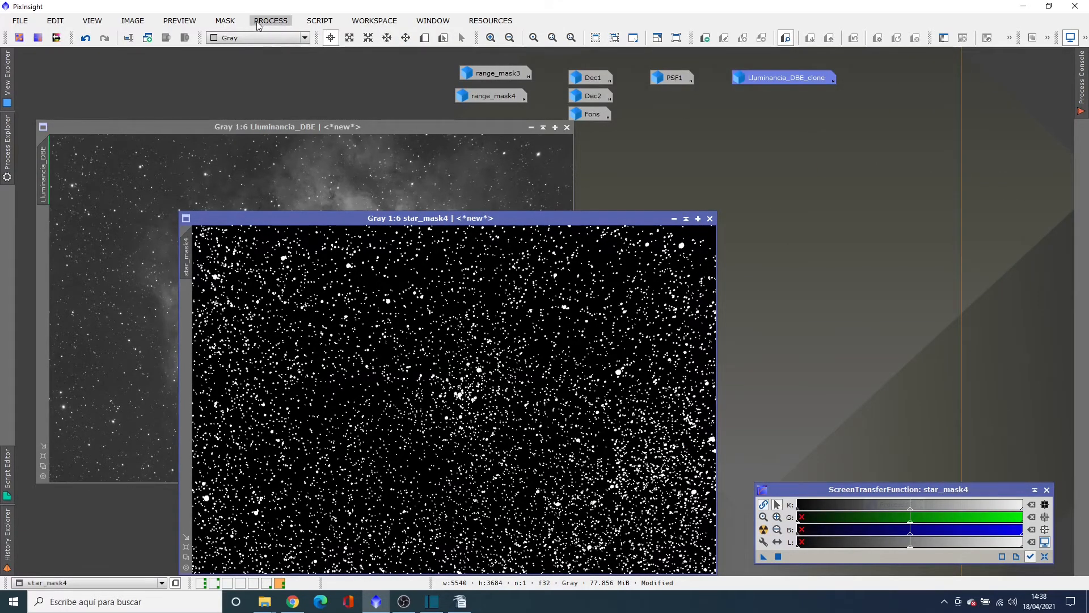
# Soften star_mask4 with a parametric Convolution using StdDev 4.00 and shape 2.00
pyautogui.click(270, 21)
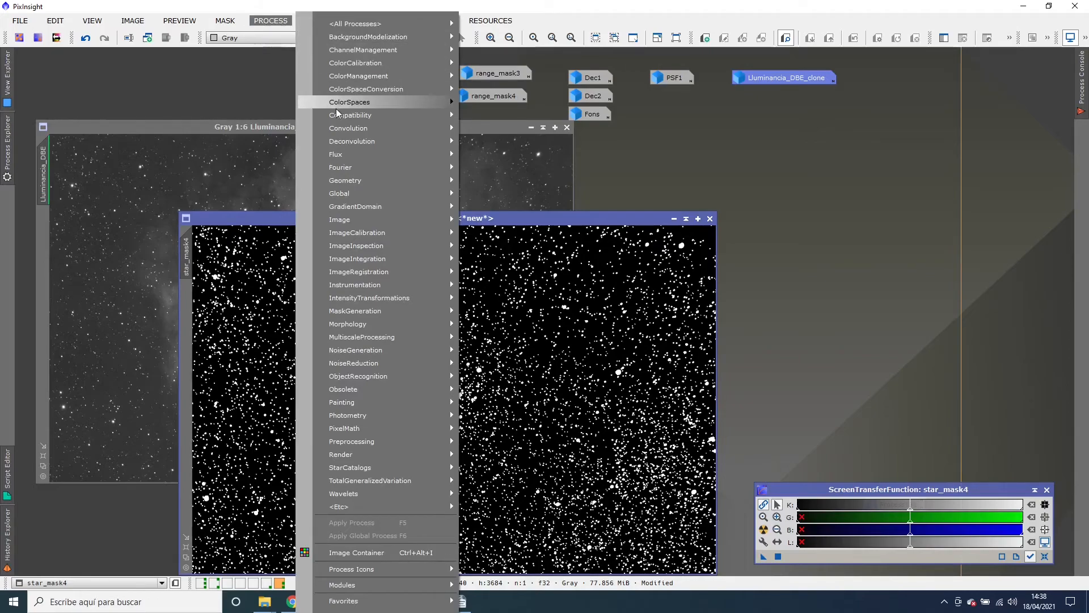
pyautogui.moveTo(342, 129)
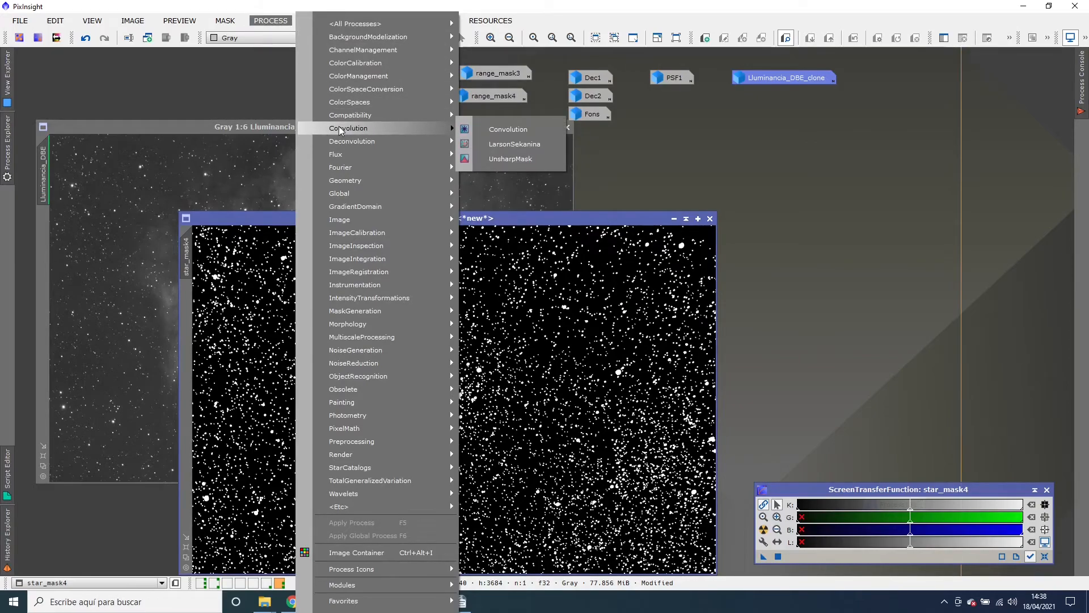
pyautogui.click(495, 133)
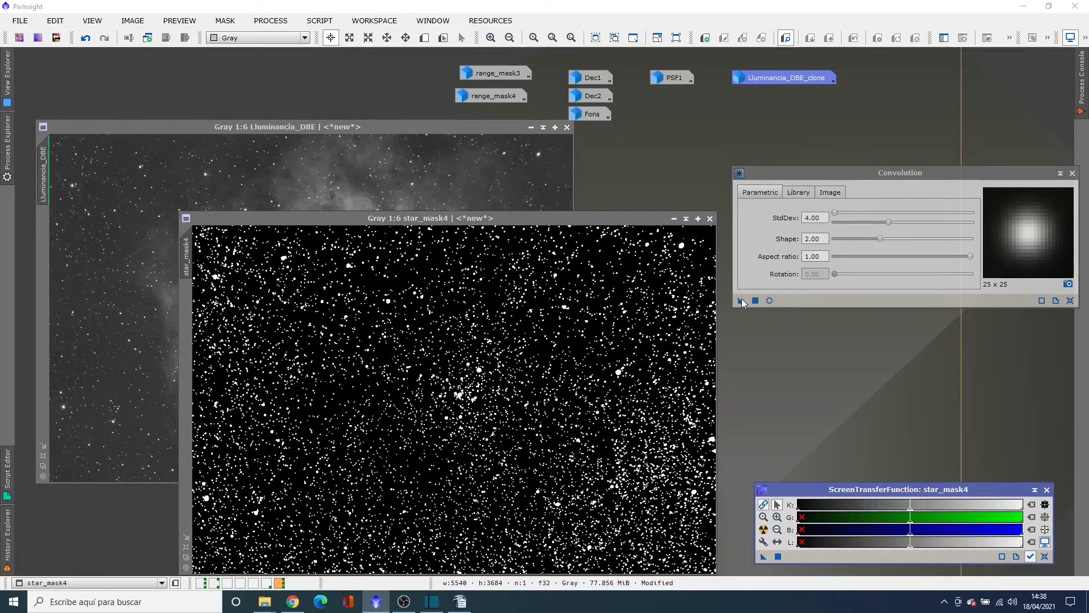
pyautogui.moveTo(740, 301); pyautogui.dragTo(666, 354)
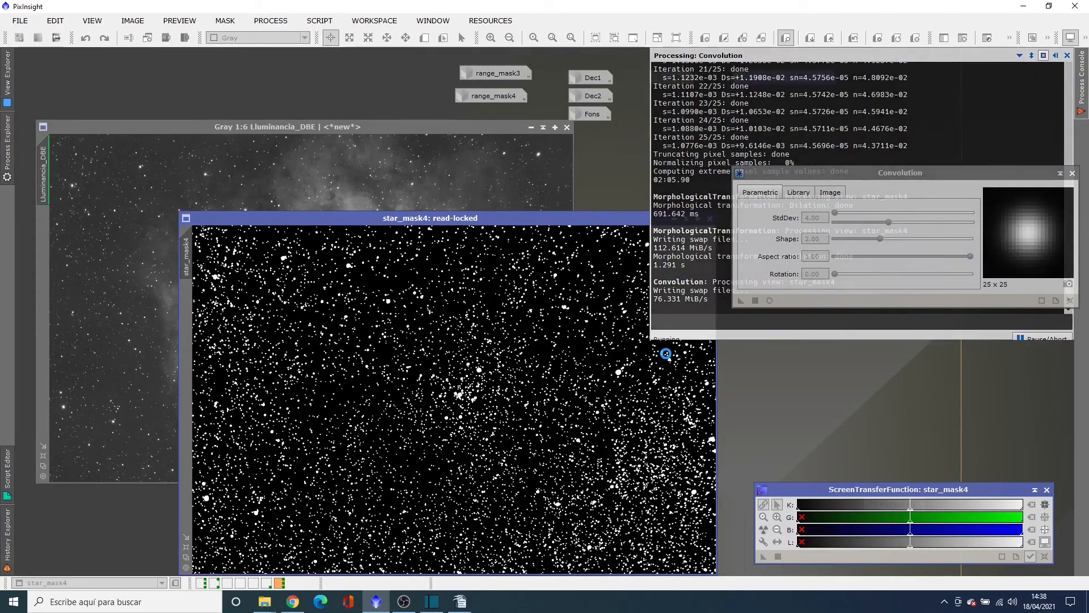
# Close Convolution, restore Dec1 and apply star_mask4 to it as its mask
pyautogui.click(1072, 173)
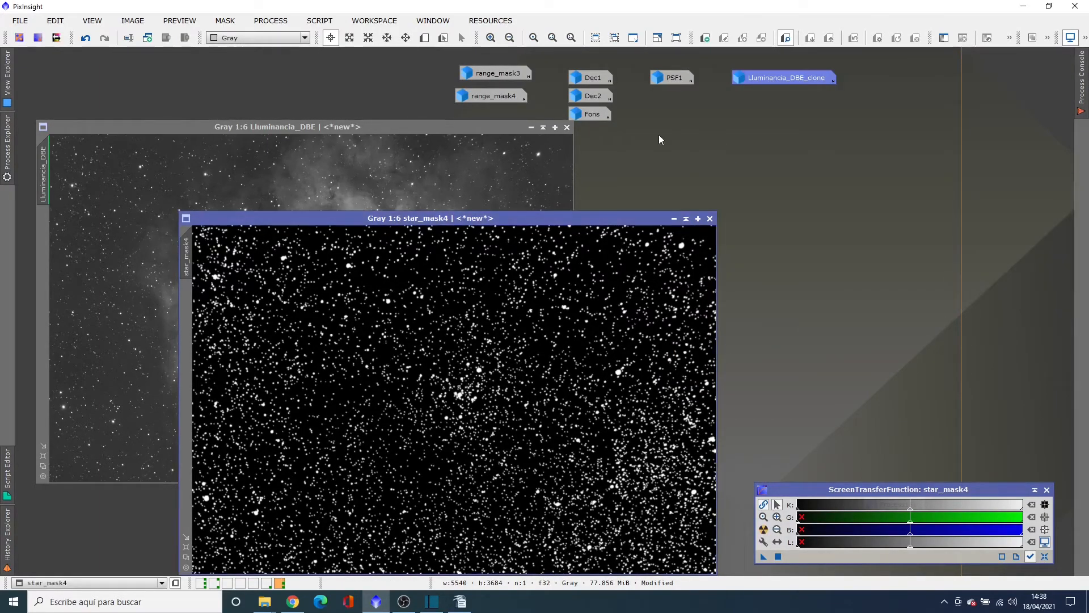
pyautogui.doubleClick(596, 77)
pyautogui.click(453, 490)
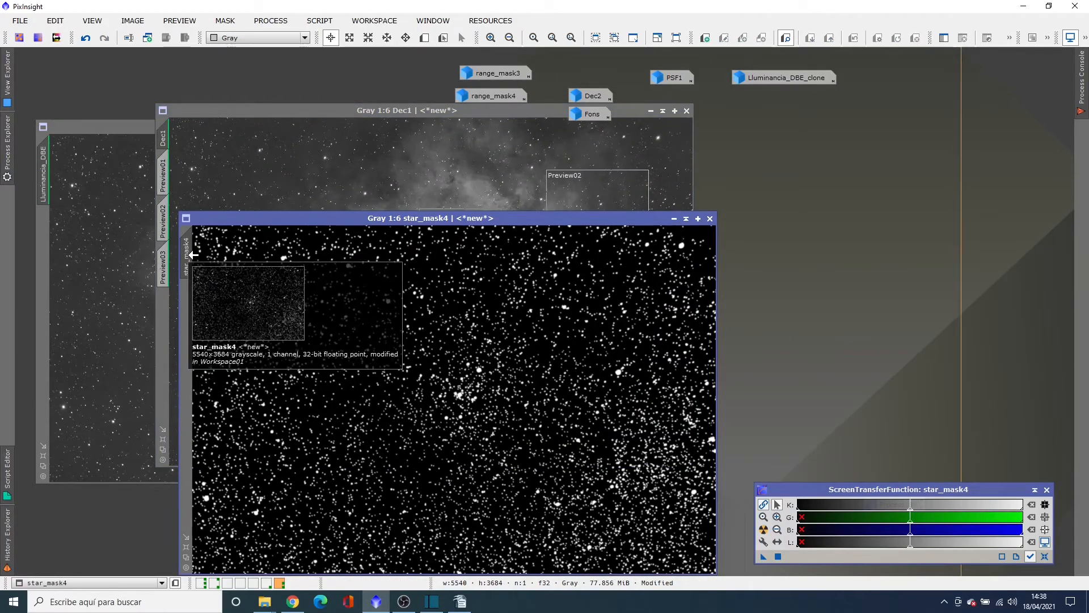
pyautogui.moveTo(193, 254); pyautogui.dragTo(166, 319)
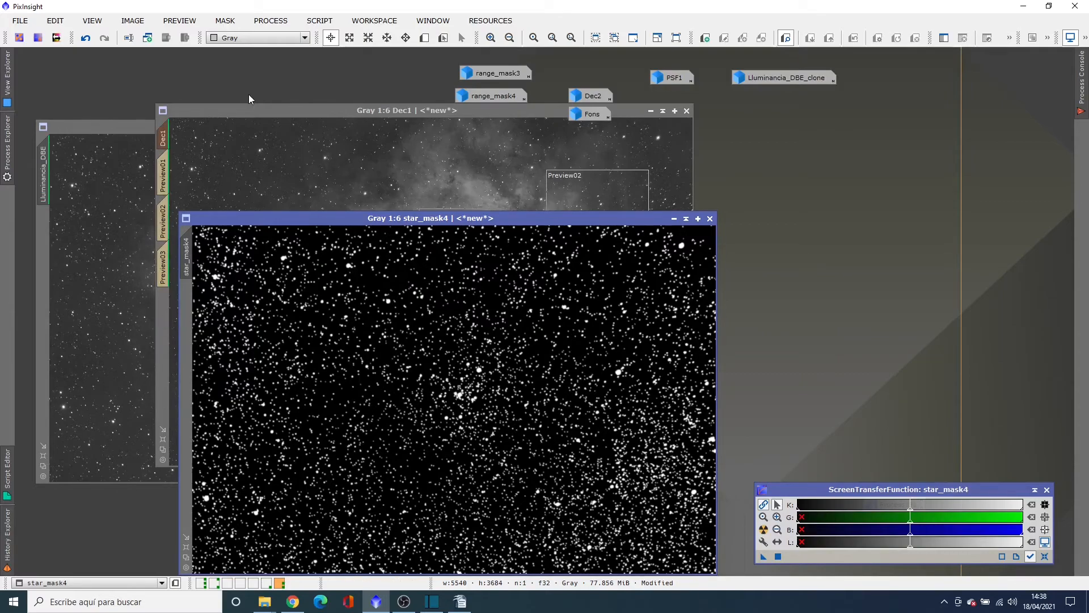
pyautogui.click(257, 112)
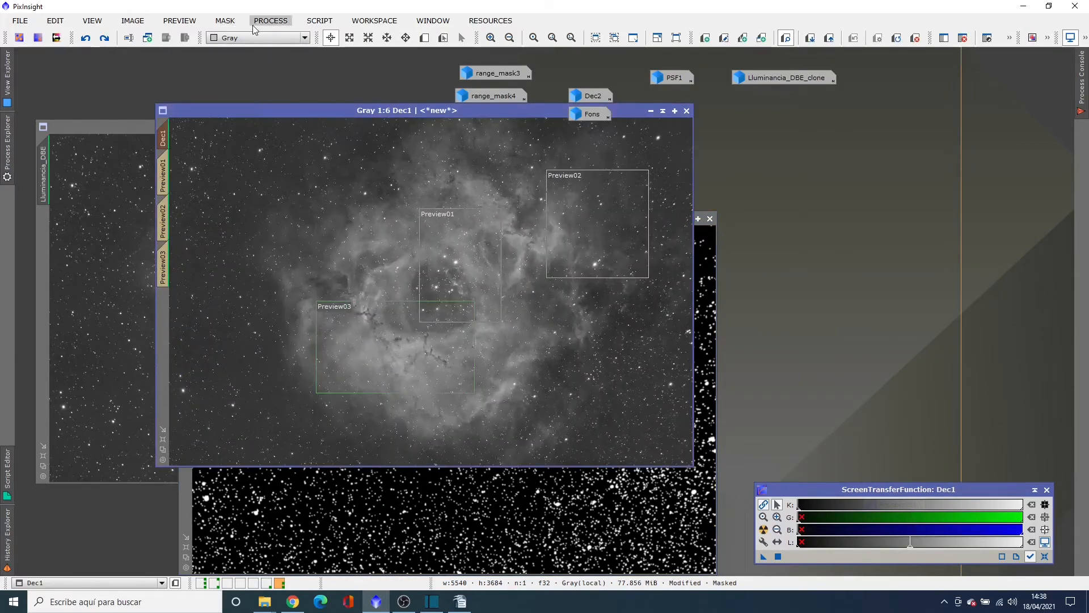
# Blend Dec2 into the masked stars of Dec1 with the PixelMath expression Dec2, replacing the target image
pyautogui.click(490, 38)
pyautogui.click(490, 38)
pyautogui.click(490, 38)
pyautogui.click(491, 38)
pyautogui.click(490, 38)
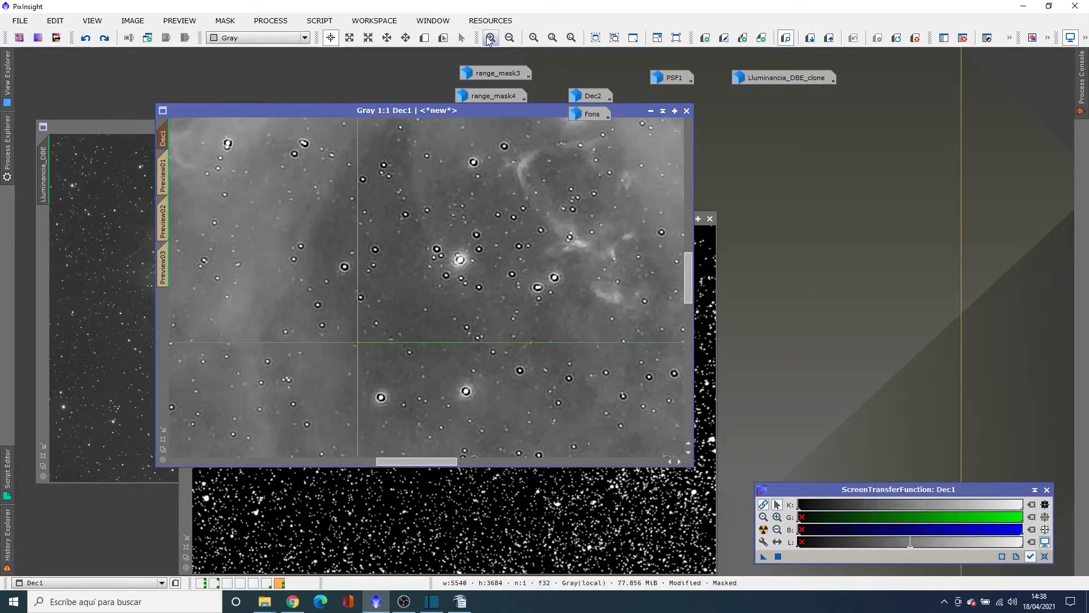
pyautogui.click(271, 20)
pyautogui.moveTo(317, 26)
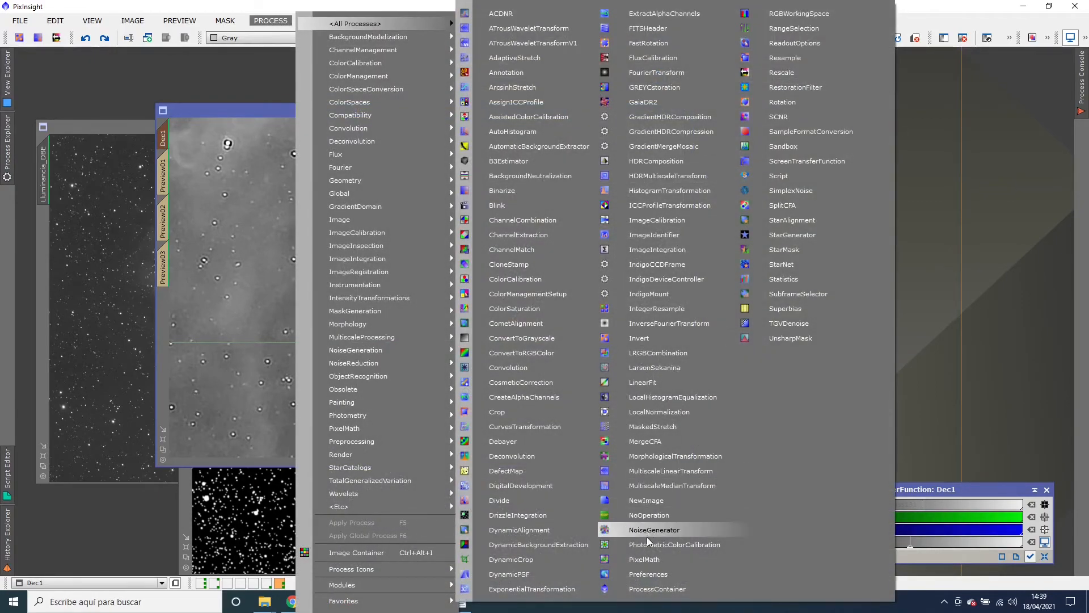
pyautogui.click(647, 560)
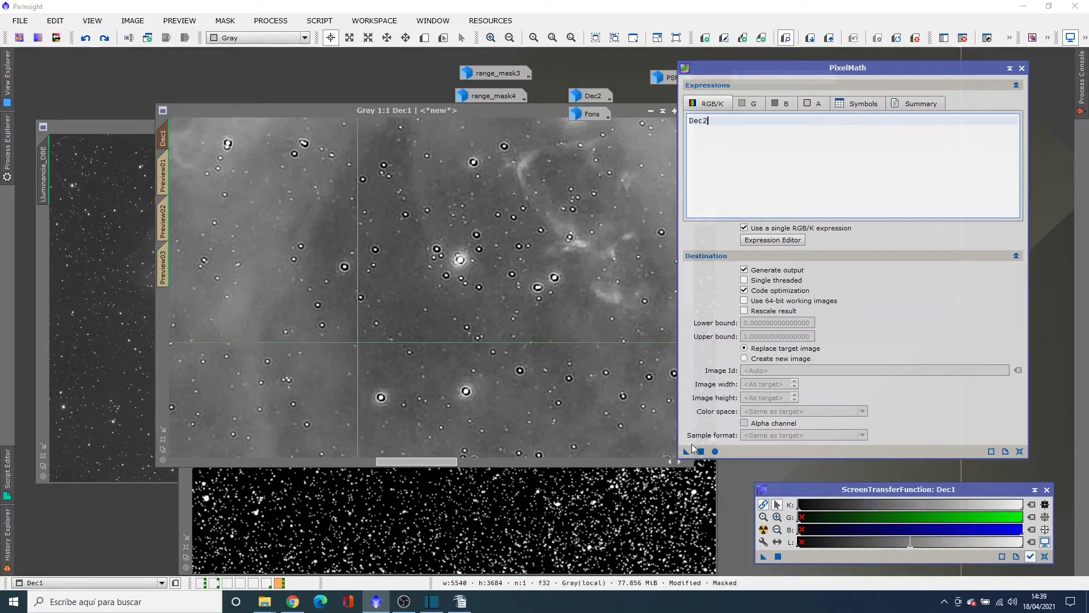
pyautogui.moveTo(685, 452); pyautogui.dragTo(608, 397)
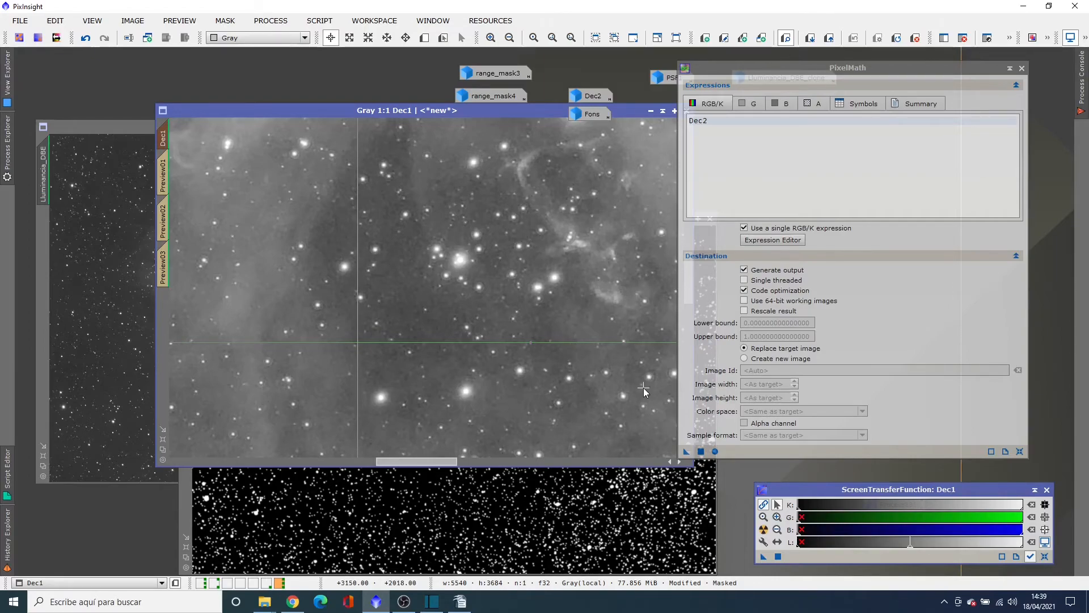
# Reapply the Dec2 PixelMath expression to the star-masked Dec1 seven more times
pyautogui.moveTo(686, 454); pyautogui.dragTo(606, 413)
pyautogui.moveTo(687, 453); pyautogui.dragTo(605, 402)
pyautogui.moveTo(688, 452); pyautogui.dragTo(606, 395)
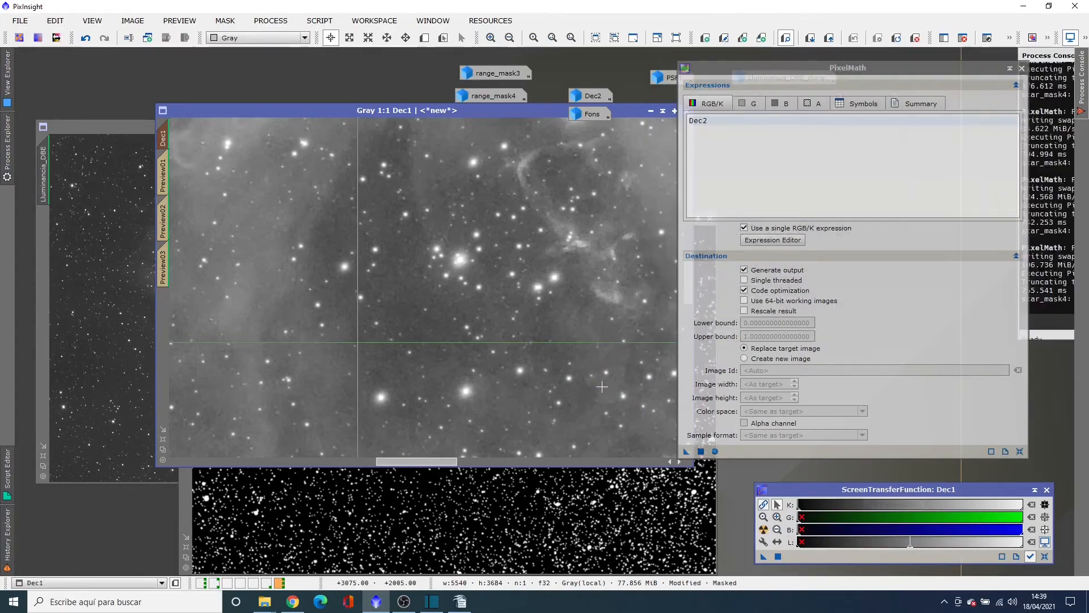
pyautogui.moveTo(686, 454); pyautogui.dragTo(592, 373)
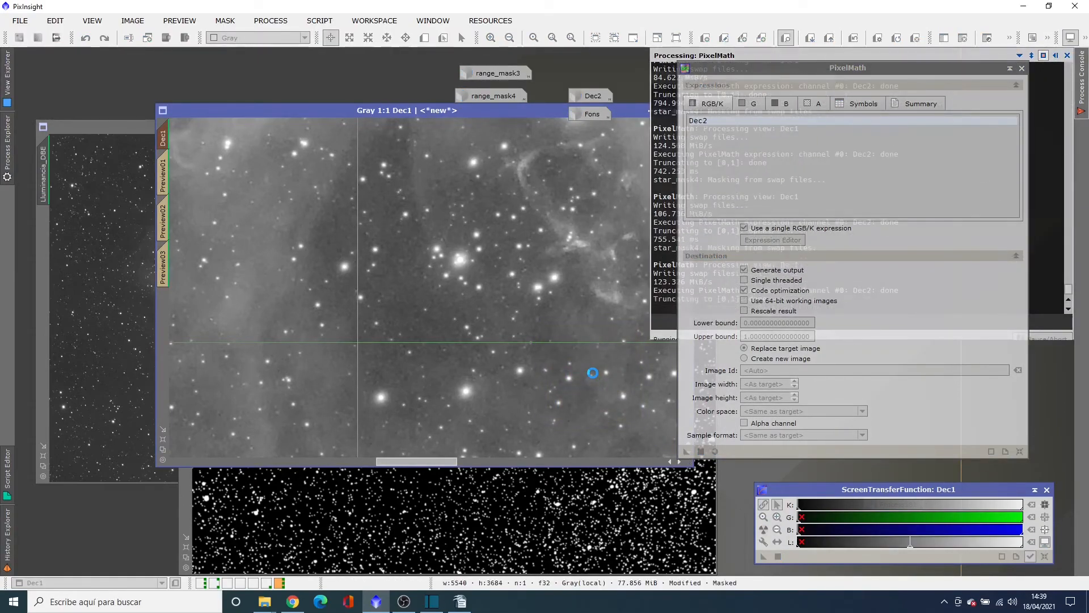
pyautogui.moveTo(687, 452); pyautogui.dragTo(609, 392)
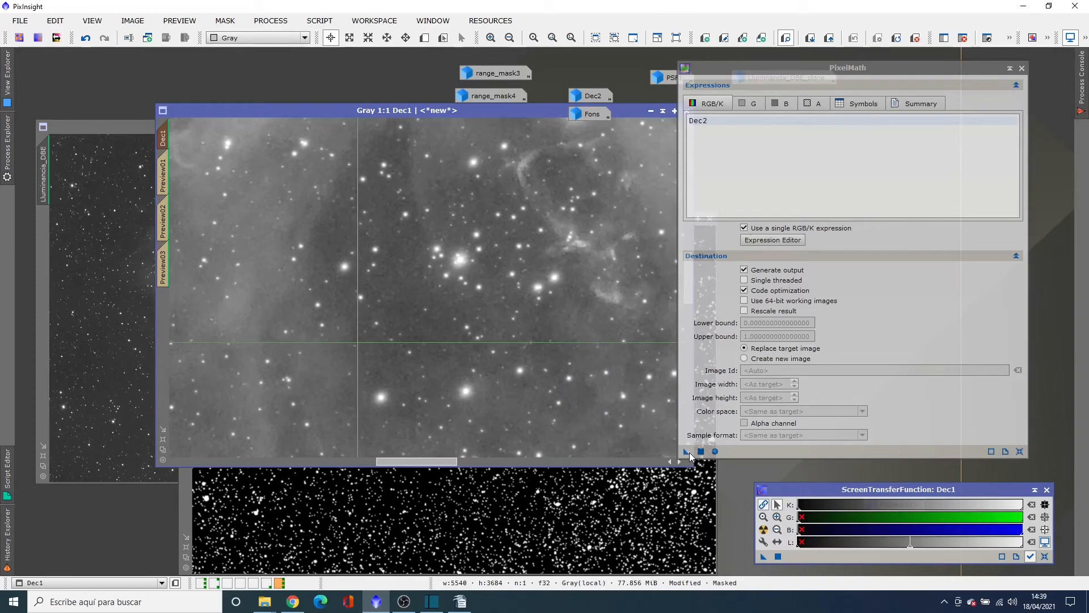
pyautogui.moveTo(686, 452); pyautogui.dragTo(626, 409)
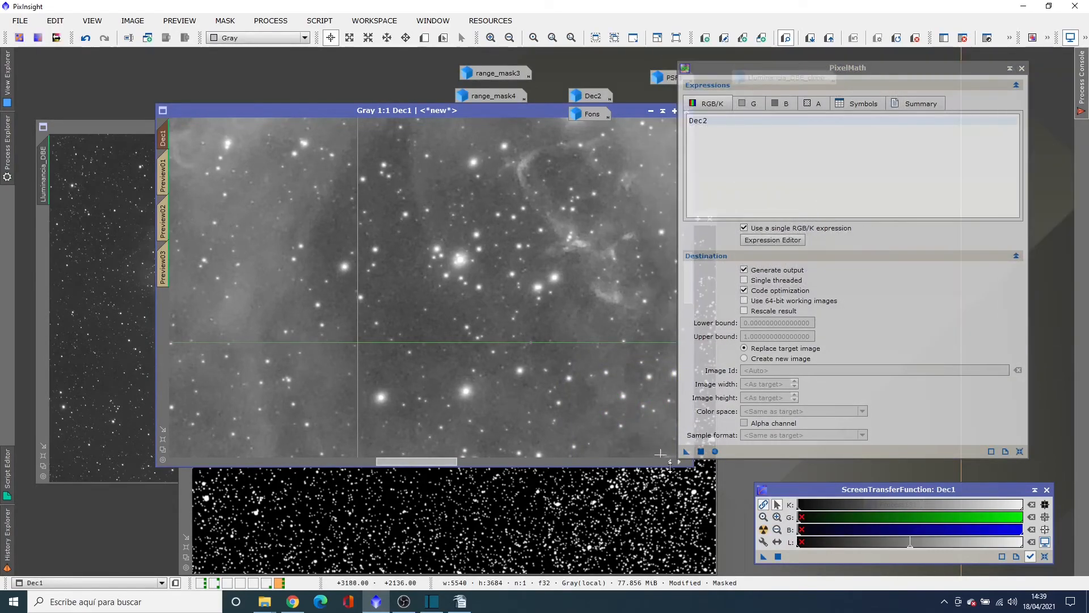
pyautogui.moveTo(686, 451); pyautogui.dragTo(606, 399)
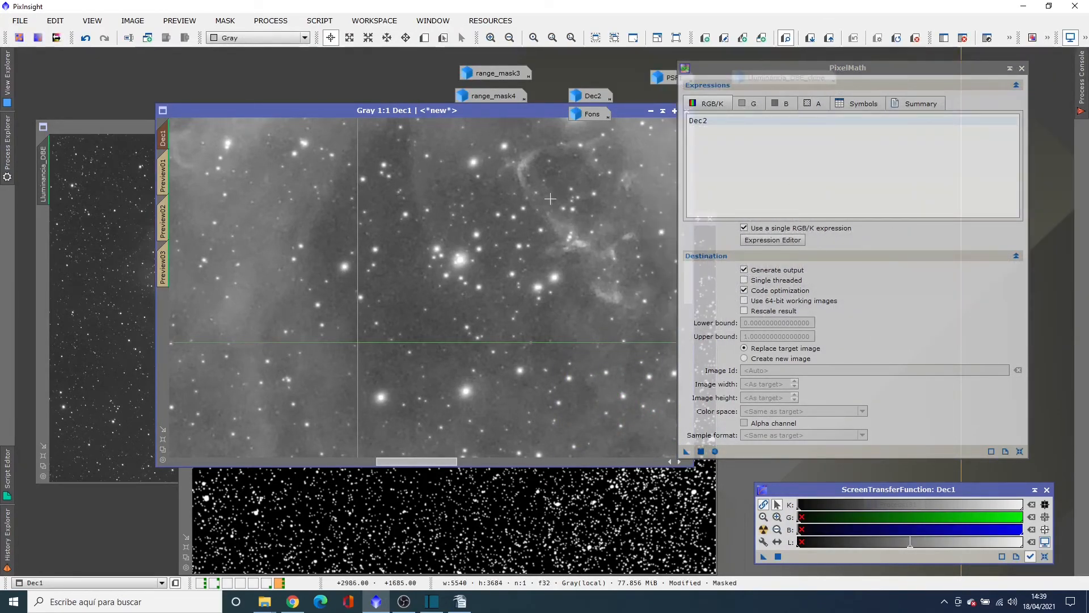
# Restore range_mask4, apply it to Dec1 in place of the star mask and show the mask overlay
pyautogui.doubleClick(497, 93)
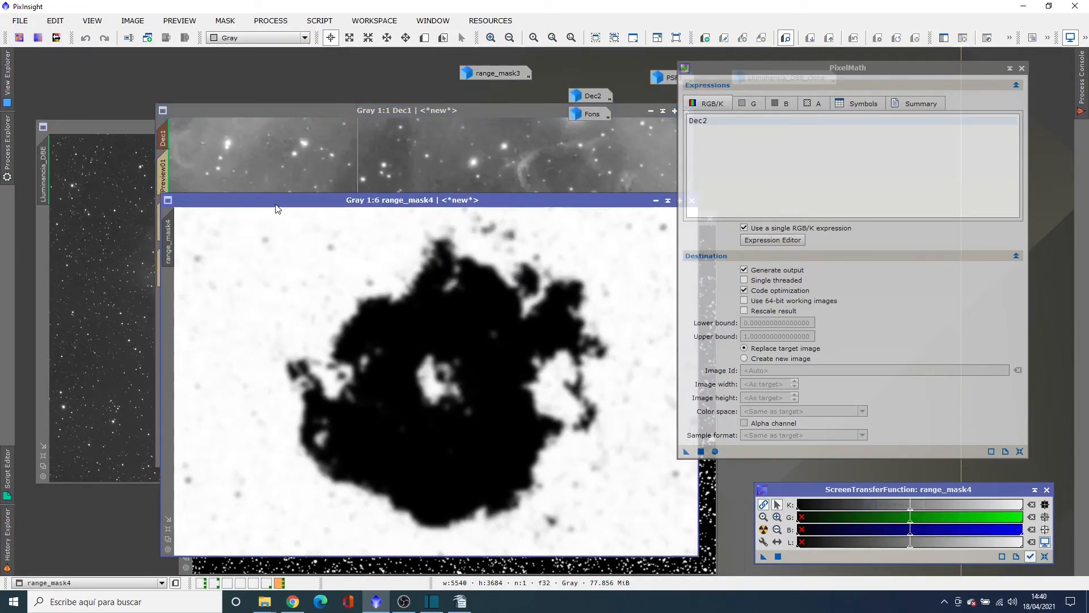
pyautogui.moveTo(277, 206); pyautogui.dragTo(360, 212)
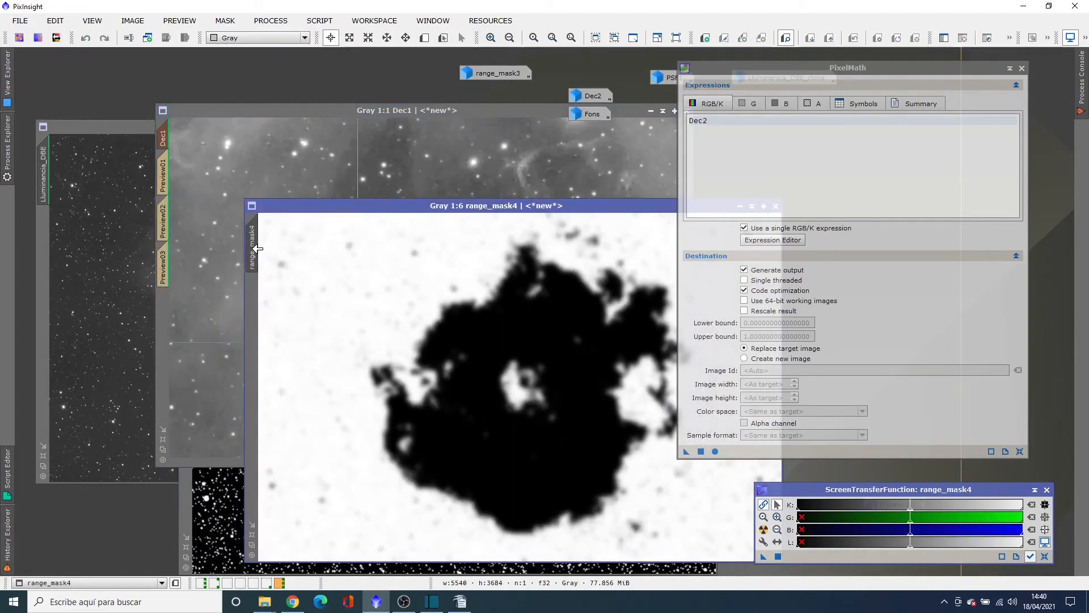
pyautogui.moveTo(249, 261); pyautogui.dragTo(162, 336)
pyautogui.click(278, 110)
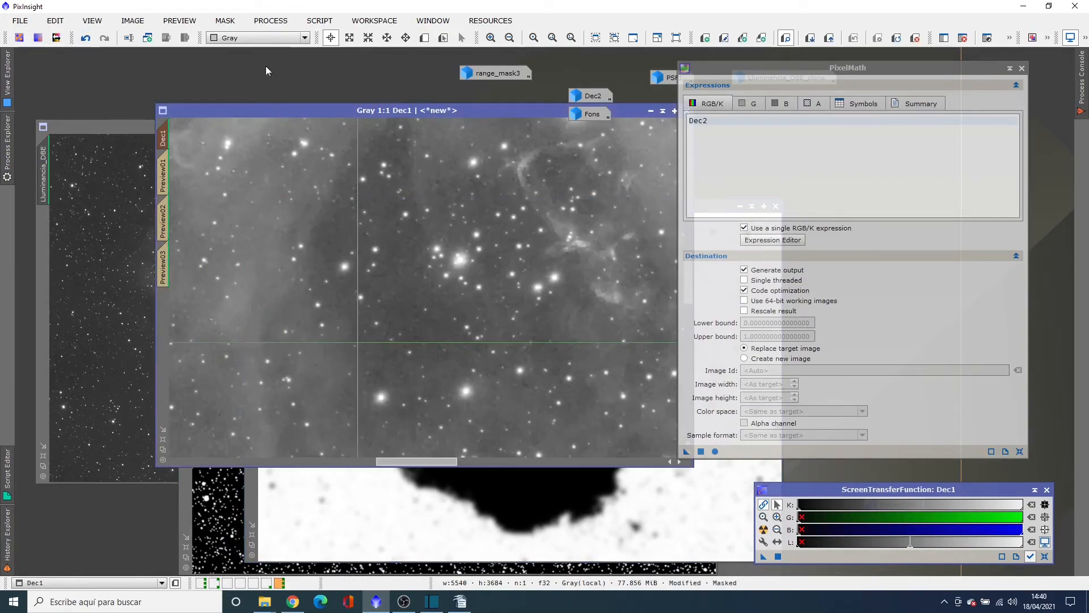
pyautogui.click(225, 20)
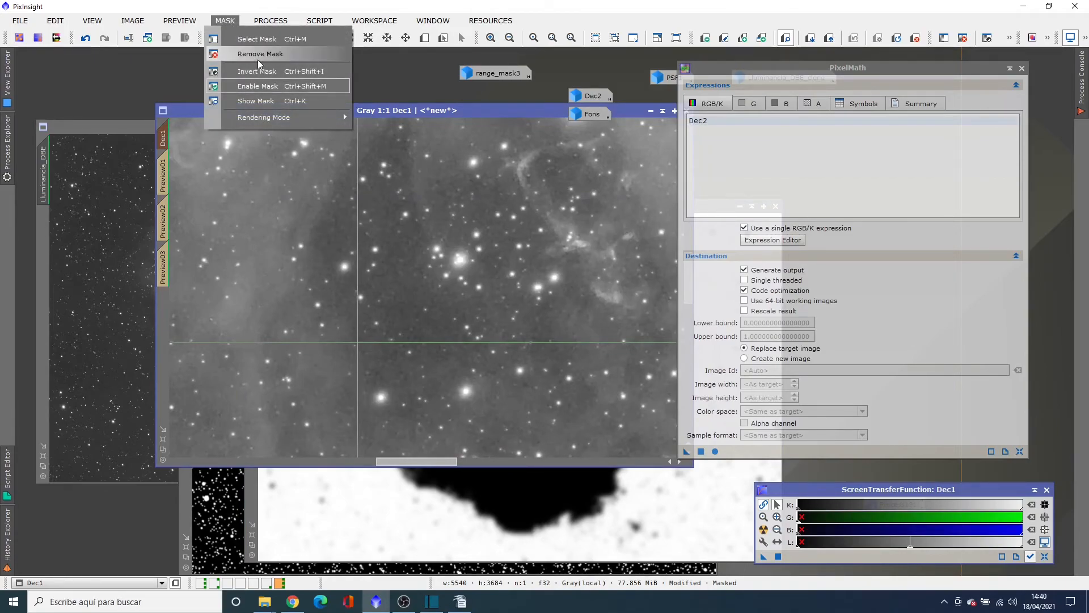
pyautogui.click(260, 101)
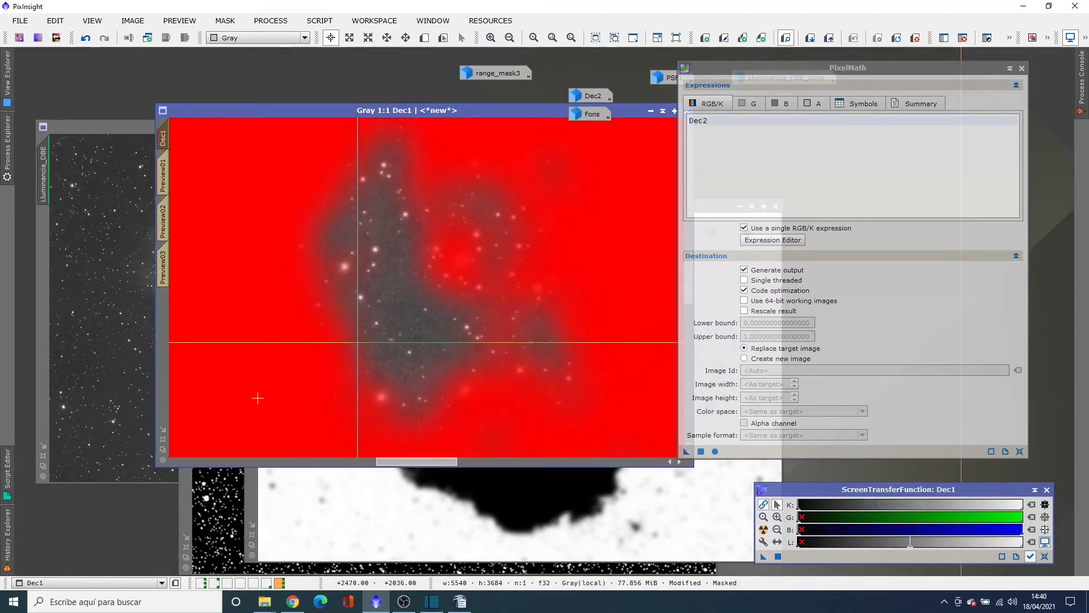
# Examine the range_mask4 overlay on Dec1 around the nebula's core and outer edge, and hide the mask
pyautogui.click(162, 448)
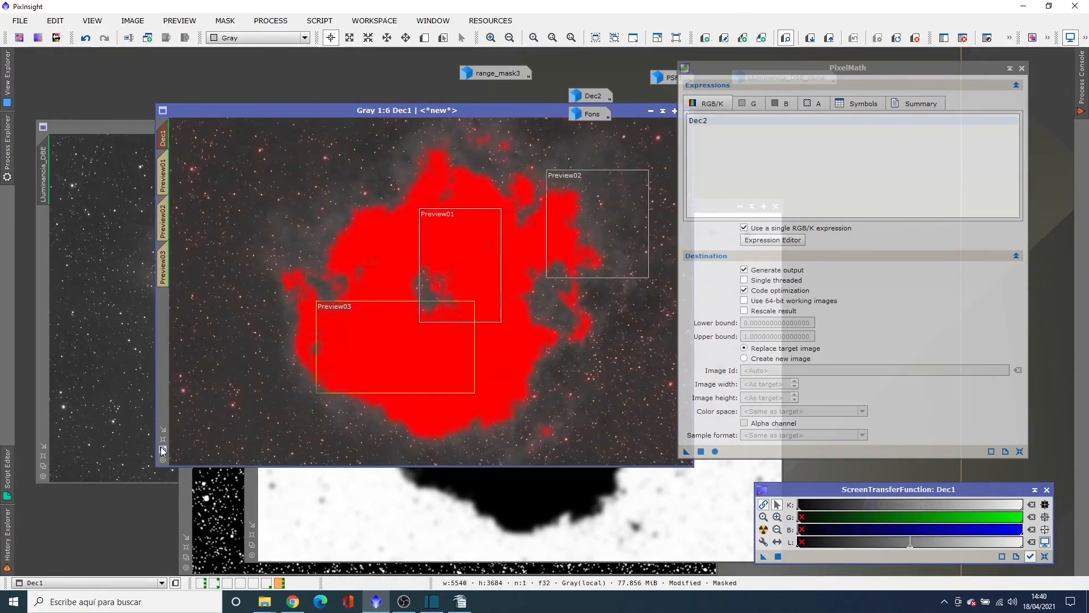
pyautogui.click(490, 38)
pyautogui.click(491, 38)
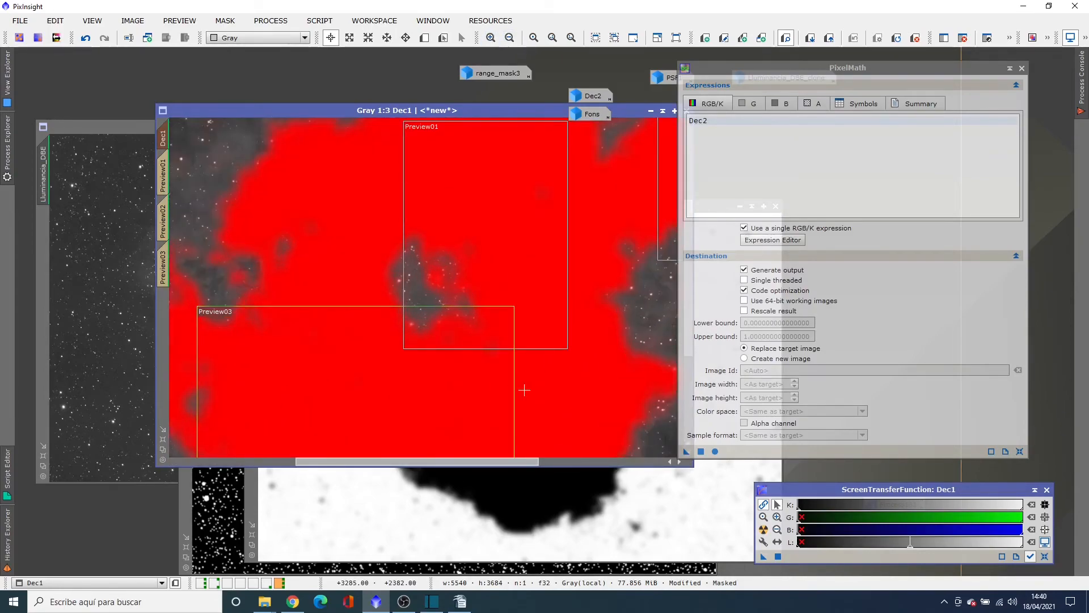
pyautogui.moveTo(526, 459); pyautogui.dragTo(442, 457)
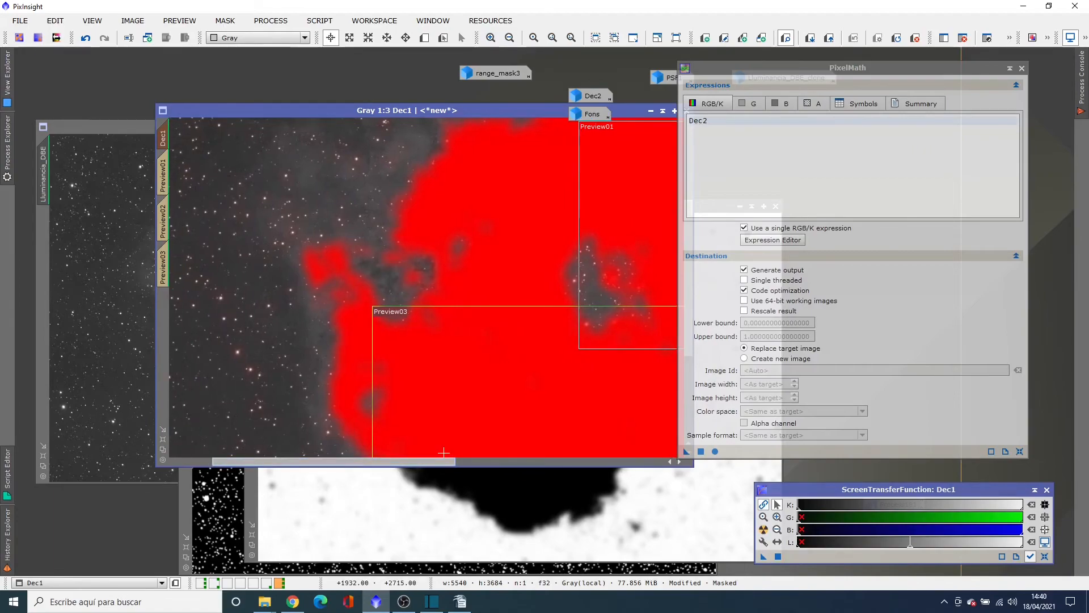
pyautogui.click(490, 37)
pyautogui.click(491, 38)
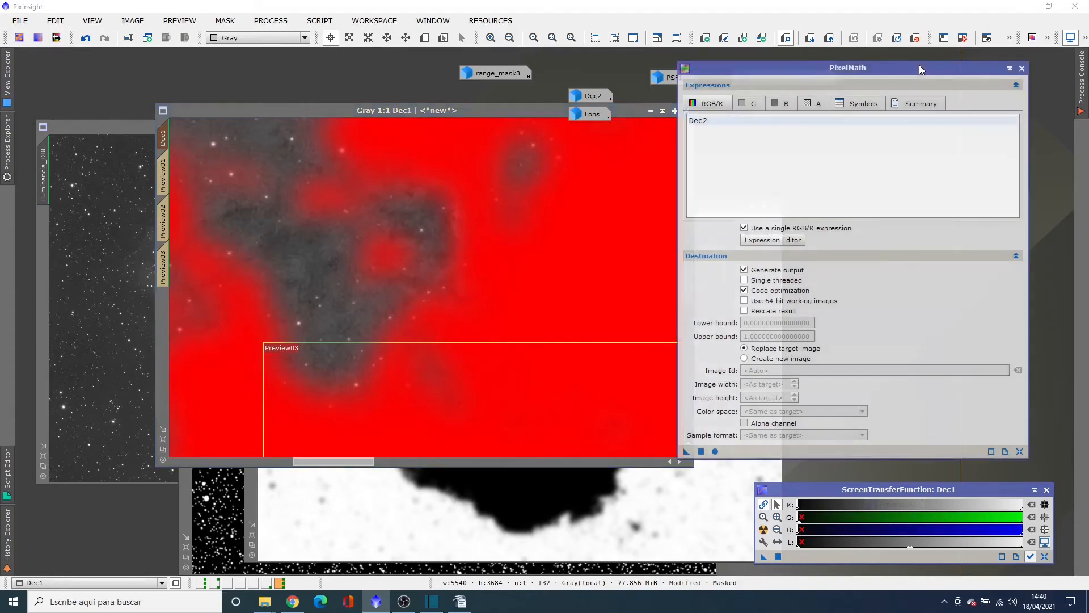
pyautogui.moveTo(919, 65); pyautogui.dragTo(966, 57)
pyautogui.moveTo(688, 293); pyautogui.dragTo(683, 256)
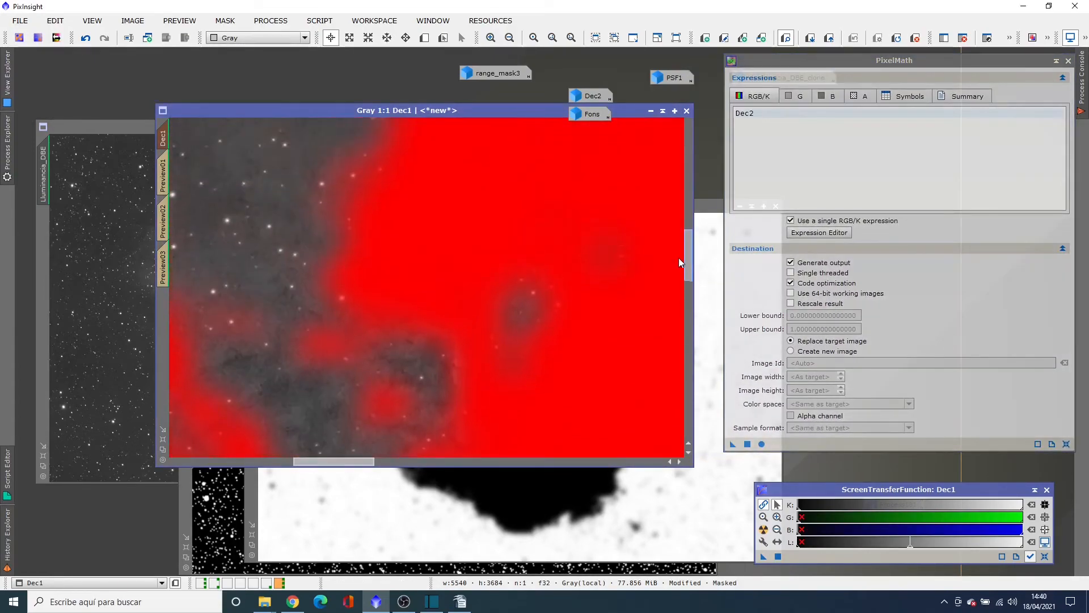
pyautogui.moveTo(357, 461); pyautogui.dragTo(329, 462)
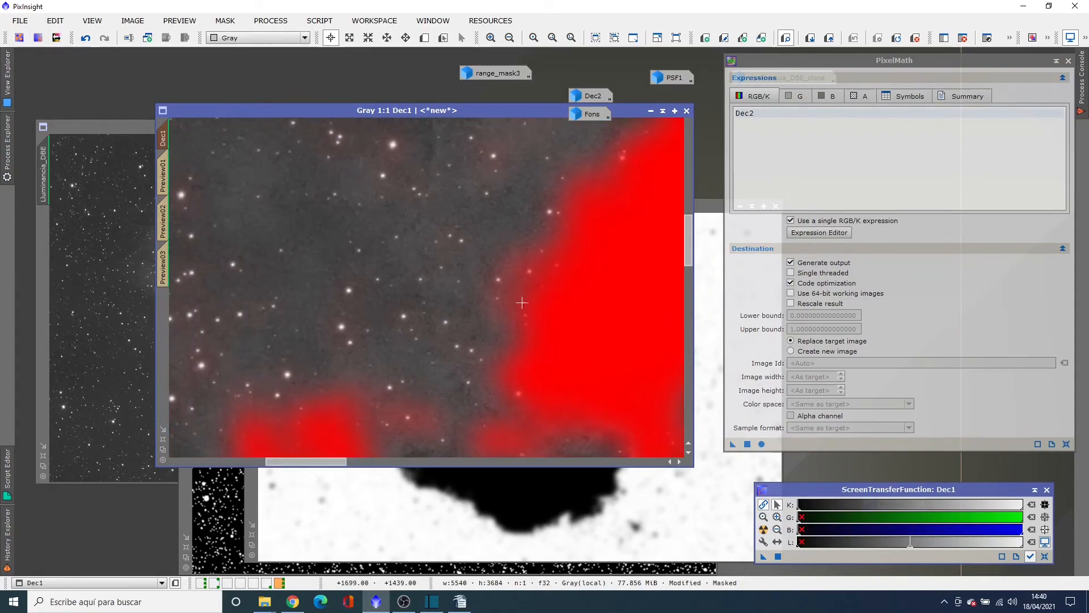
pyautogui.moveTo(690, 240); pyautogui.dragTo(685, 227)
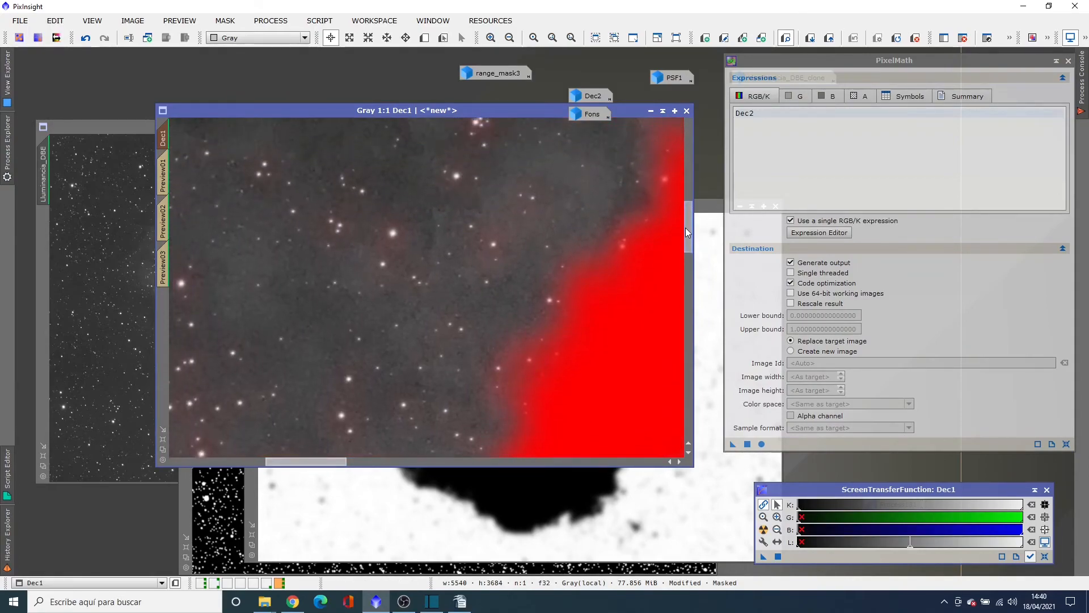
pyautogui.click(227, 21)
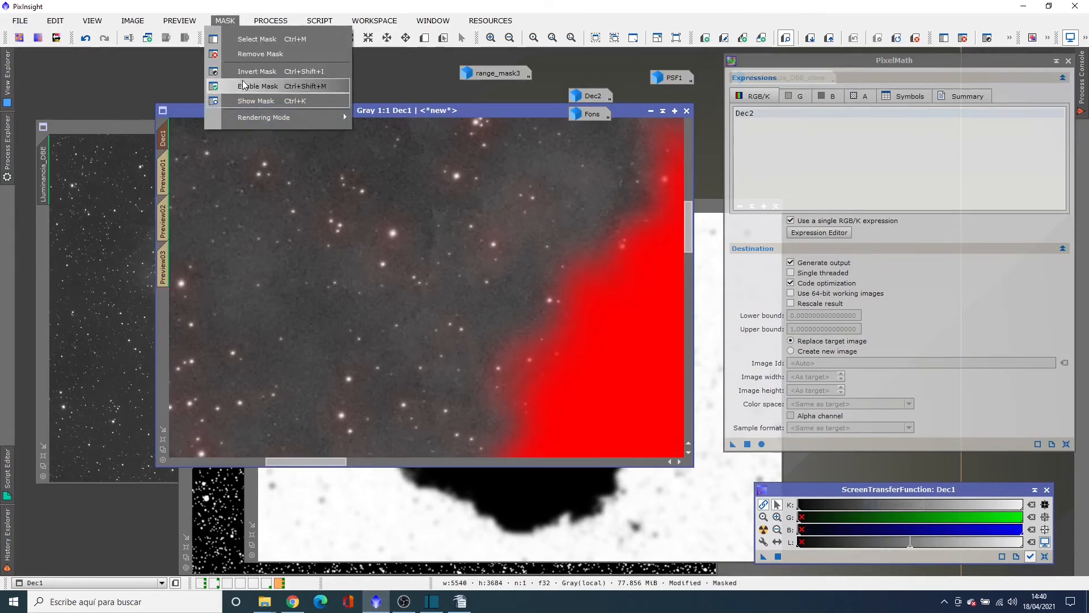
pyautogui.click(244, 101)
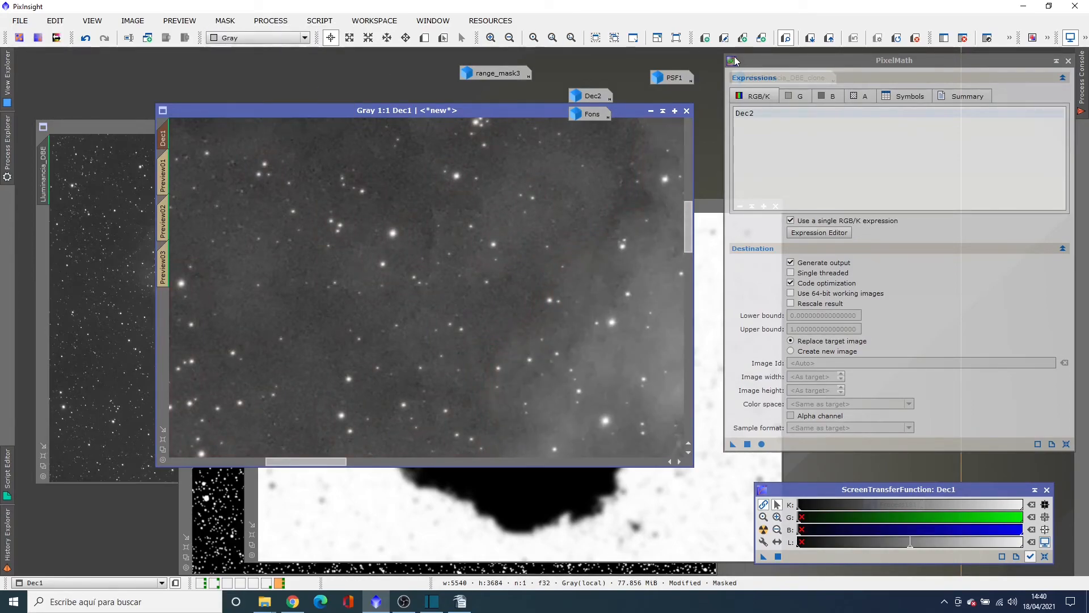
# Apply the PixelMath expression Fons twice to the masked Dec1, remove its mask and close PixelMath
pyautogui.click(765, 118)
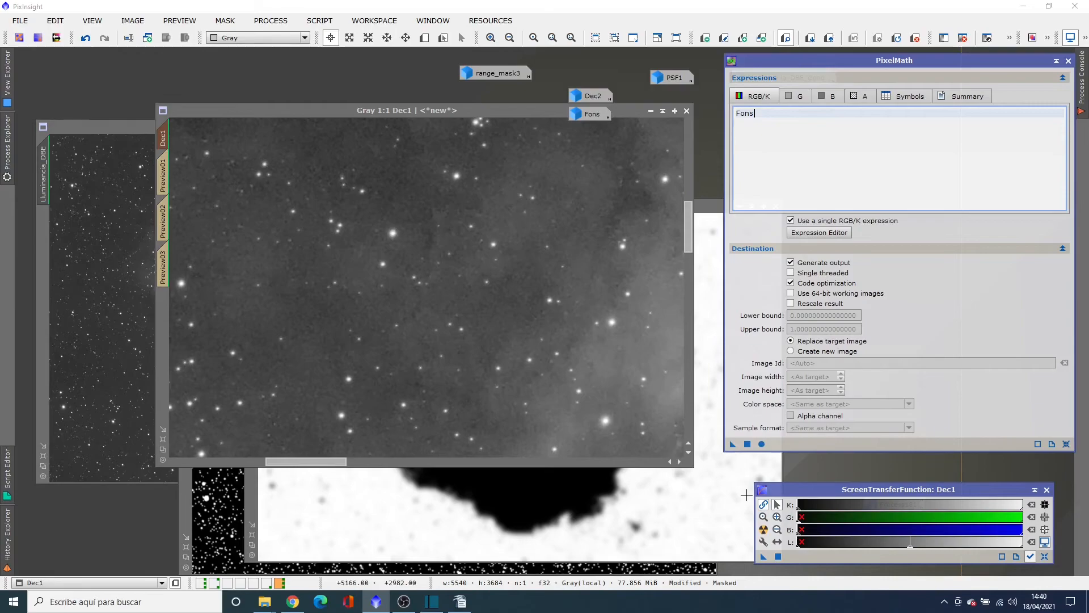
pyautogui.moveTo(732, 445); pyautogui.dragTo(645, 412)
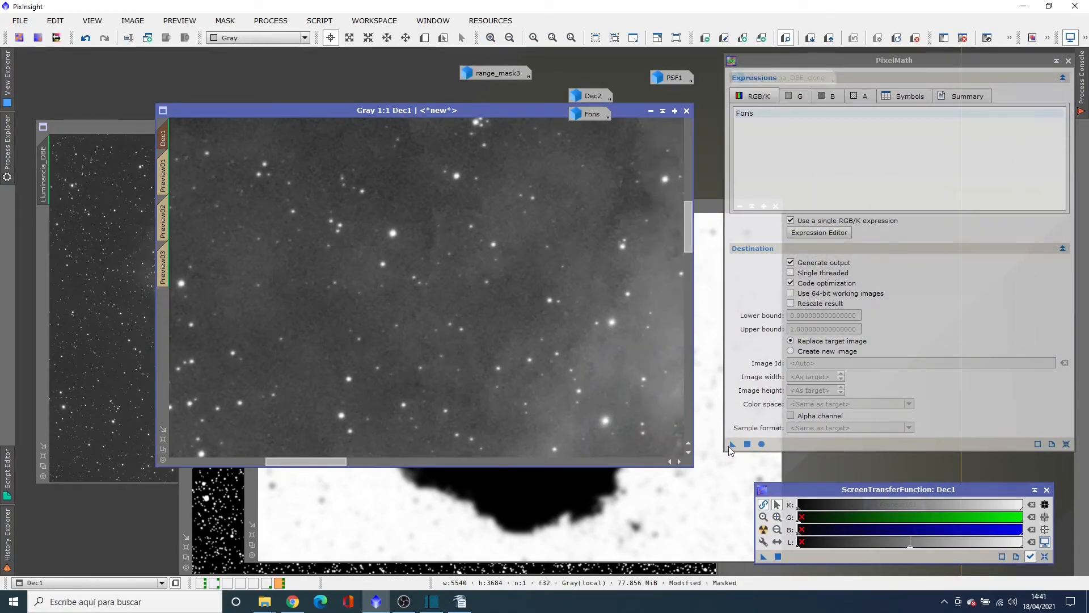
pyautogui.moveTo(731, 445); pyautogui.dragTo(623, 418)
pyautogui.click(225, 20)
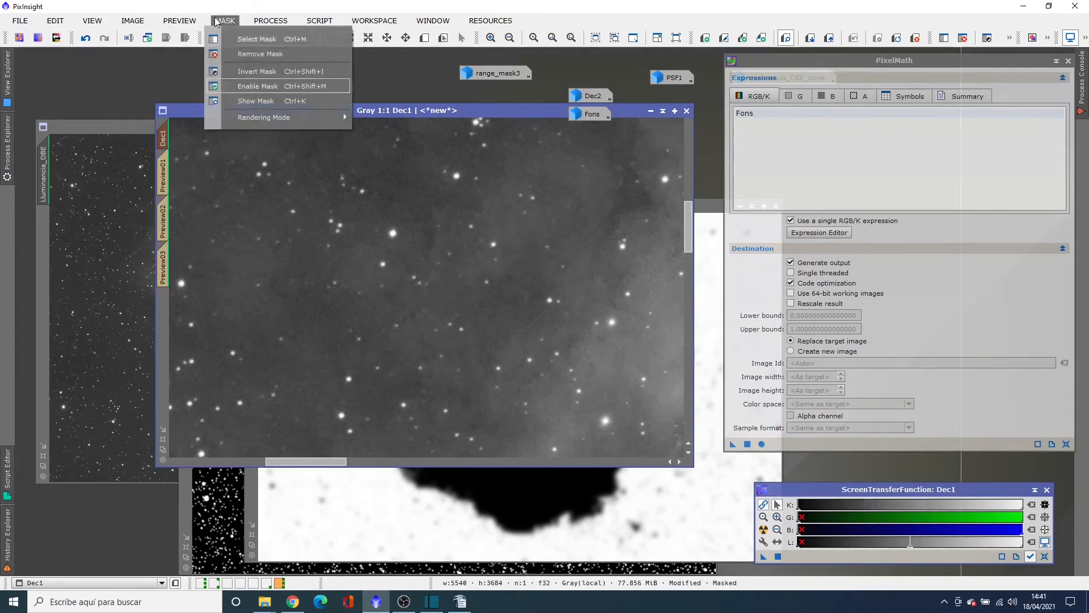
pyautogui.click(250, 55)
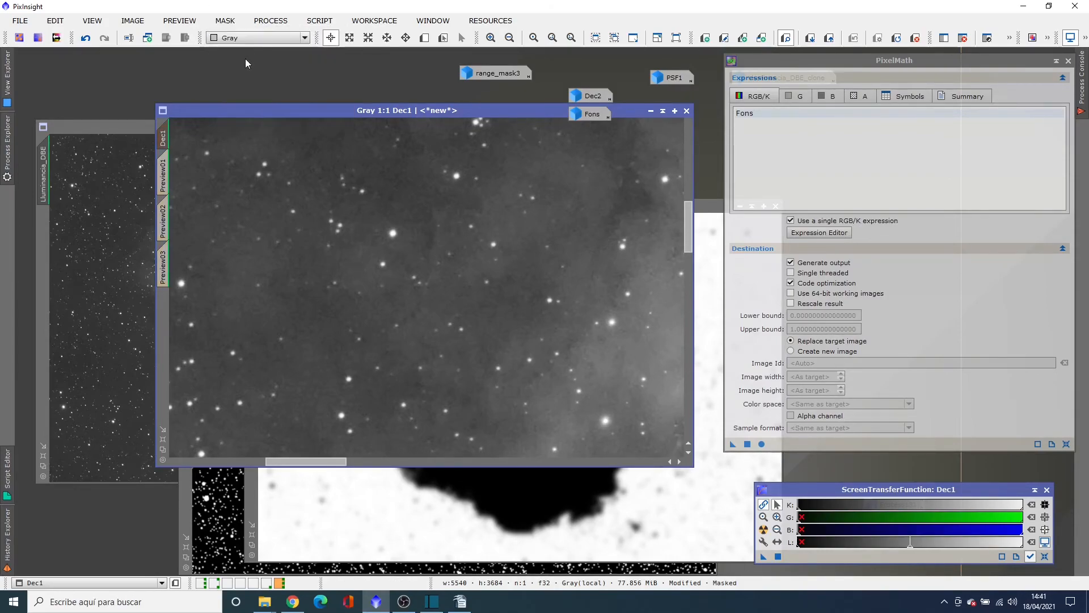
pyautogui.click(1068, 60)
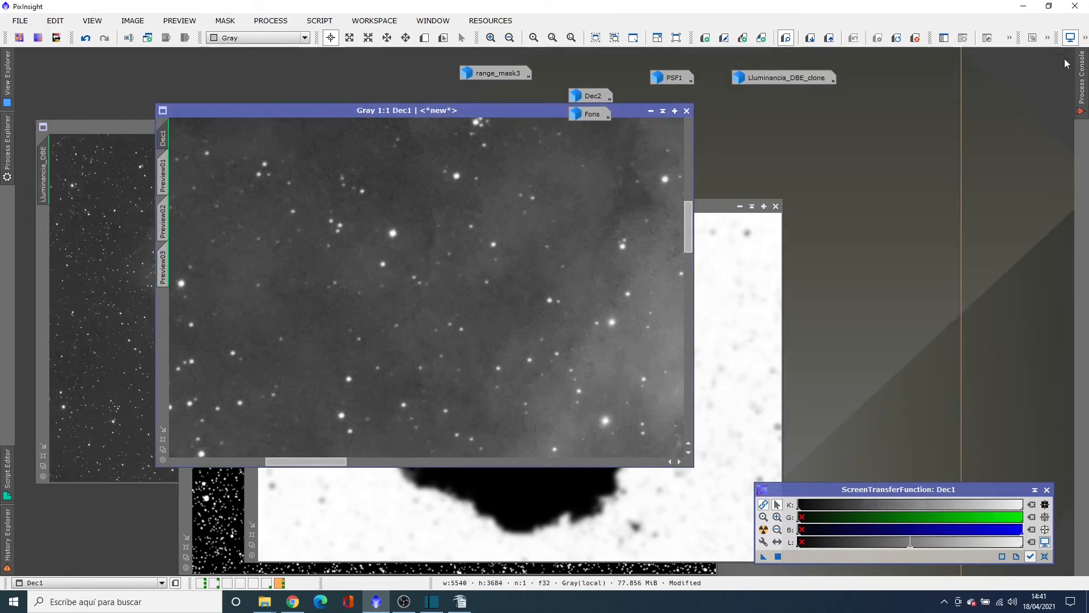
# Iconize range_mask4 and star_mask4, park star_mask4 below Lluminancia_DBE_clone, and move Dec1 beside Lluminancia_DBE for comparison
pyautogui.click(740, 206)
pyautogui.click(633, 503)
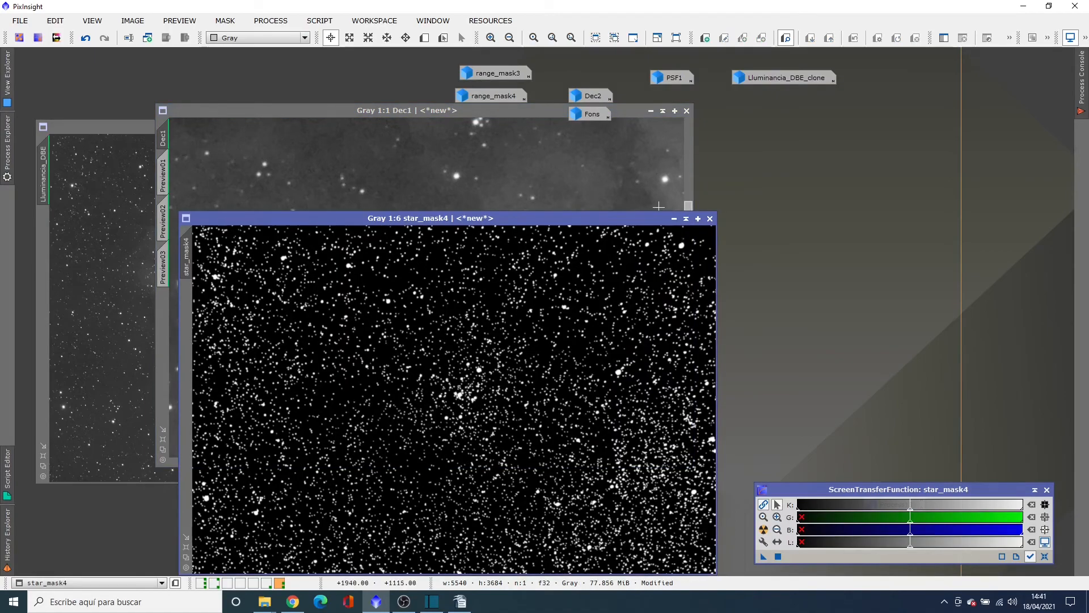
pyautogui.click(674, 219)
pyautogui.moveTo(472, 400); pyautogui.dragTo(769, 100)
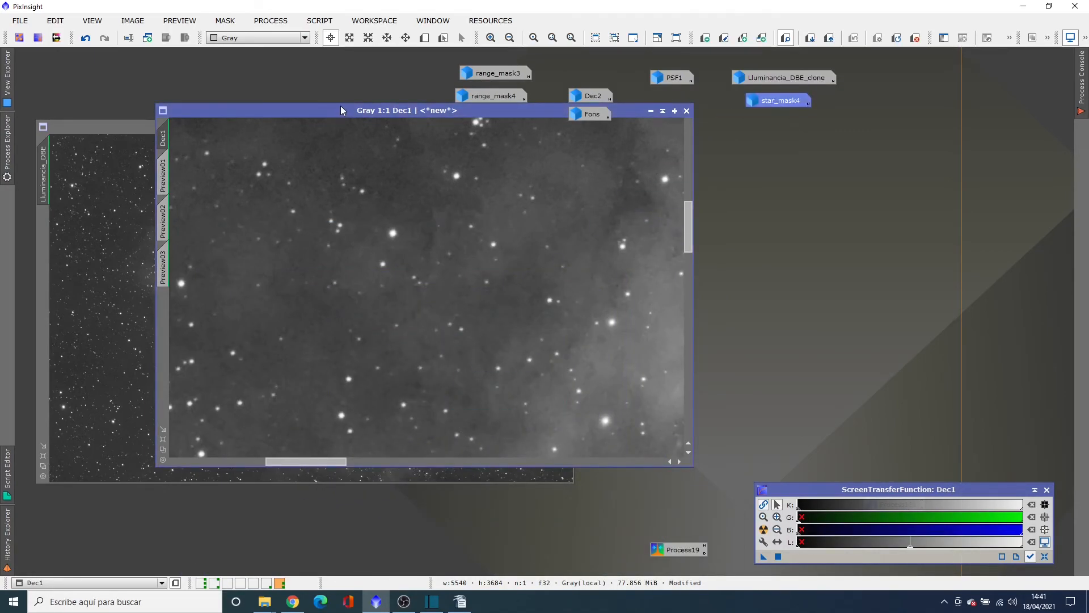
pyautogui.moveTo(340, 111); pyautogui.dragTo(706, 120)
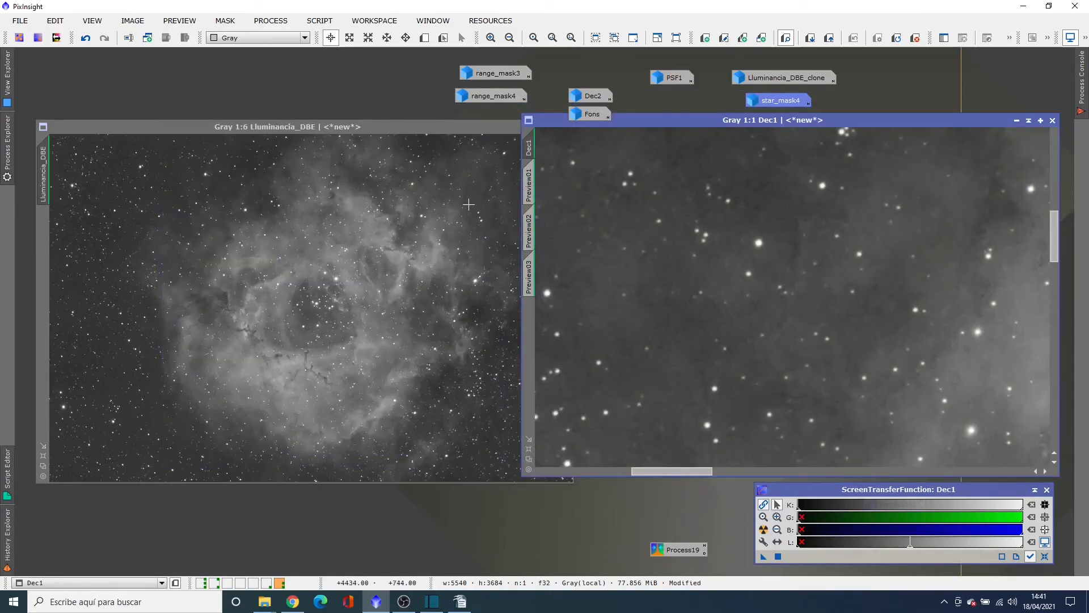
# Fit the whole Dec1 image in its window and delete all of its previews
pyautogui.click(529, 459)
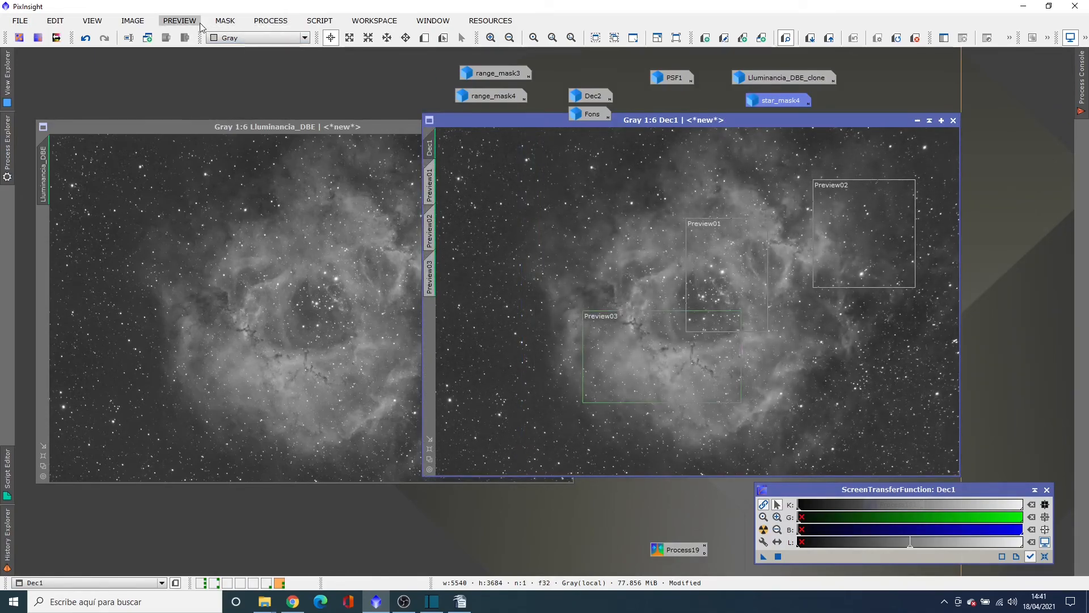
pyautogui.click(179, 21)
pyautogui.click(192, 246)
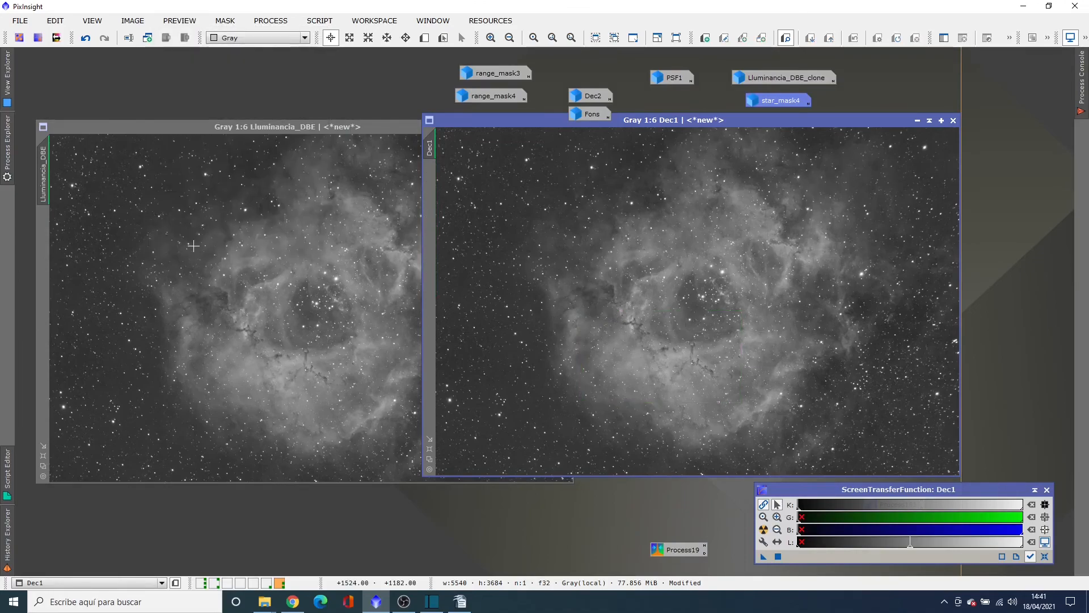
# Compare the nebula's central star cluster in Dec1 and Lluminancia_DBE with both views matched at 1:2
pyautogui.click(491, 38)
pyautogui.click(491, 38)
pyautogui.click(491, 38)
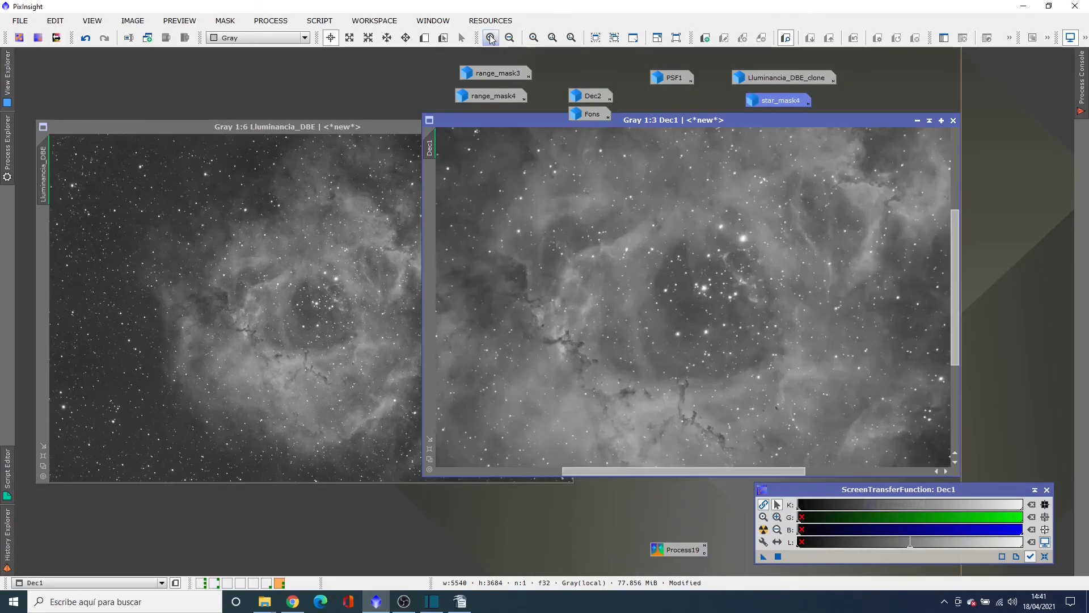
pyautogui.click(491, 38)
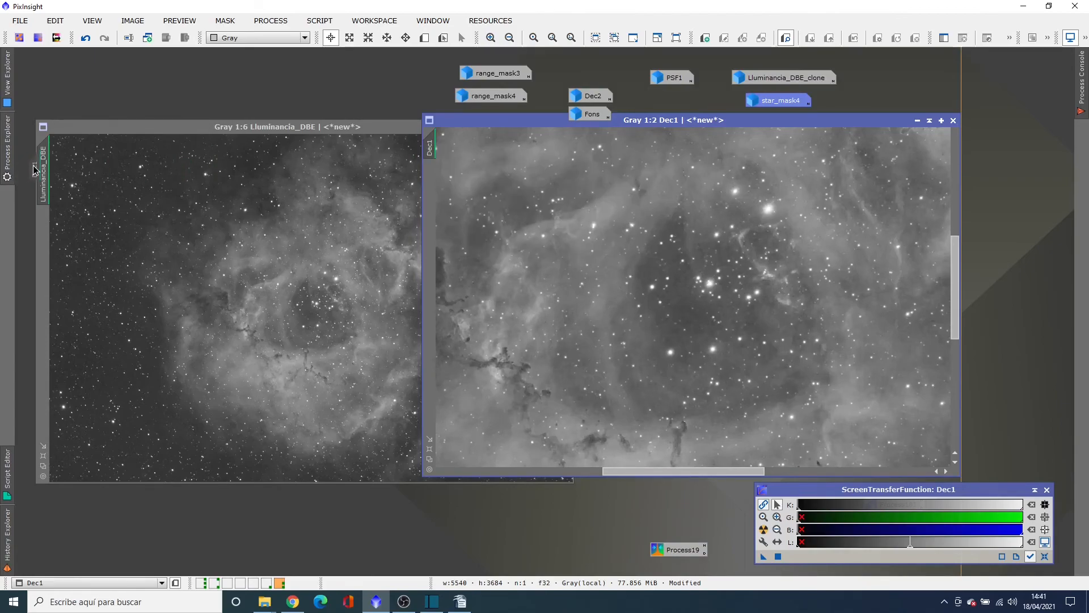
pyautogui.moveTo(45, 173); pyautogui.dragTo(45, 173)
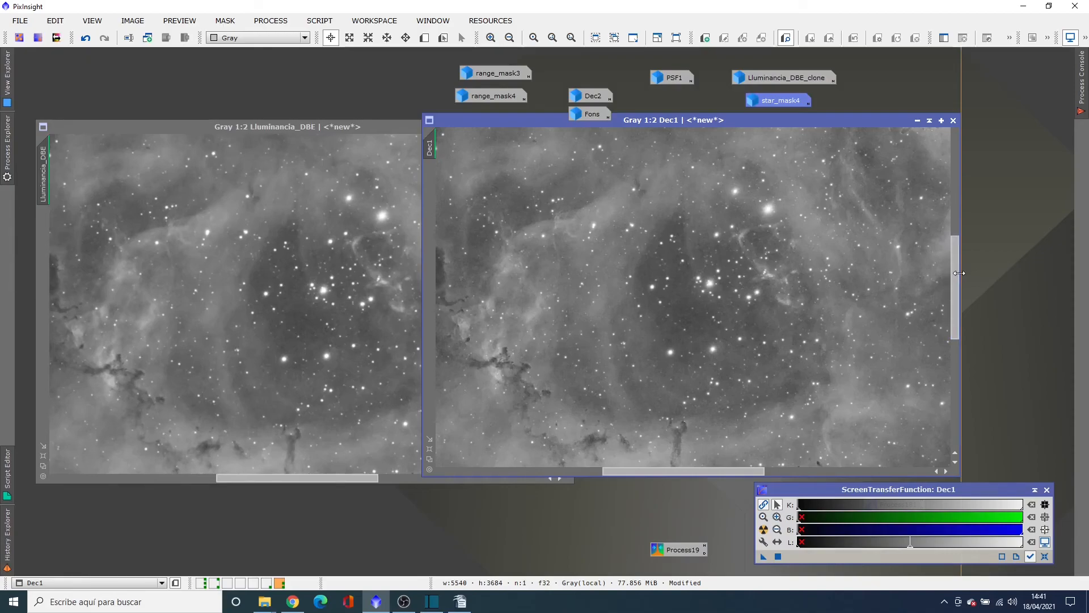
# Compare the dark globules and the faint filament beside them in Dec1 and Lluminancia_DBE at 1:1
pyautogui.moveTo(955, 274); pyautogui.dragTo(955, 323)
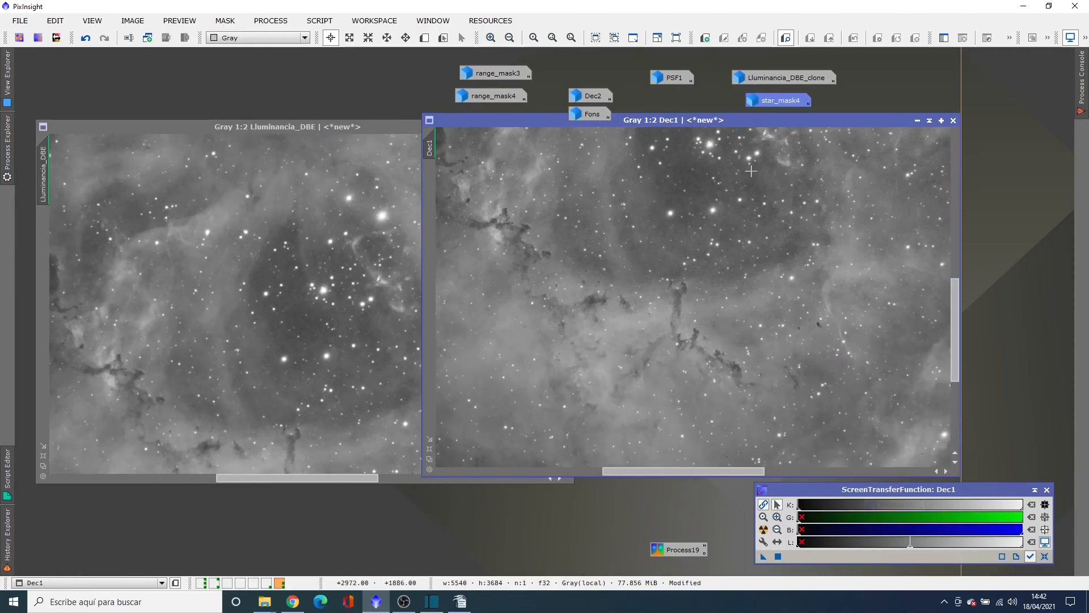
pyautogui.click(491, 38)
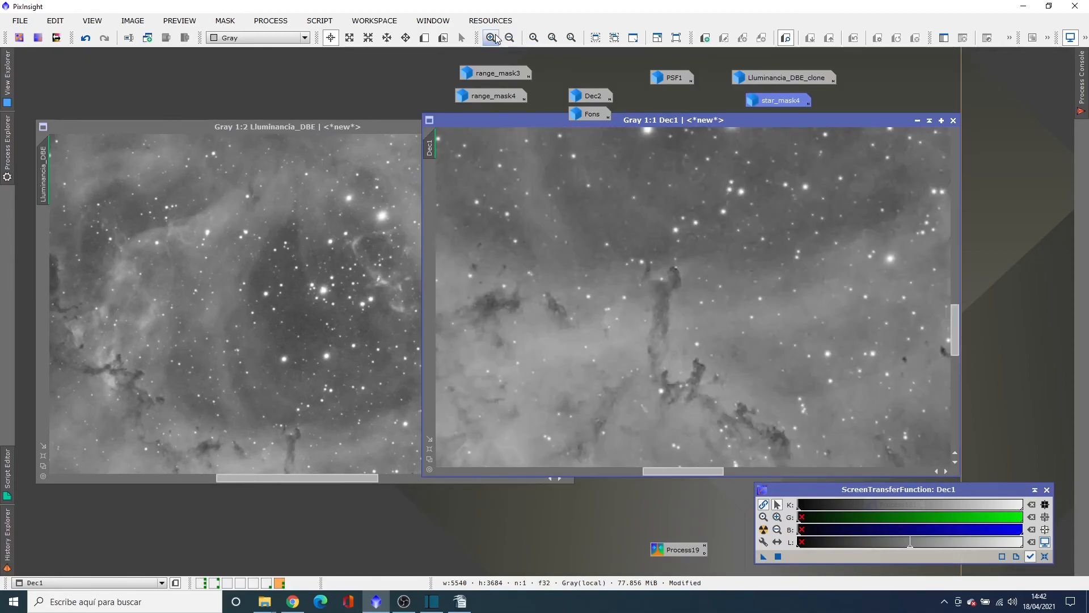
pyautogui.moveTo(429, 147); pyautogui.dragTo(38, 162)
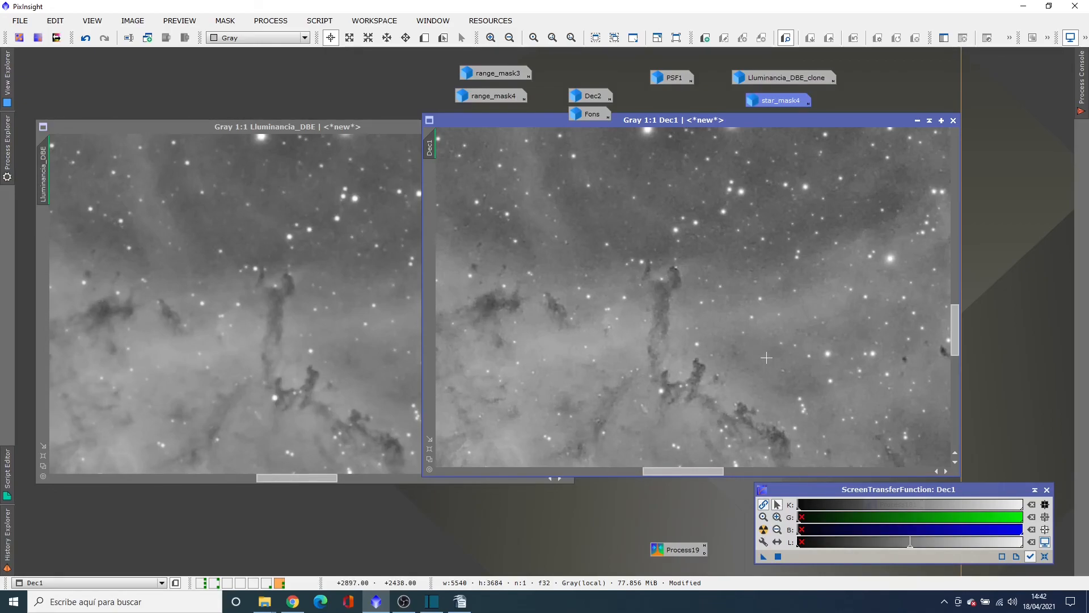
pyautogui.moveTo(712, 472); pyautogui.dragTo(735, 473)
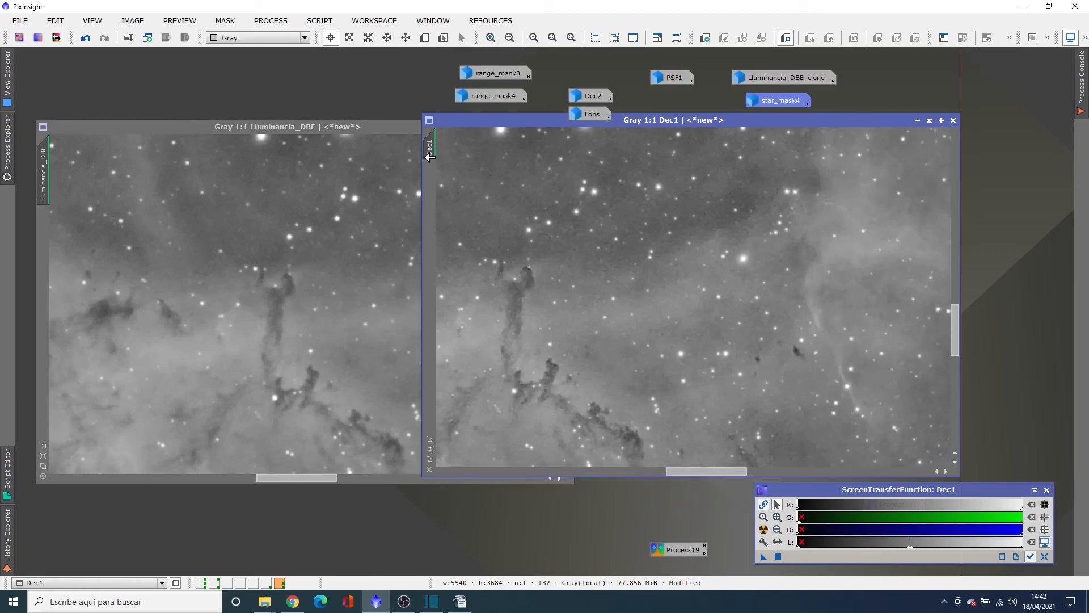
pyautogui.click(325, 475)
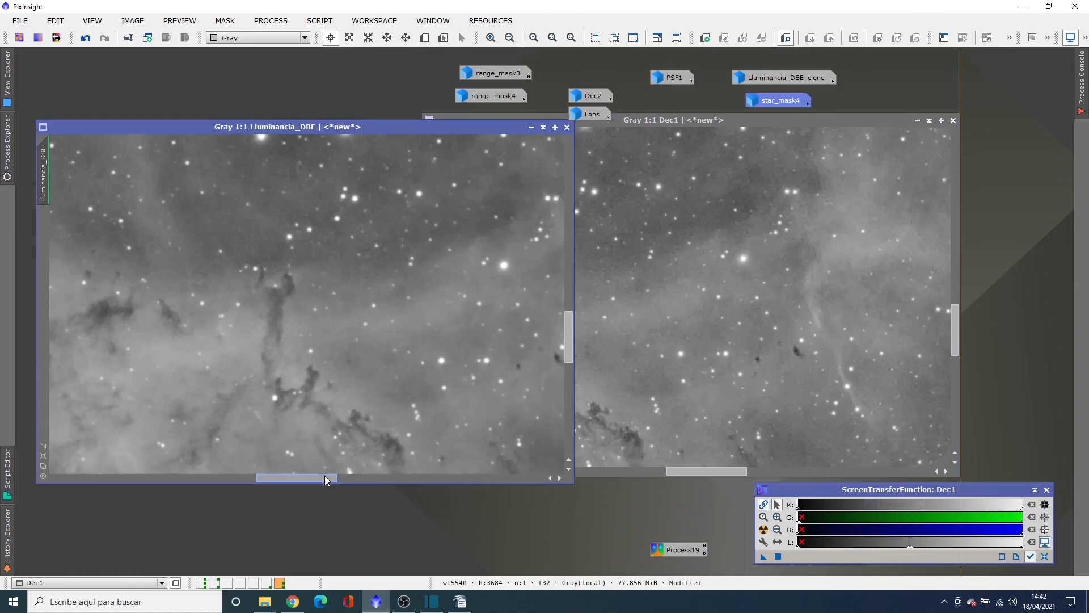
pyautogui.moveTo(324, 475); pyautogui.dragTo(369, 465)
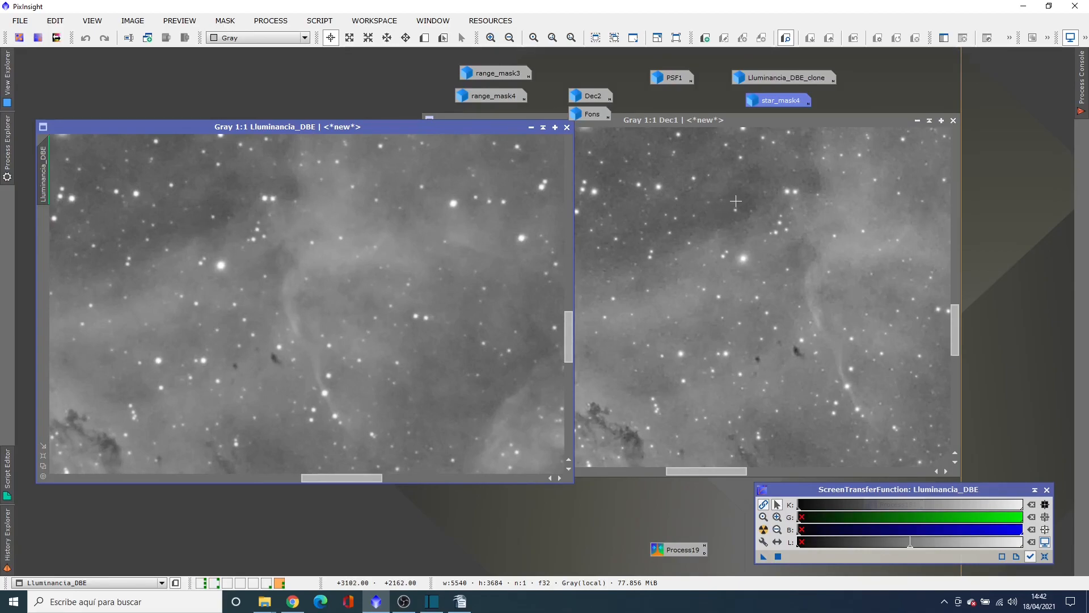
# Compare the stars and background texture in Lluminancia_DBE and Dec1 with matched views at 2:1, and return both to the full image
pyautogui.click(491, 38)
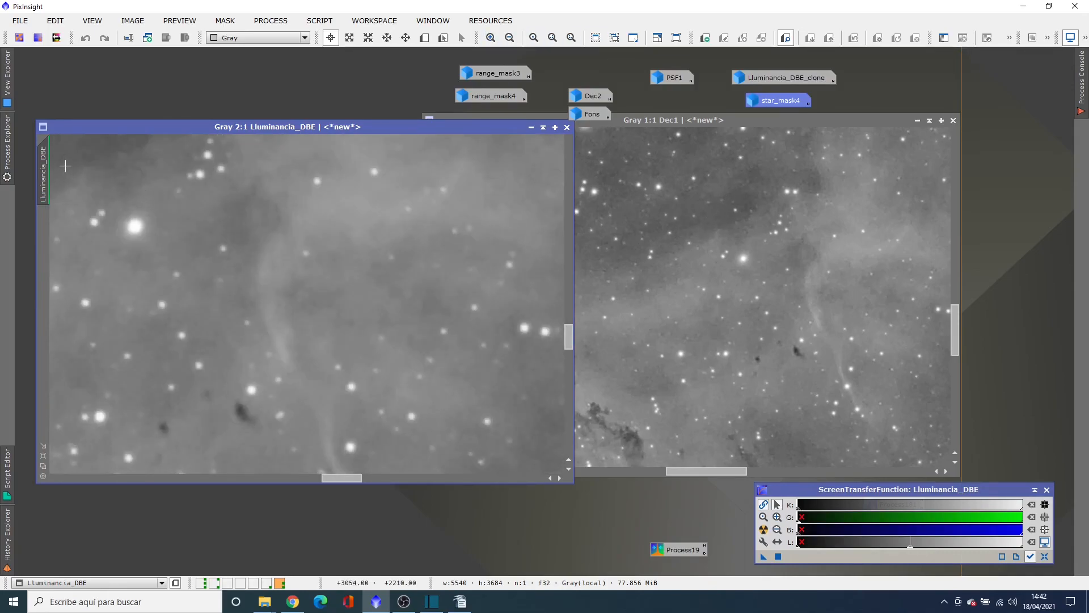
pyautogui.click(690, 119)
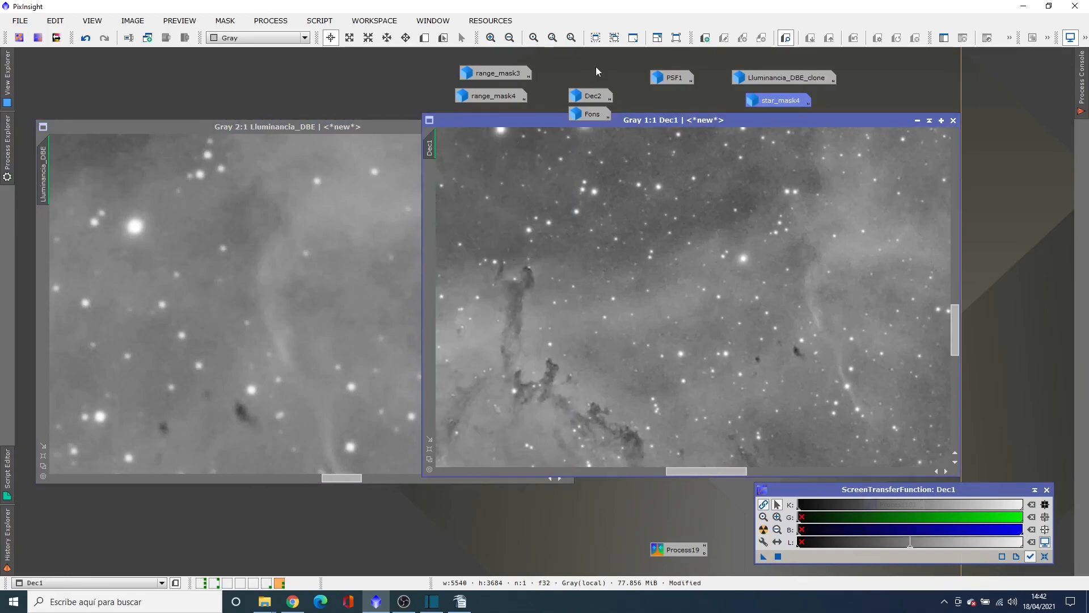
pyautogui.click(491, 37)
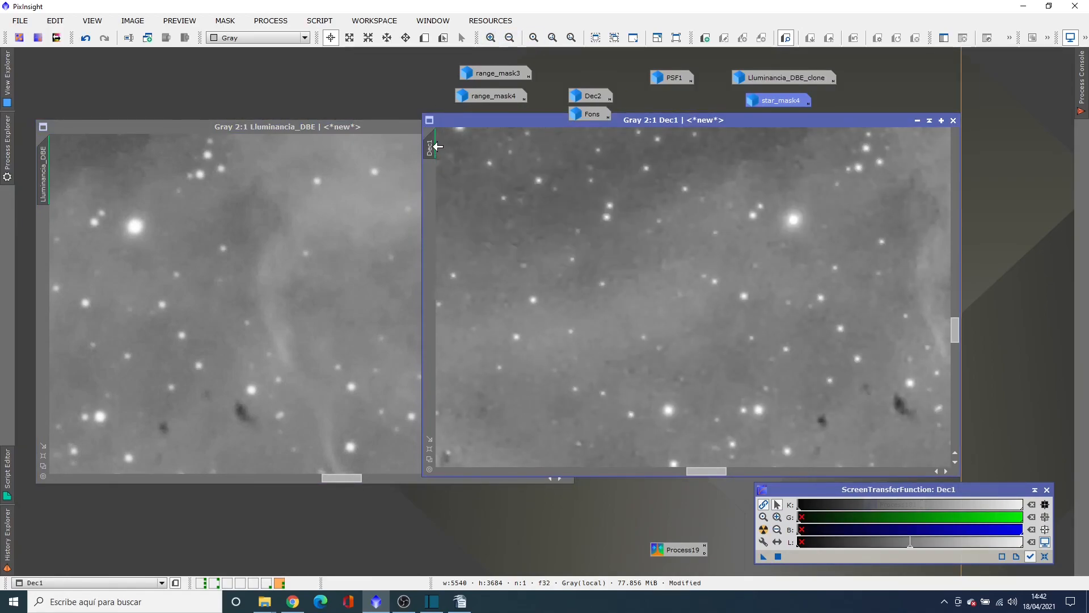
pyautogui.moveTo(431, 148); pyautogui.dragTo(47, 164)
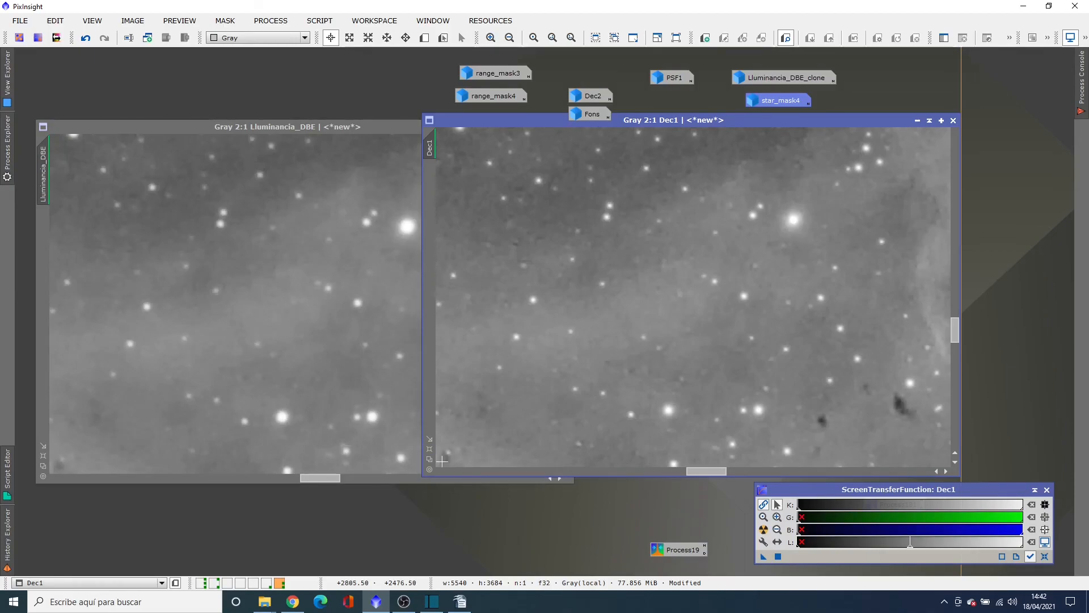
pyautogui.click(43, 465)
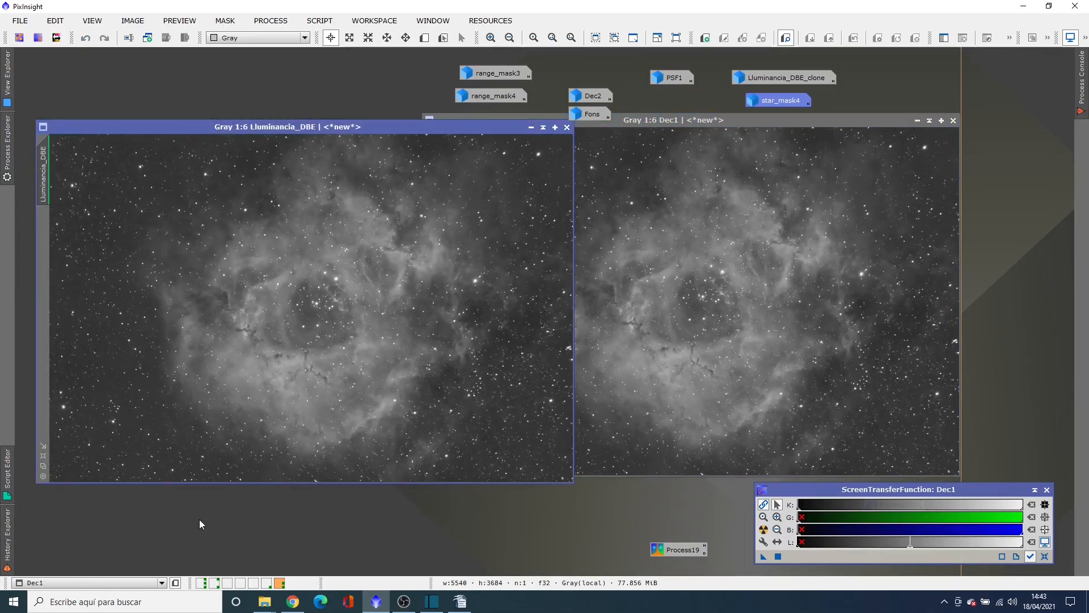